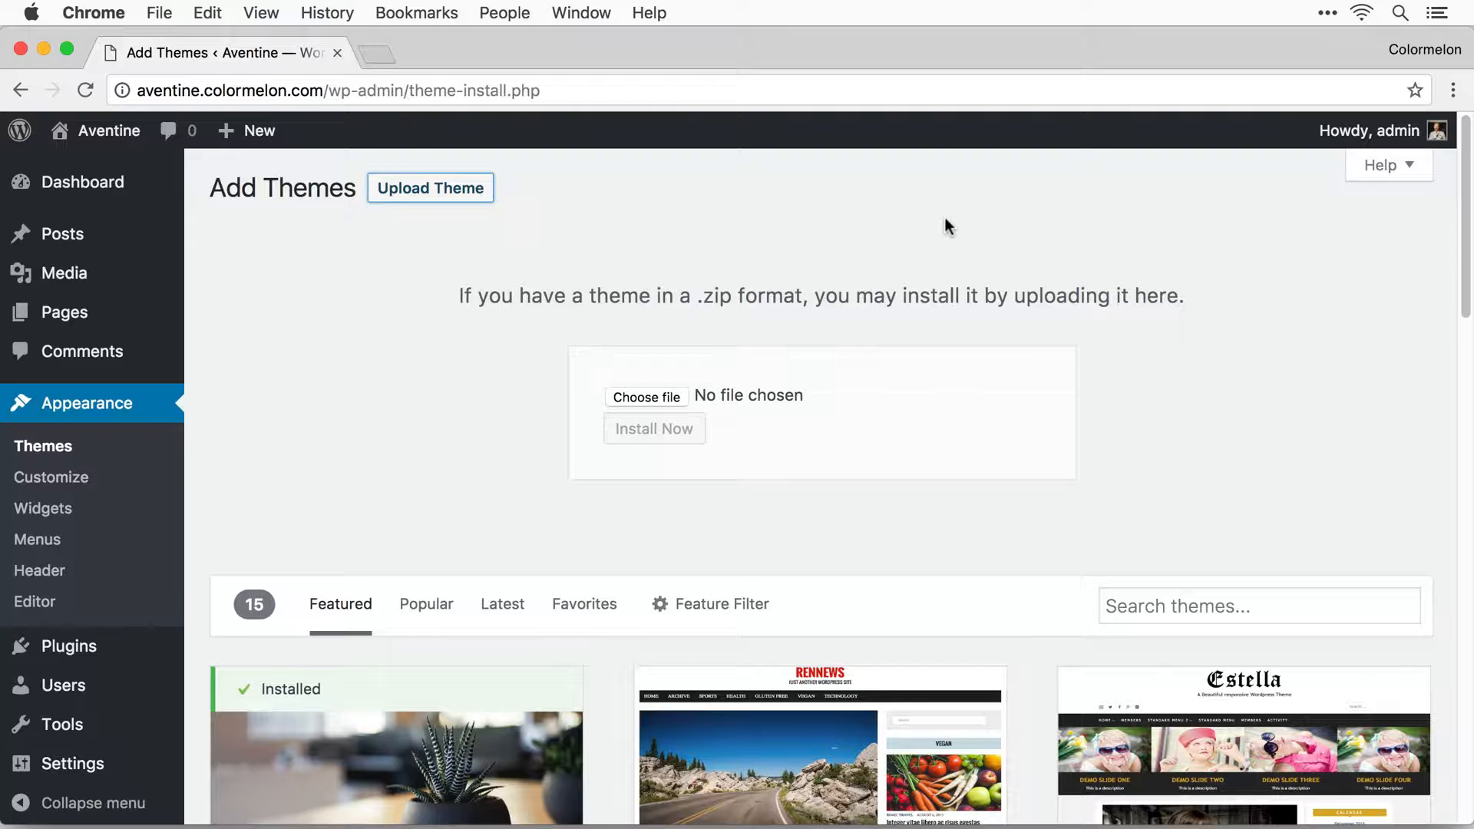
Upload the aventine-portfolio.zip theme file, install it and activate the theme.
key("super+Tab")
left_click_drag(850, 379, 643, 431)
left_click(559, 454)
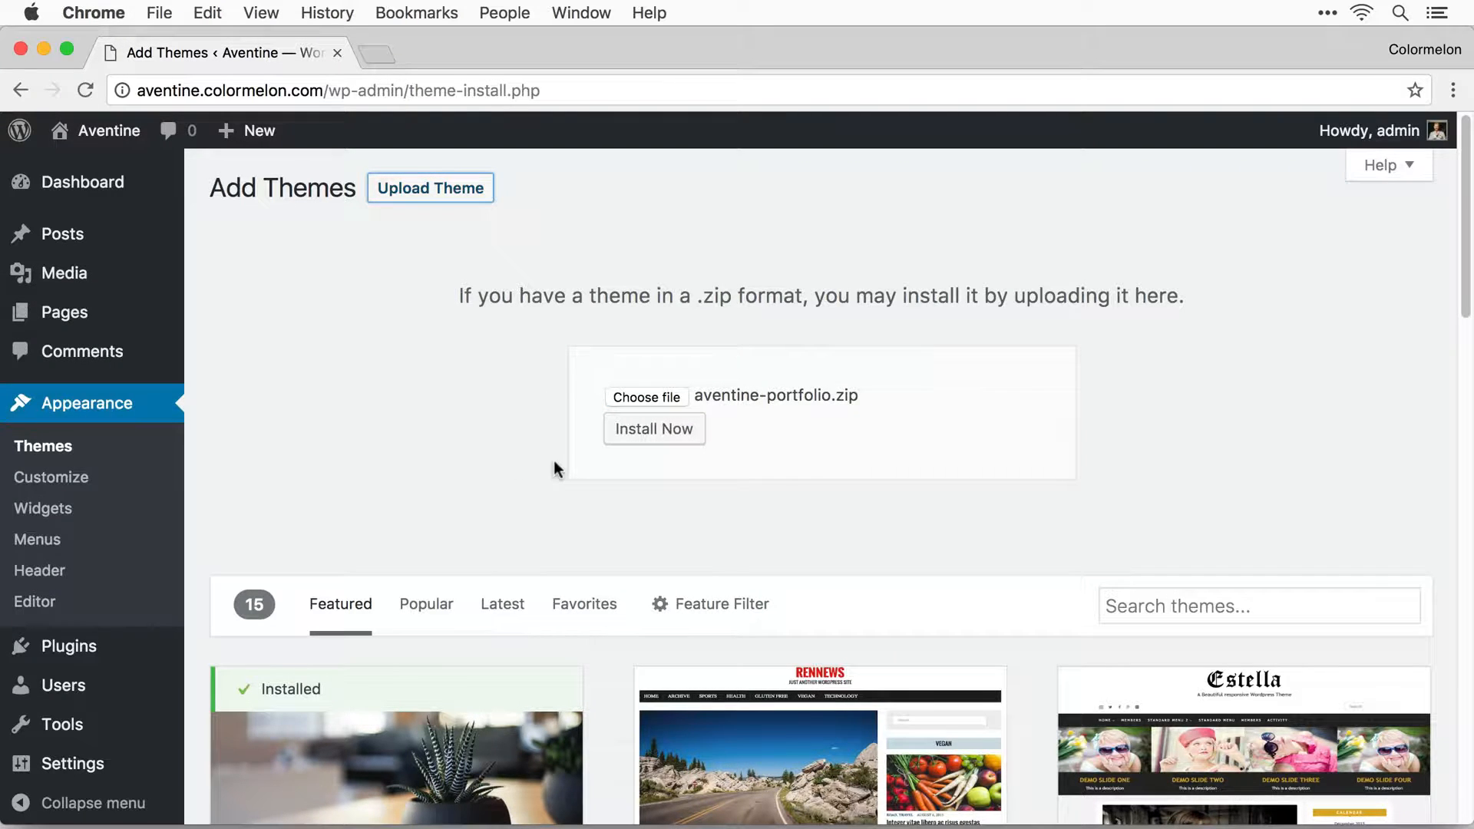
left_click(649, 437)
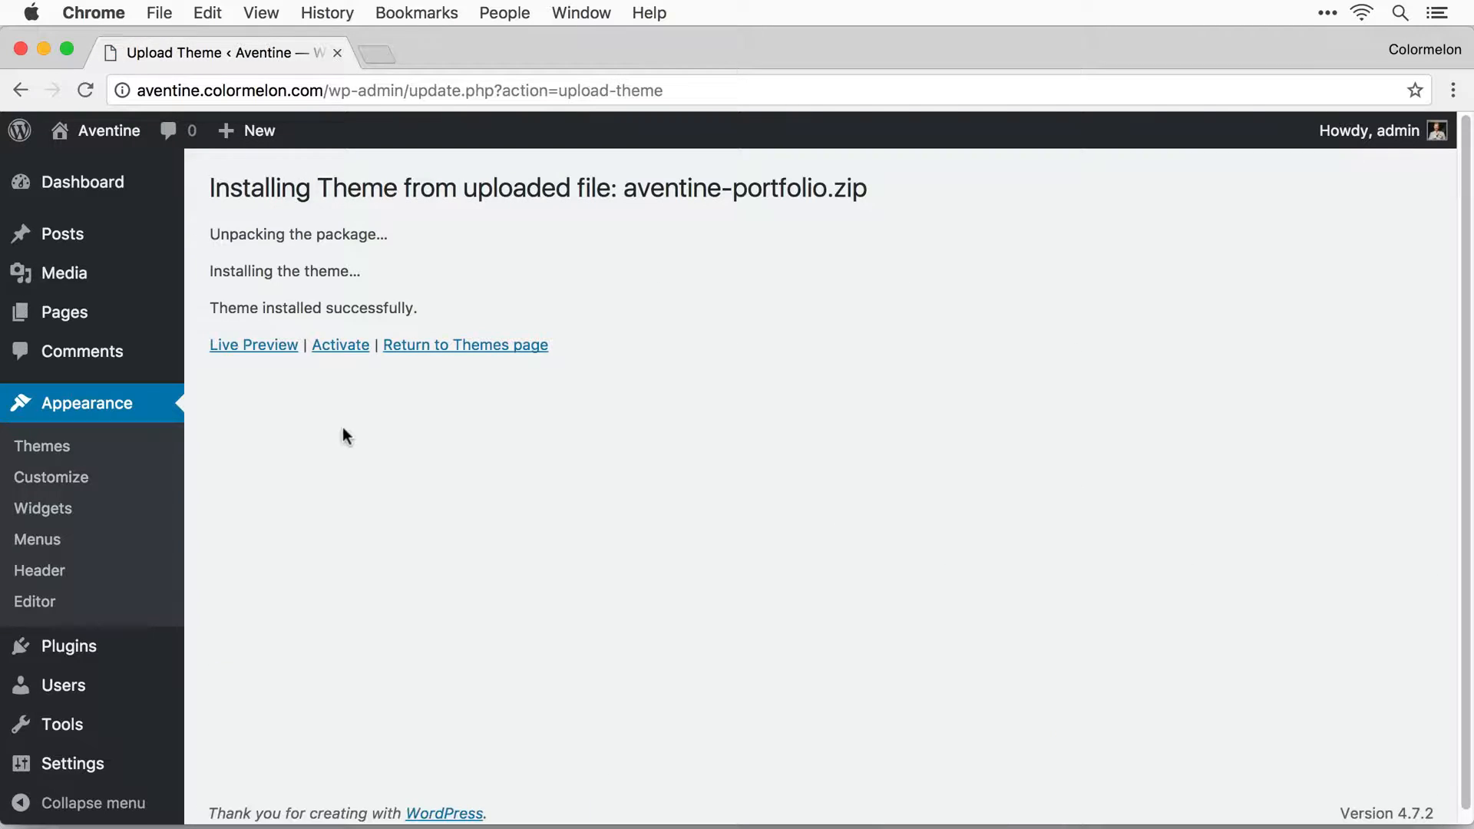
left_click(341, 347)
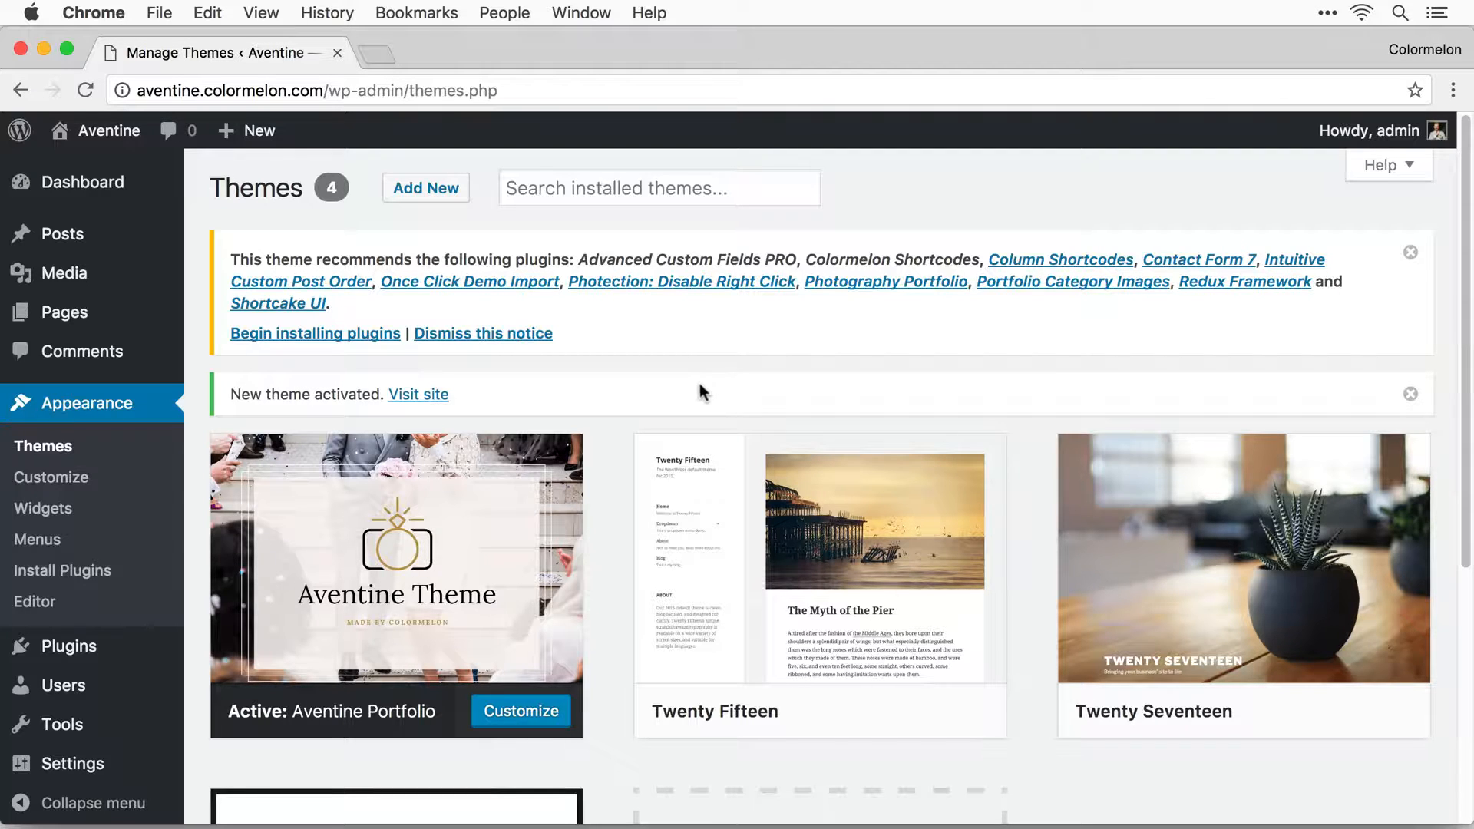
Install all of the theme's recommended plugins in one bulk action and check the installation results.
left_click(354, 333)
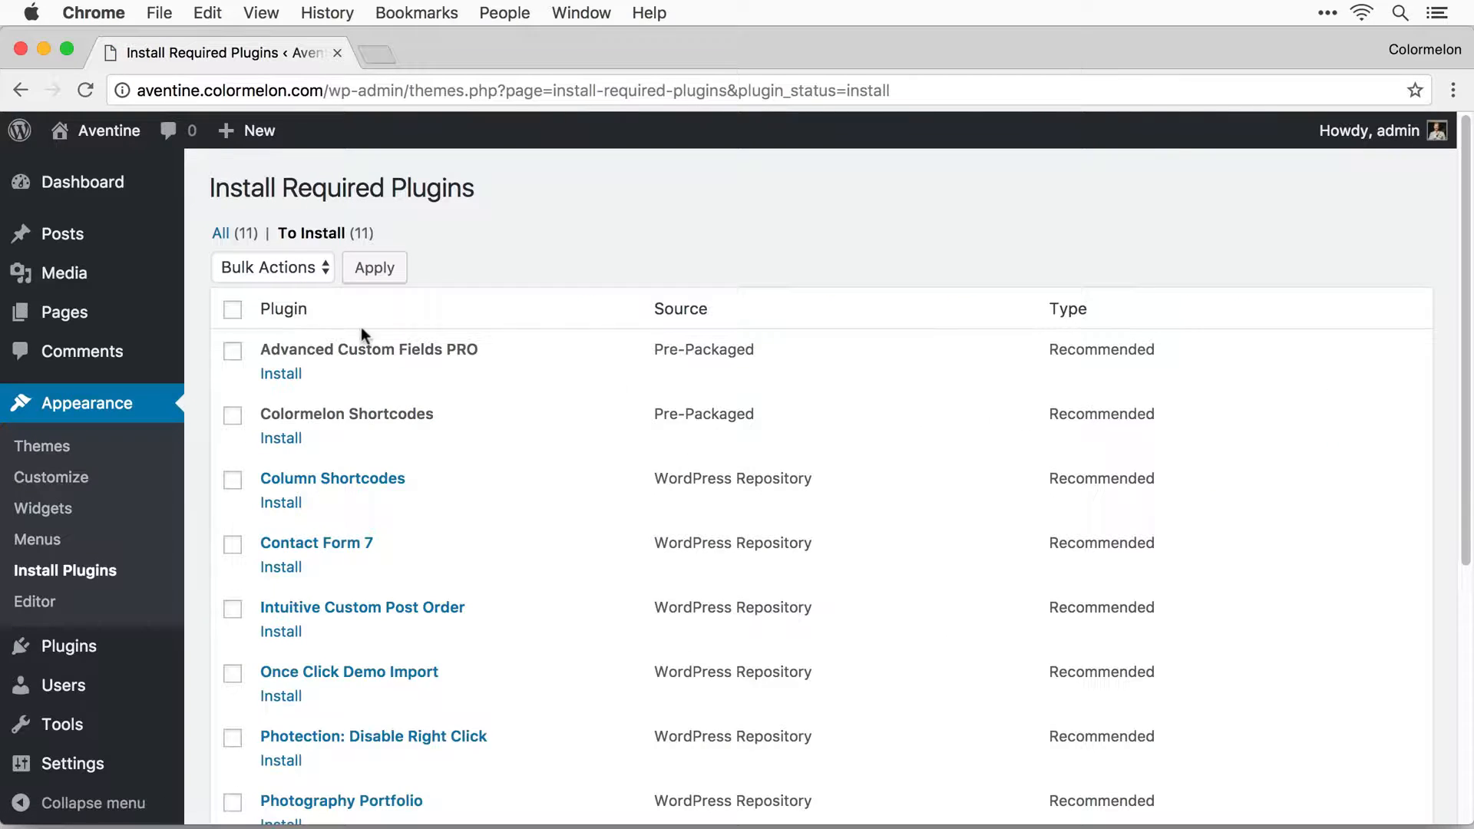
left_click(238, 312)
left_click(269, 265)
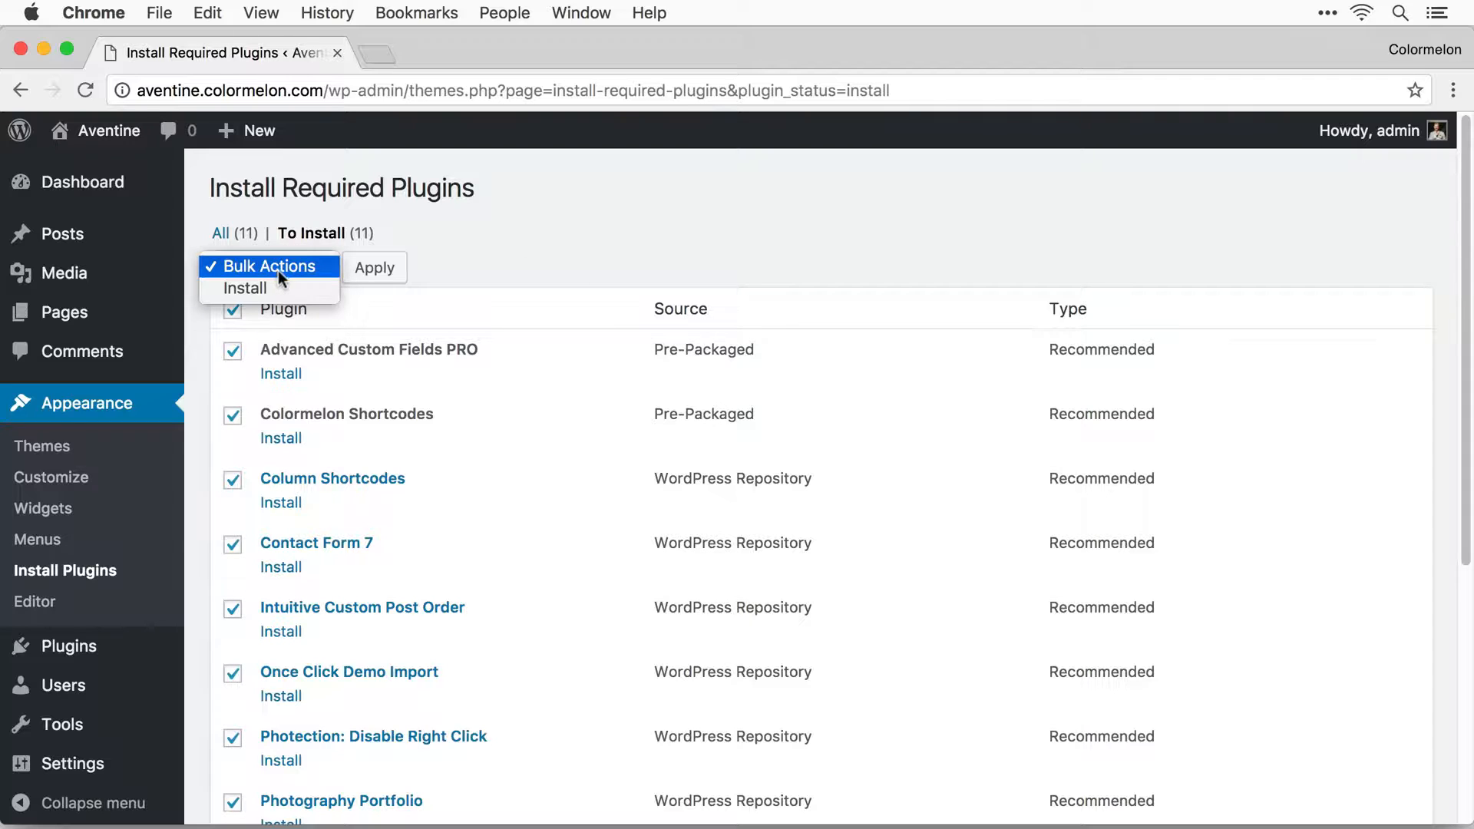
left_click(278, 289)
left_click(362, 268)
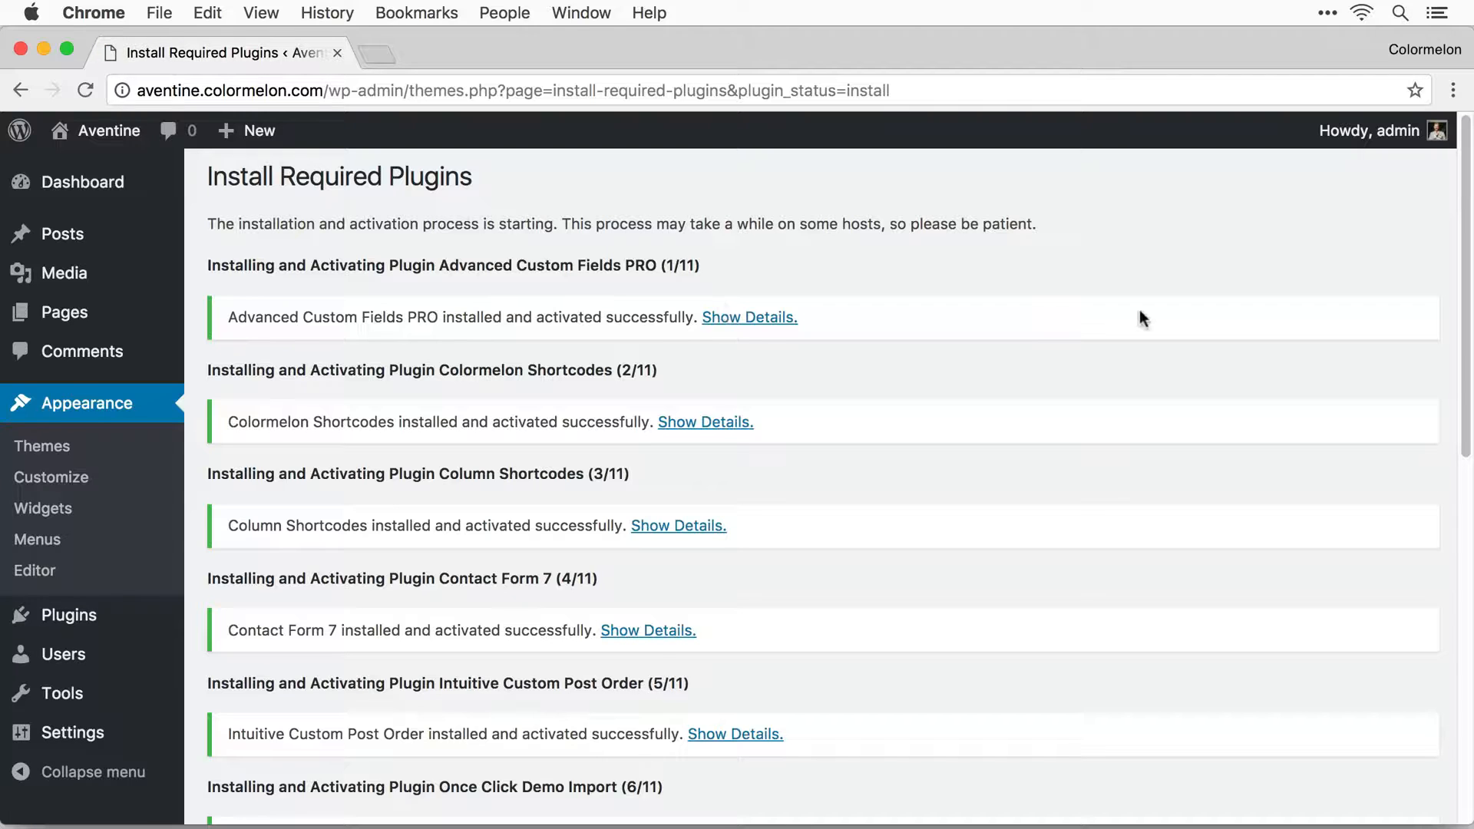
scroll(1140, 310, "down", 10)
scroll(1118, 524, "up", 10)
scroll(1144, 478, "down", 1)
scroll(1137, 446, "up", 1)
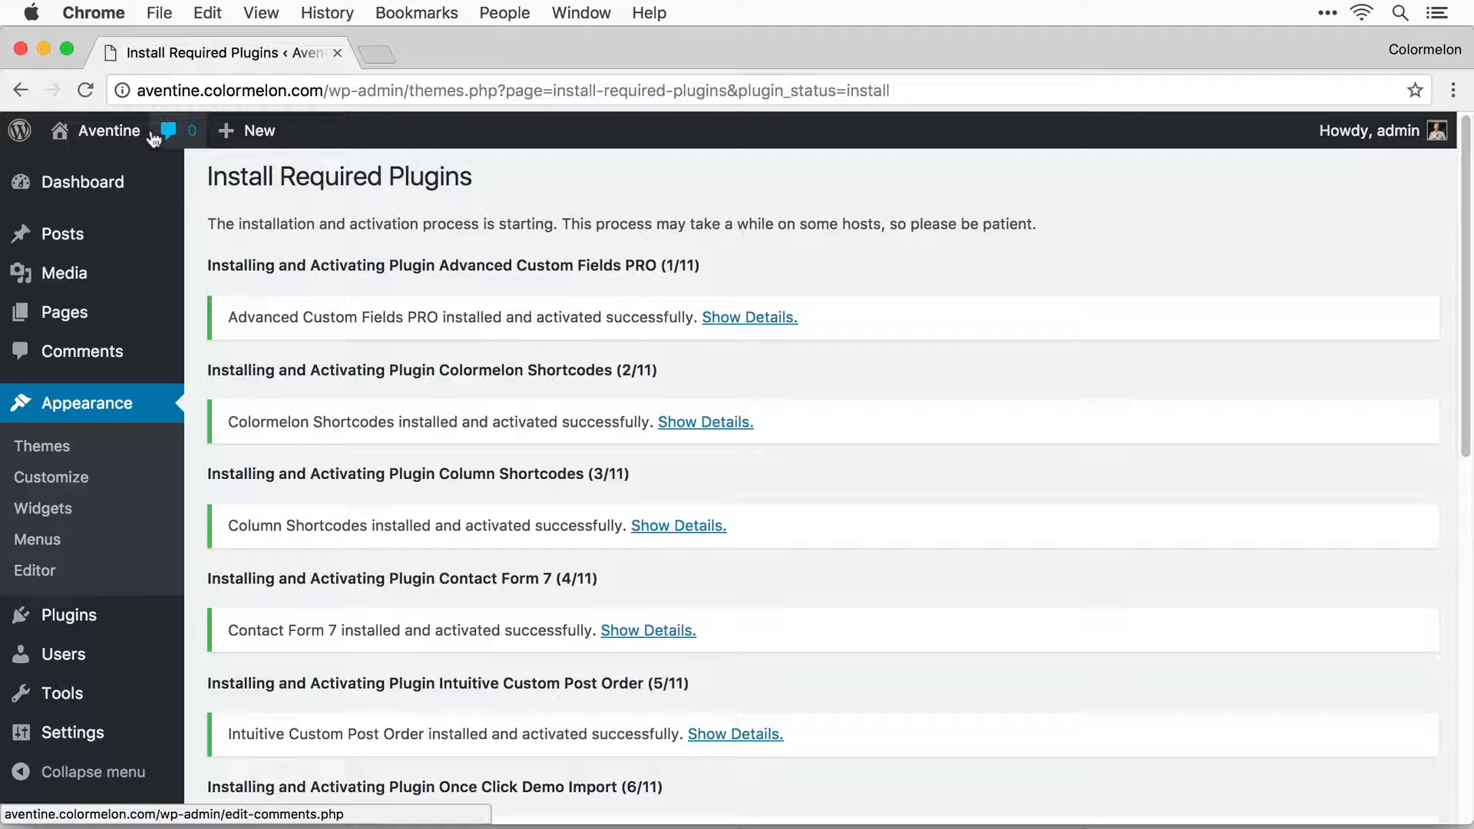
View the live site in a separate tab to check its header and navigation area, and close that tab.
mouse_move(108, 130)
left_click(167, 187, "super")
left_click(455, 51)
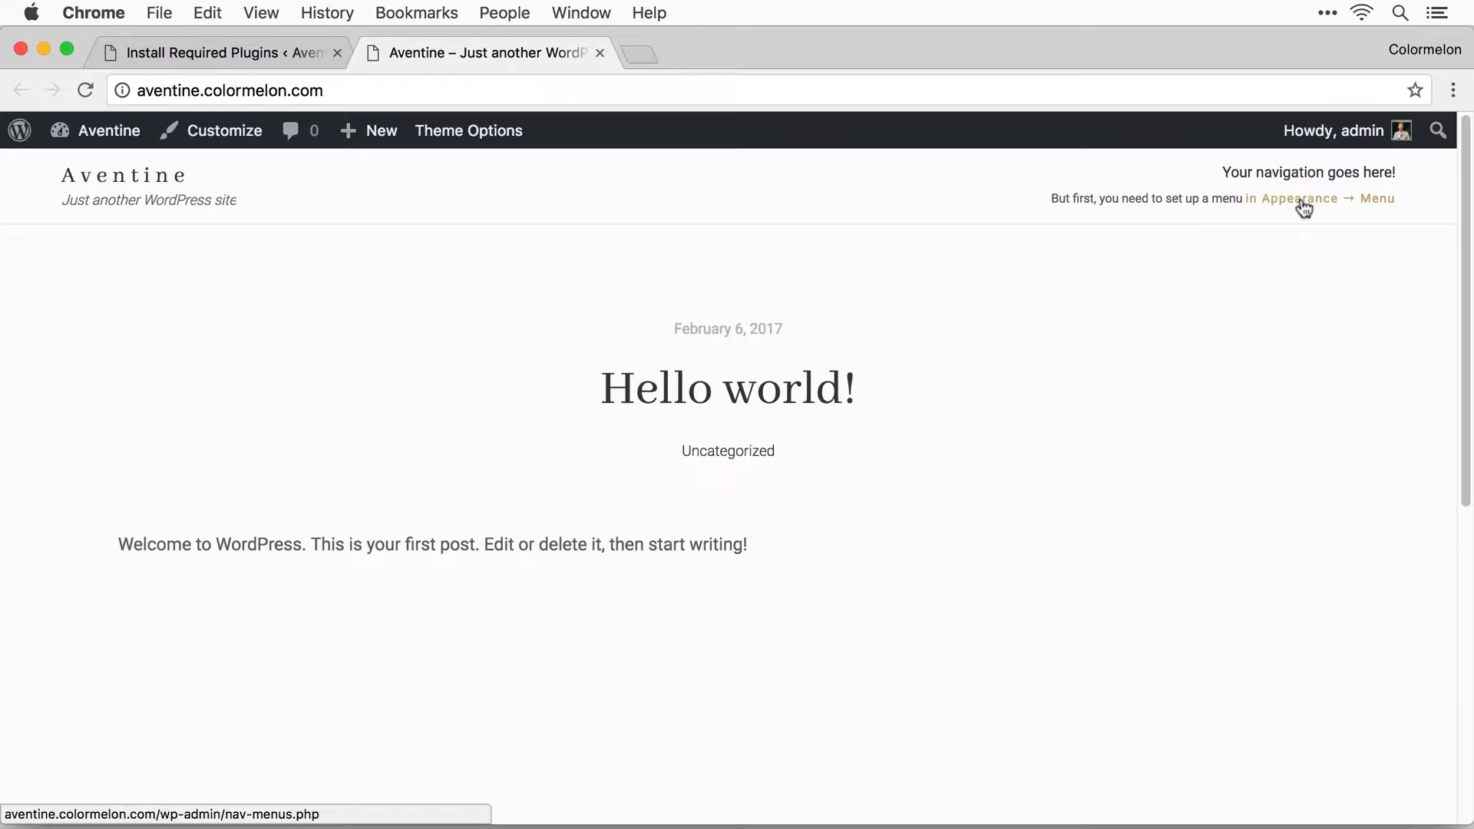
left_click(601, 52)
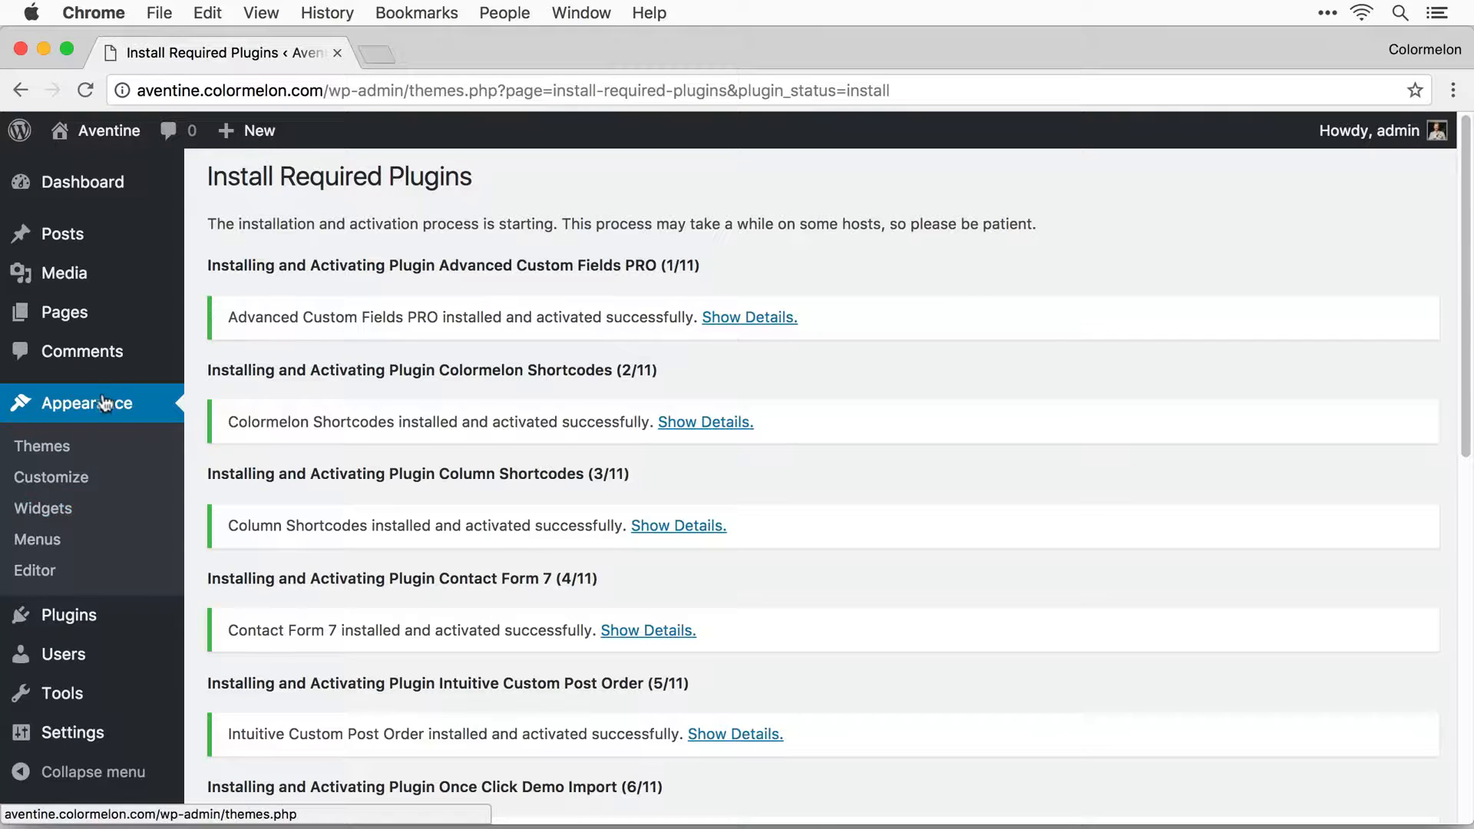
Create a site menu named Navigation with the default Home and Sample Page items.
left_click(61, 543)
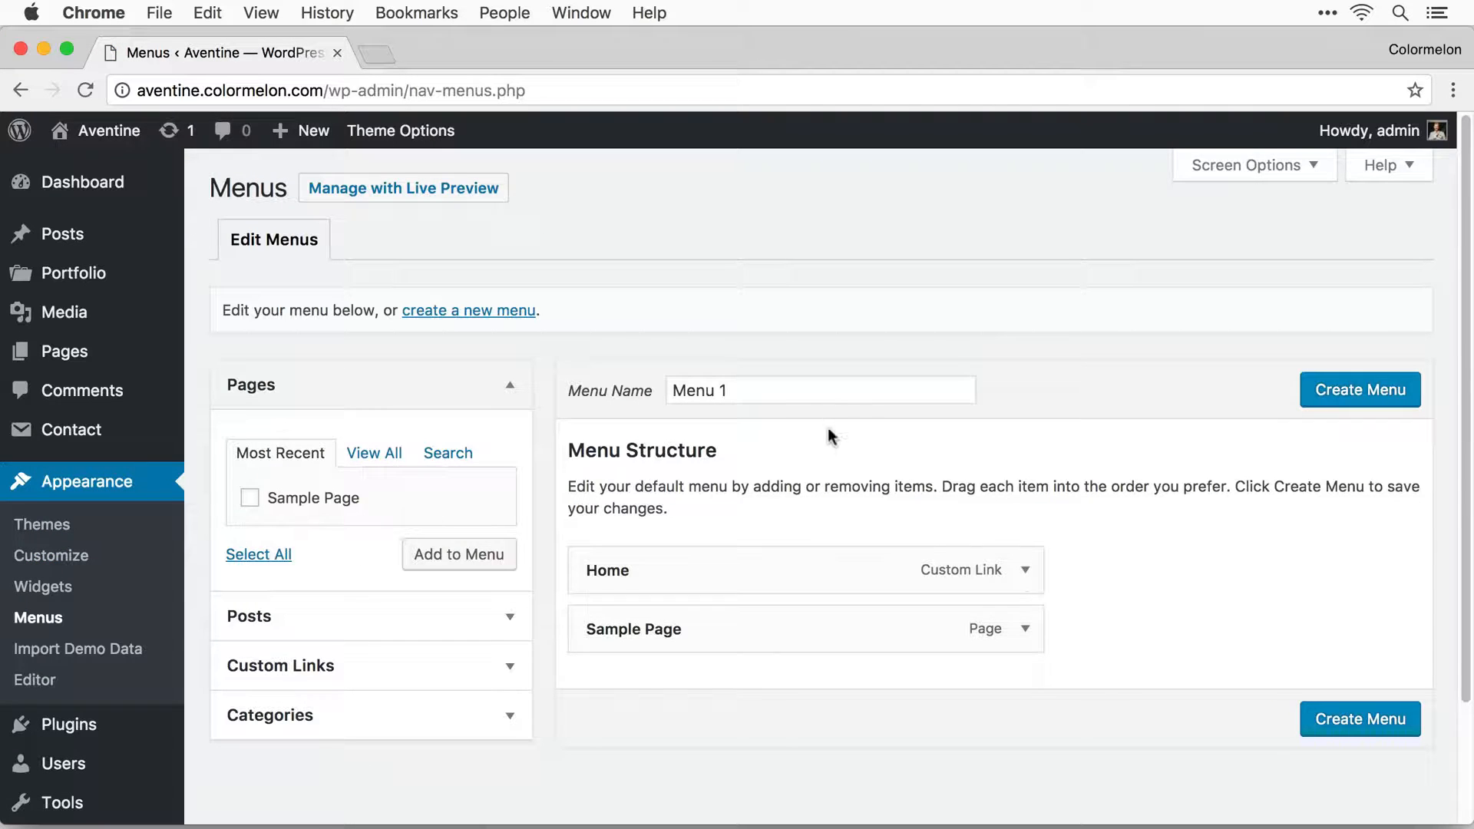
left_click(817, 393)
triple_click(817, 393)
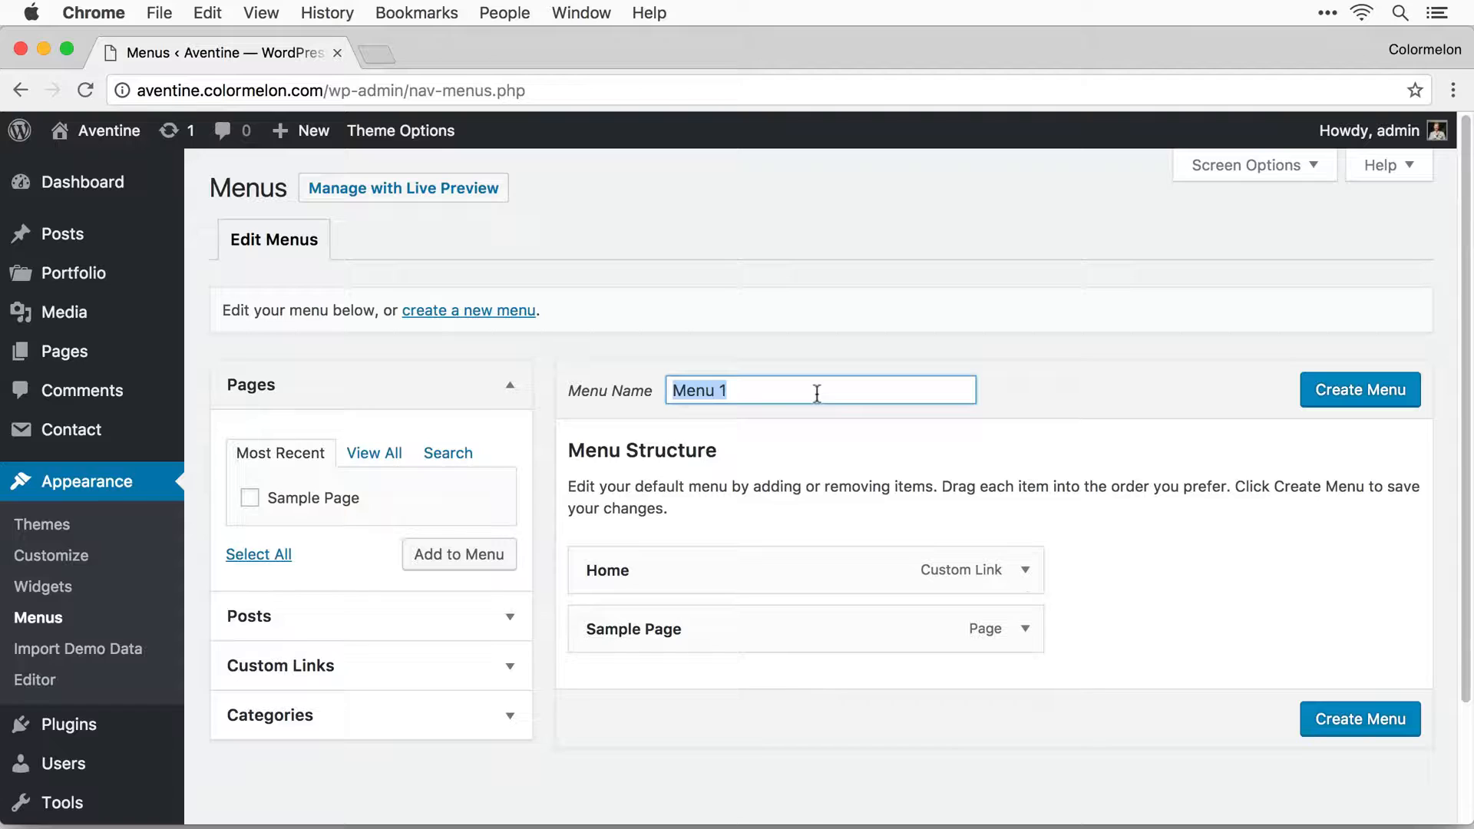
type("Navigation")
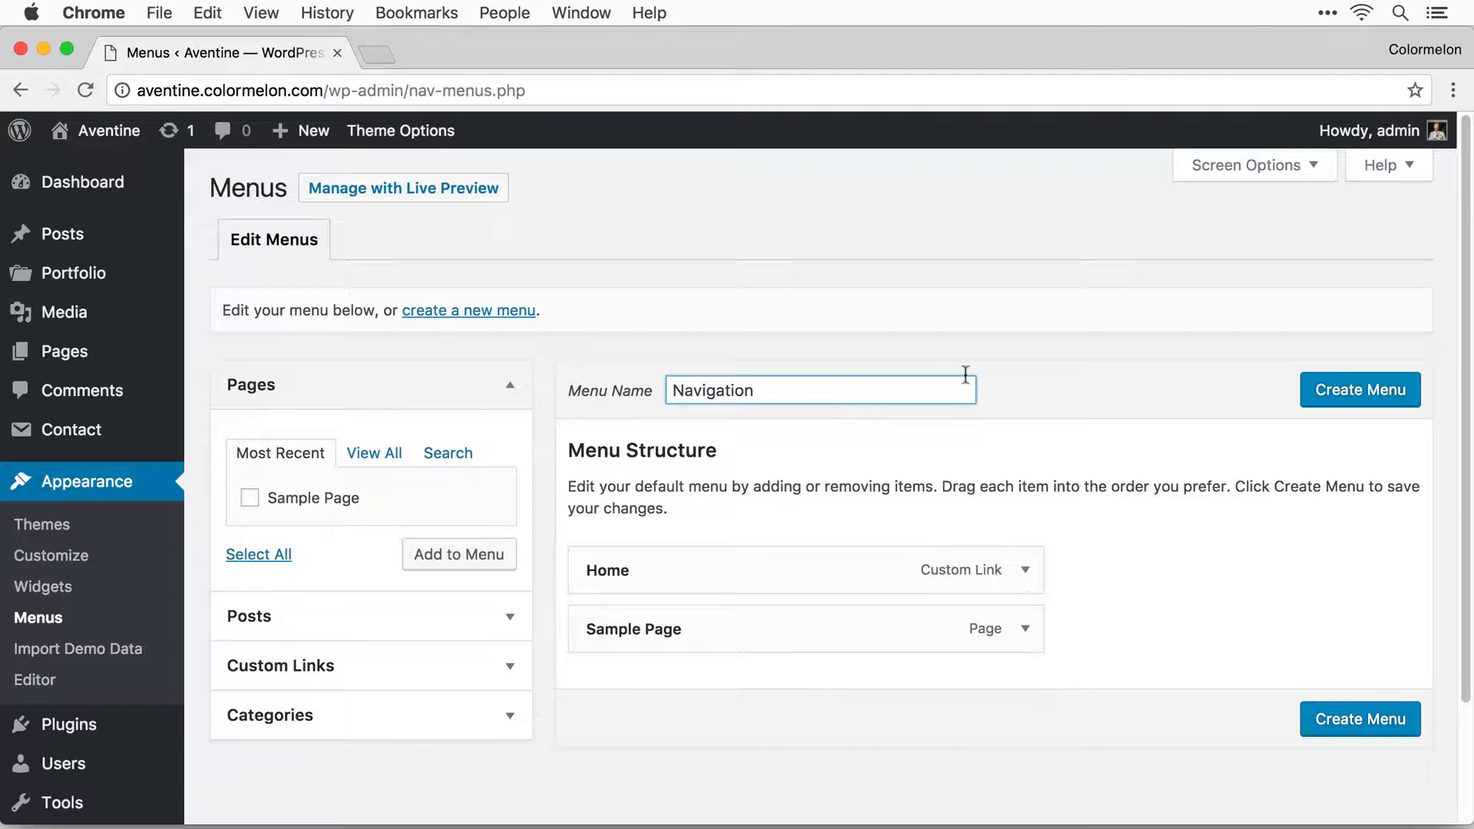
left_click(1139, 546)
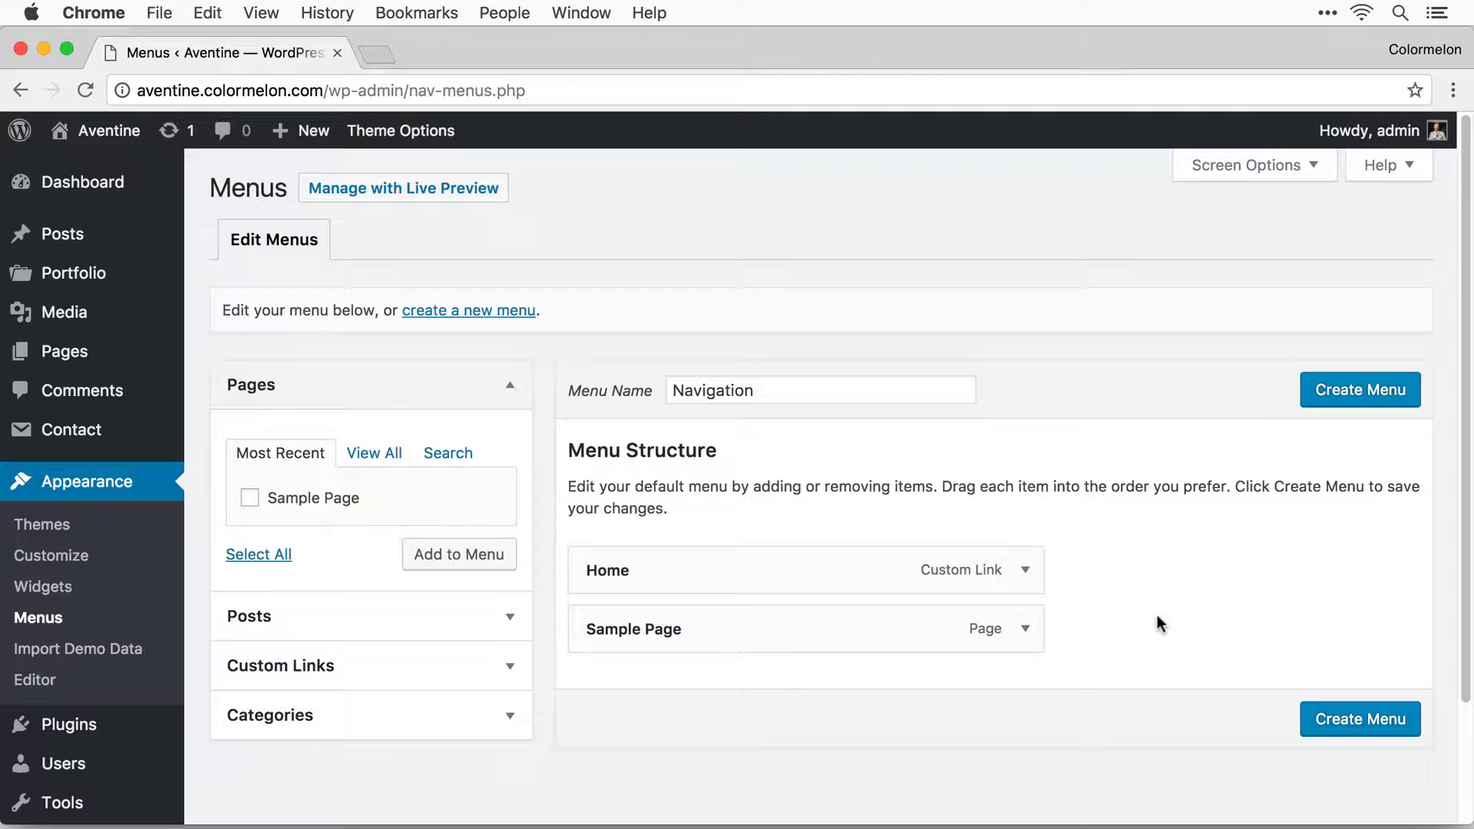
left_click(1355, 394)
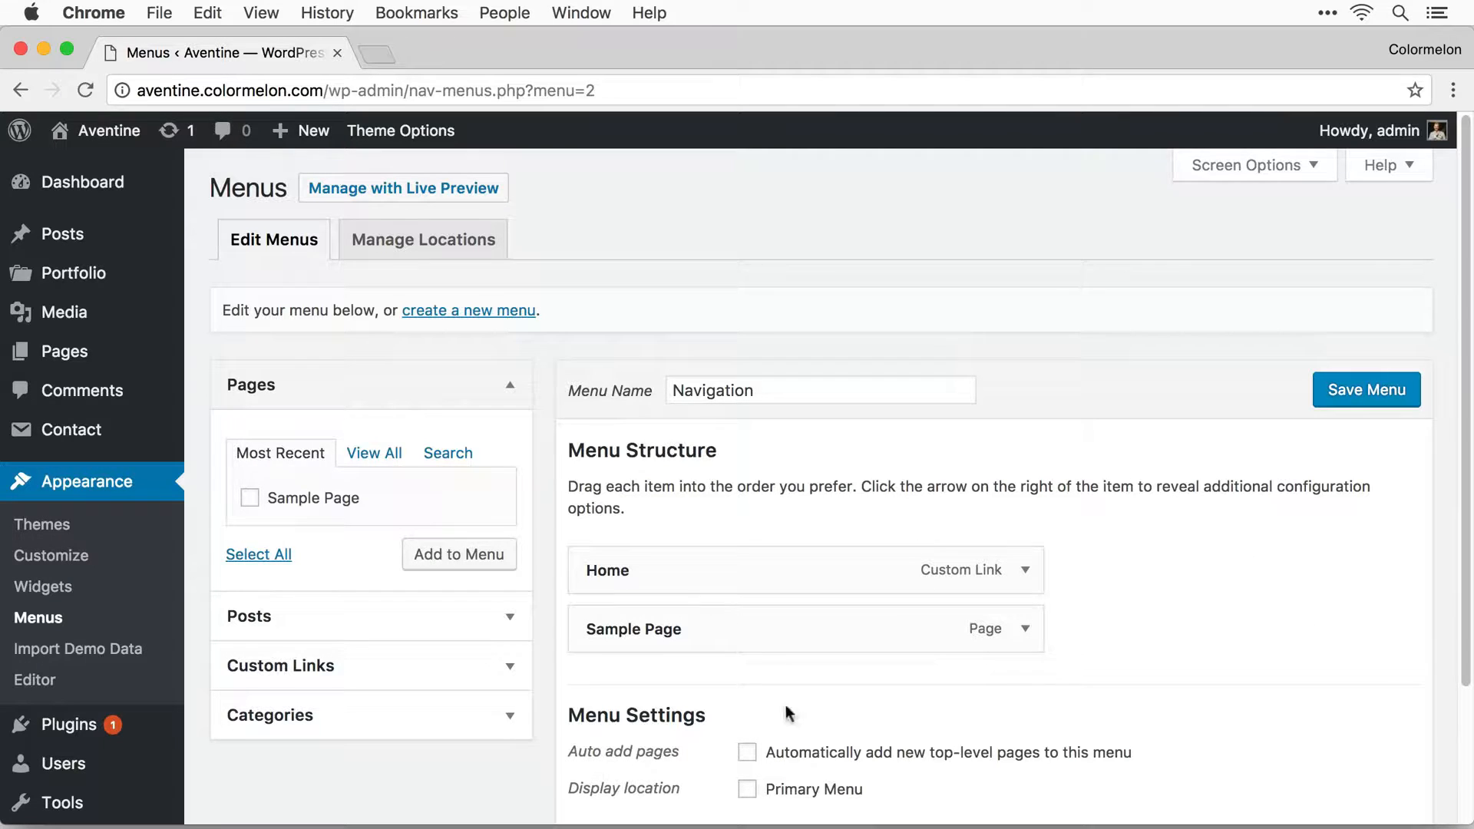
Display the Navigation menu as the Primary Menu, enable automatic adding of new top-level pages, and save the menu.
left_click(813, 795)
left_click(875, 759)
left_click(1372, 404)
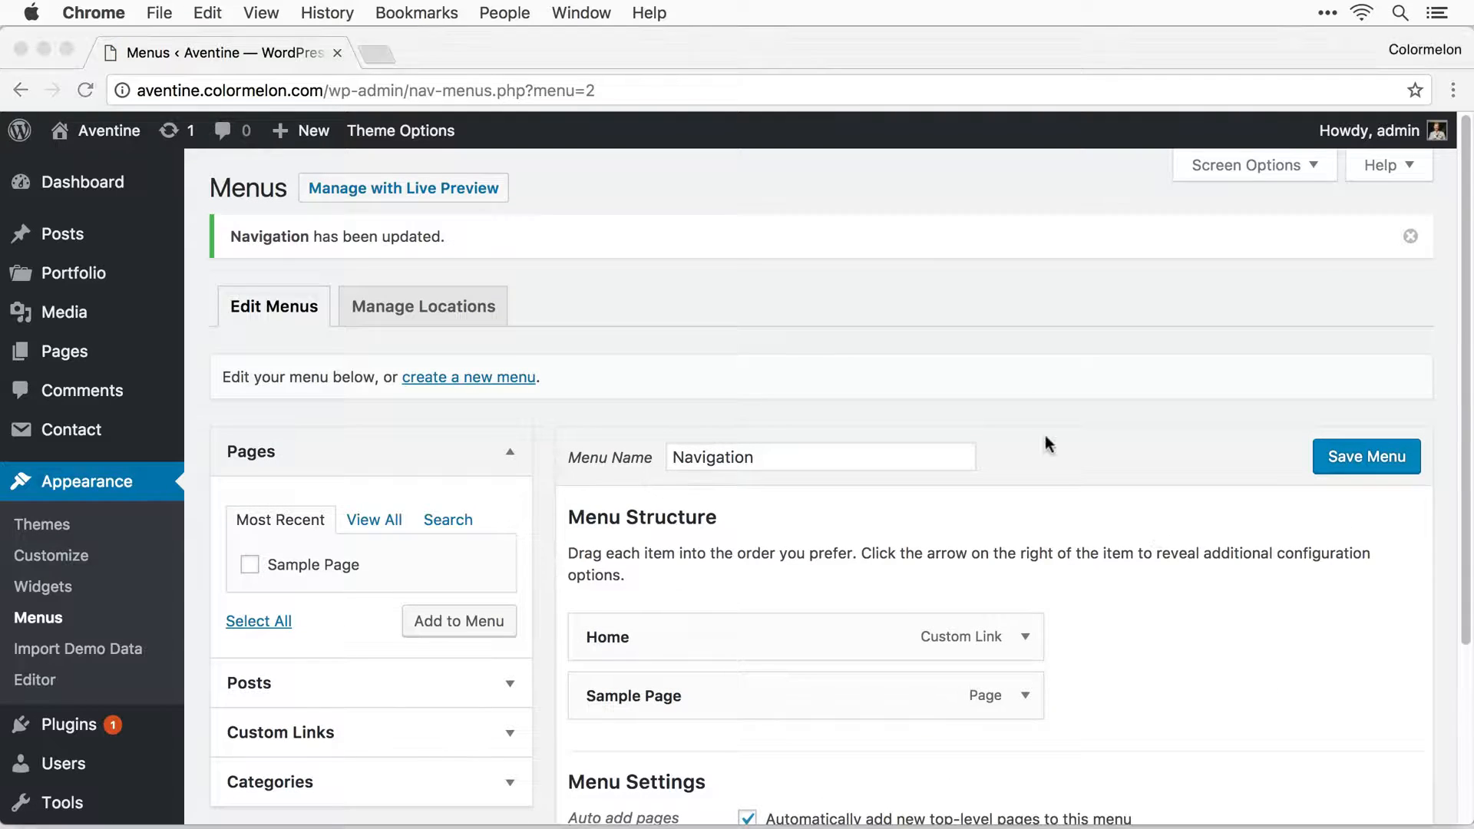
View the live site in a new tab to check the navigation menu in the header.
mouse_move(92, 136)
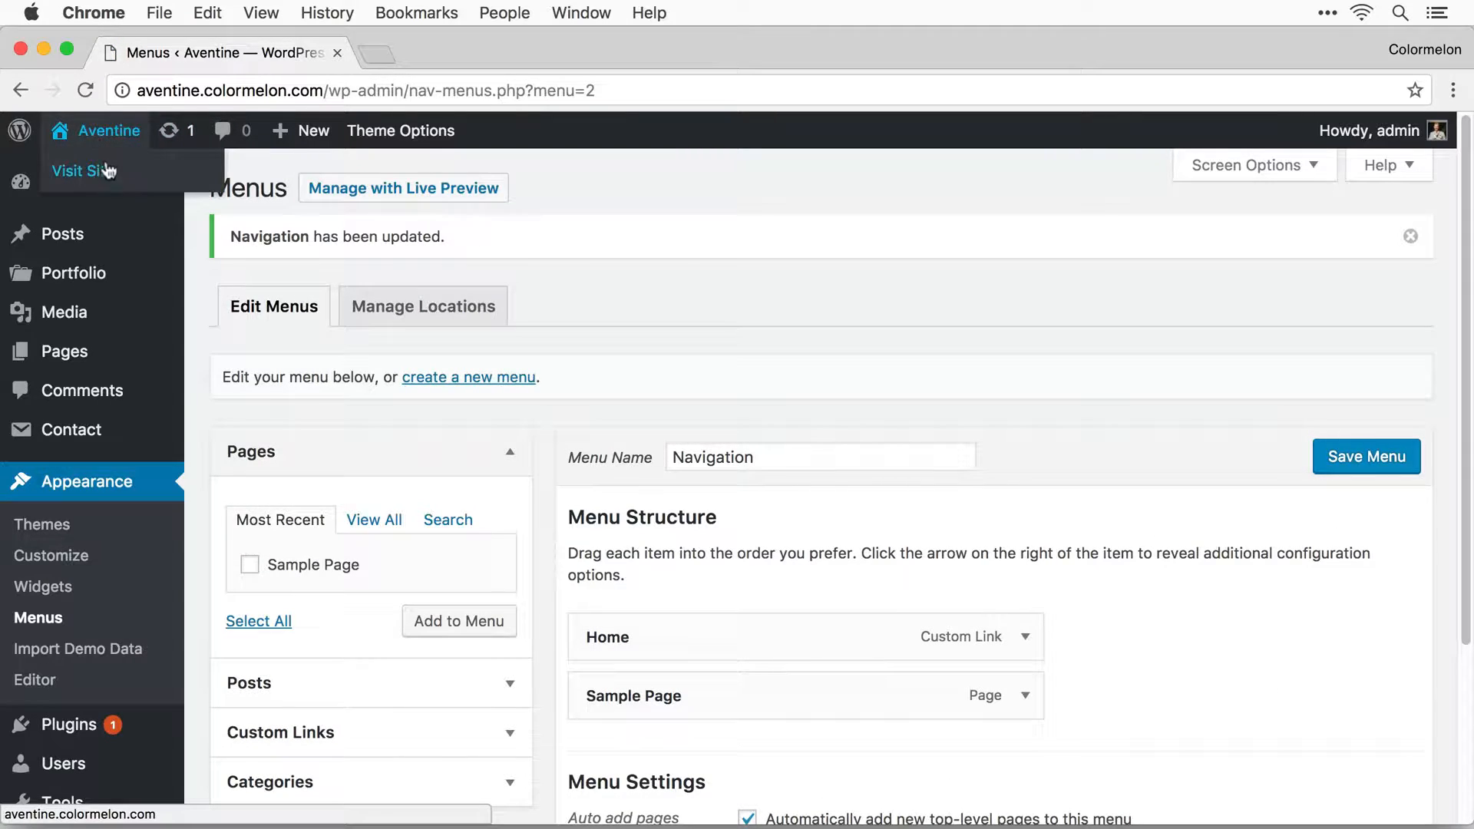
left_click(83, 171, "super")
left_click(499, 50)
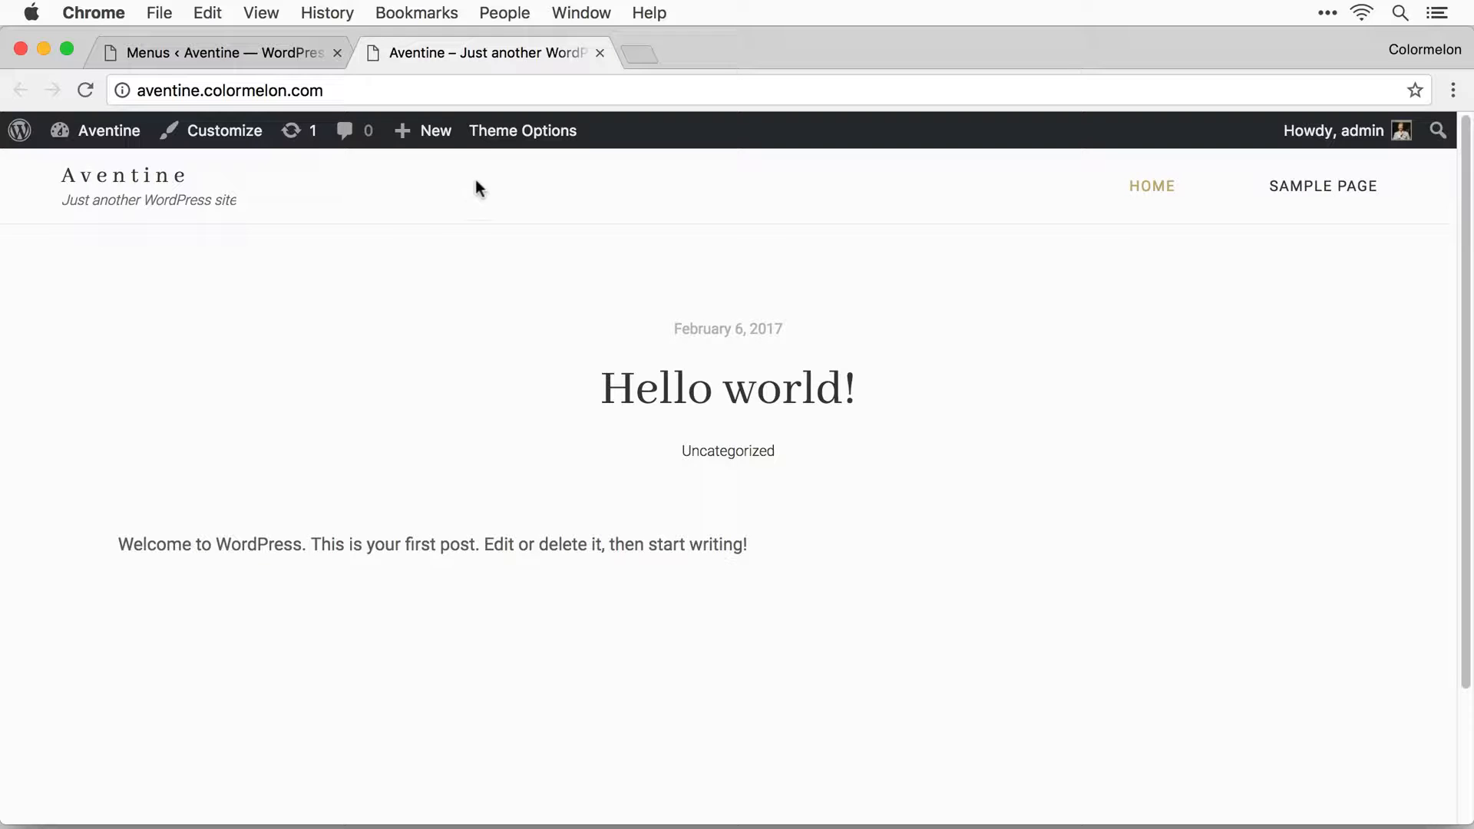
Upload logo-aventine.png as the Site Logo in the theme's branding options.
left_click(510, 132)
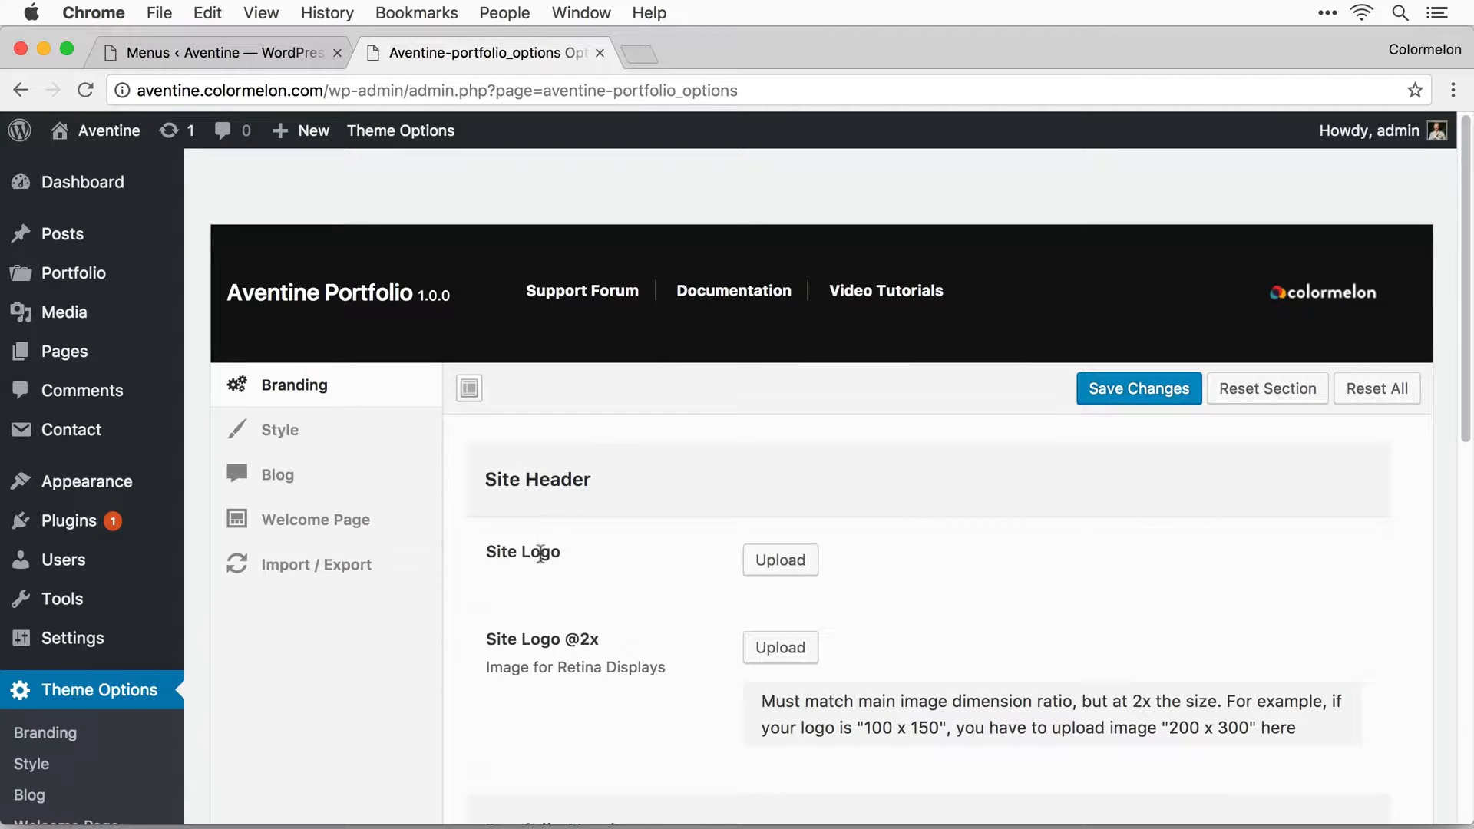
left_click(778, 561)
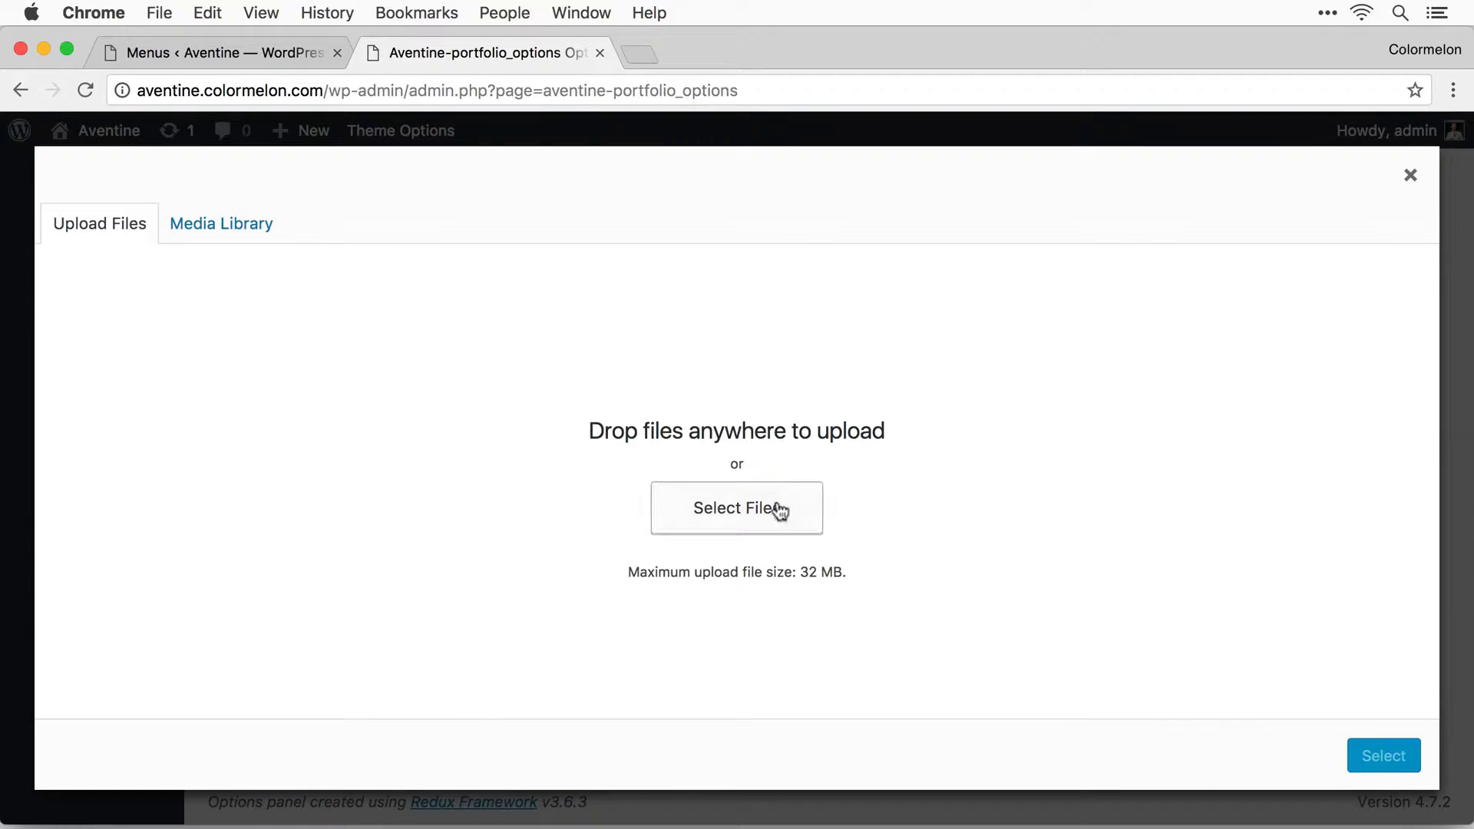
left_click_drag(1367, 521, 654, 495)
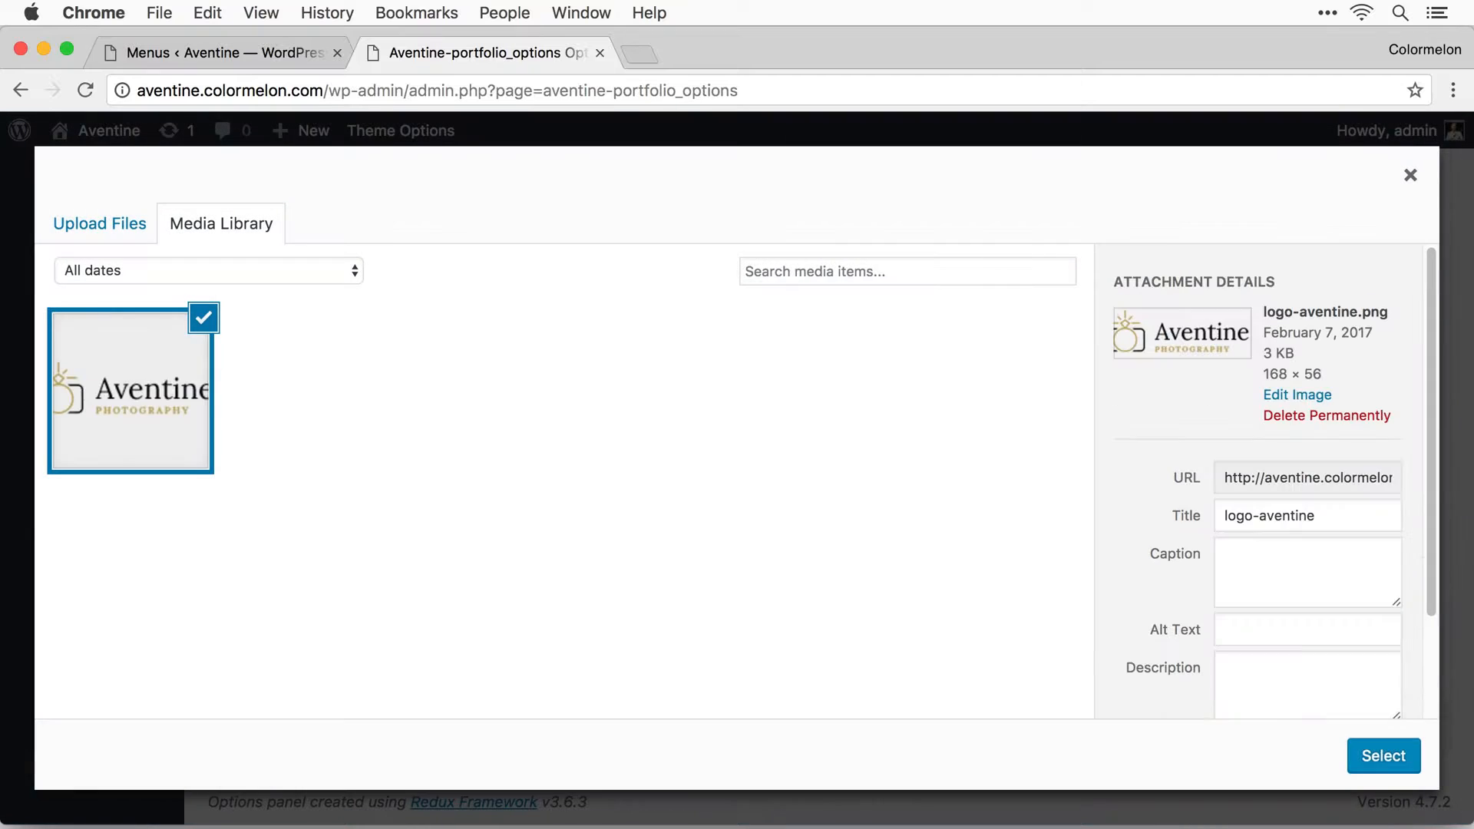
left_click(1417, 762)
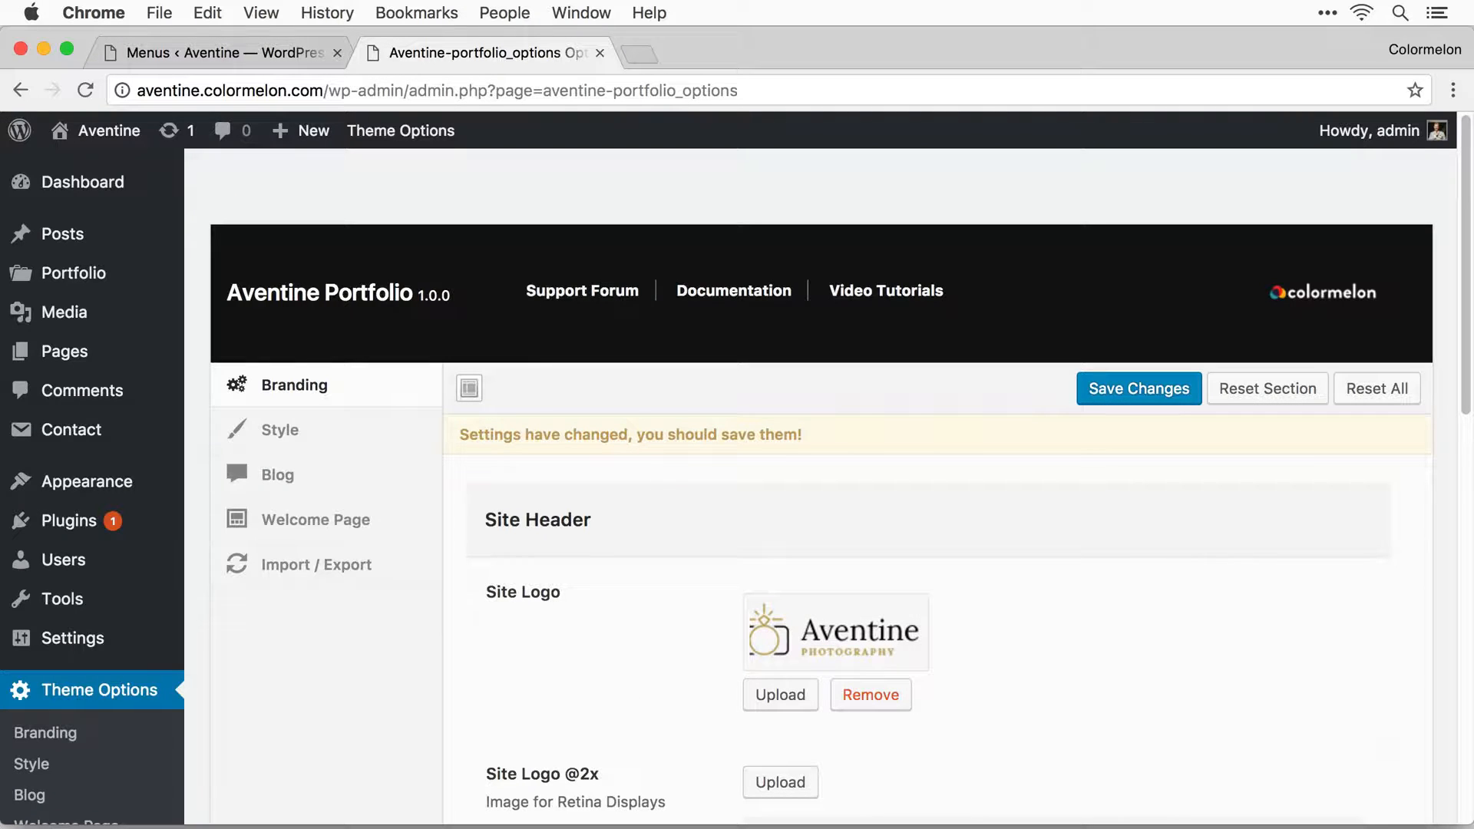
scroll(735, 470, "down", 3)
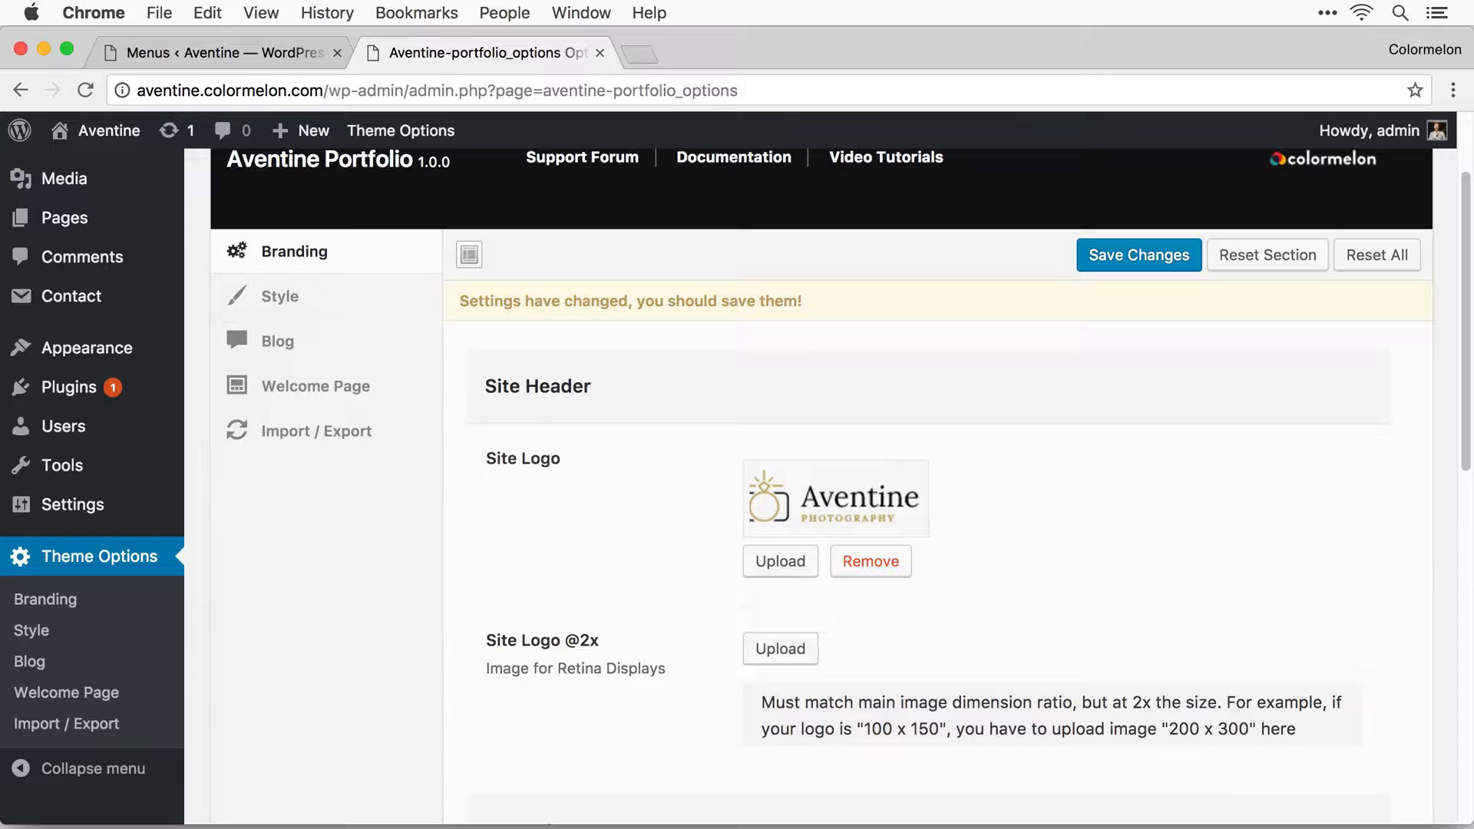
left_click(790, 657)
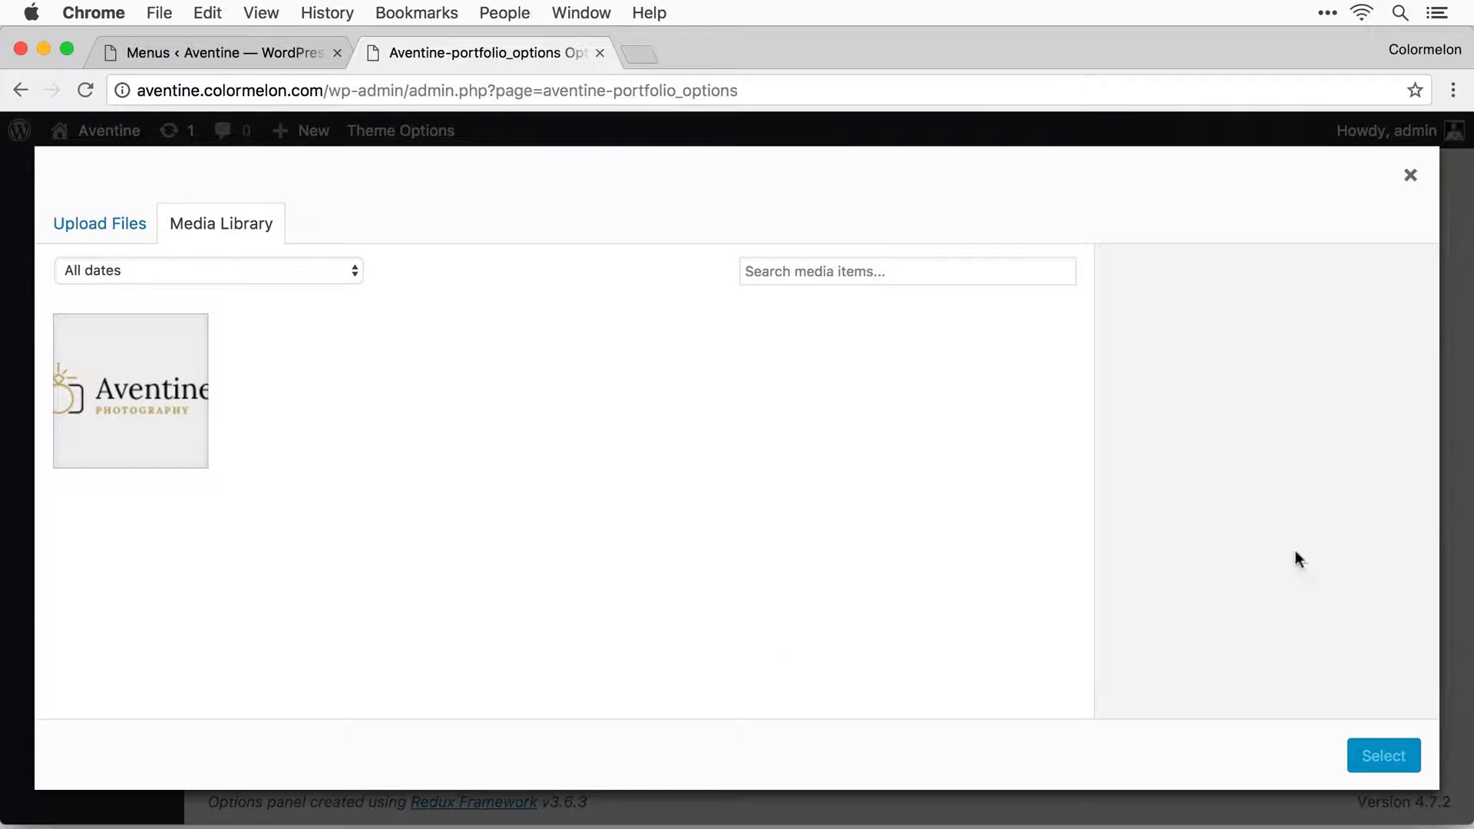
left_click_drag(1473, 530, 645, 438)
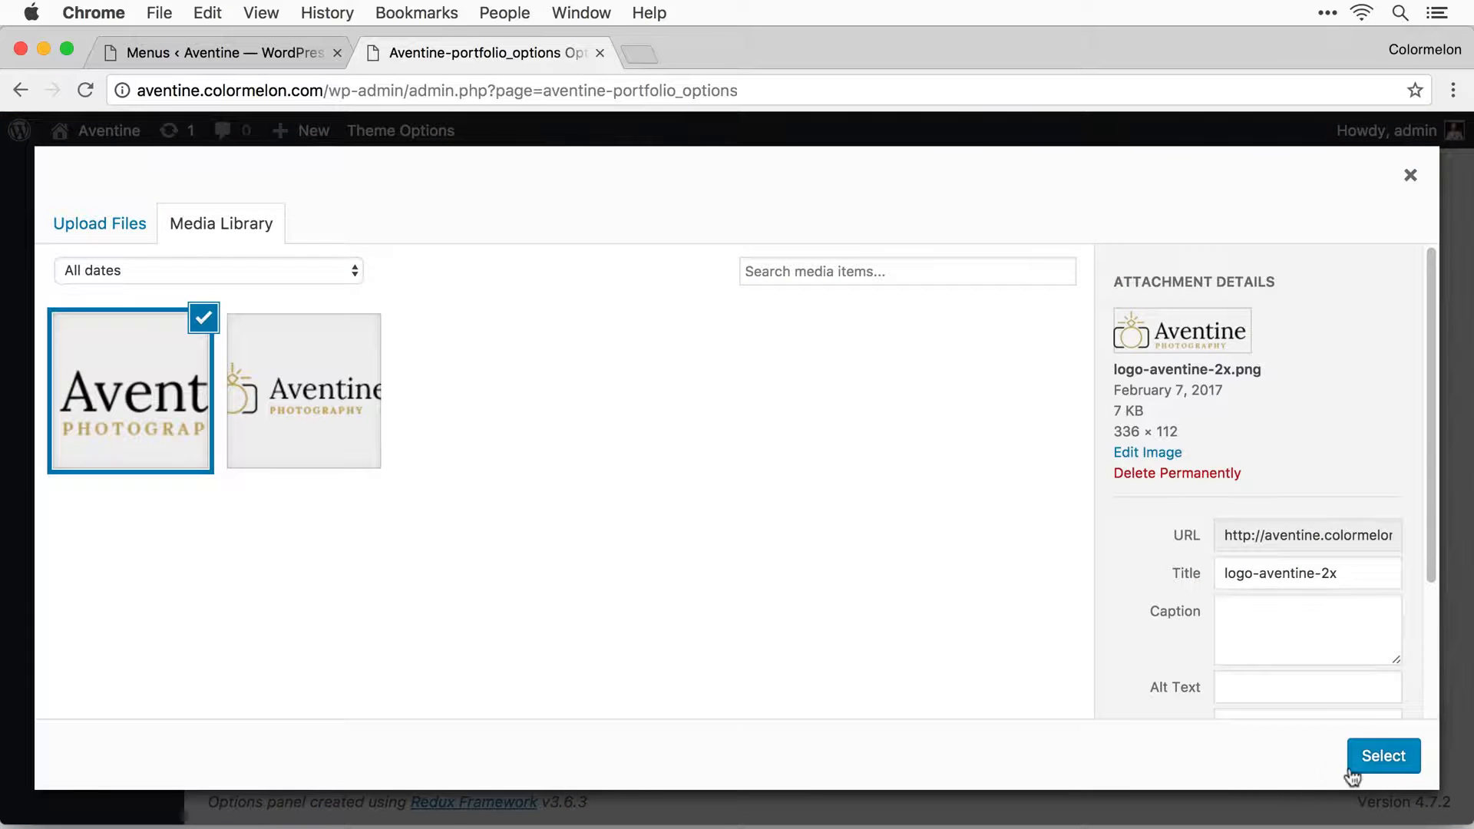
left_click(1363, 768)
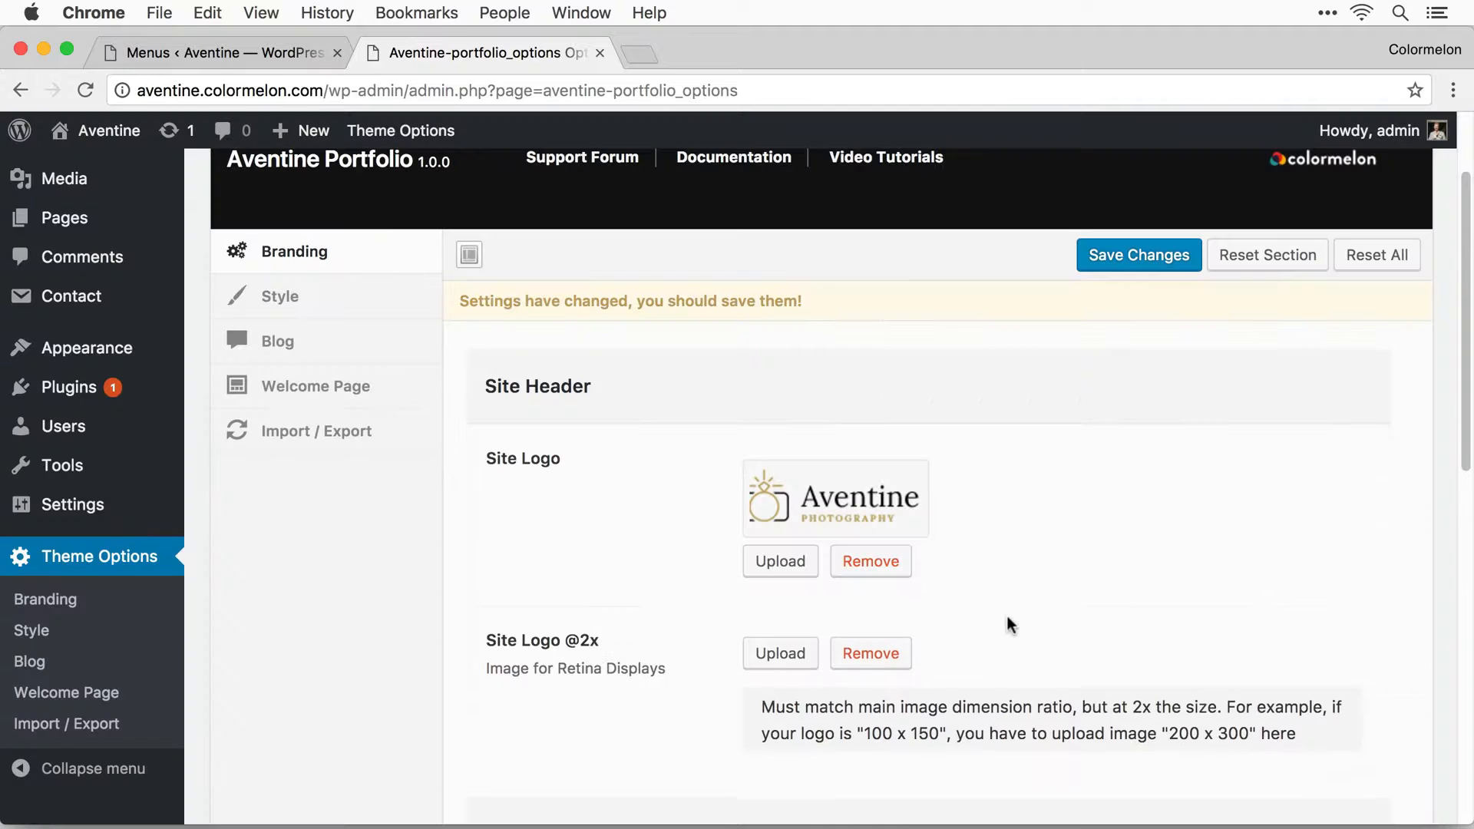
left_click(1123, 256)
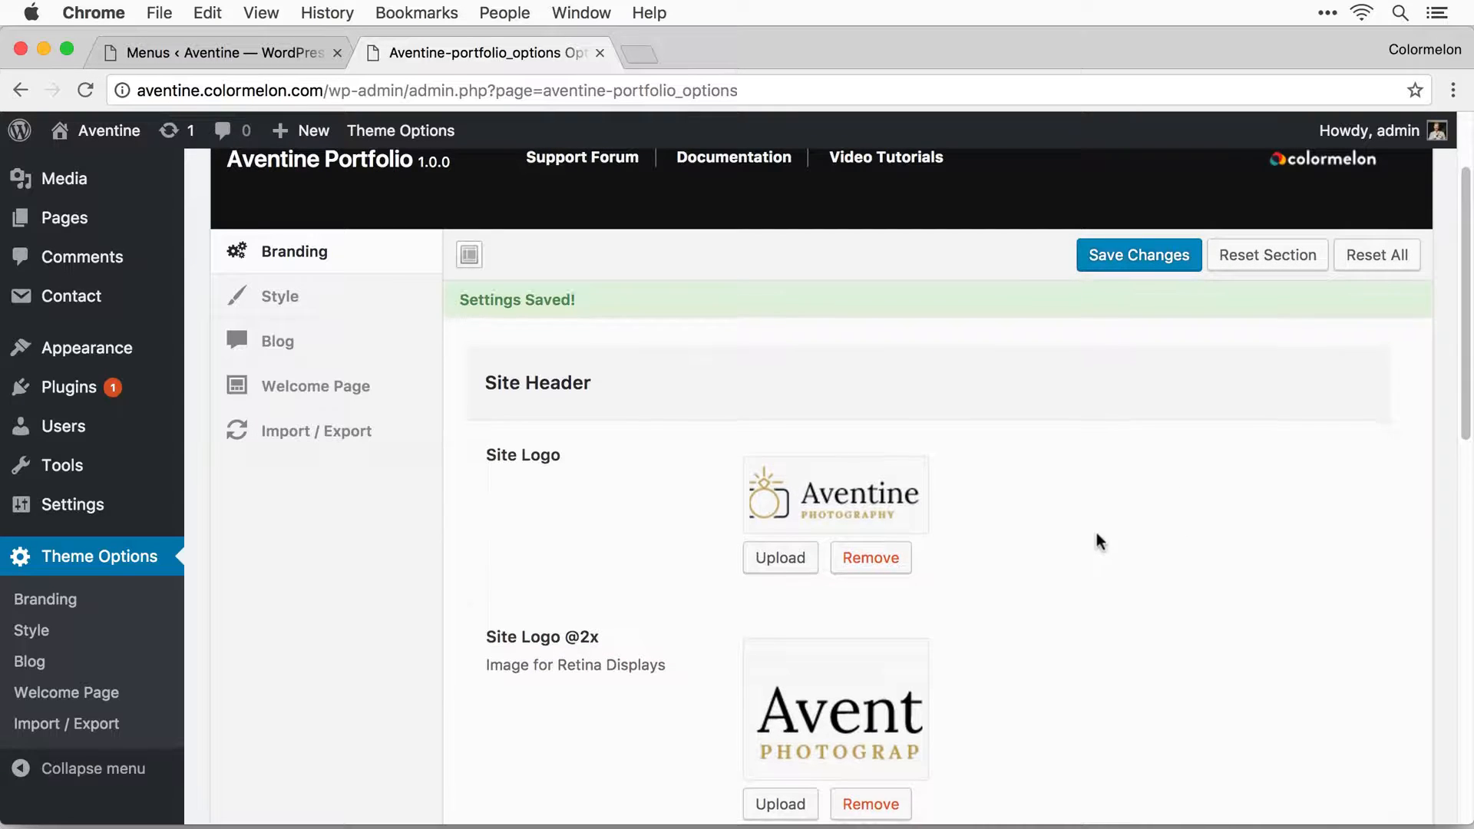
View the live site to check the header logo and close its tab.
left_click(69, 168)
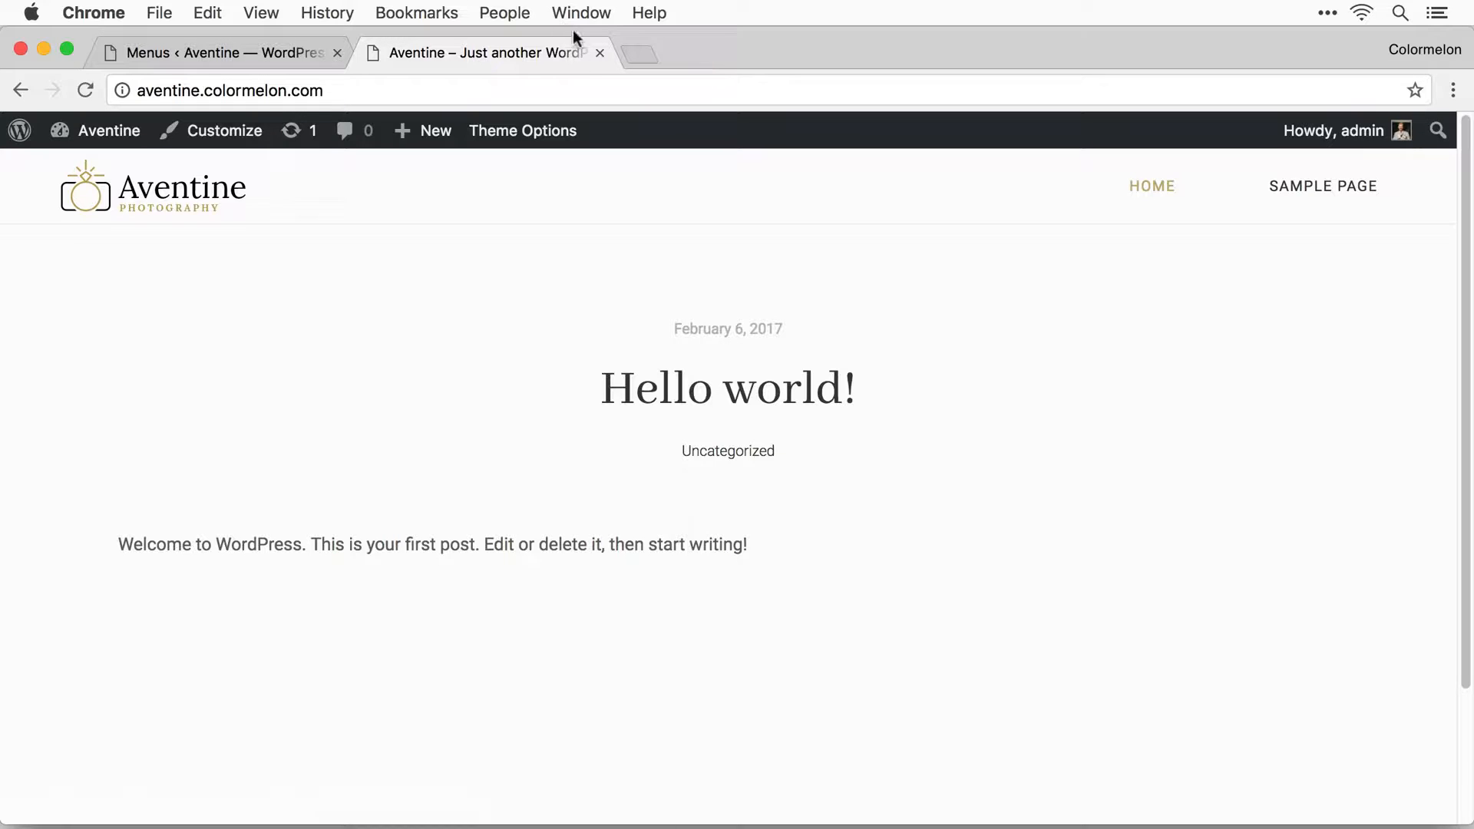
left_click(598, 54)
mouse_move(455, 143)
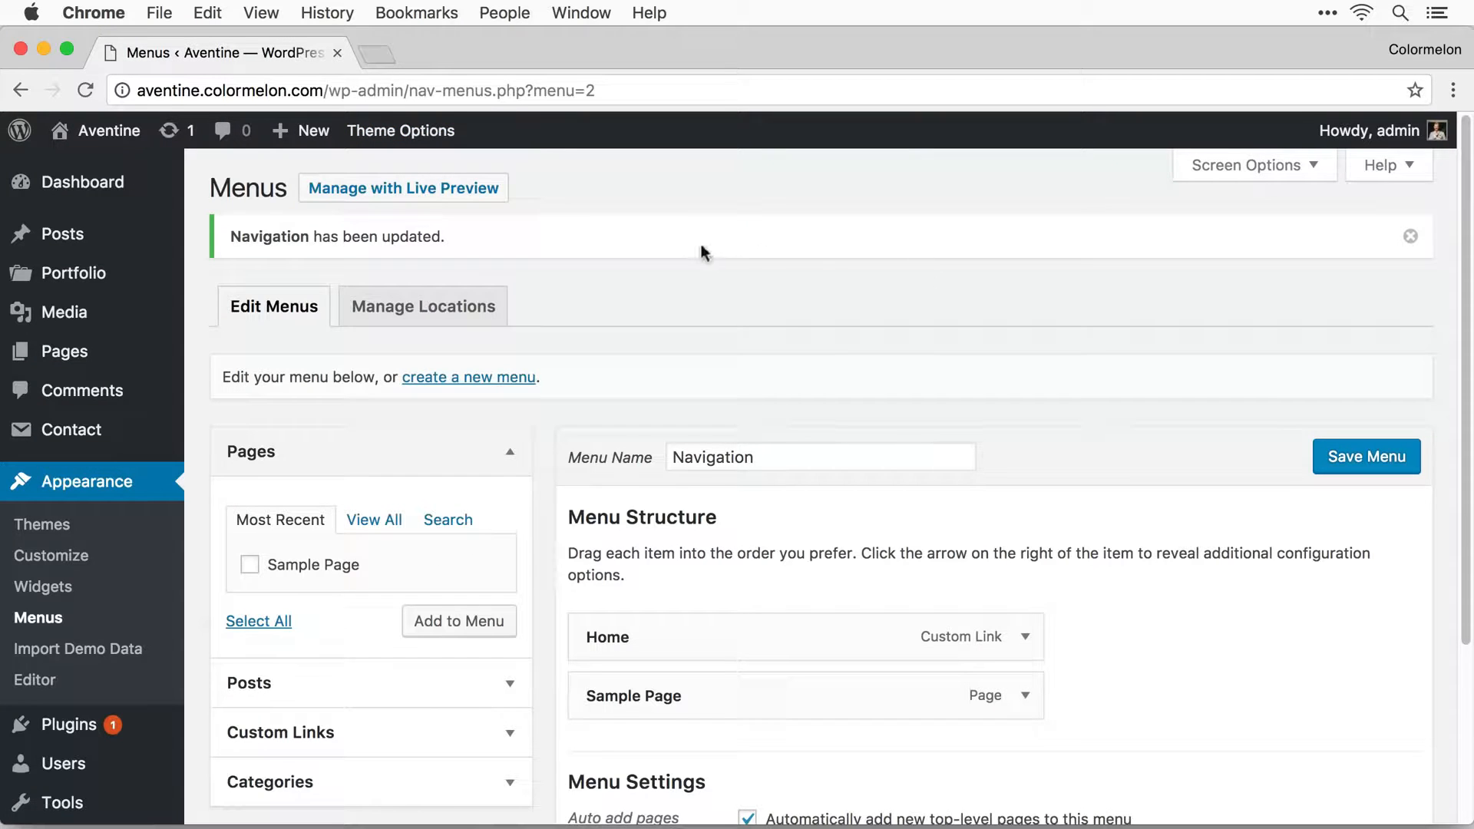
Move the "Hello world!" post to the trash.
mouse_move(100, 234)
left_click(287, 238)
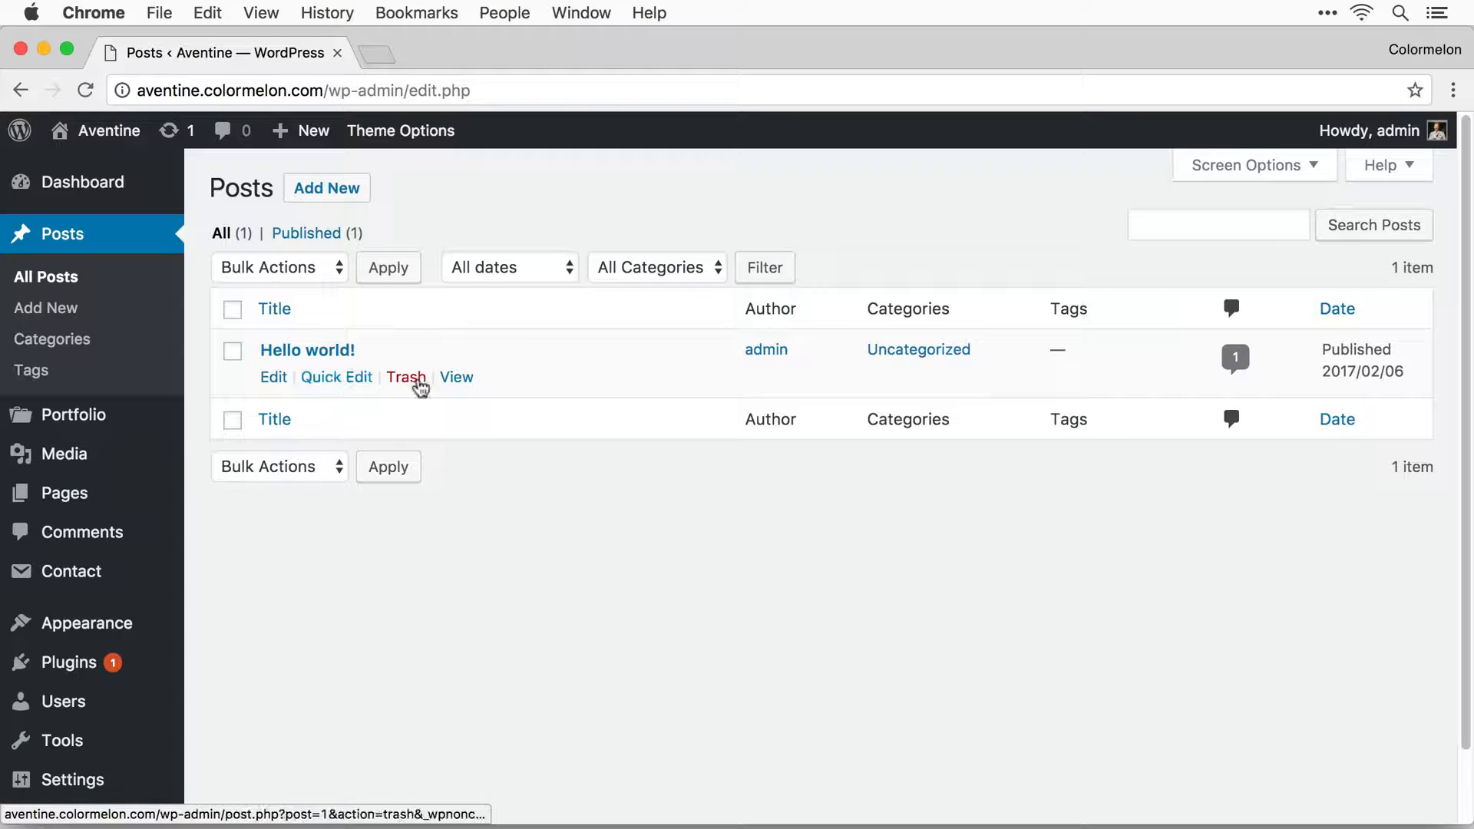
left_click(409, 377)
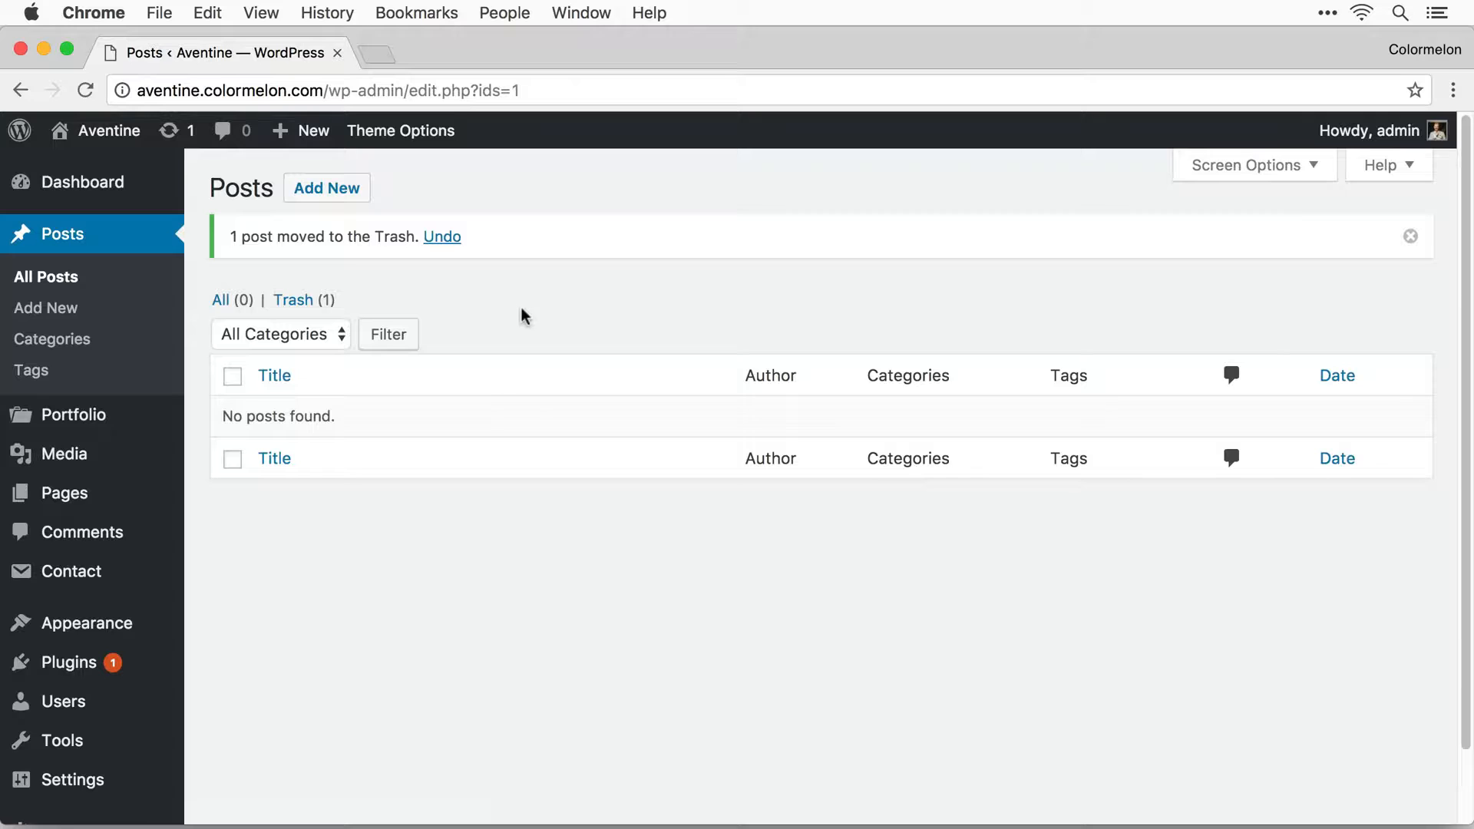
Start a new post titled "Simple Sample Content" and paste the prepared sample text into its body.
left_click(364, 194)
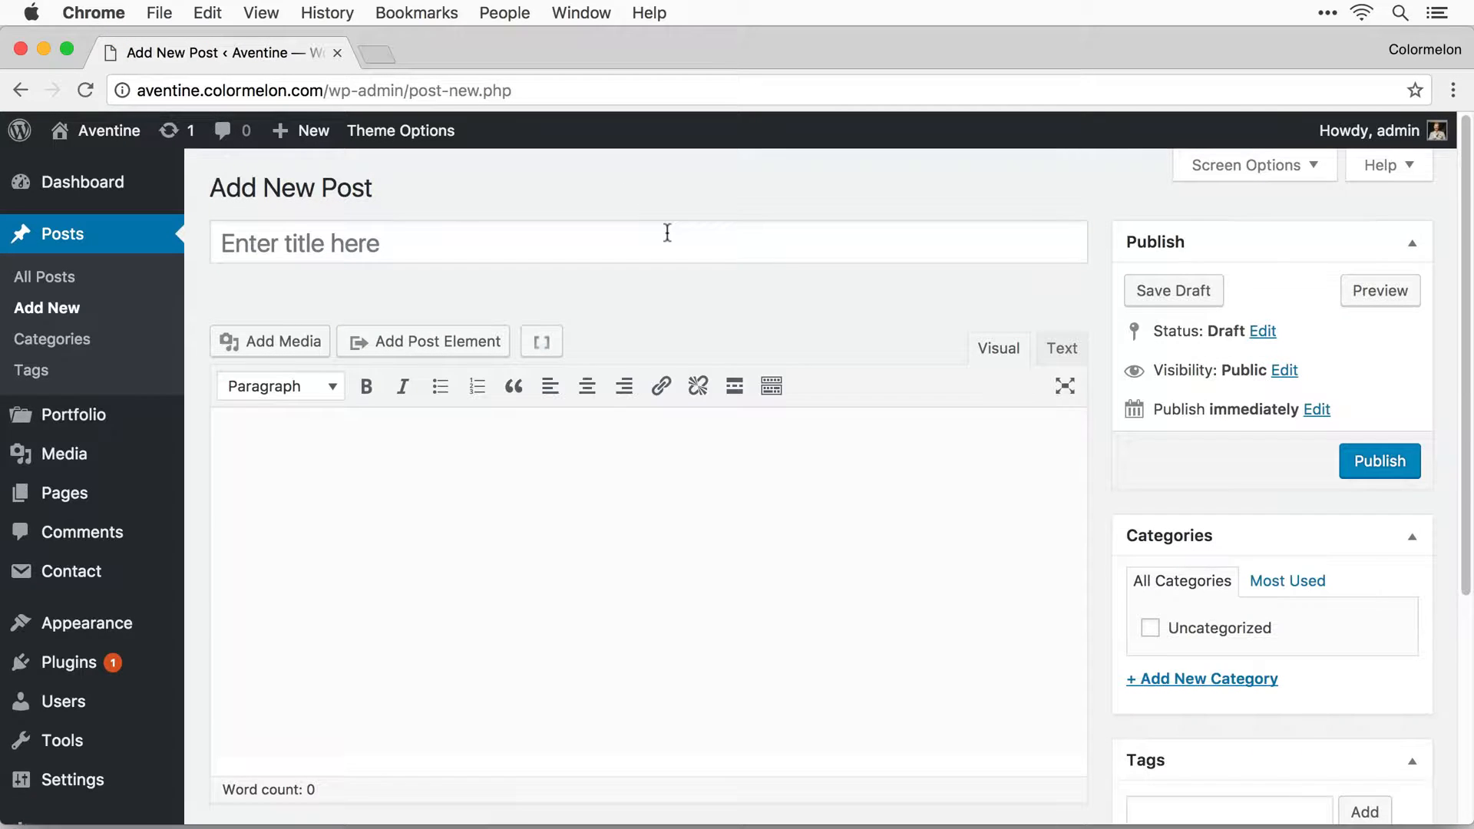
left_click(667, 232)
type("Simple Sample Content")
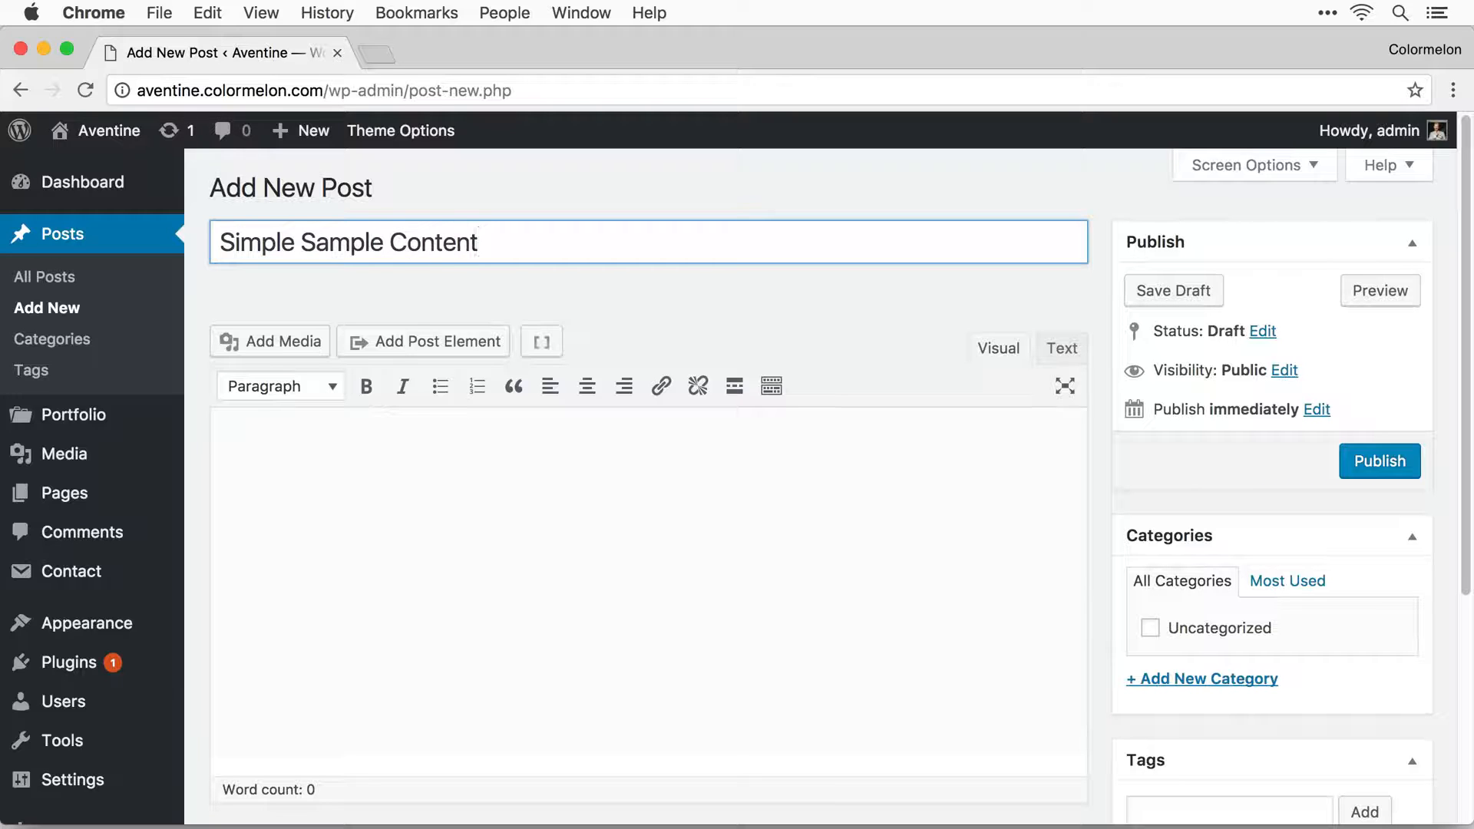
left_click(1289, 510)
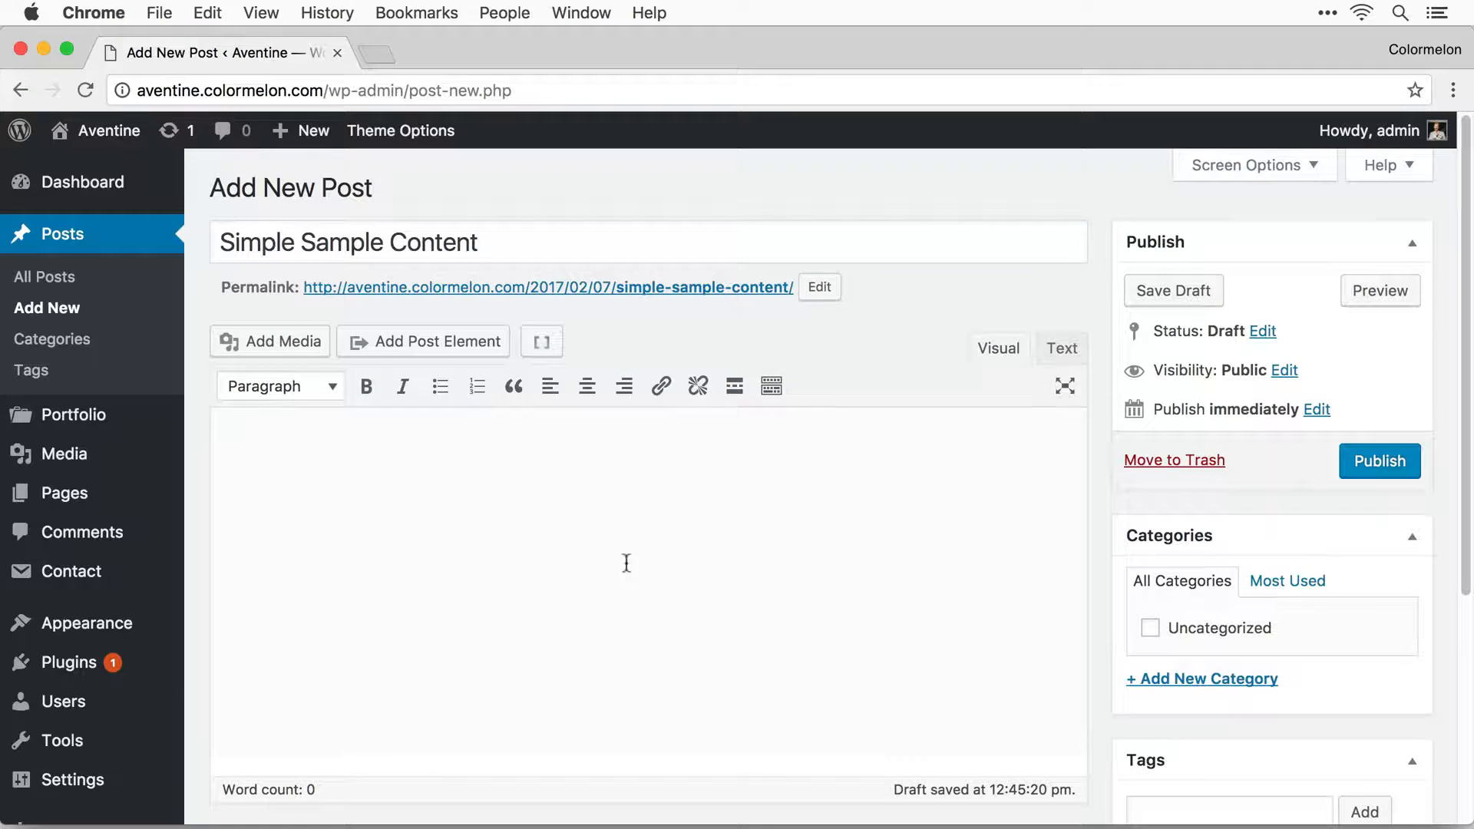
key("super+v")
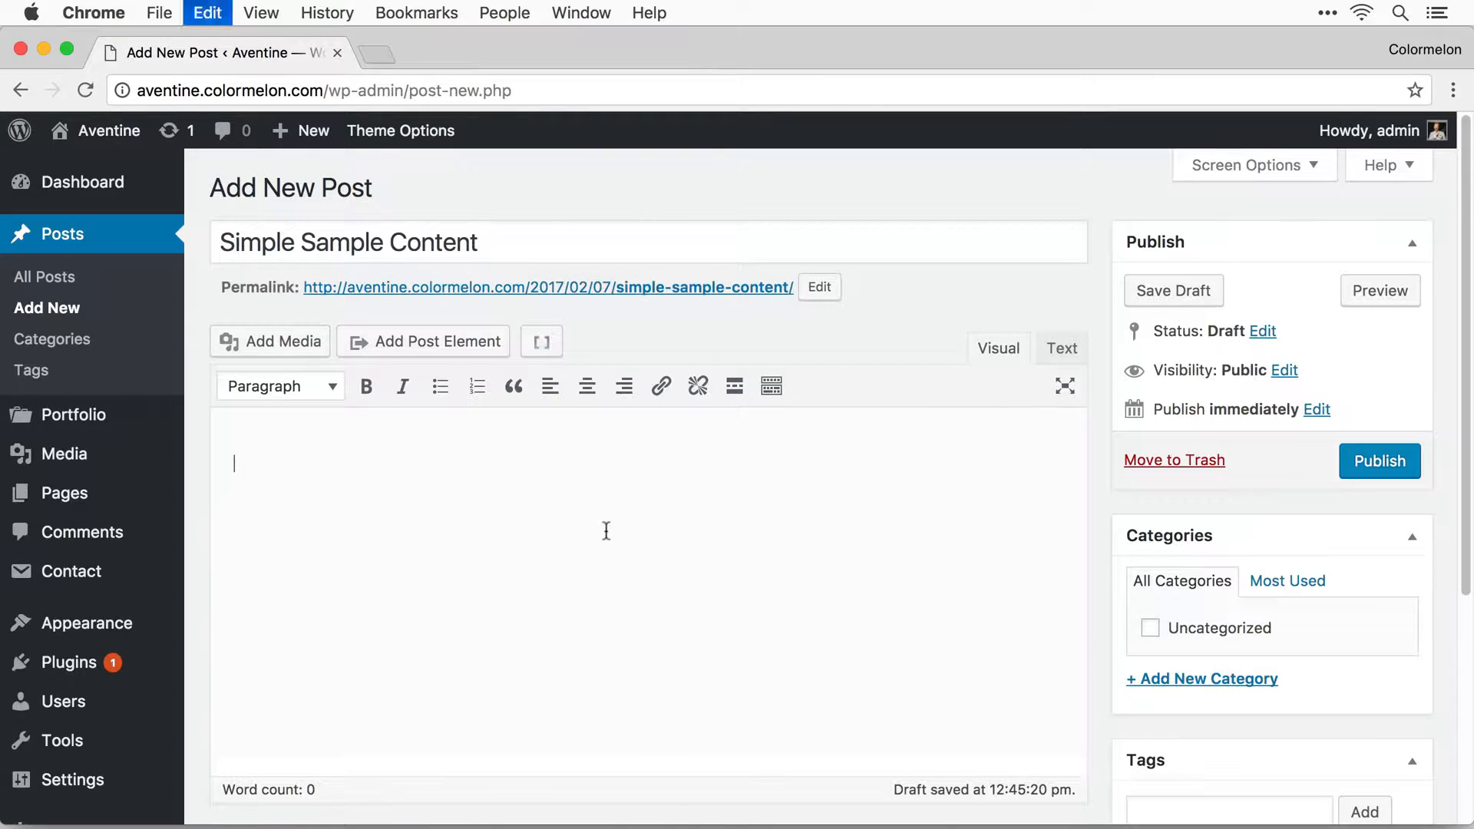
scroll(806, 551, "down", 10)
scroll(837, 566, "up", 10)
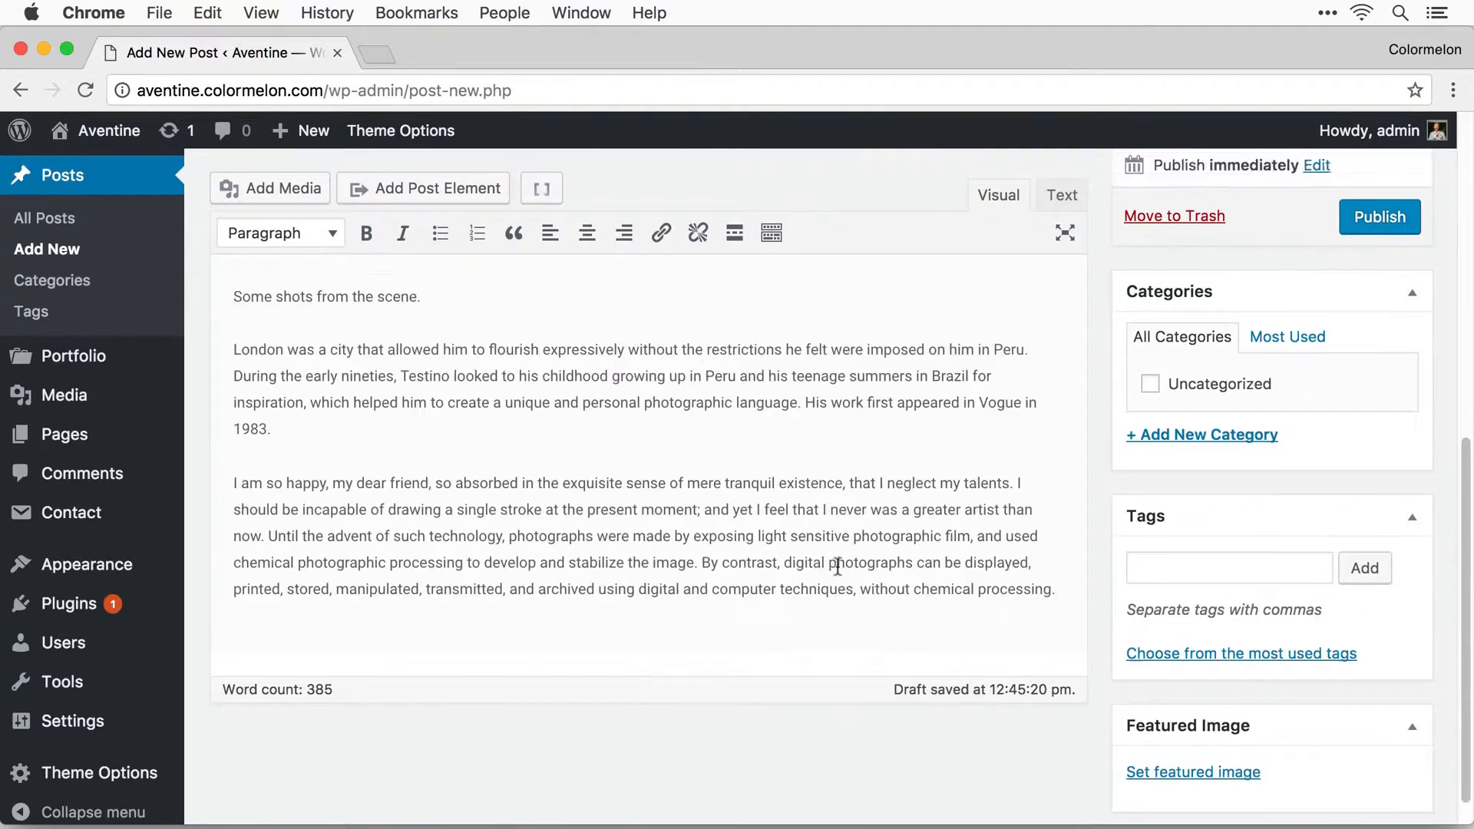
Publish the "Simple Sample Content" post.
left_click(1388, 471)
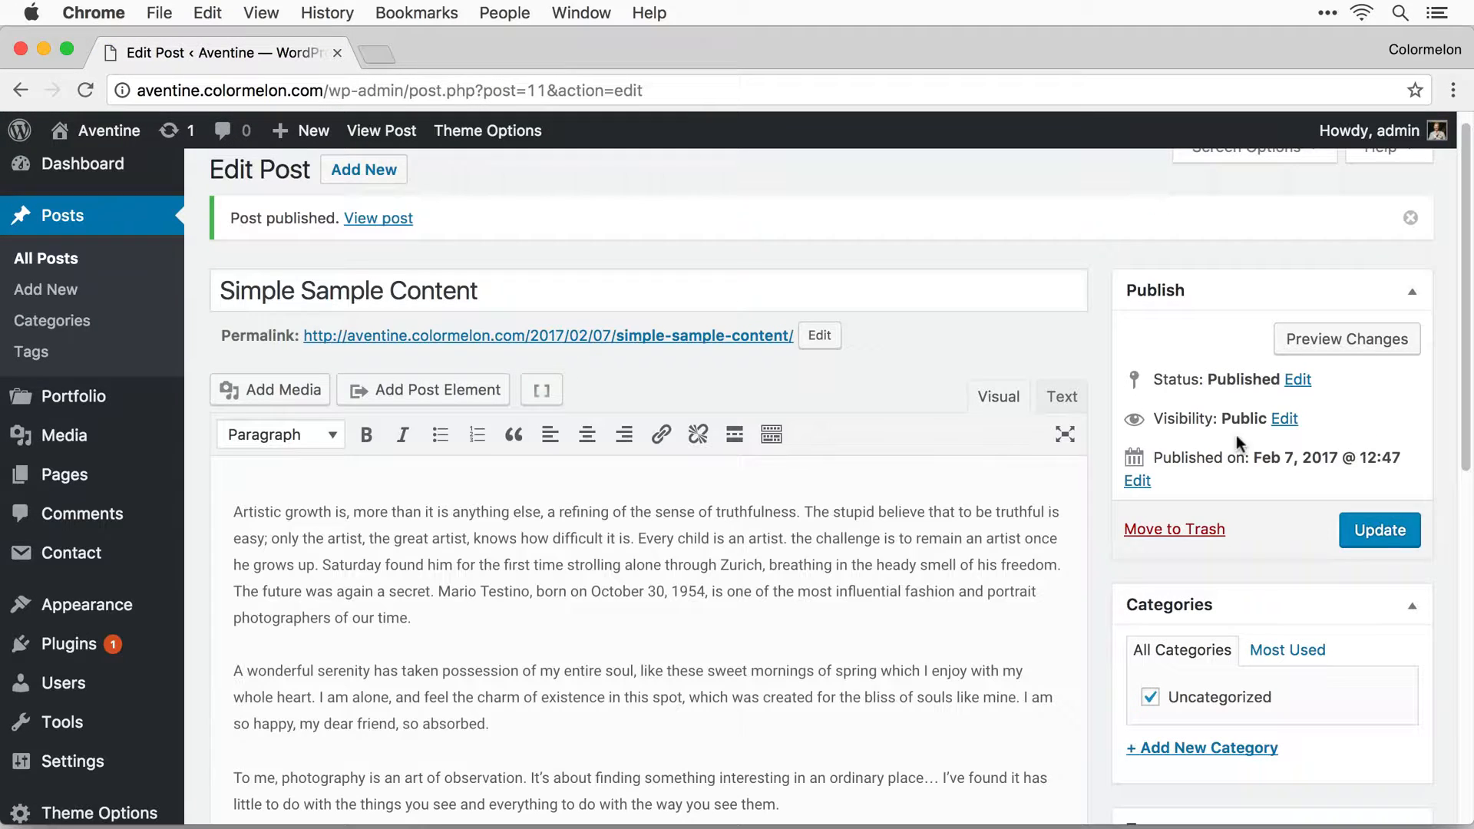
Start a new post titled "Side by Side" and paste the prepared sample text into its body.
left_click(56, 289)
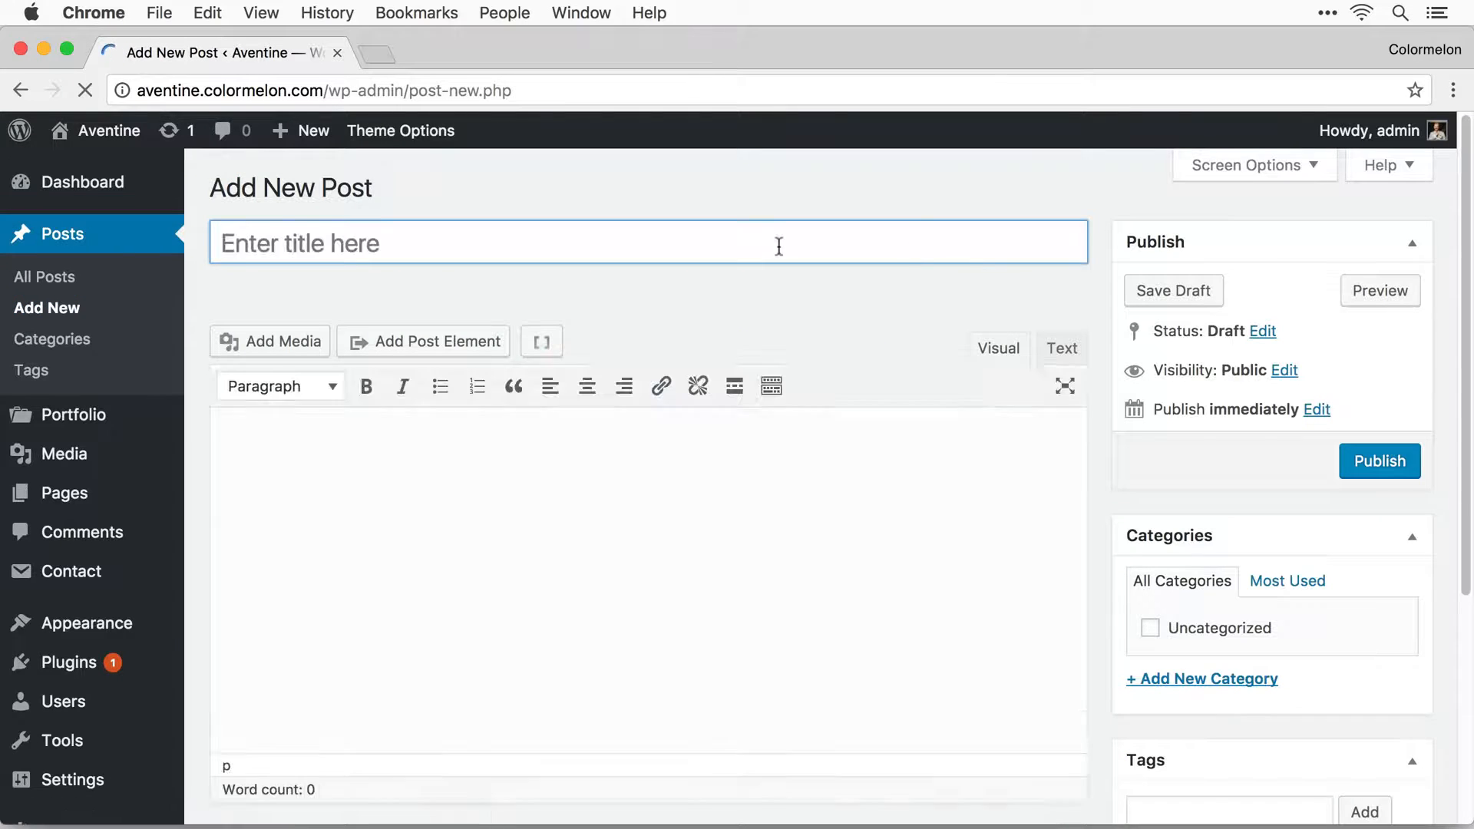
type("Side ")
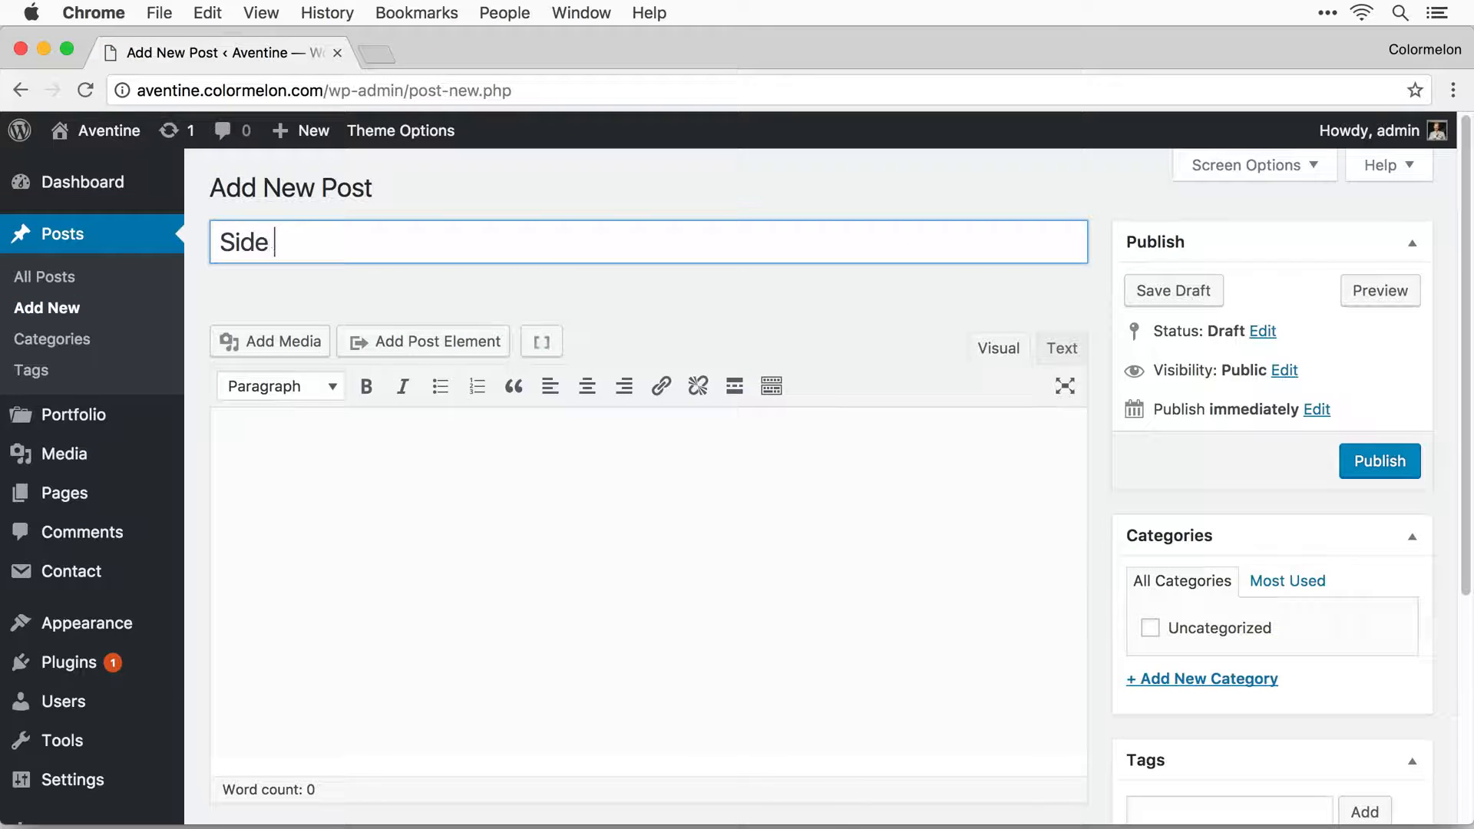
type("by Side")
left_click(674, 582)
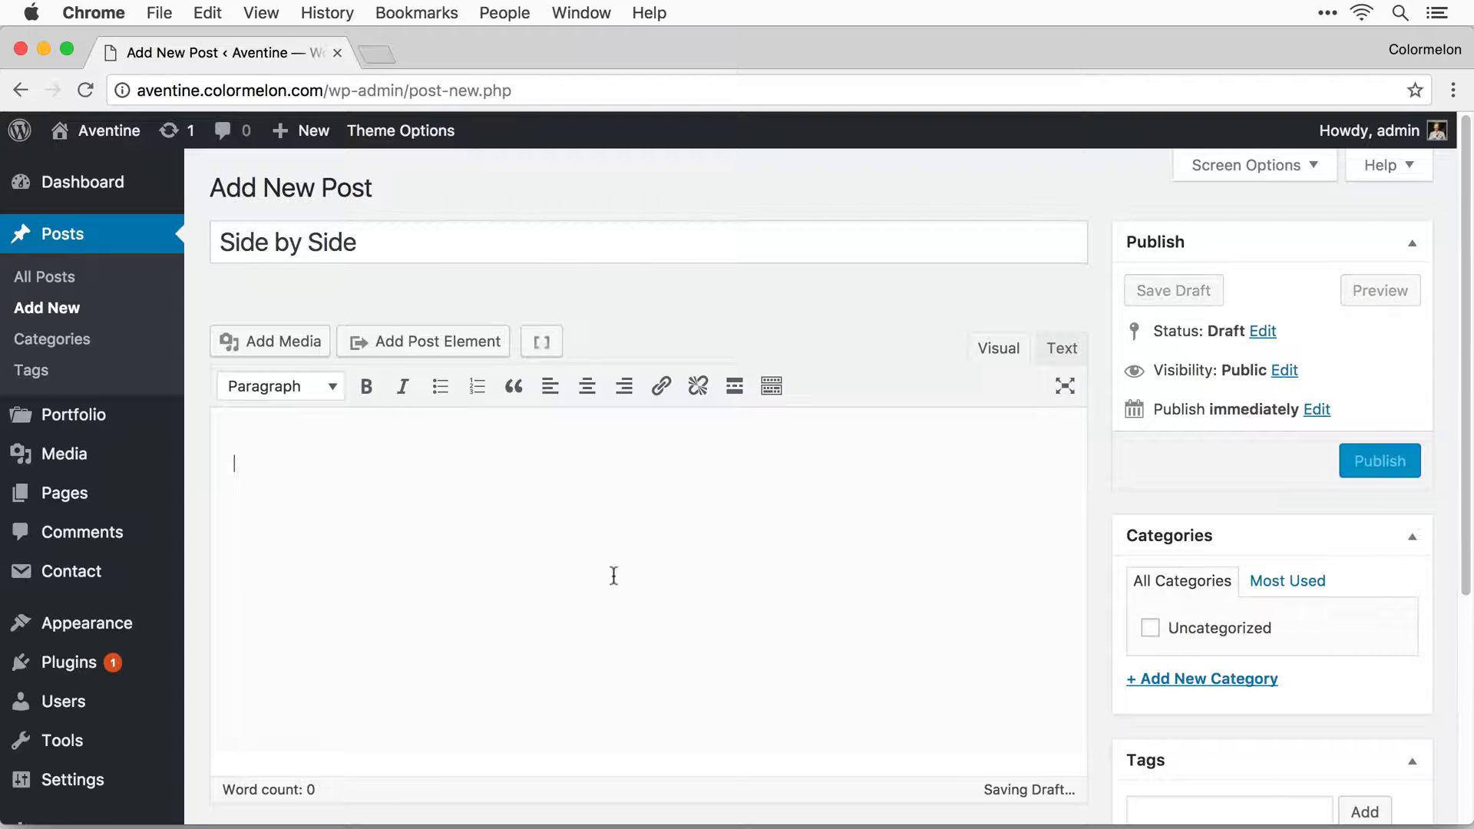
key("super+v")
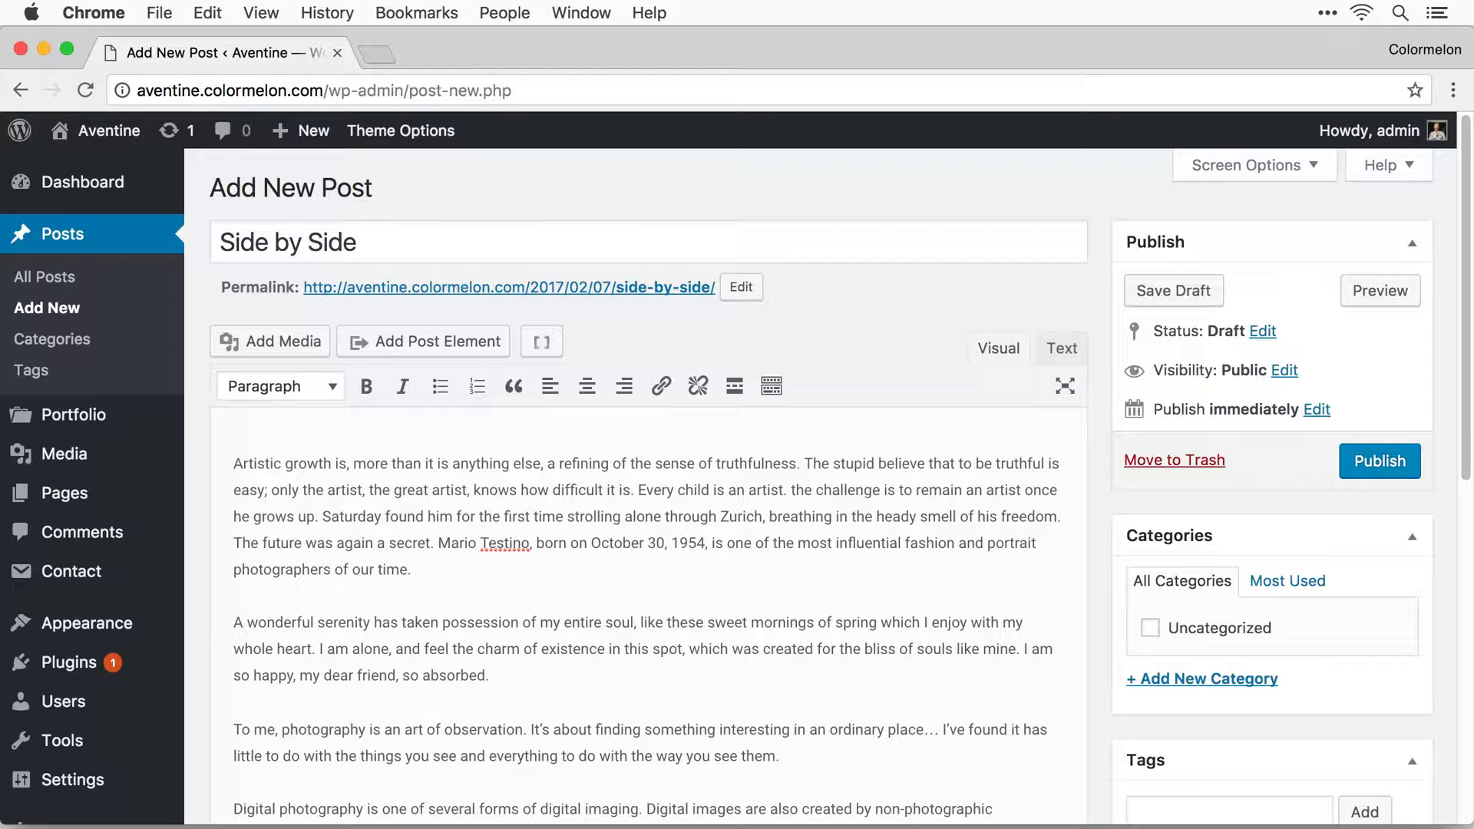
Add an empty line after the post's first paragraph and upload the four prepared photos to the media library for insertion there.
key("Return")
scroll(506, 479, "down", 2)
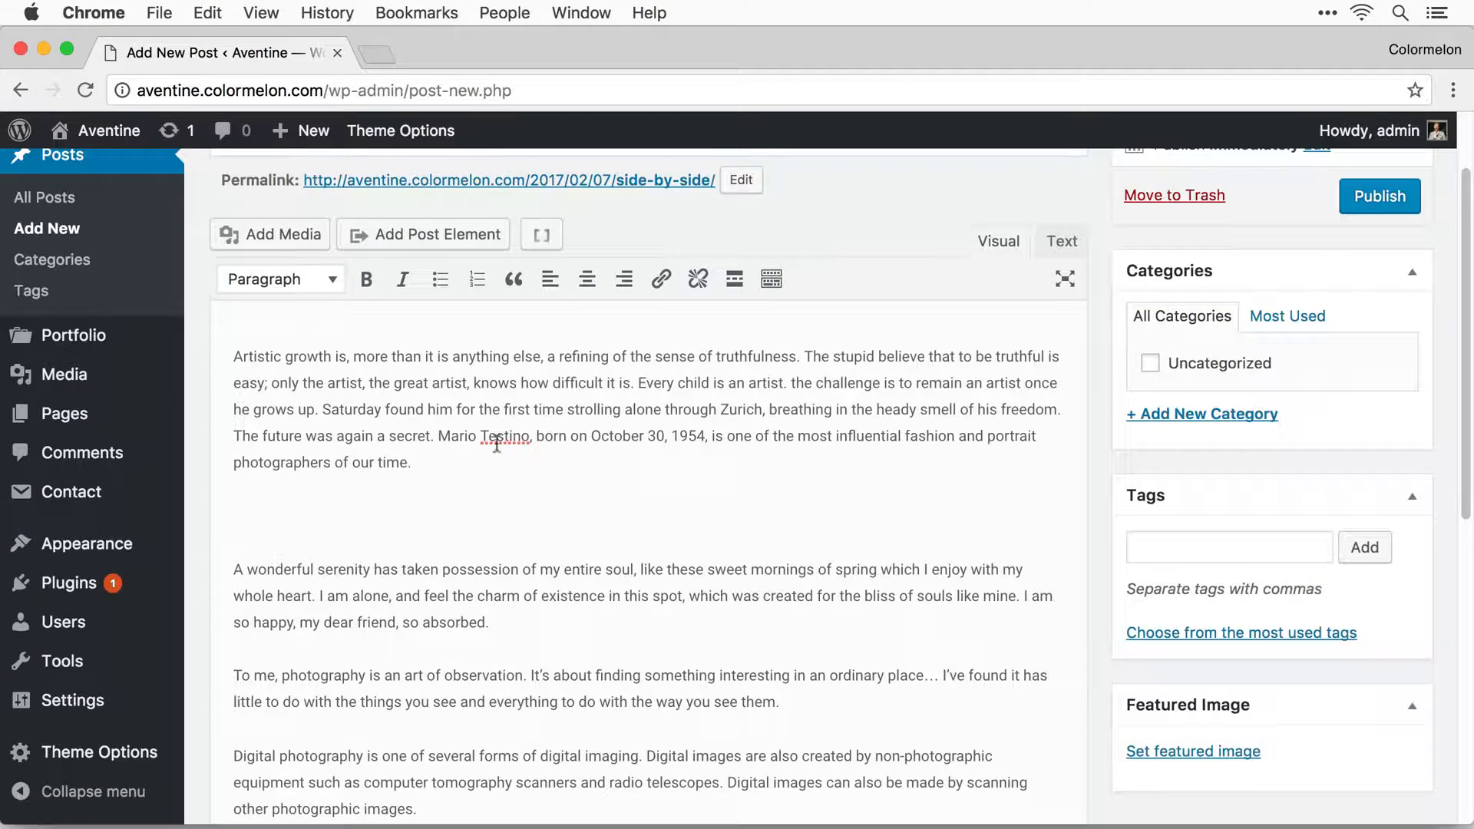
left_click(284, 235)
key("super+Tab")
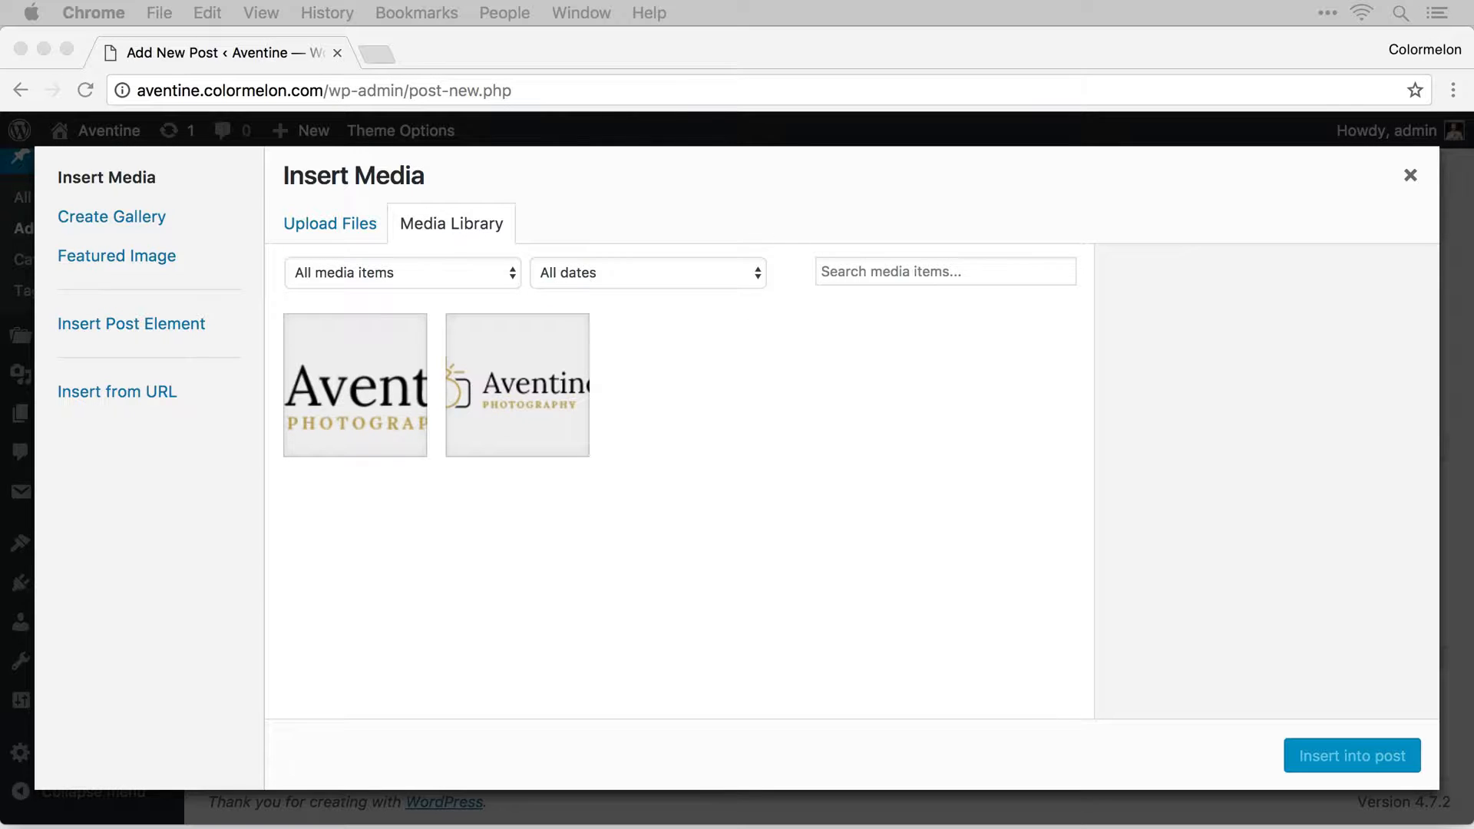
left_click_drag(775, 676, 580, 614)
left_click(732, 615)
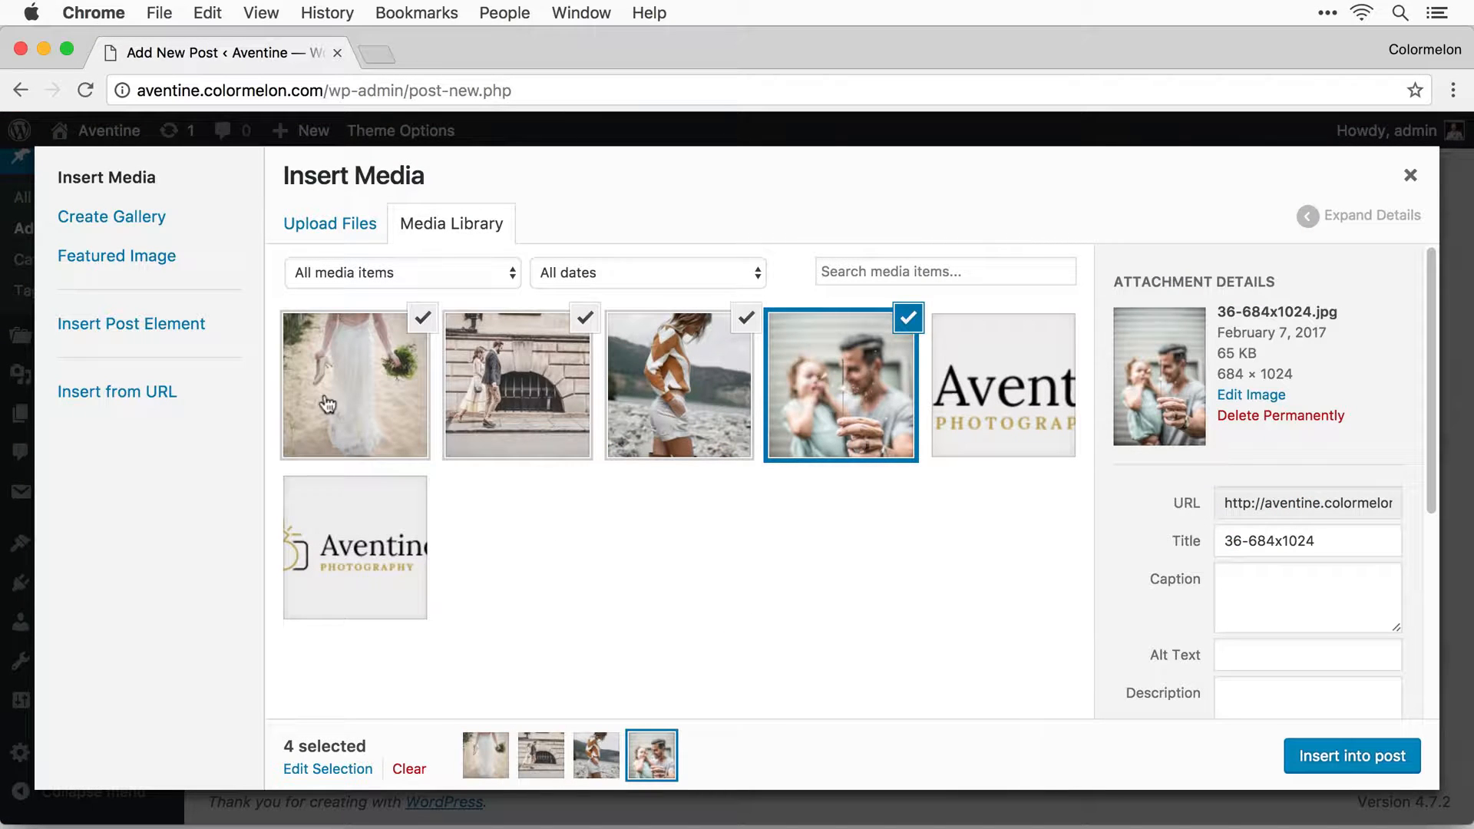
Reduce the media selection to landscape-1.jpg only, the photo of the bride holding a bouquet.
left_click(359, 406)
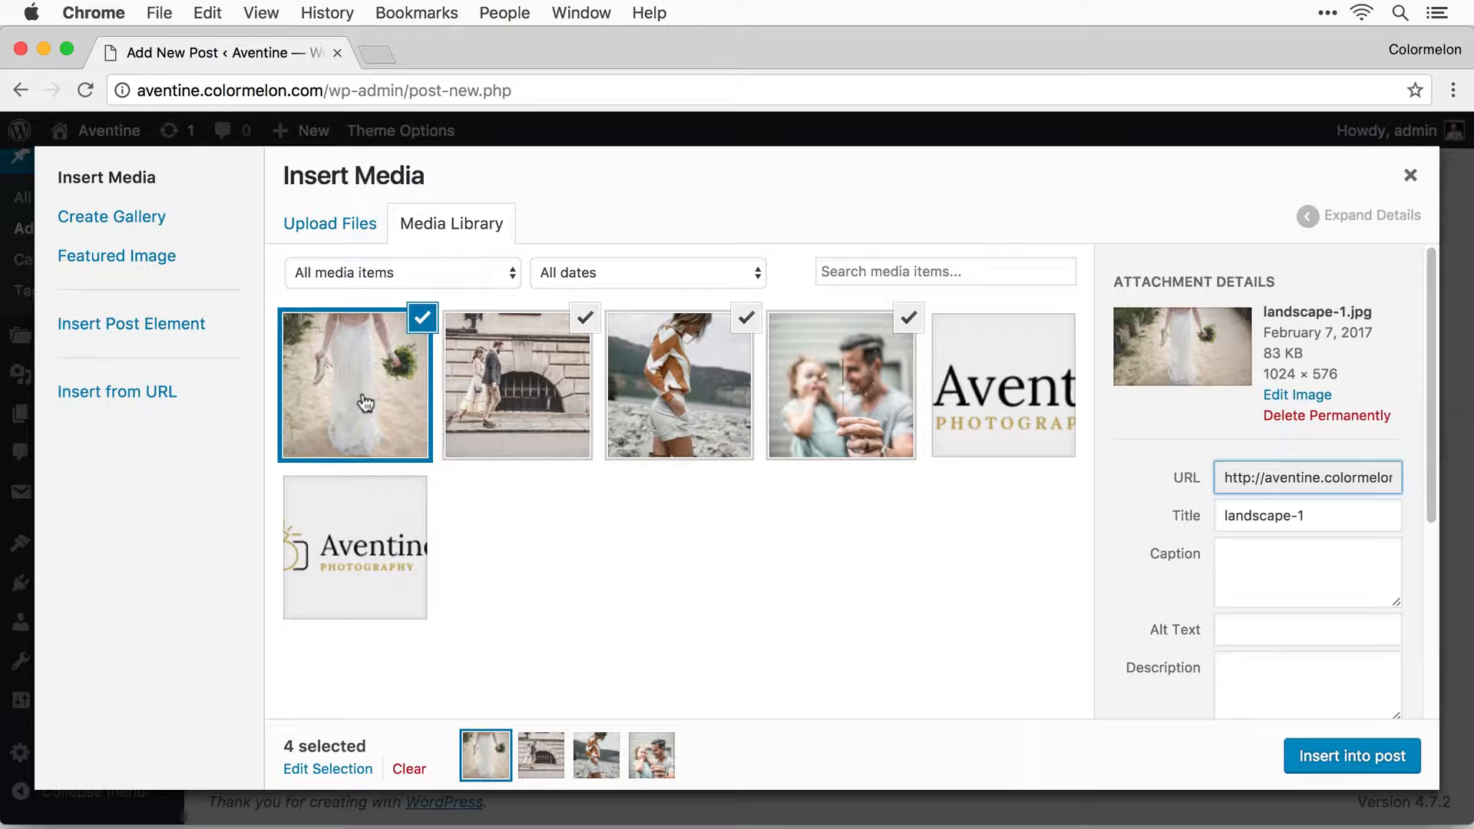
left_click(364, 406)
left_click(384, 417)
left_click(473, 476)
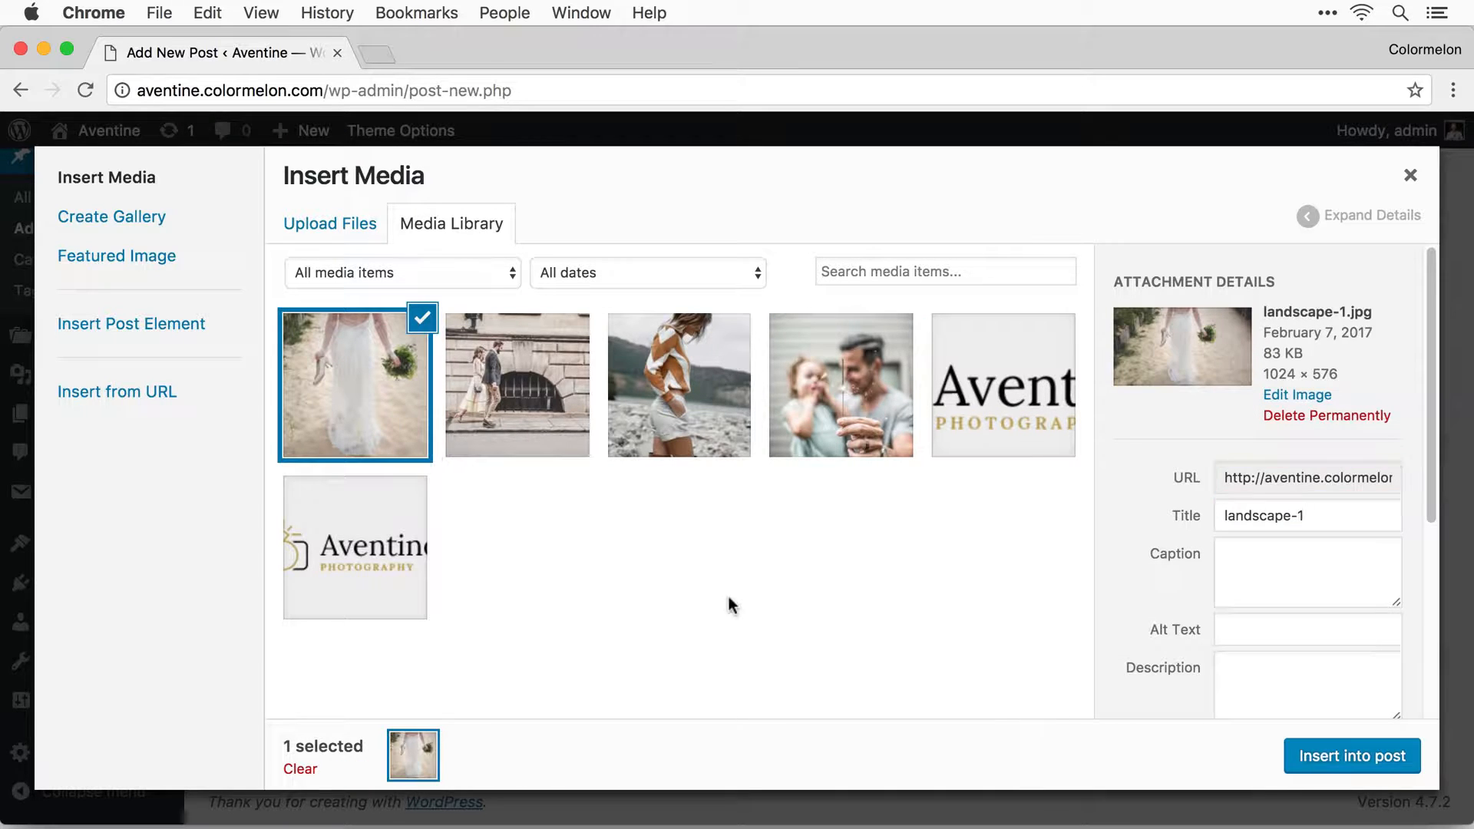
Insert landscape-1.jpg into the post at Full Size – 1024 × 576 with alignment None.
scroll(1358, 491, "down", 5)
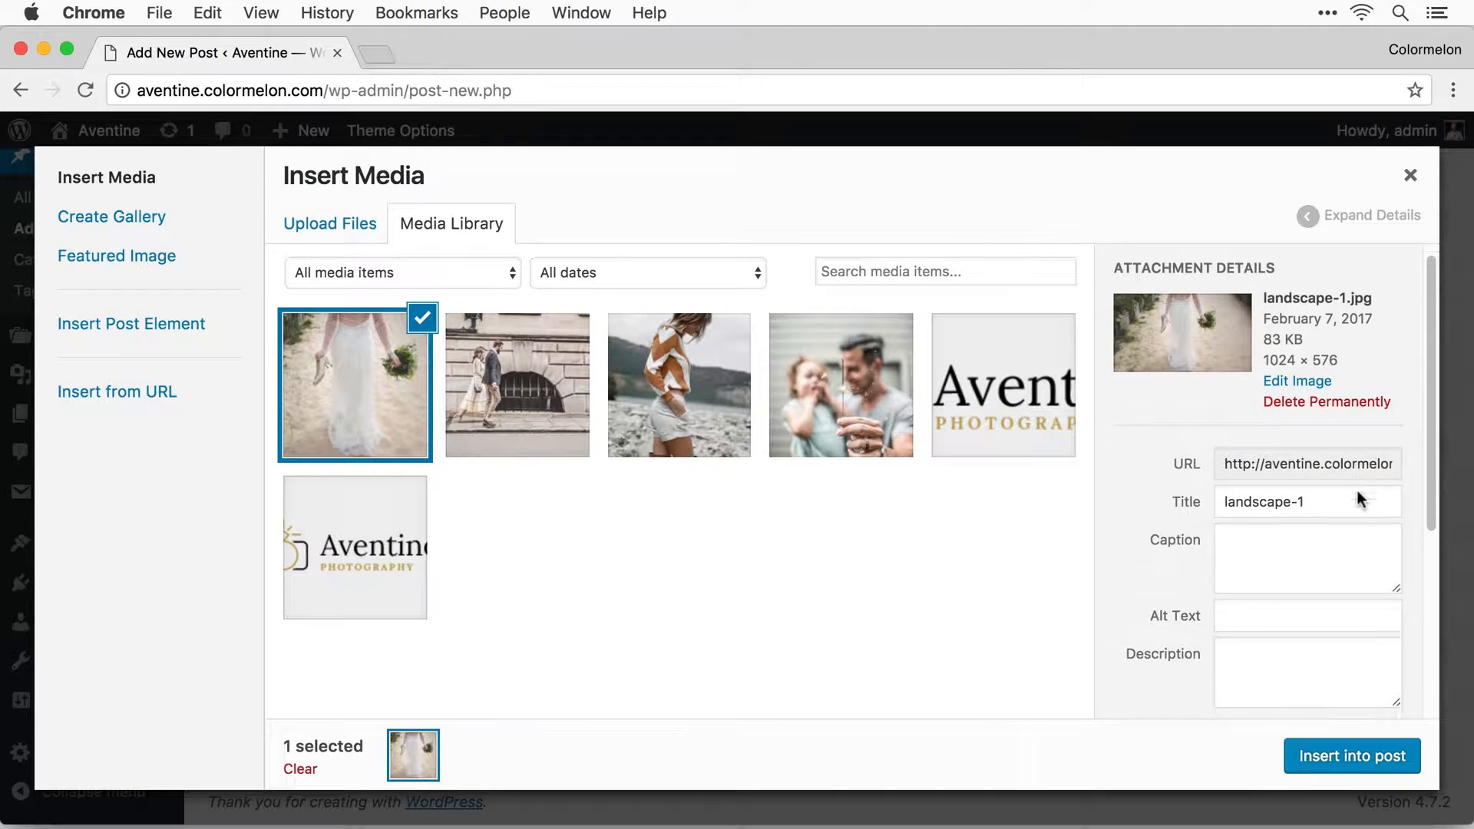
scroll(1349, 467, "down", 1)
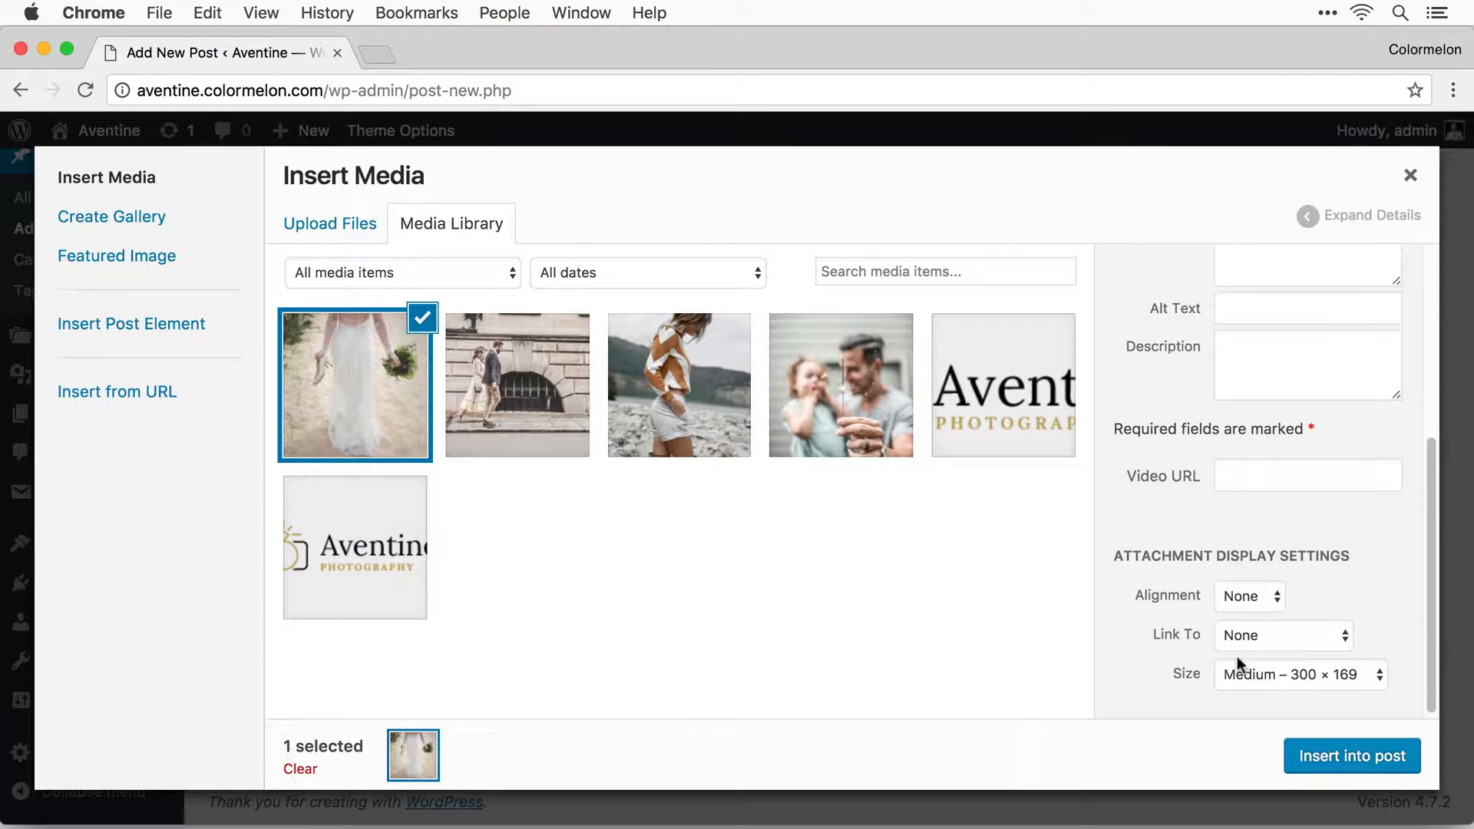
left_click(1284, 677)
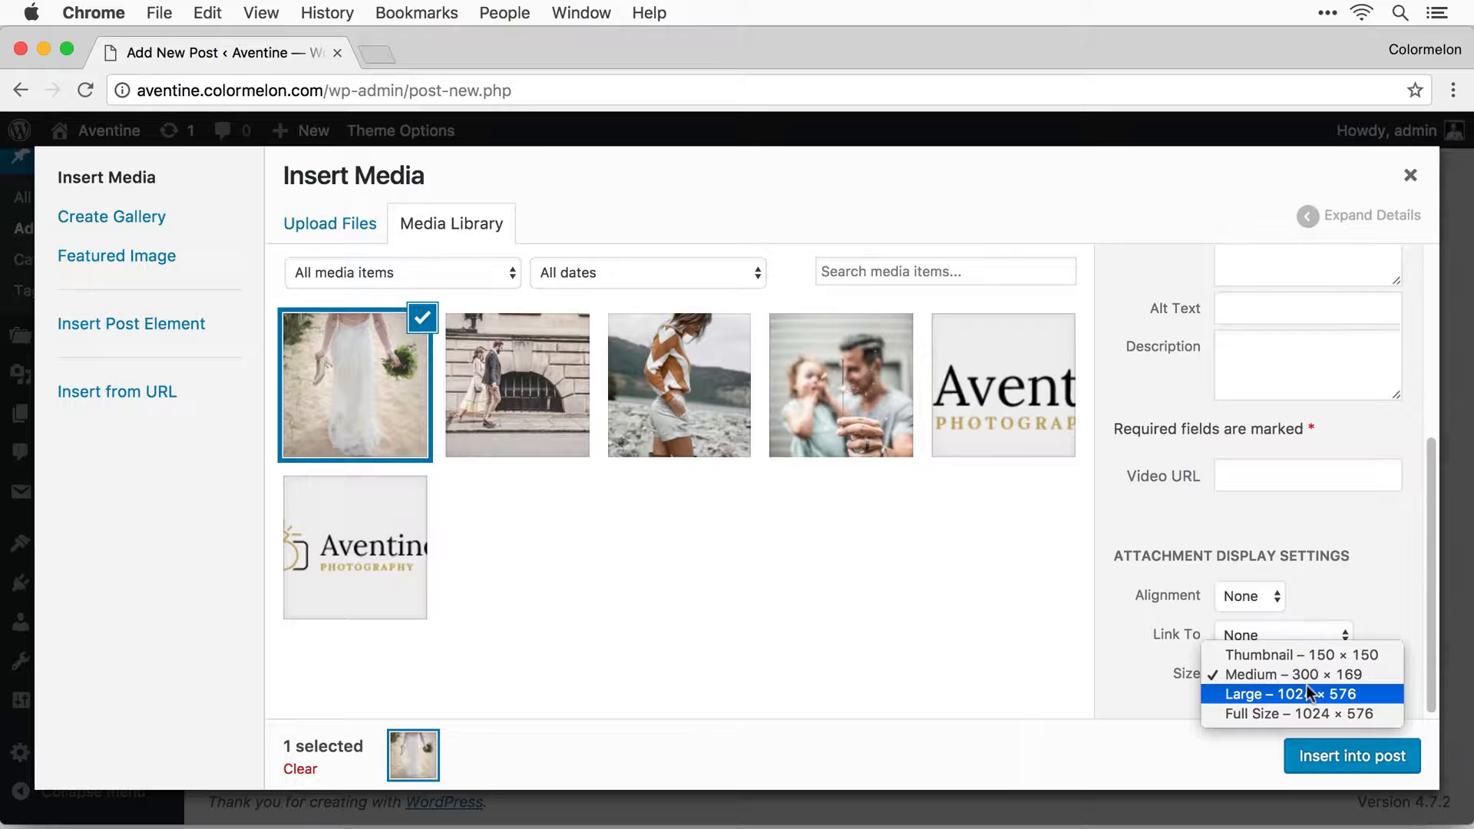
left_click(1375, 712)
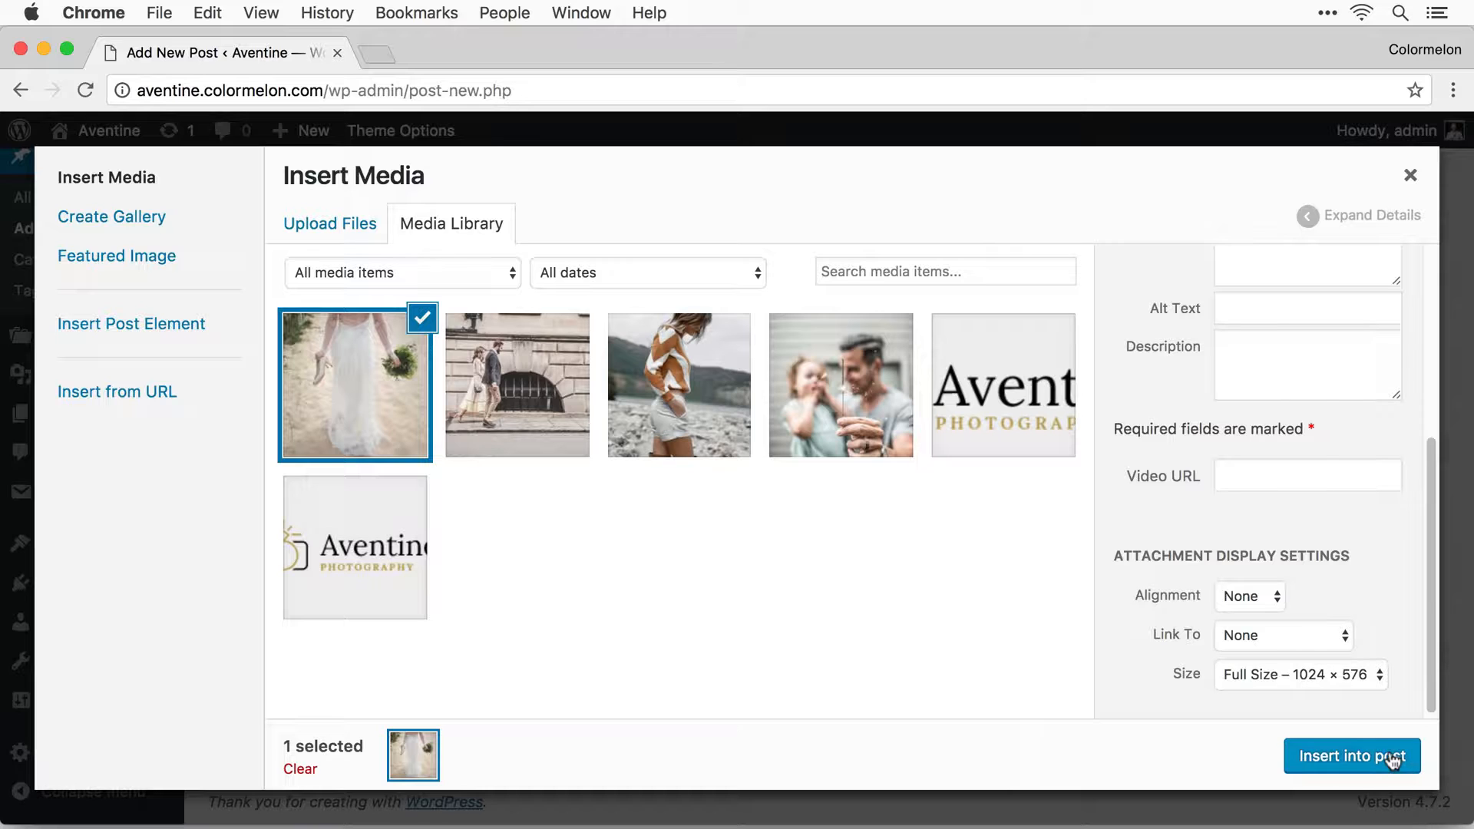
left_click(1275, 599)
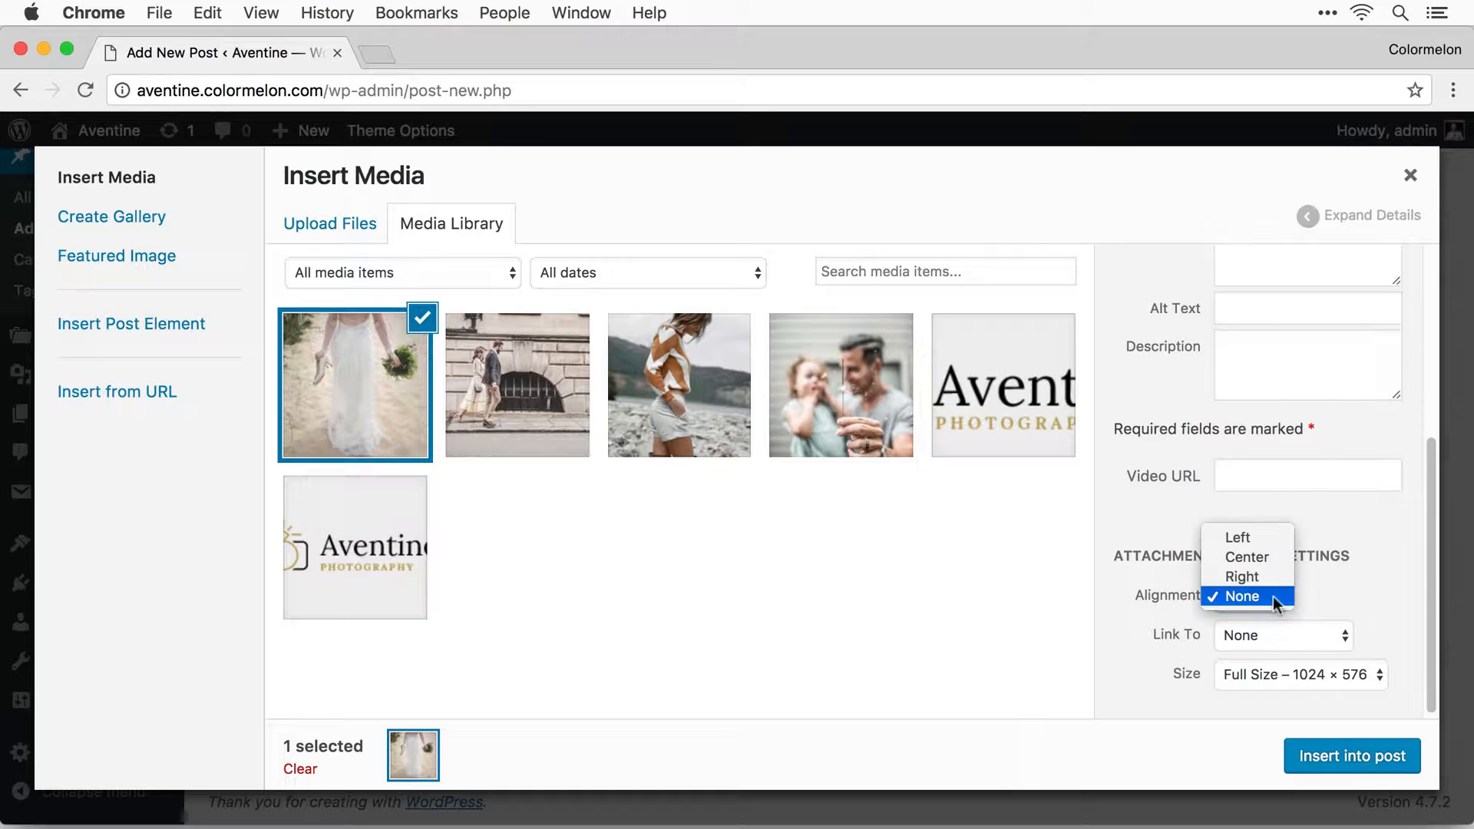
left_click(1261, 558)
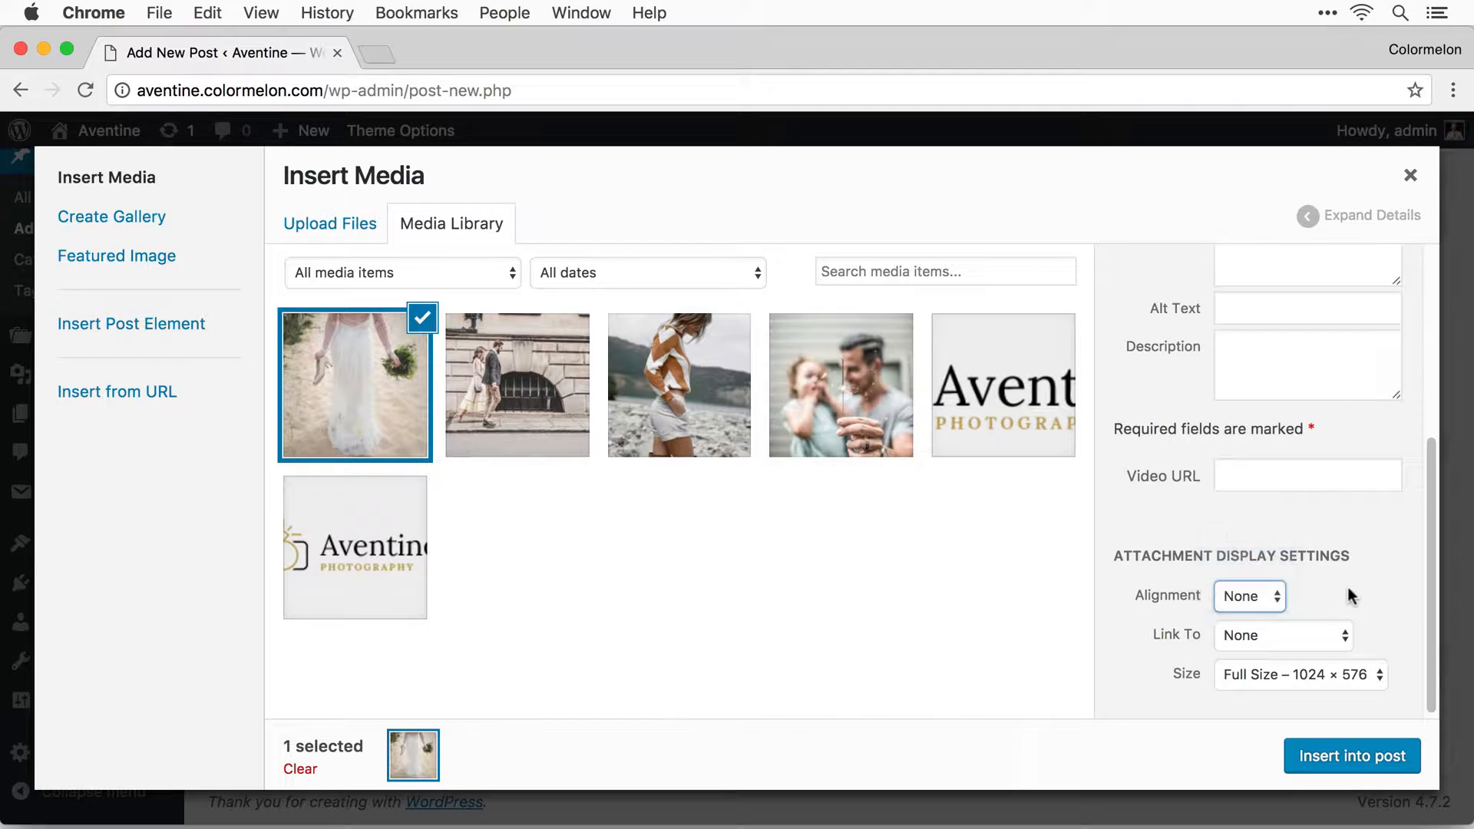
left_click(1361, 760)
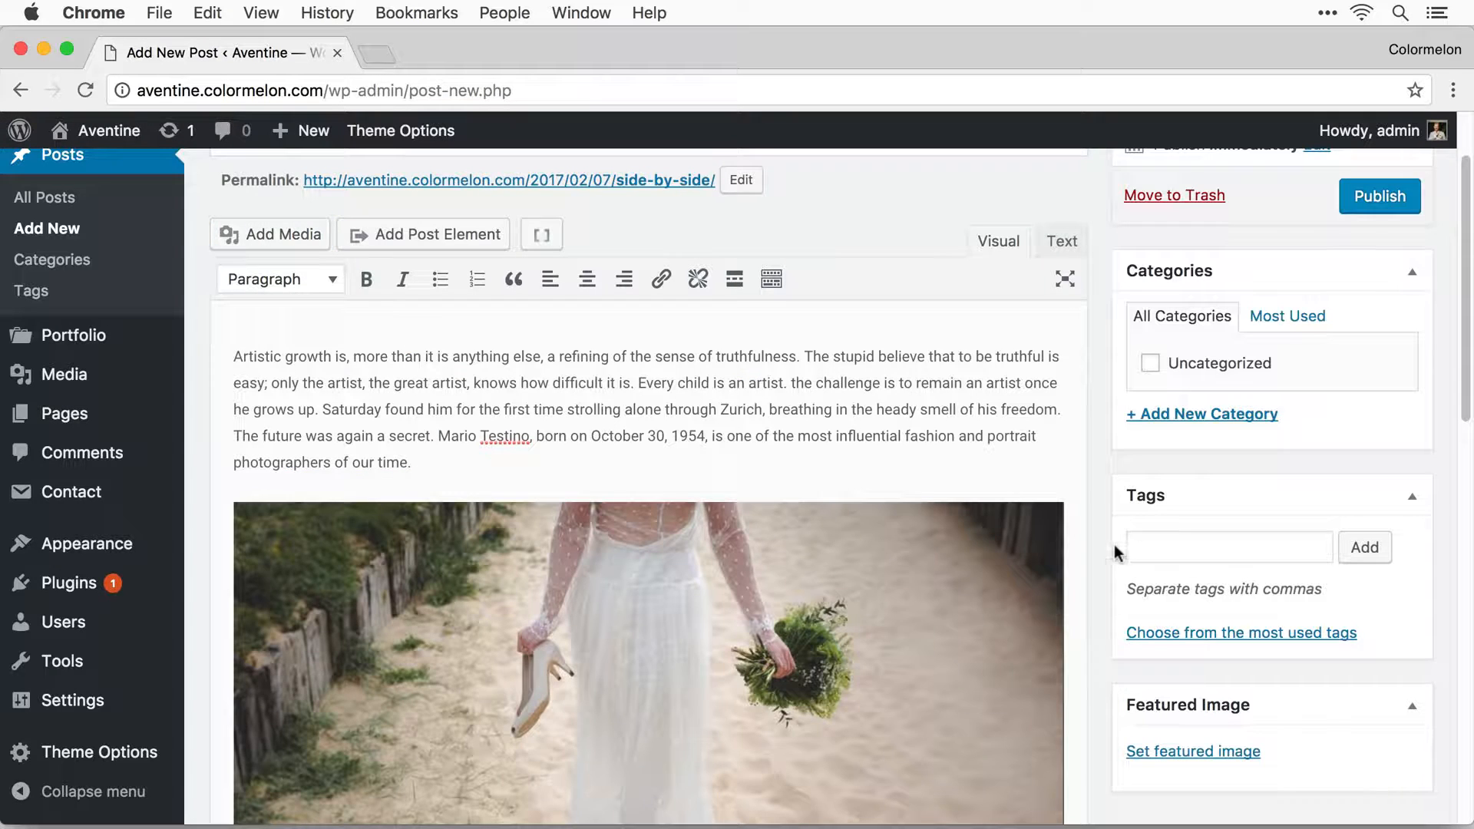
Add an empty line after the paragraph beginning "To me, photography is an art of observation".
scroll(902, 481, "up", 5)
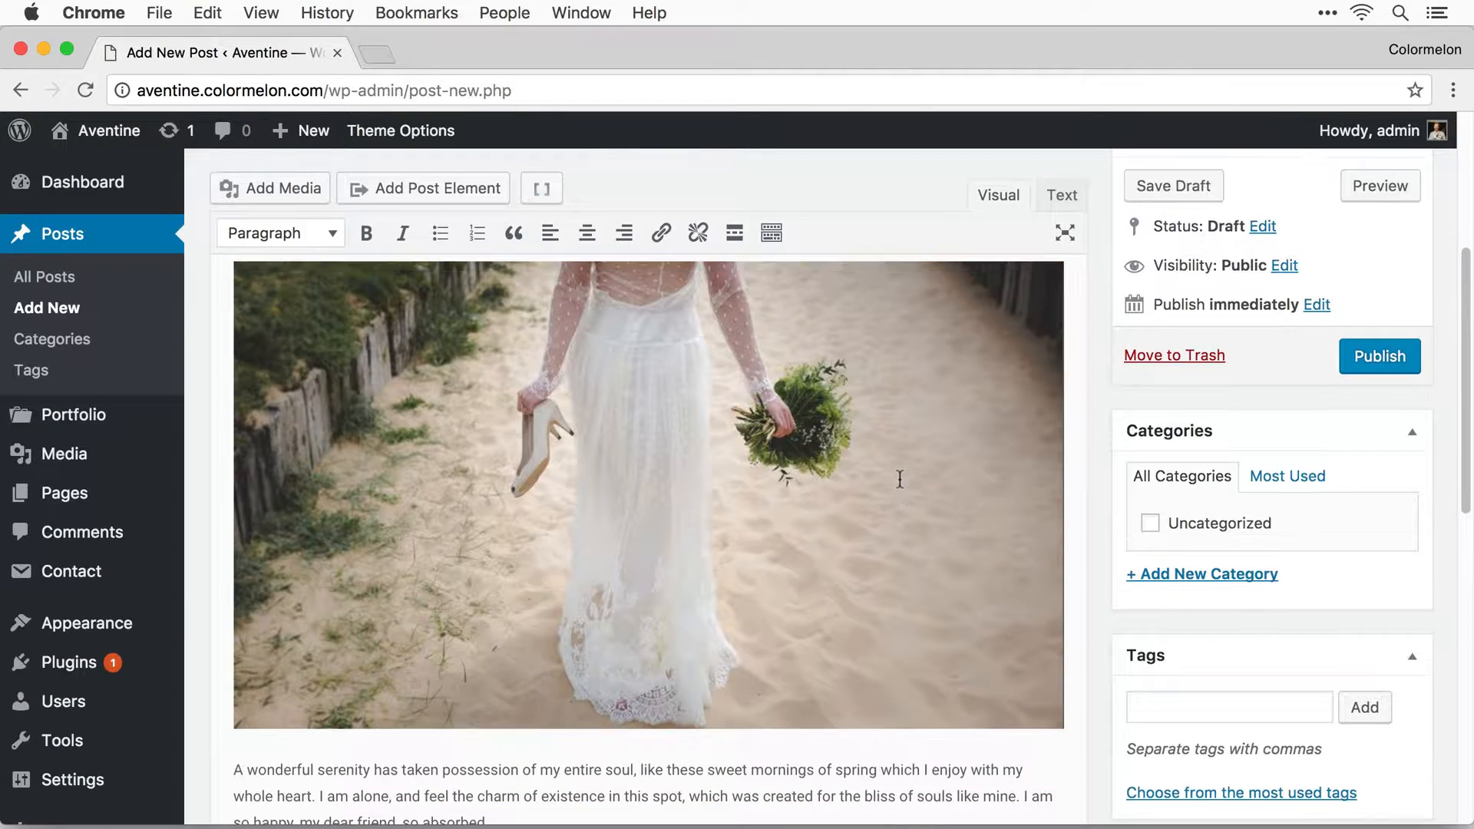
scroll(900, 480, "up", 2)
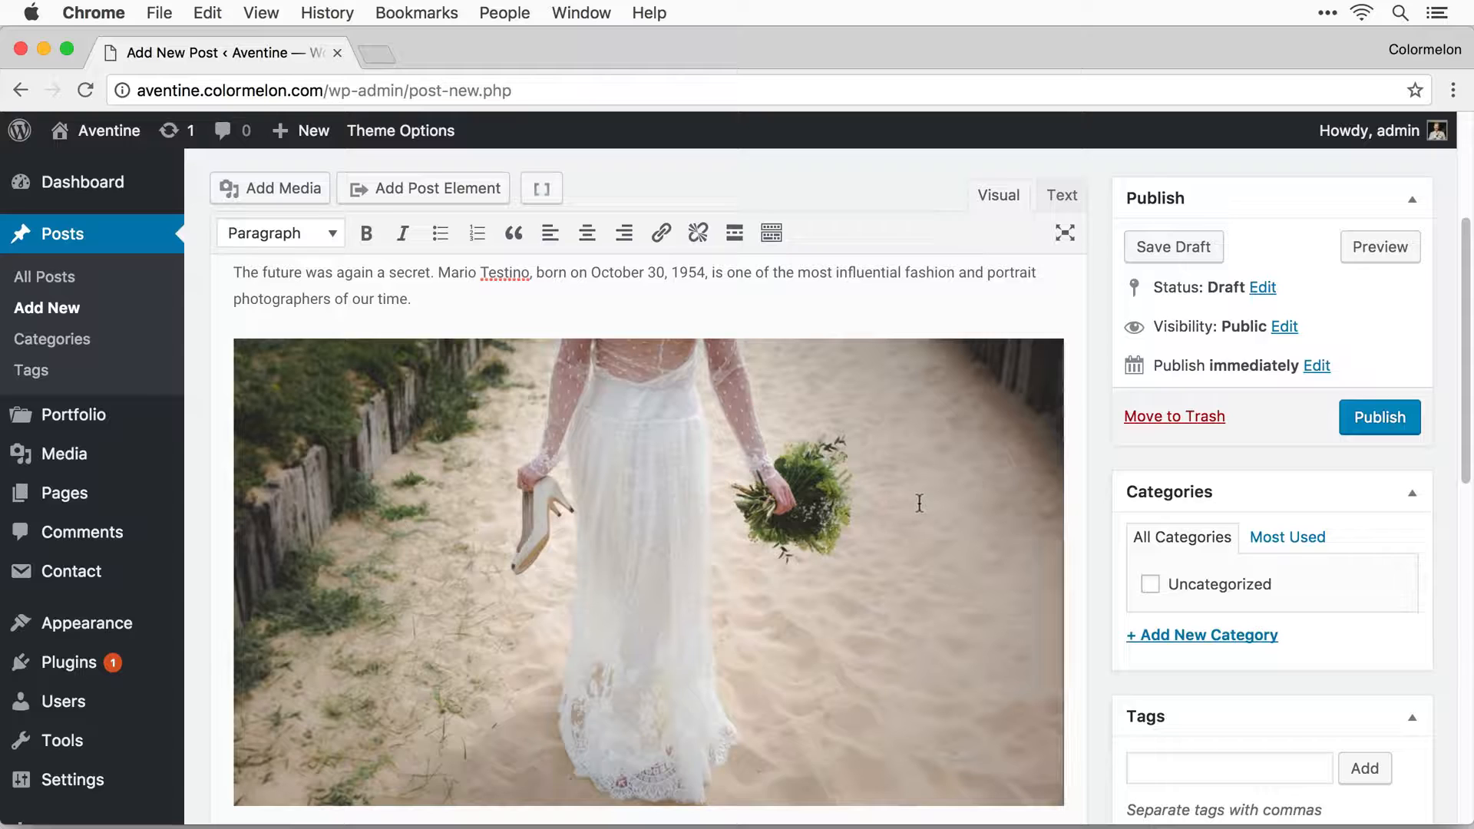
scroll(918, 500, "down", 1)
scroll(935, 507, "down", 5)
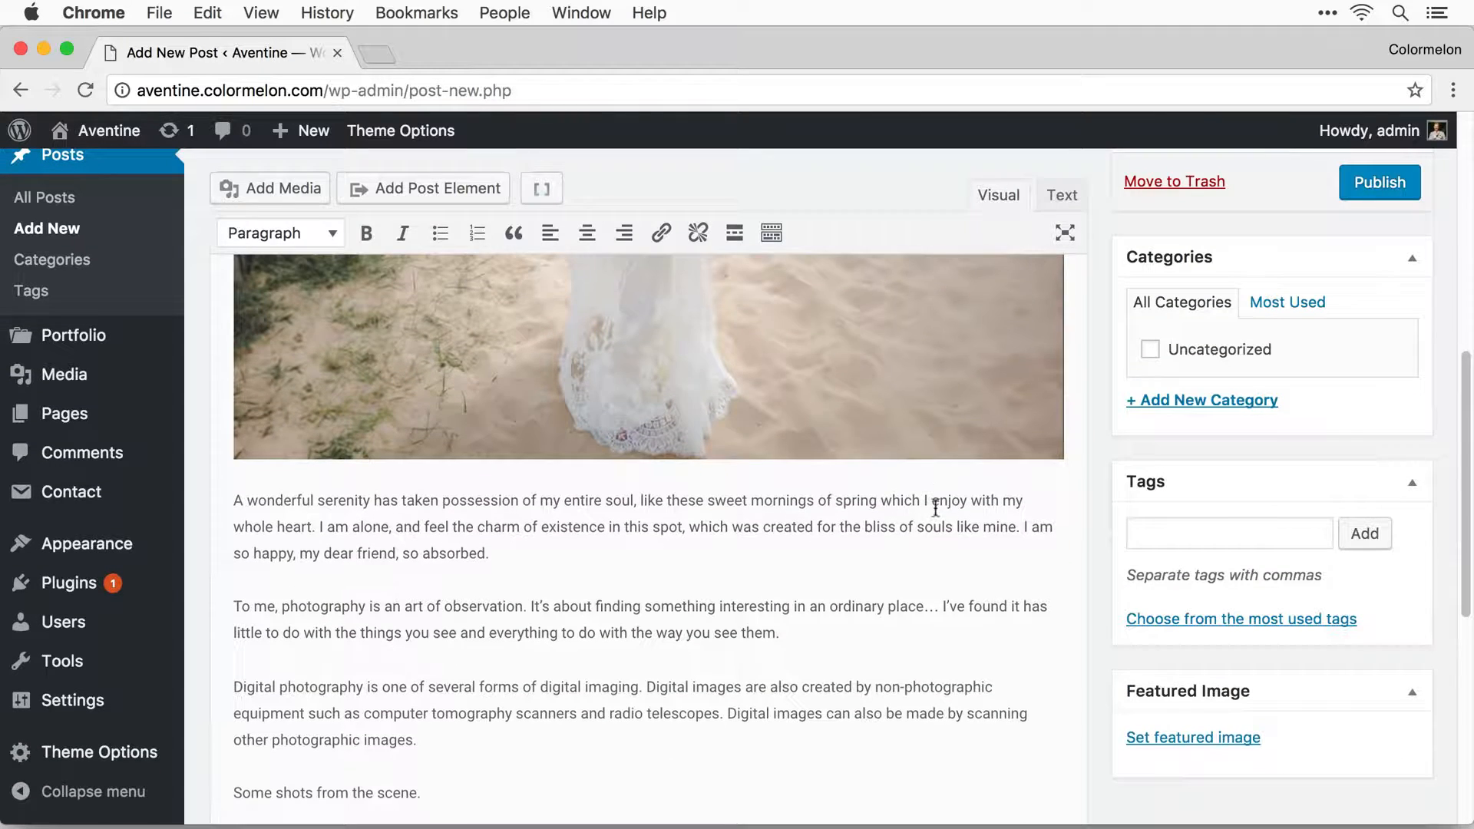
left_click(828, 637)
key("Return")
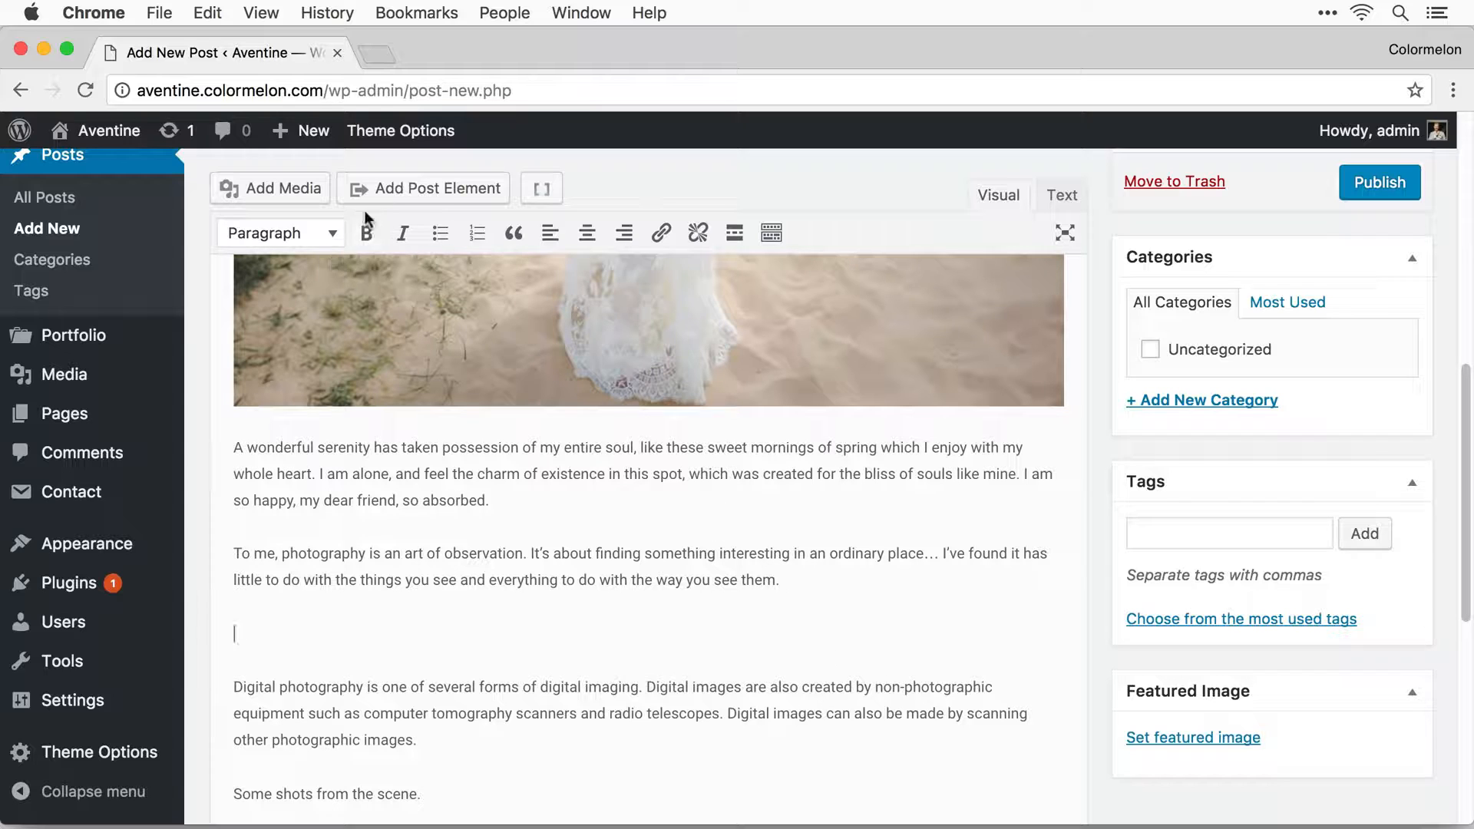
Create a new gallery from the two portrait photos 30-681x1024.jpg and 36-684x1024.jpg.
left_click(301, 196)
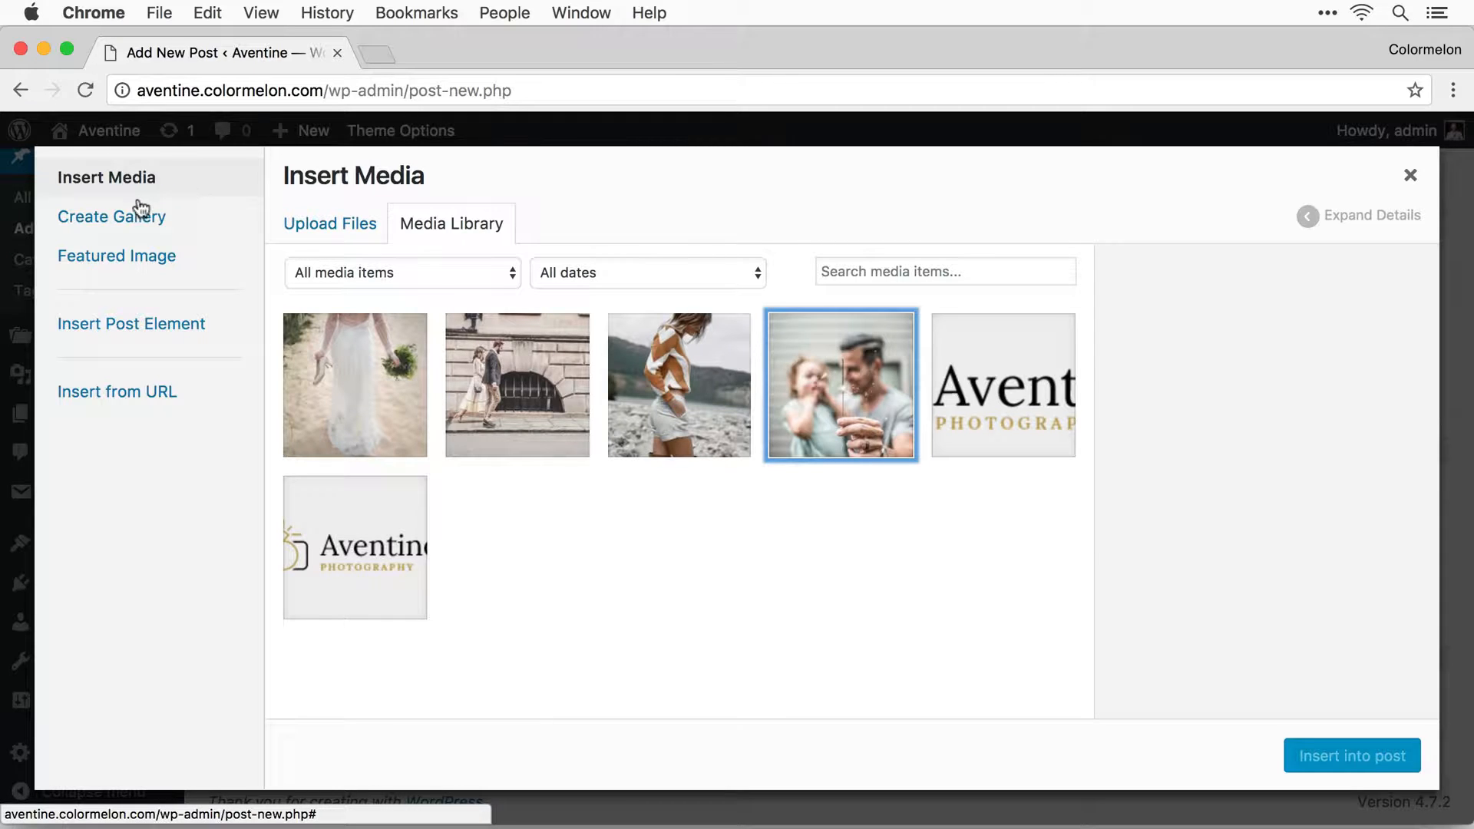
left_click(155, 222)
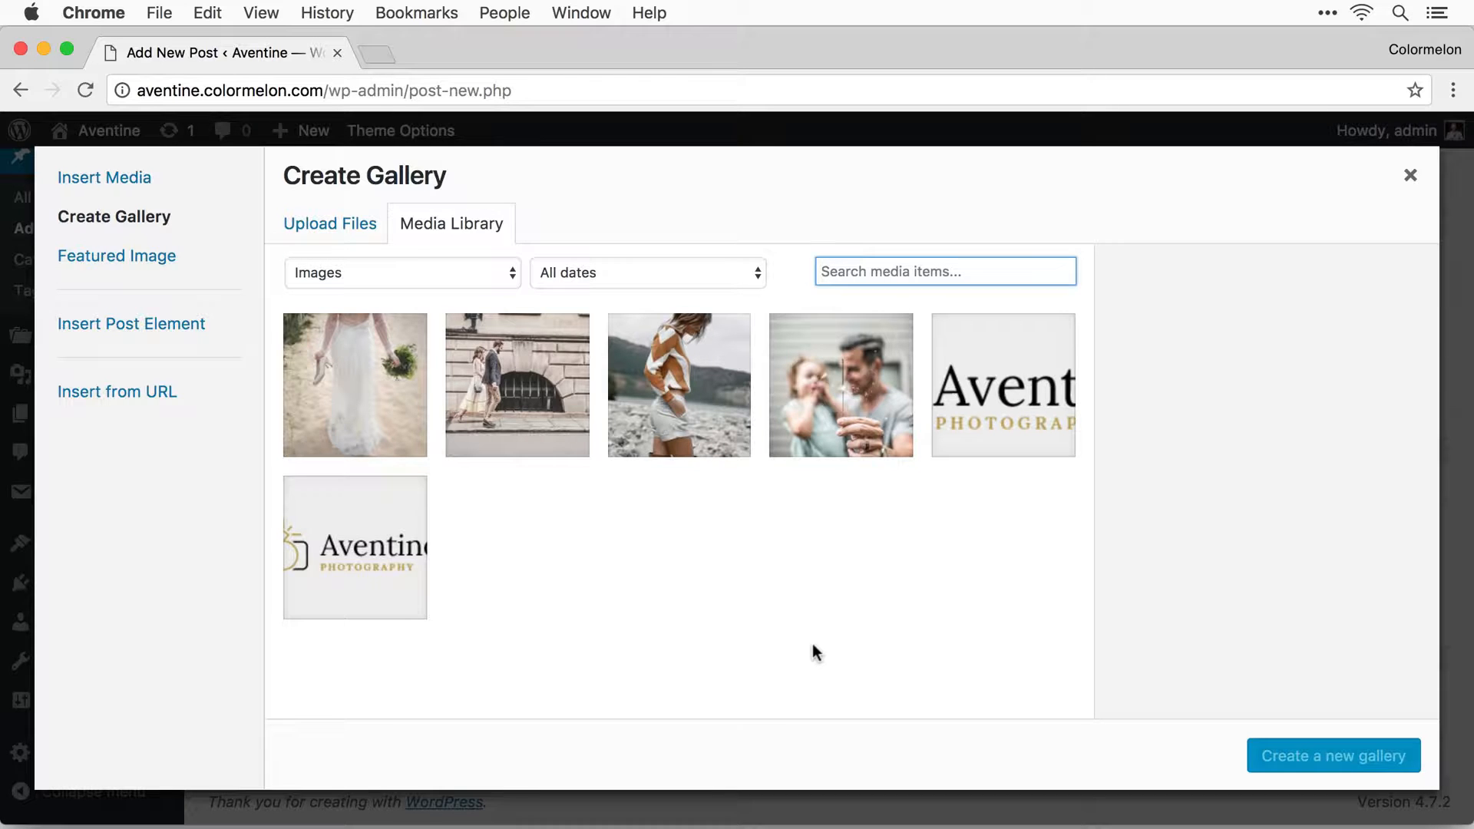
left_click(805, 562)
left_click(673, 387)
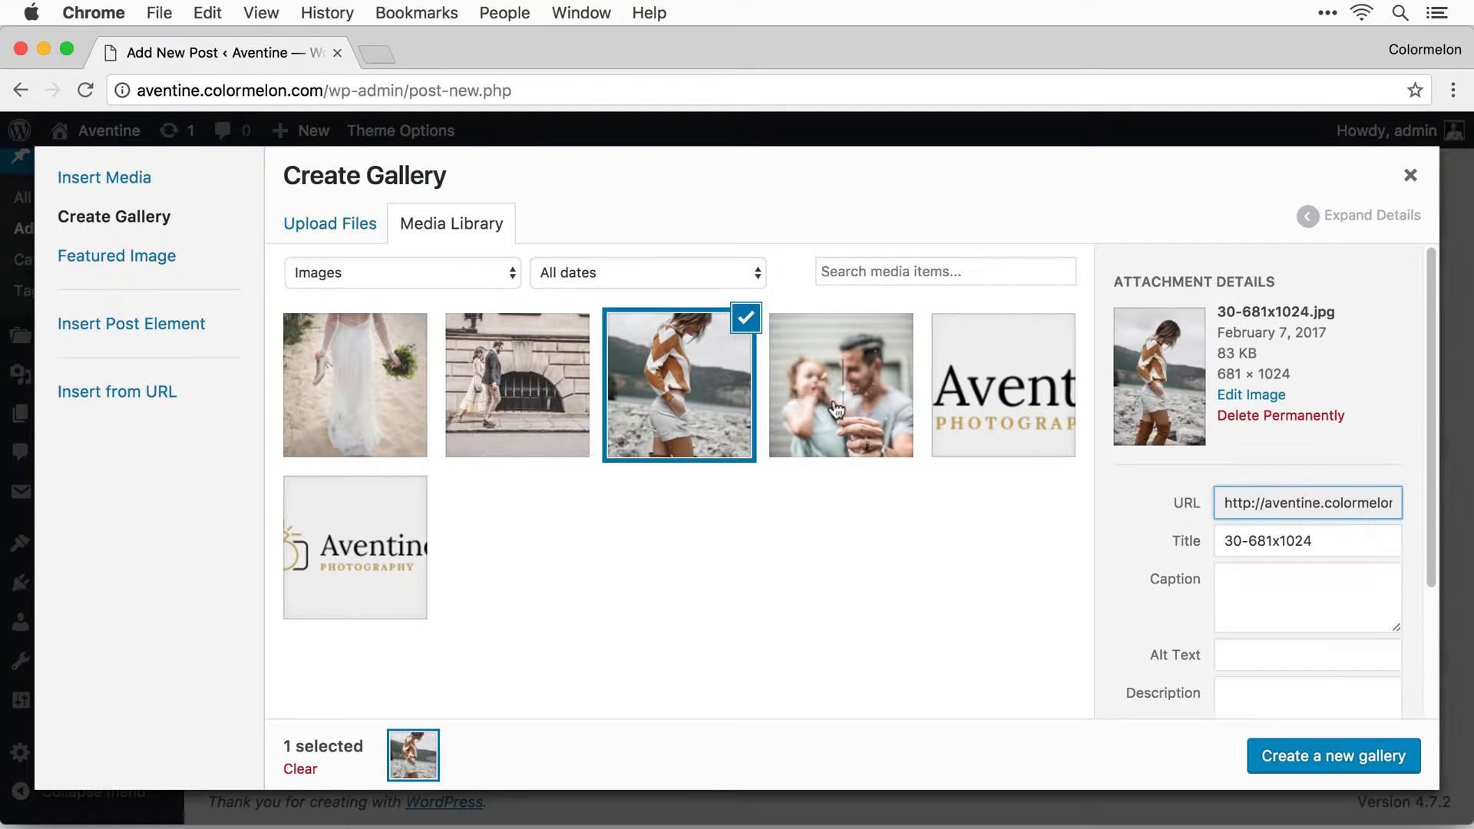
left_click(828, 421)
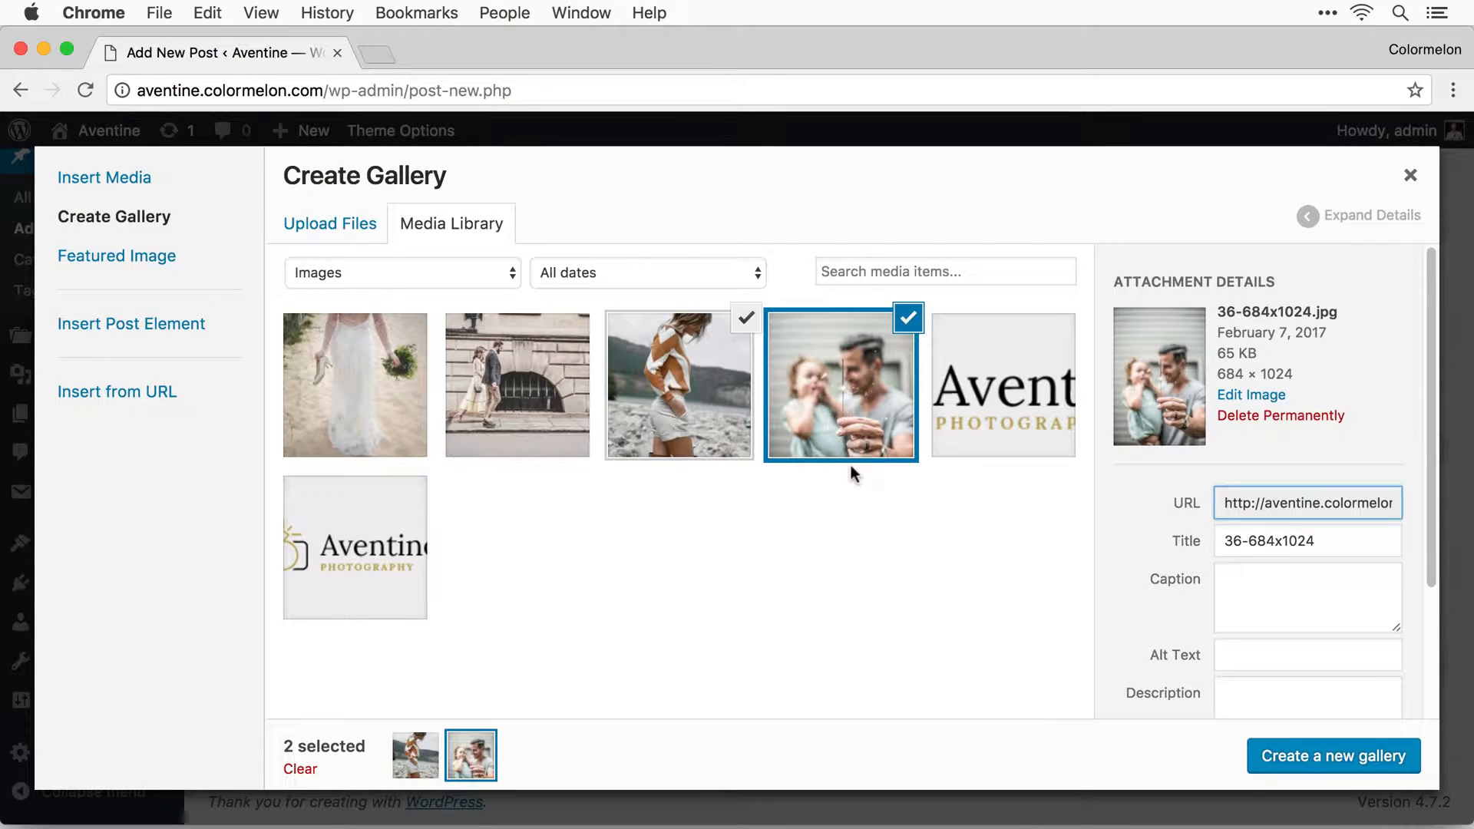
left_click(1355, 770)
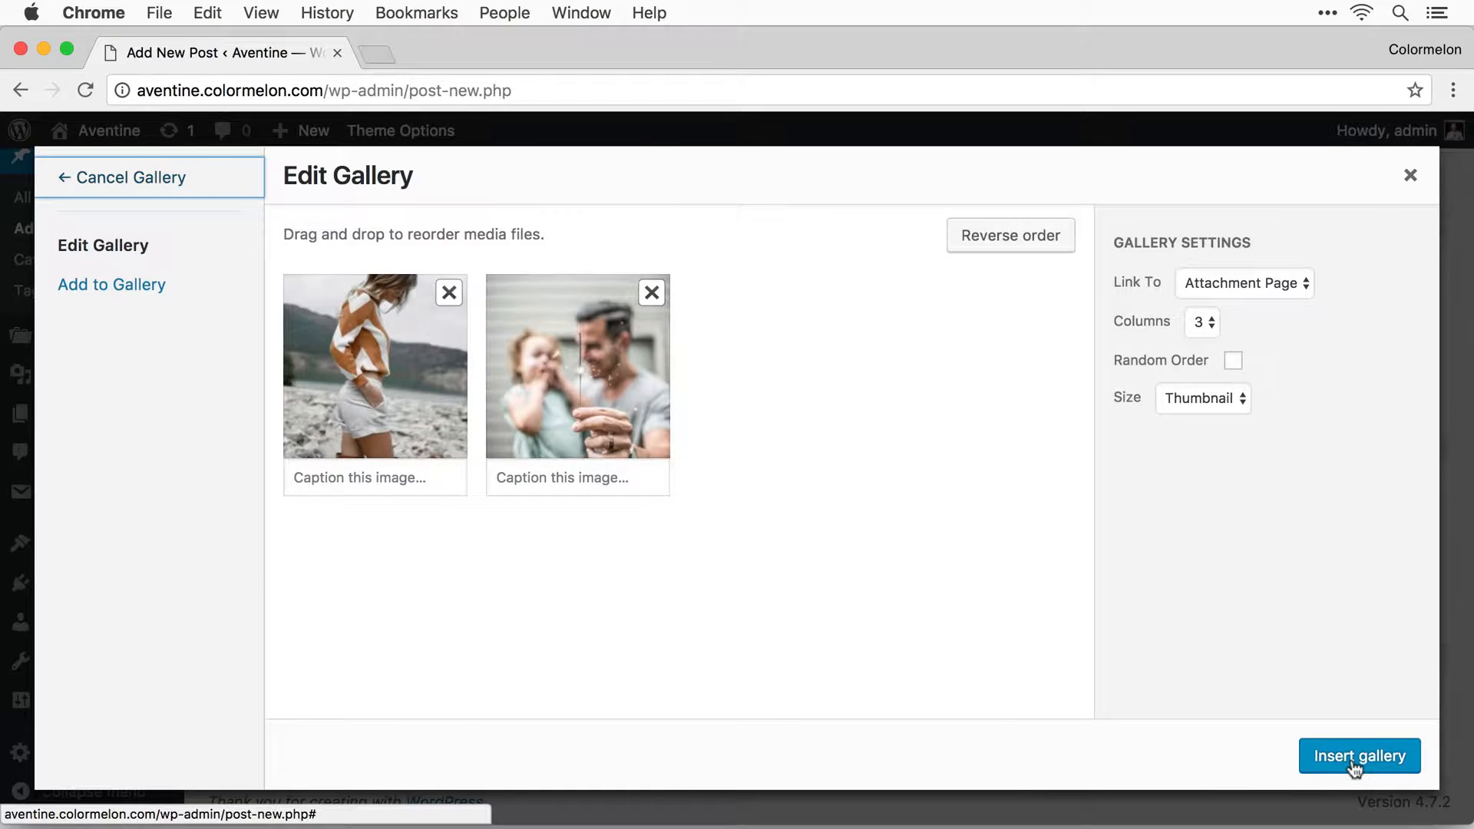
Set the gallery to link to None with 2 columns and Full Size images, insert it, and review the post.
left_click(1252, 284)
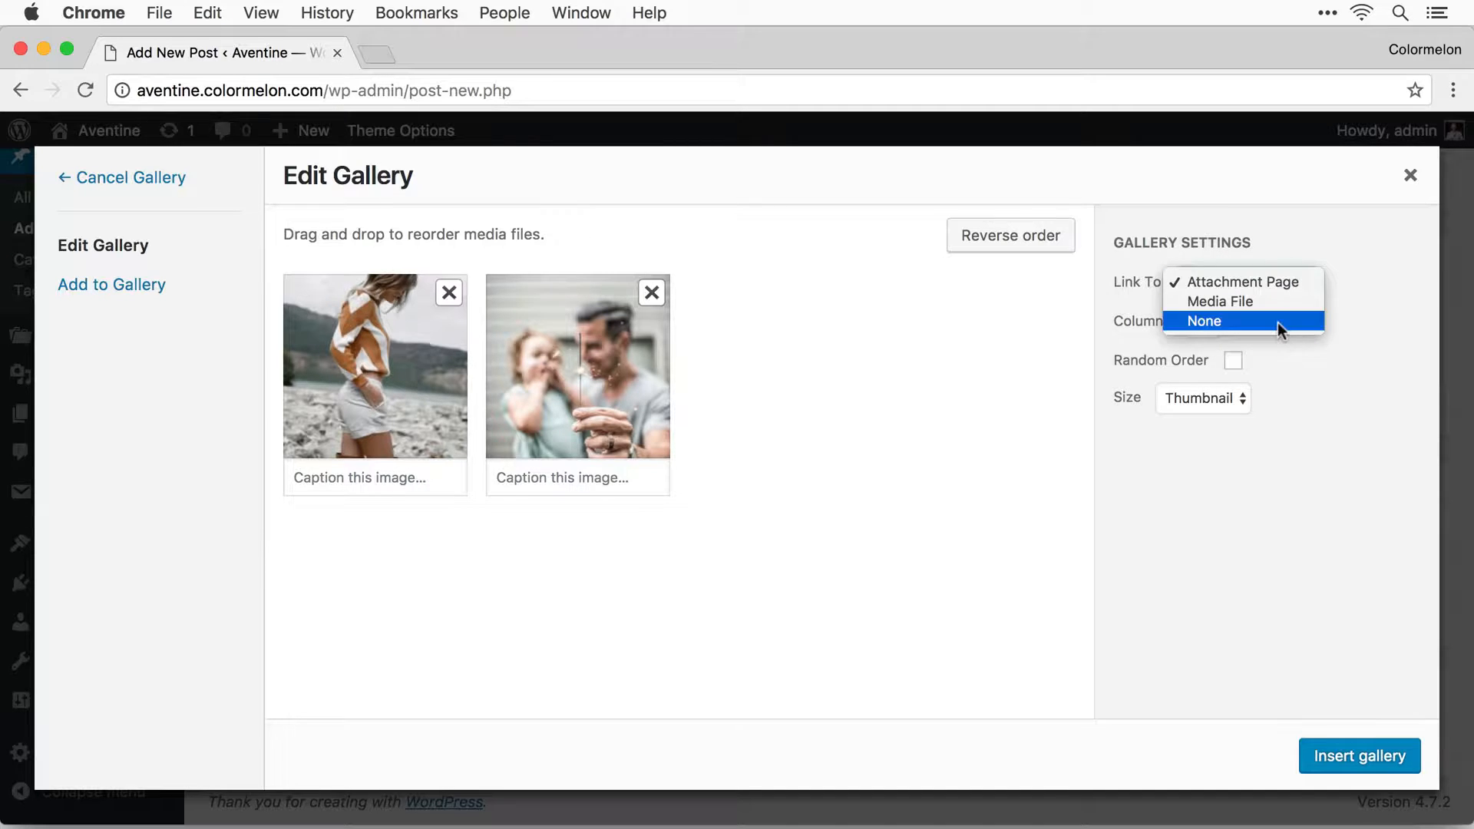
left_click(1227, 323)
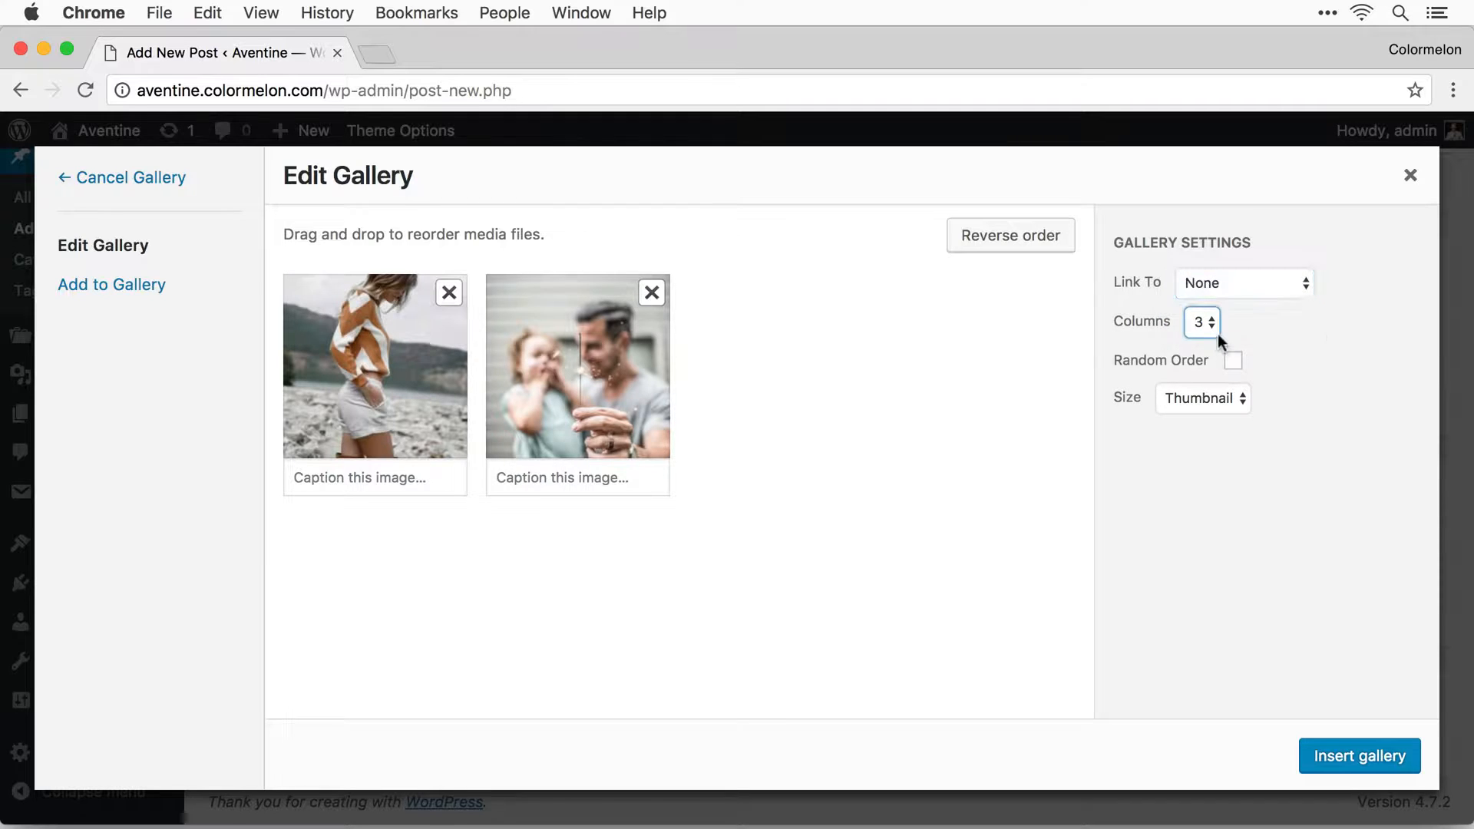
left_click(1214, 325)
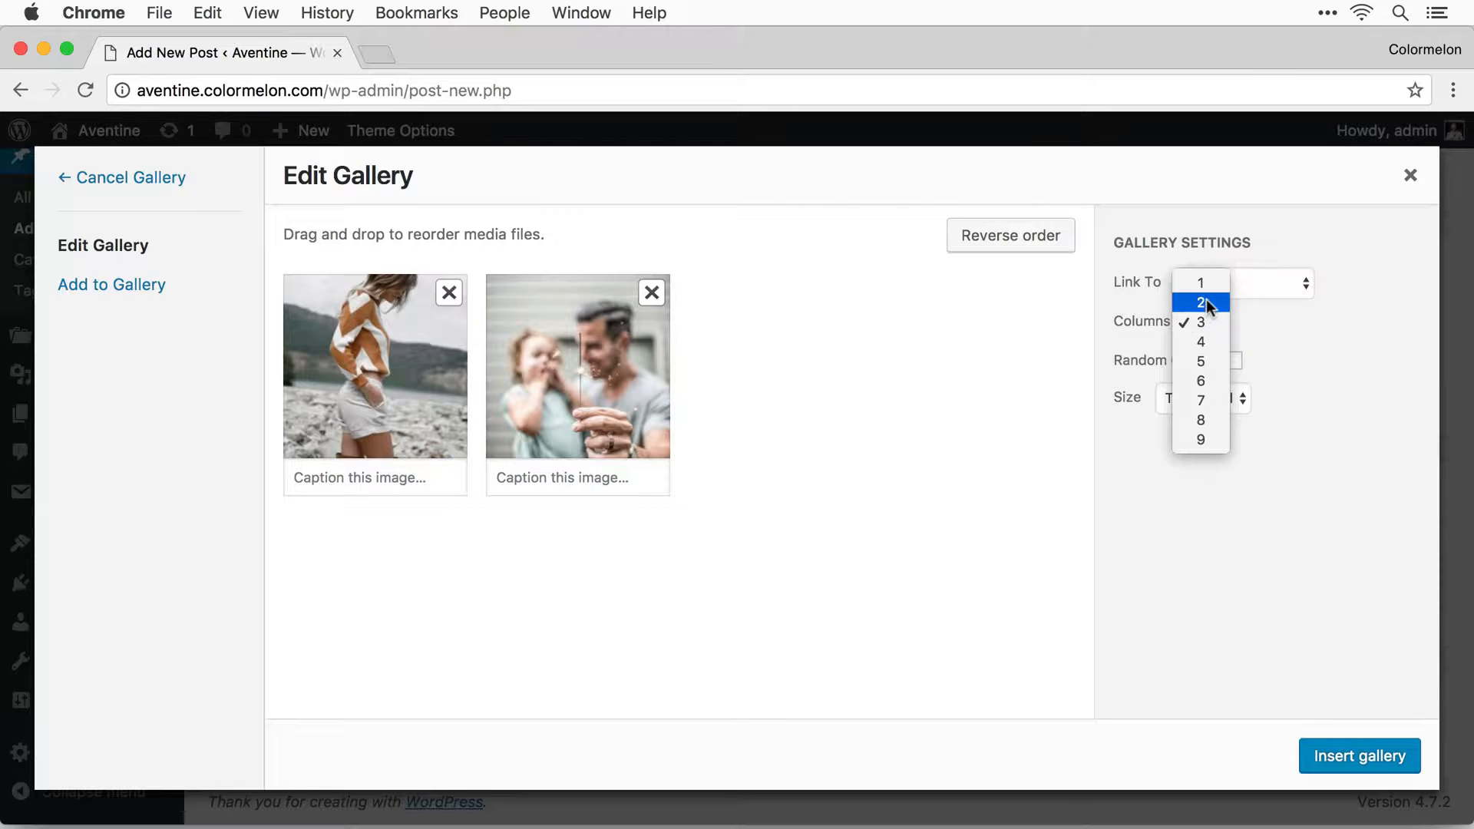
left_click(1205, 303)
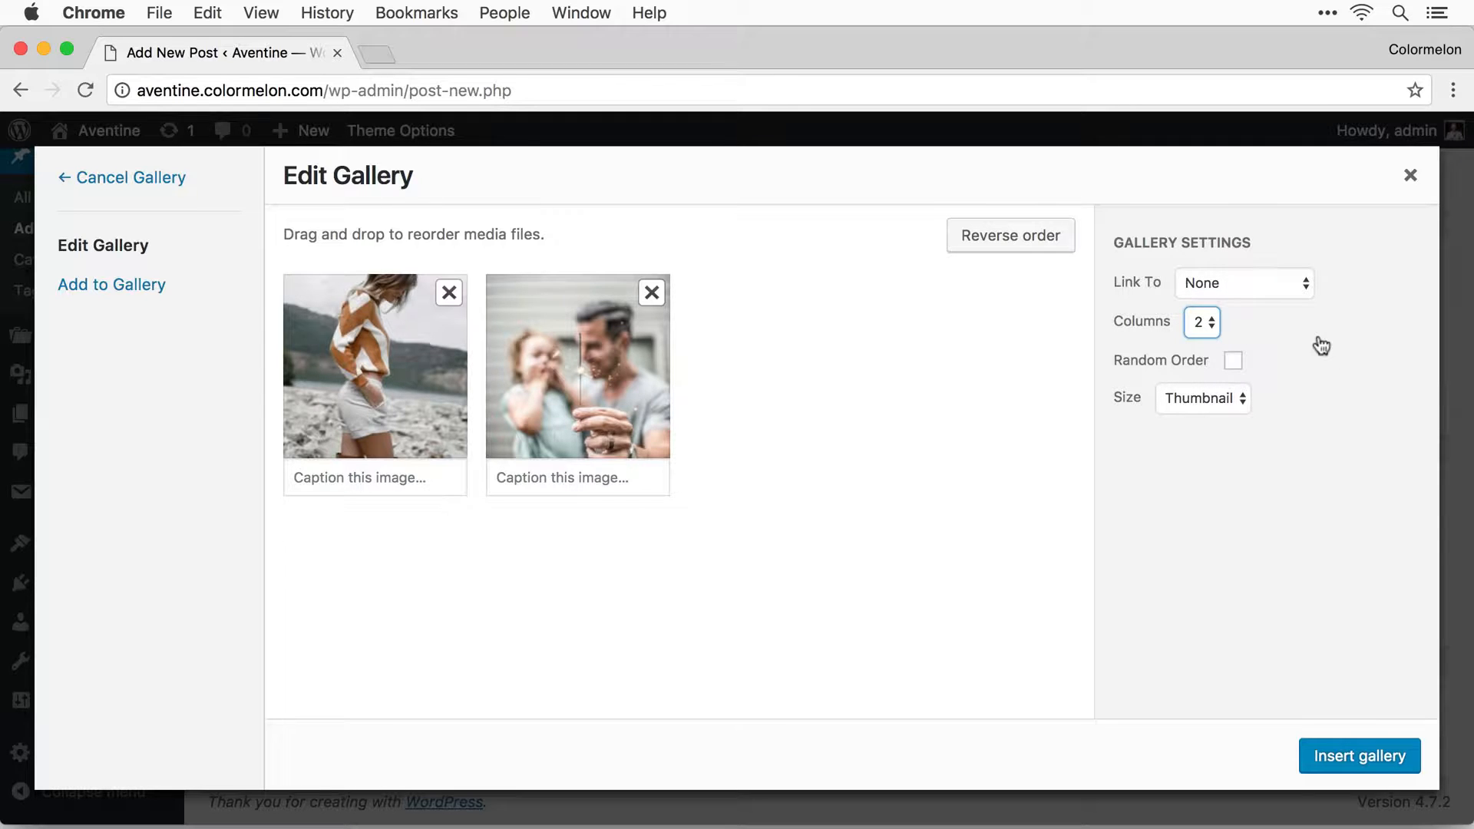
left_click(1227, 400)
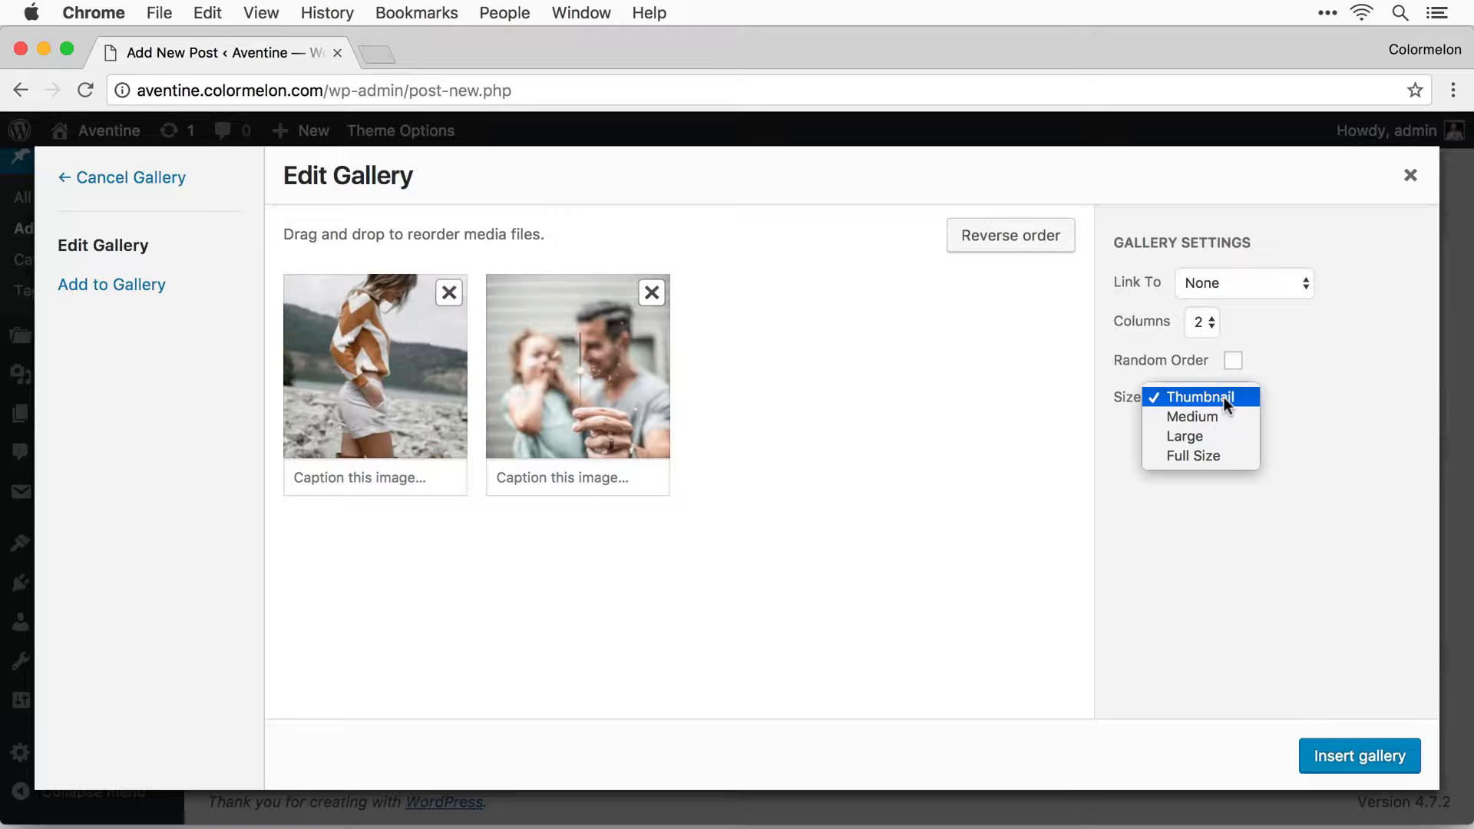
left_click(1227, 456)
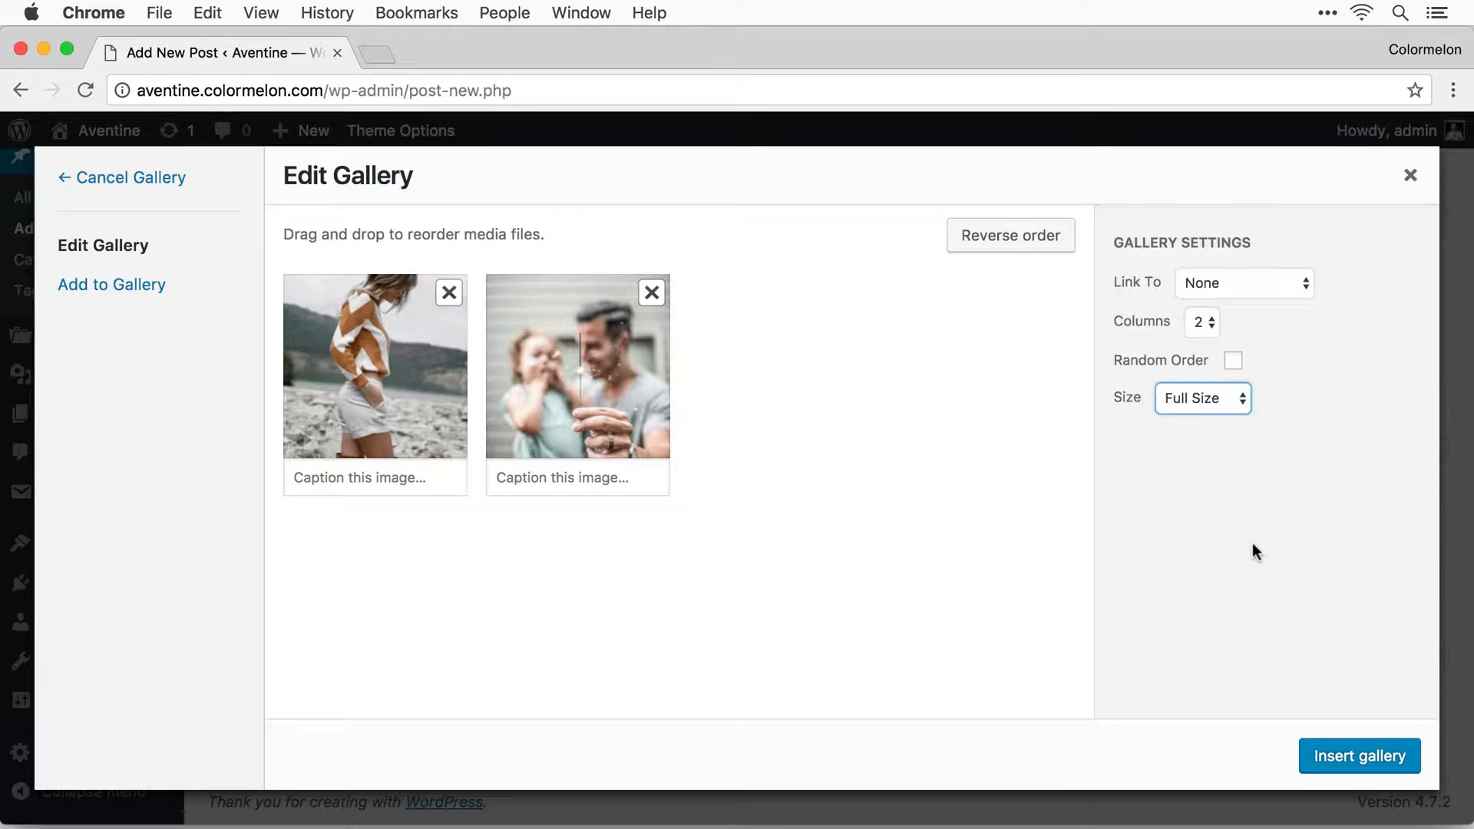
left_click(1351, 754)
scroll(986, 526, "down", 3)
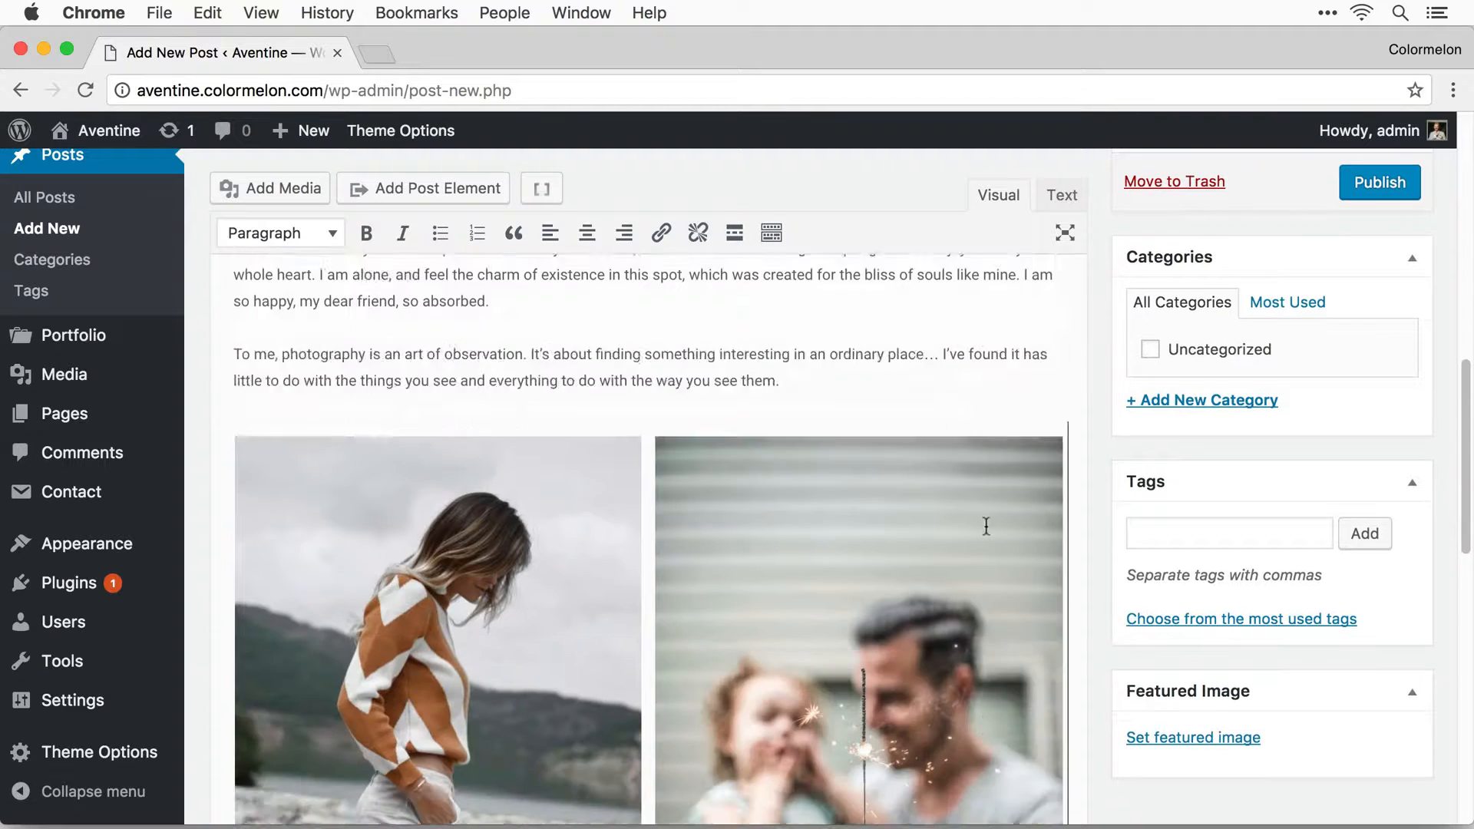
scroll(986, 526, "down", 6)
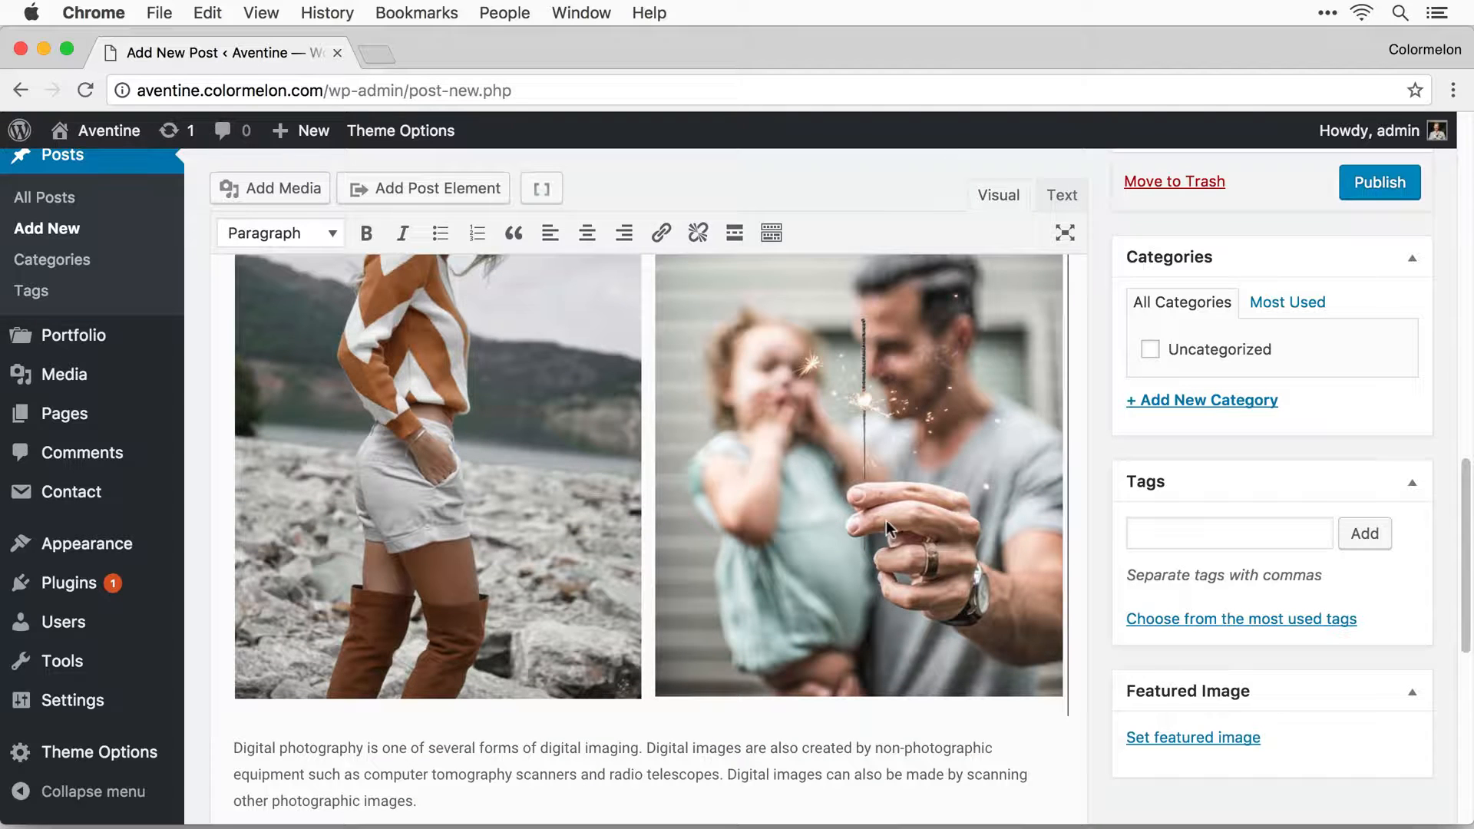
scroll(930, 614, "up", 15)
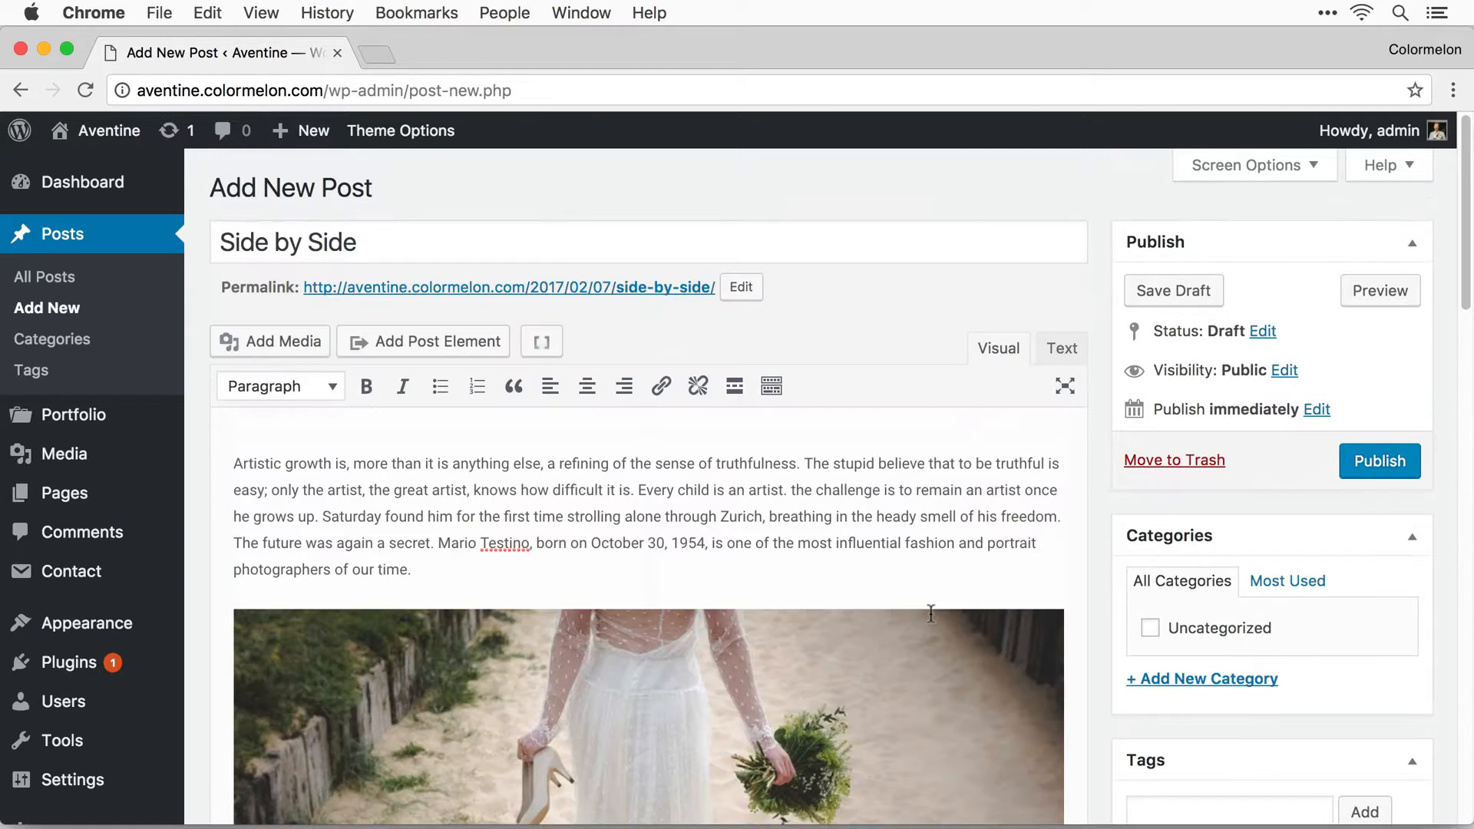
Publish the Side by Side post and review its live page from beginning to end in a separate tab.
left_click(1386, 464)
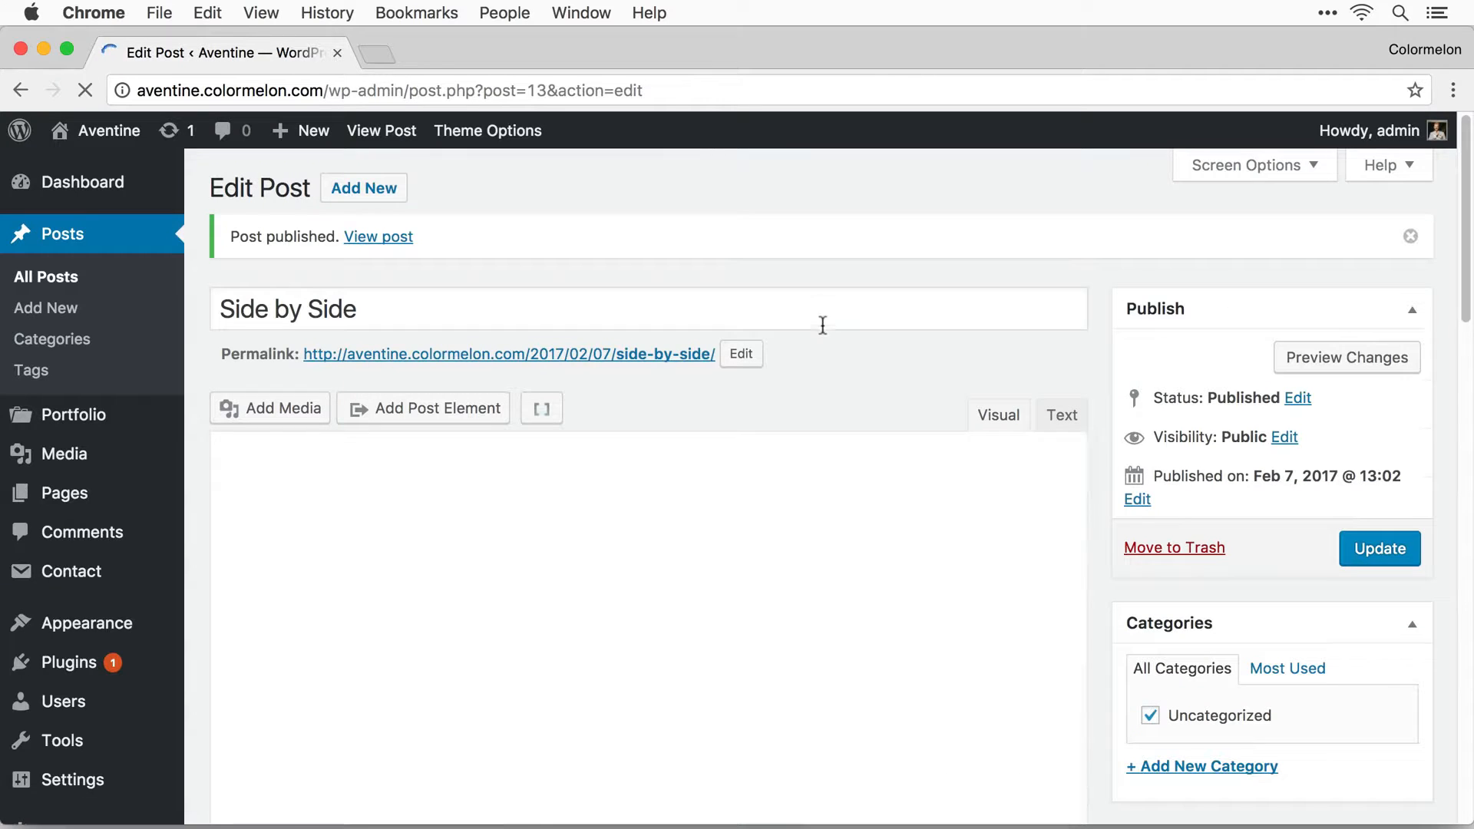
left_click(628, 354, "super")
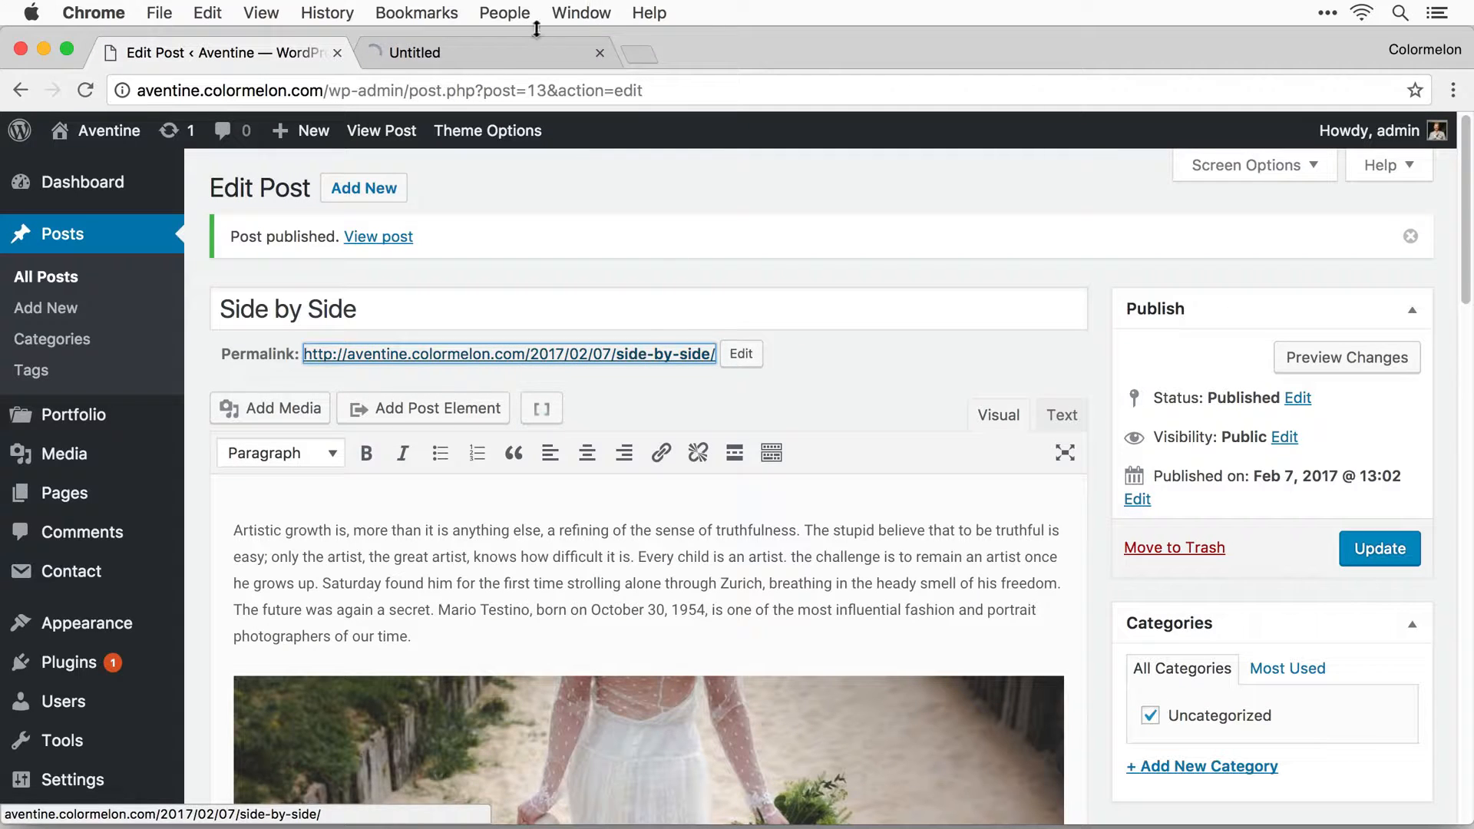
left_click(487, 59)
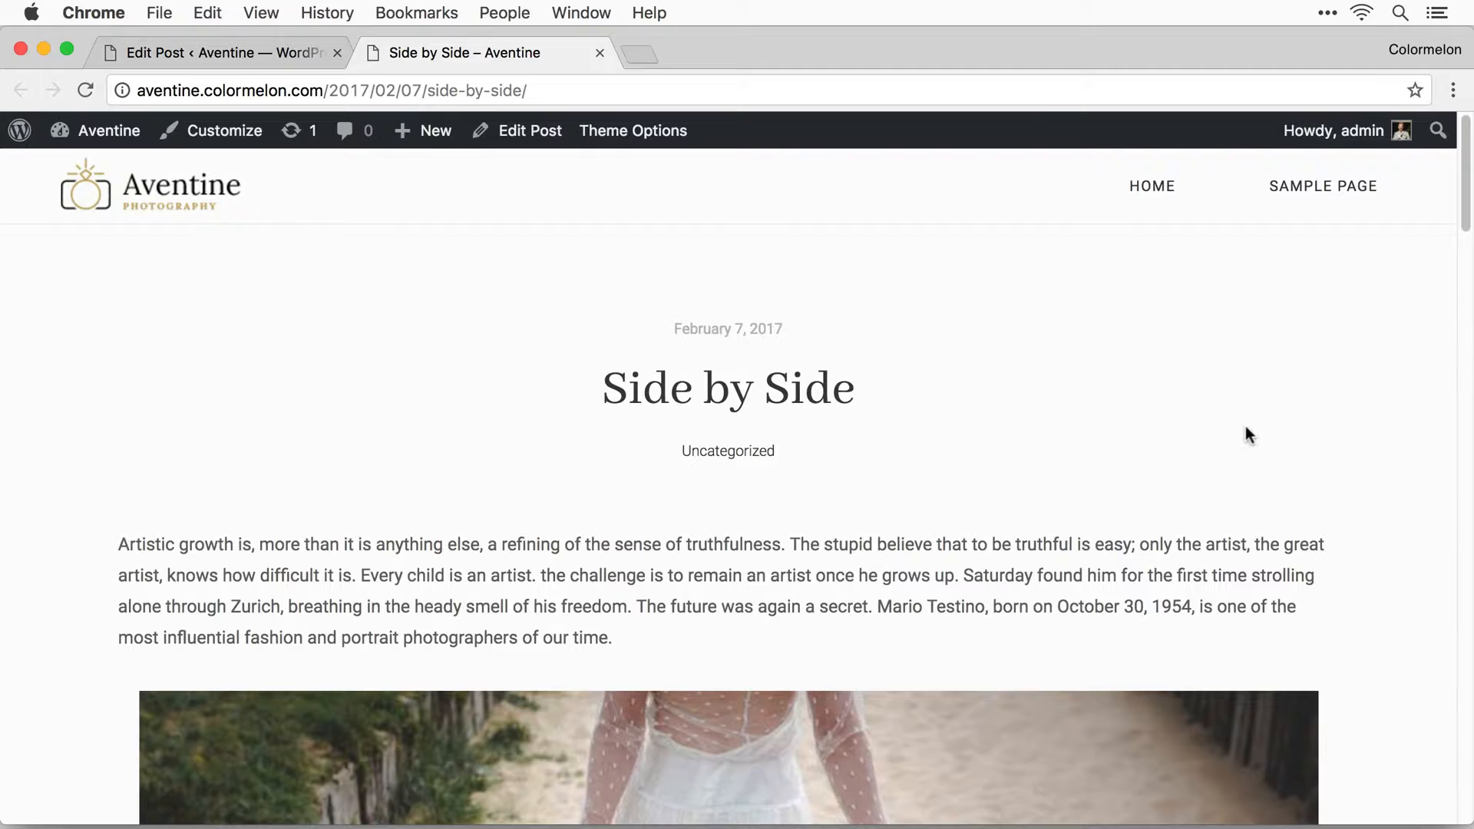
scroll(1284, 440, "down", 12)
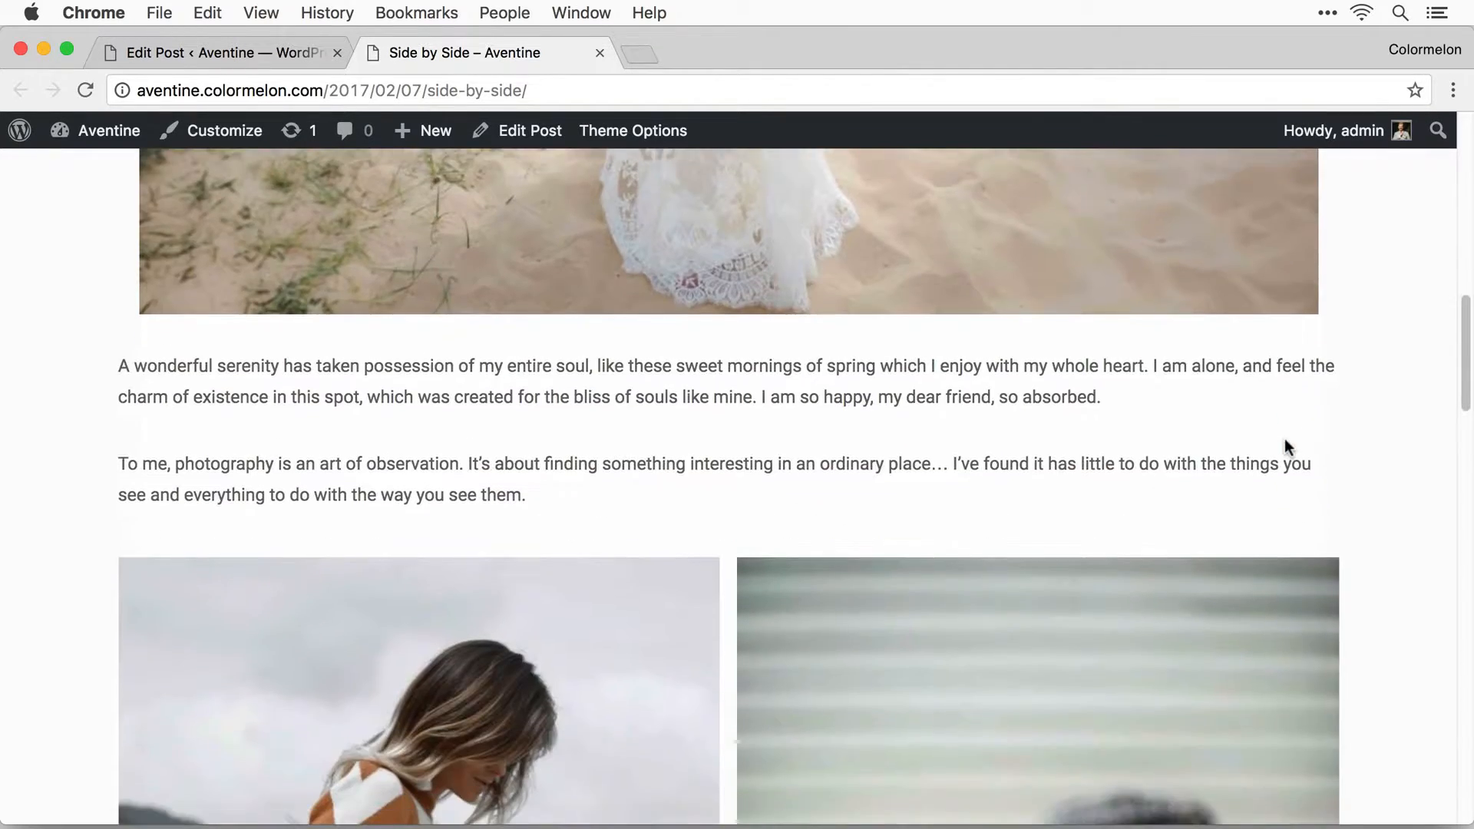
scroll(1284, 439, "down", 10)
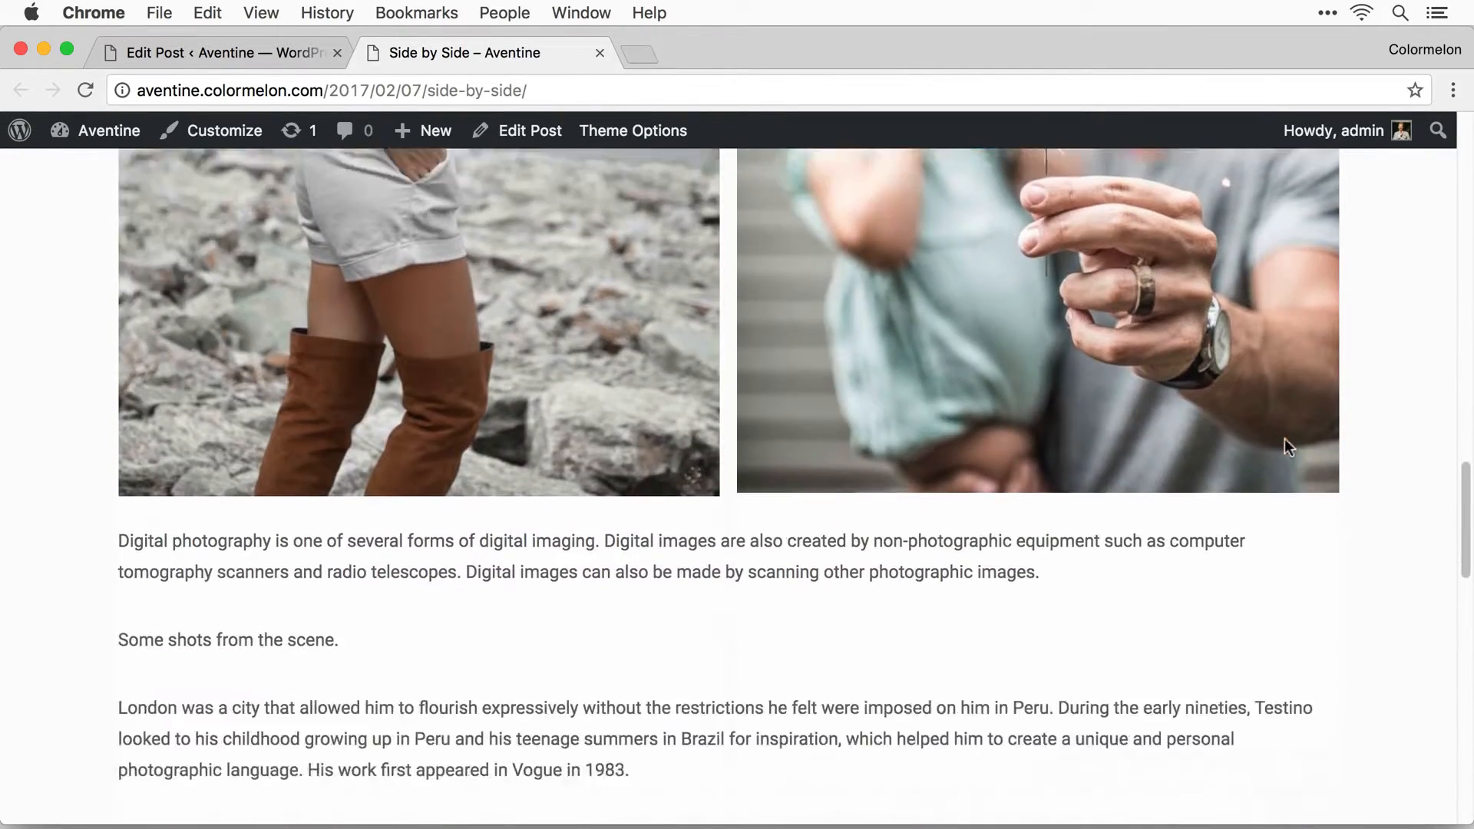
scroll(1284, 439, "down", 10)
scroll(1298, 469, "down", 5)
scroll(1300, 475, "up", 20)
key("super+w")
left_click(866, 366)
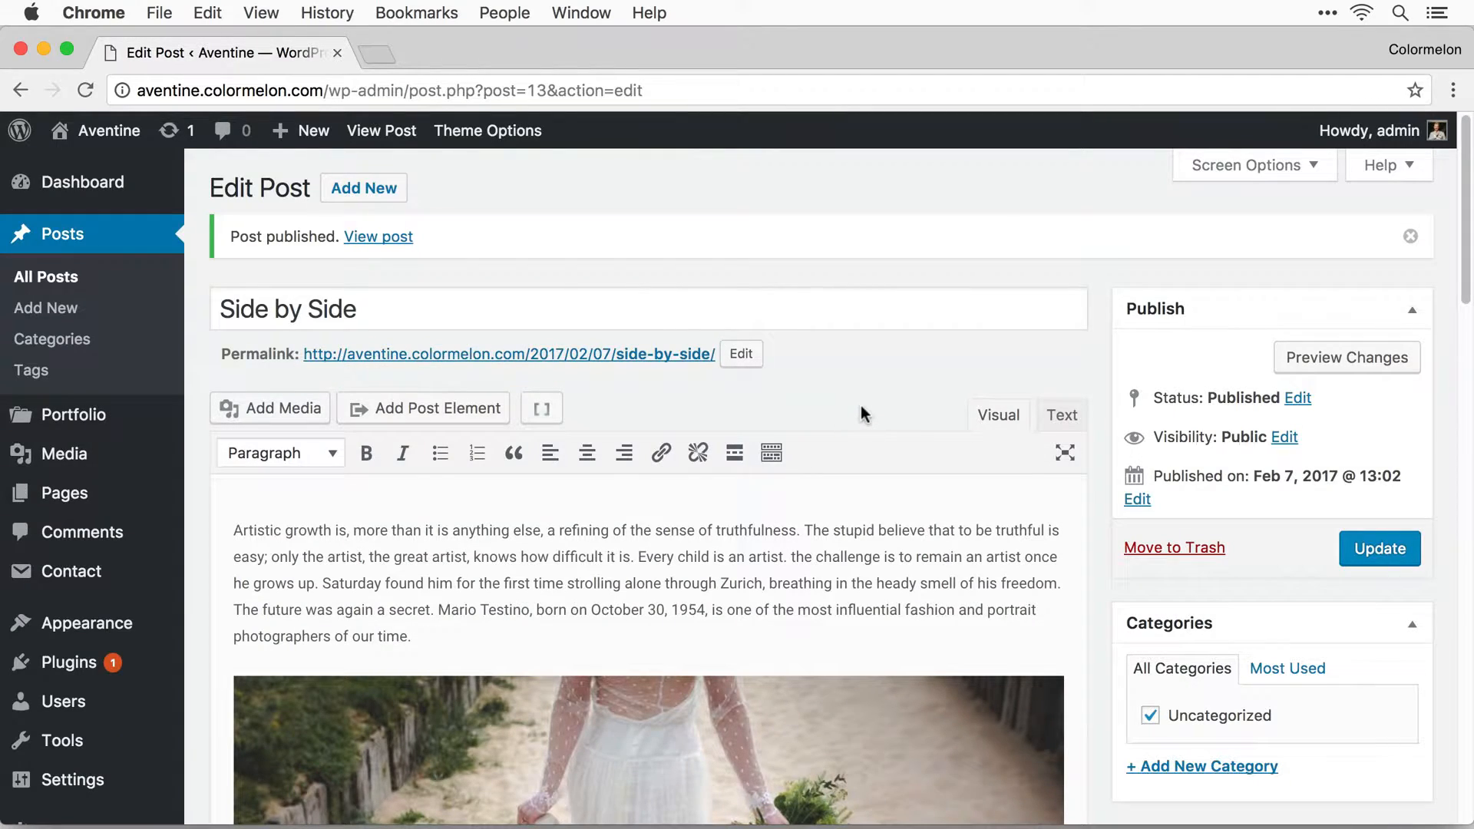
Create a new post titled "Masonry Gallery" and paste in the copied sample text beginning "Artistic growth is".
left_click(62, 309)
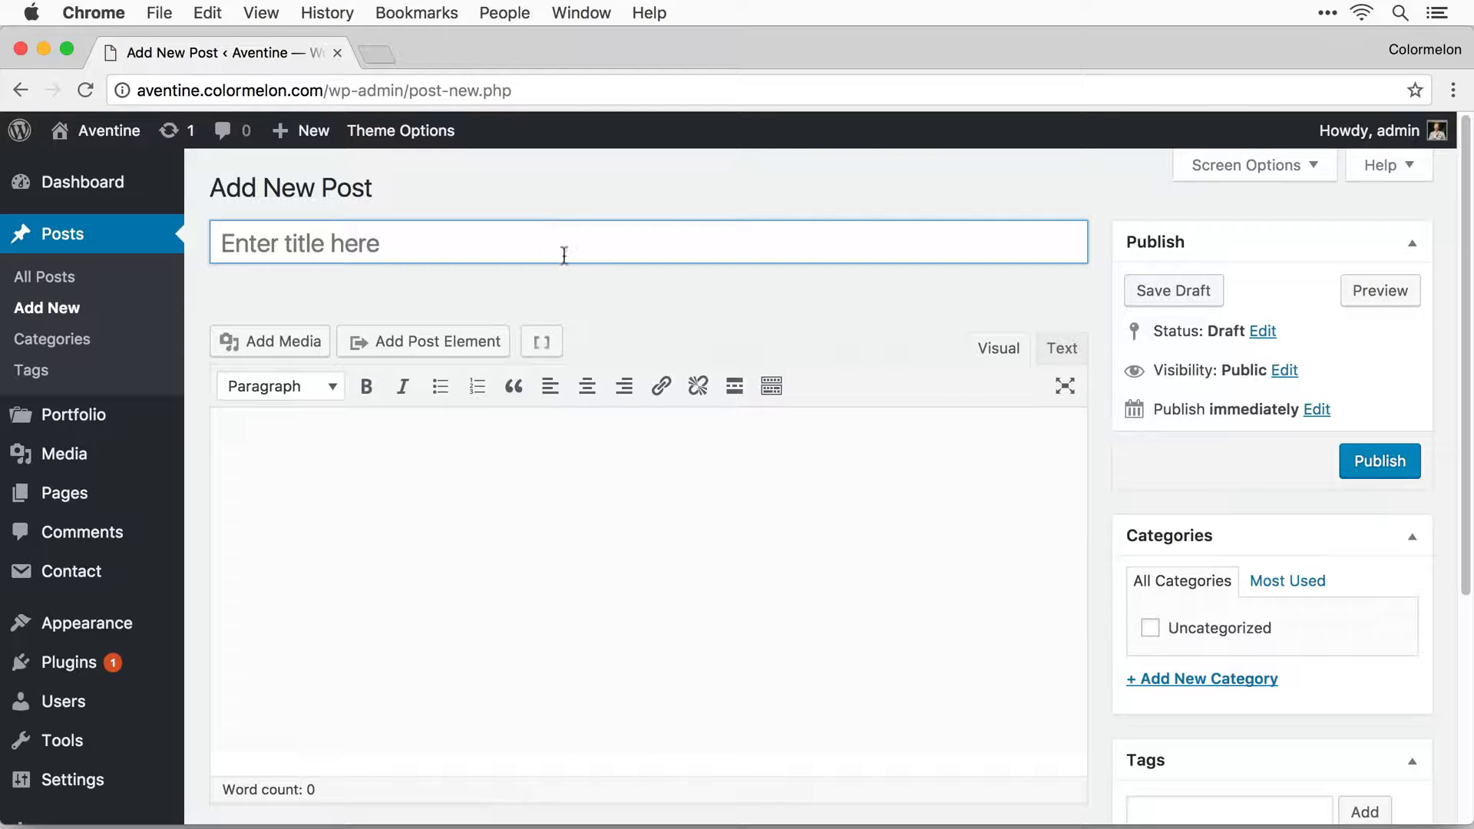
left_click(572, 247)
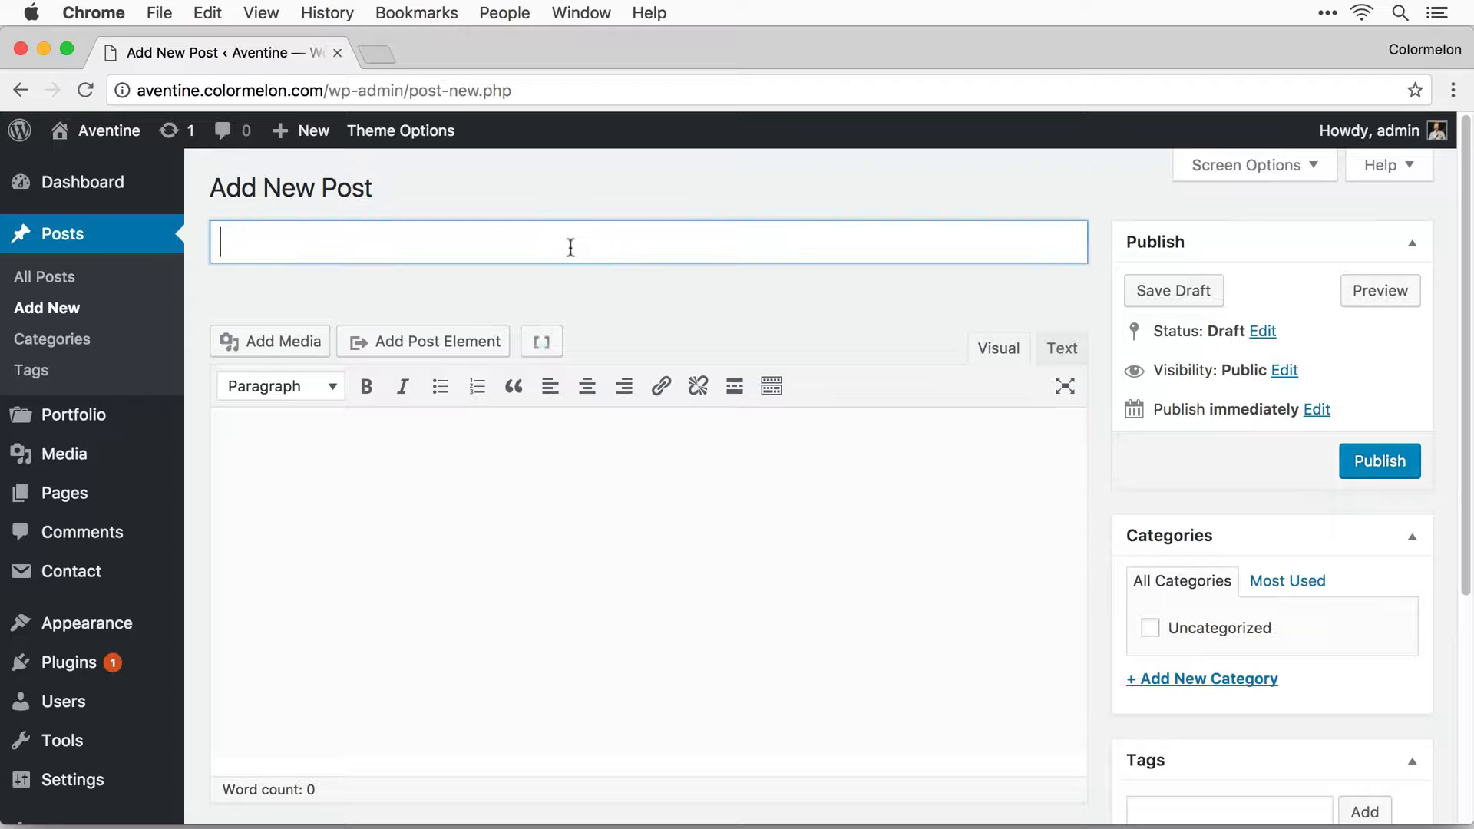
type("Masonry Gallery")
left_click(572, 521)
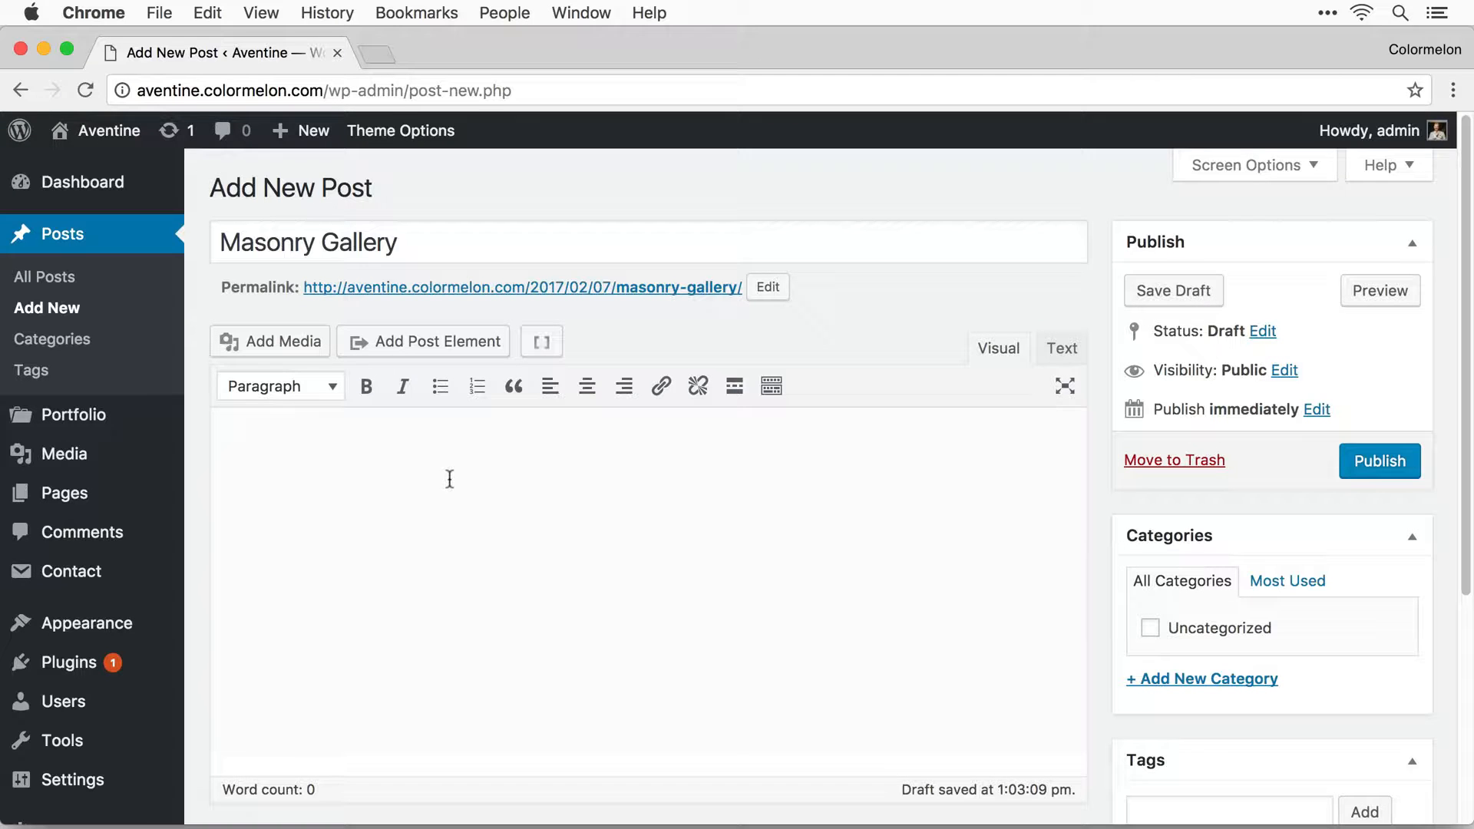
key("super+v")
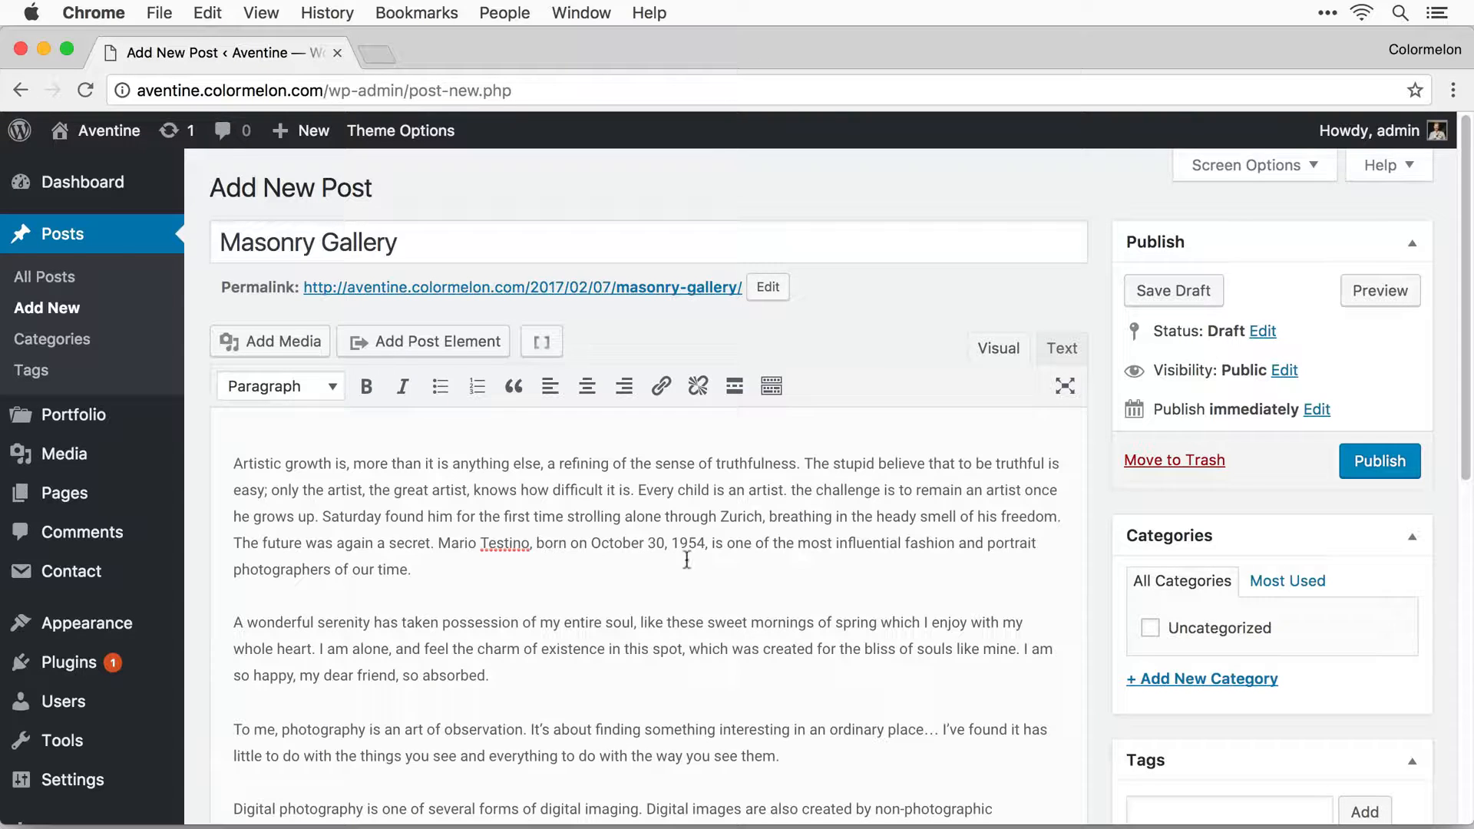
Add an empty line after the paragraph beginning "A wonderful serenity has taken possession".
scroll(670, 572, "down", 5)
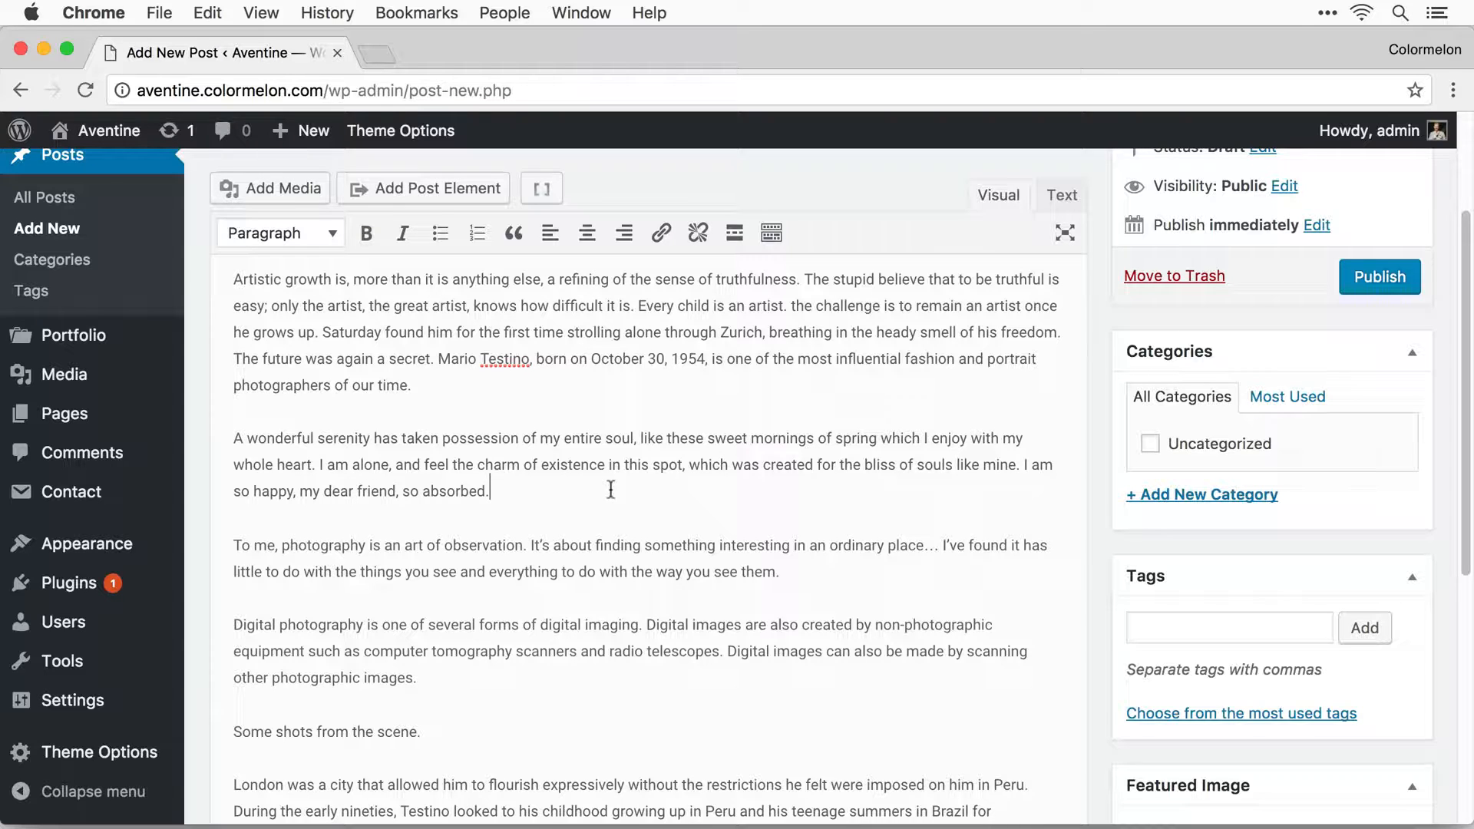
left_click(610, 490)
key("Return")
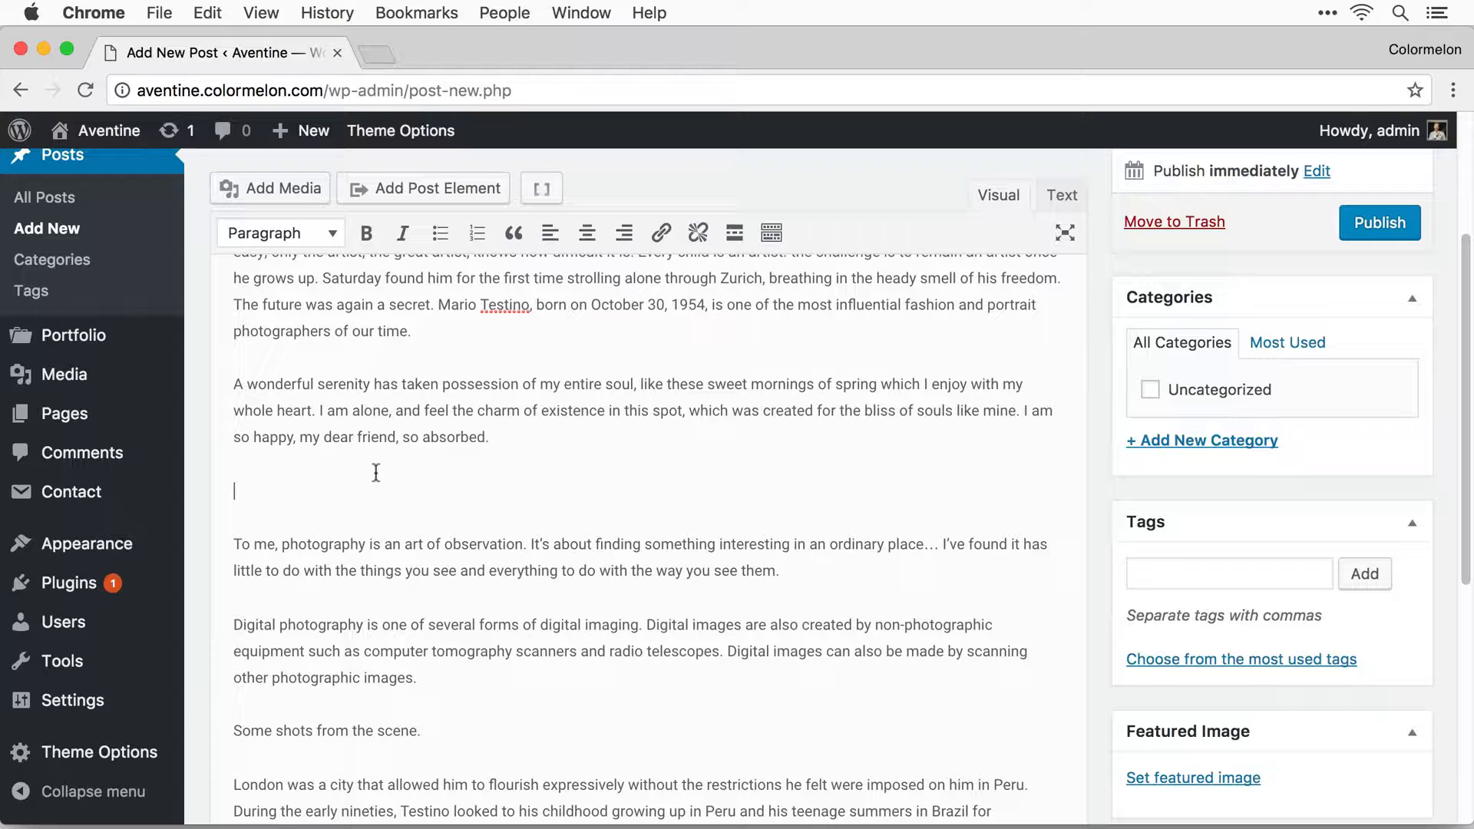
Upload the seven flower and wedding photos, including 1.jpg, and create a new gallery from them.
left_click(286, 198)
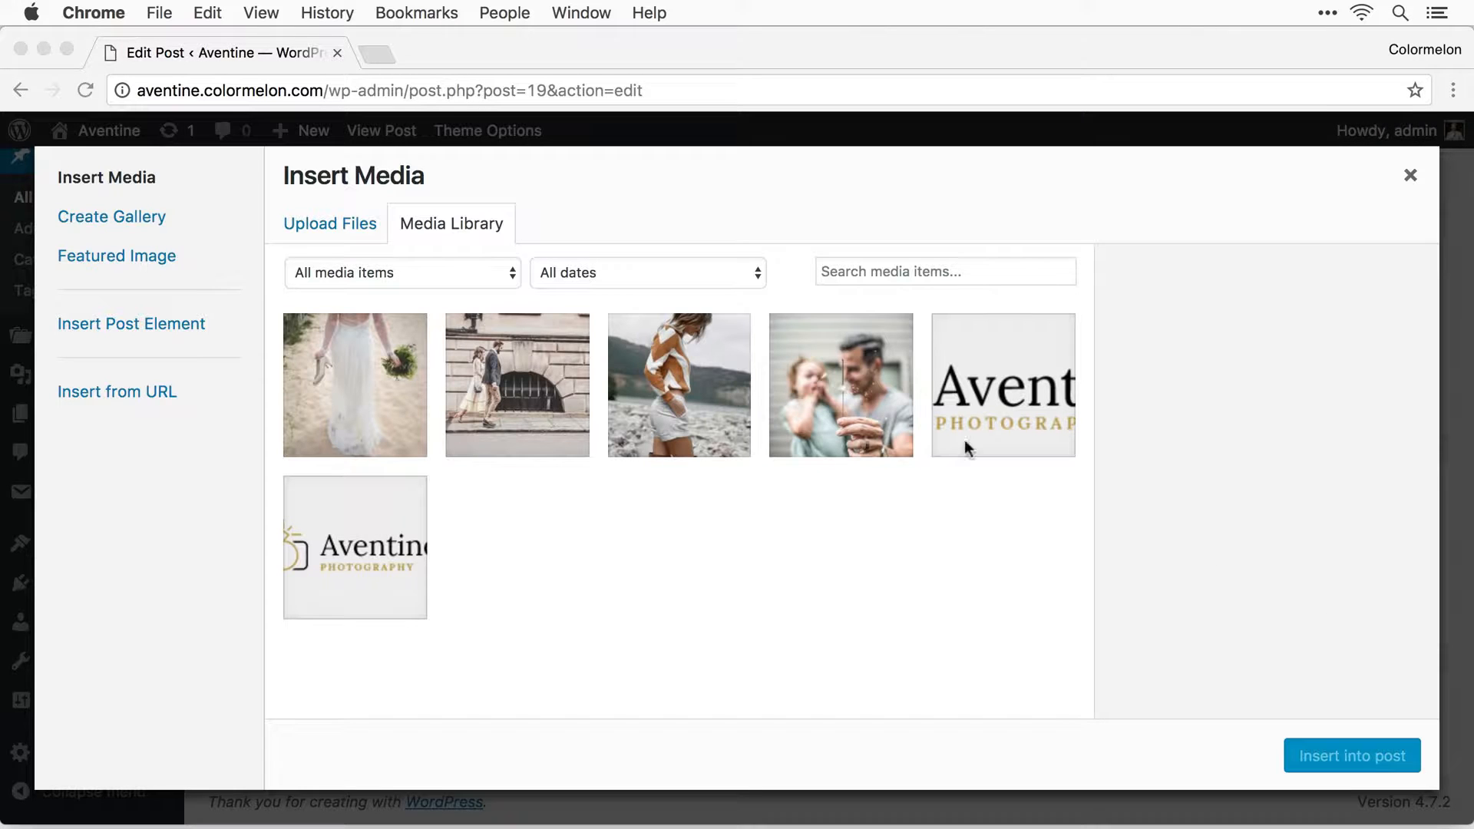
left_click(158, 213)
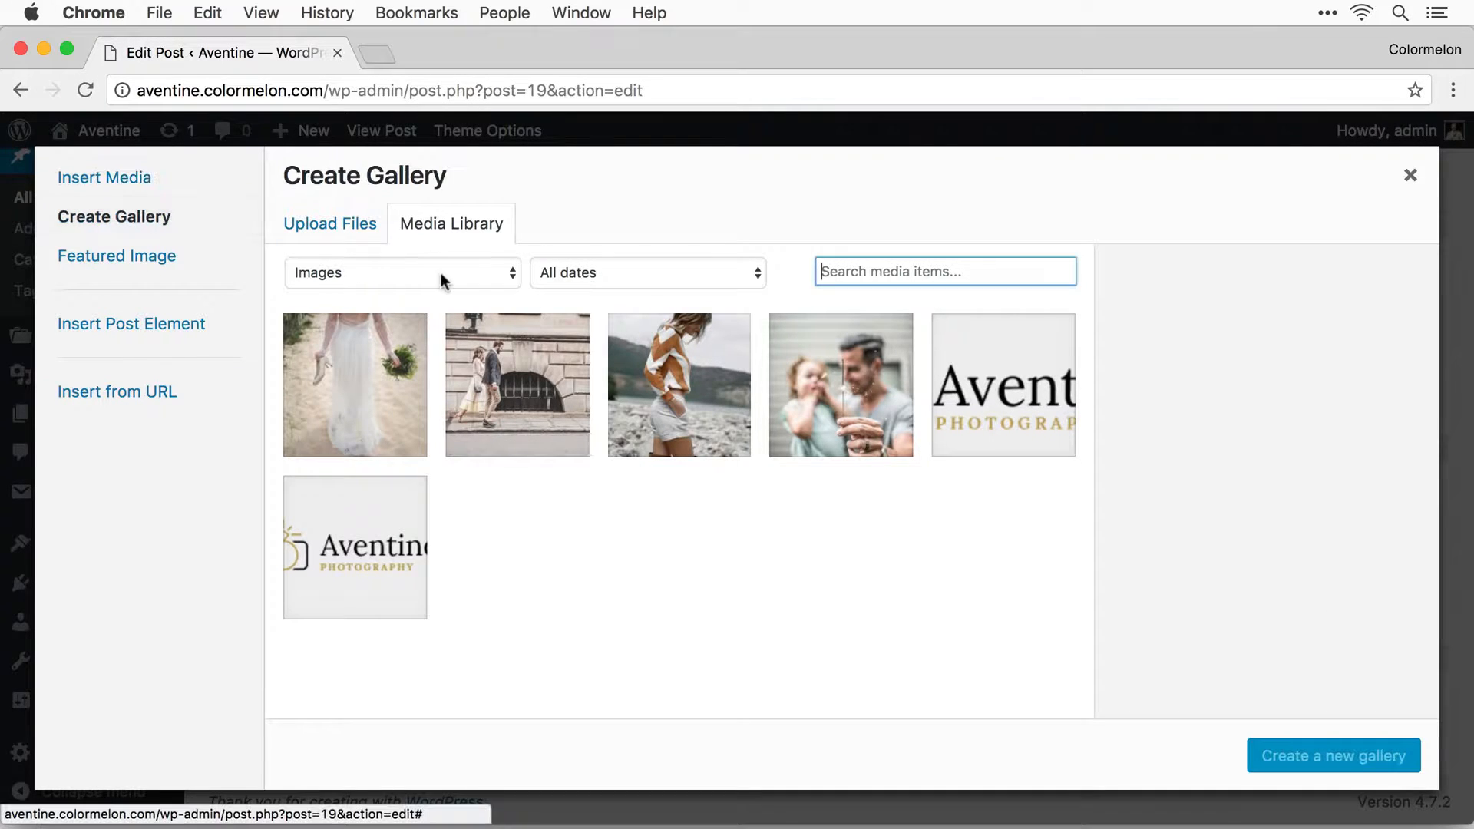
left_click_drag(562, 692, 722, 564)
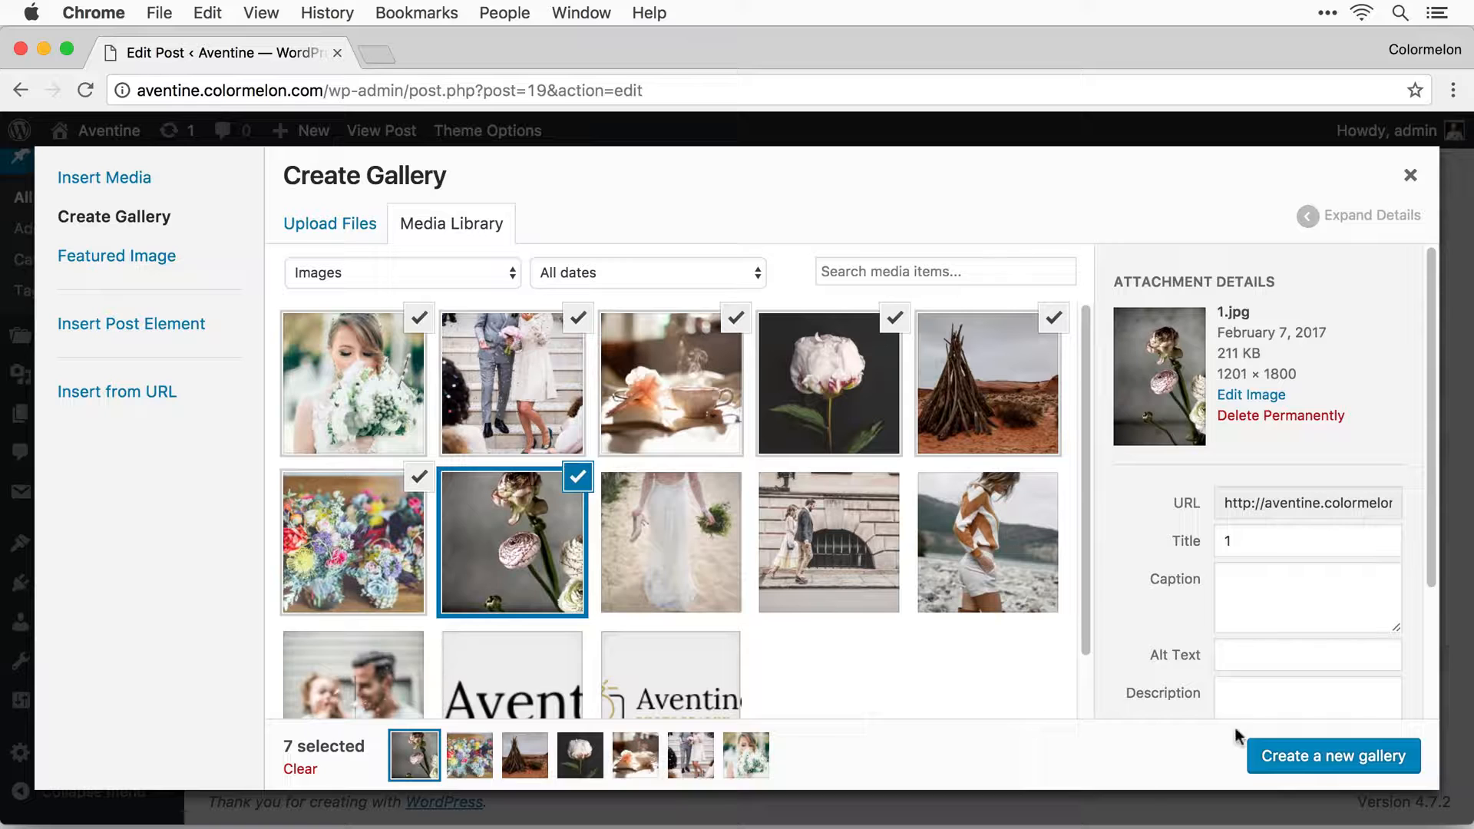
left_click(1283, 759)
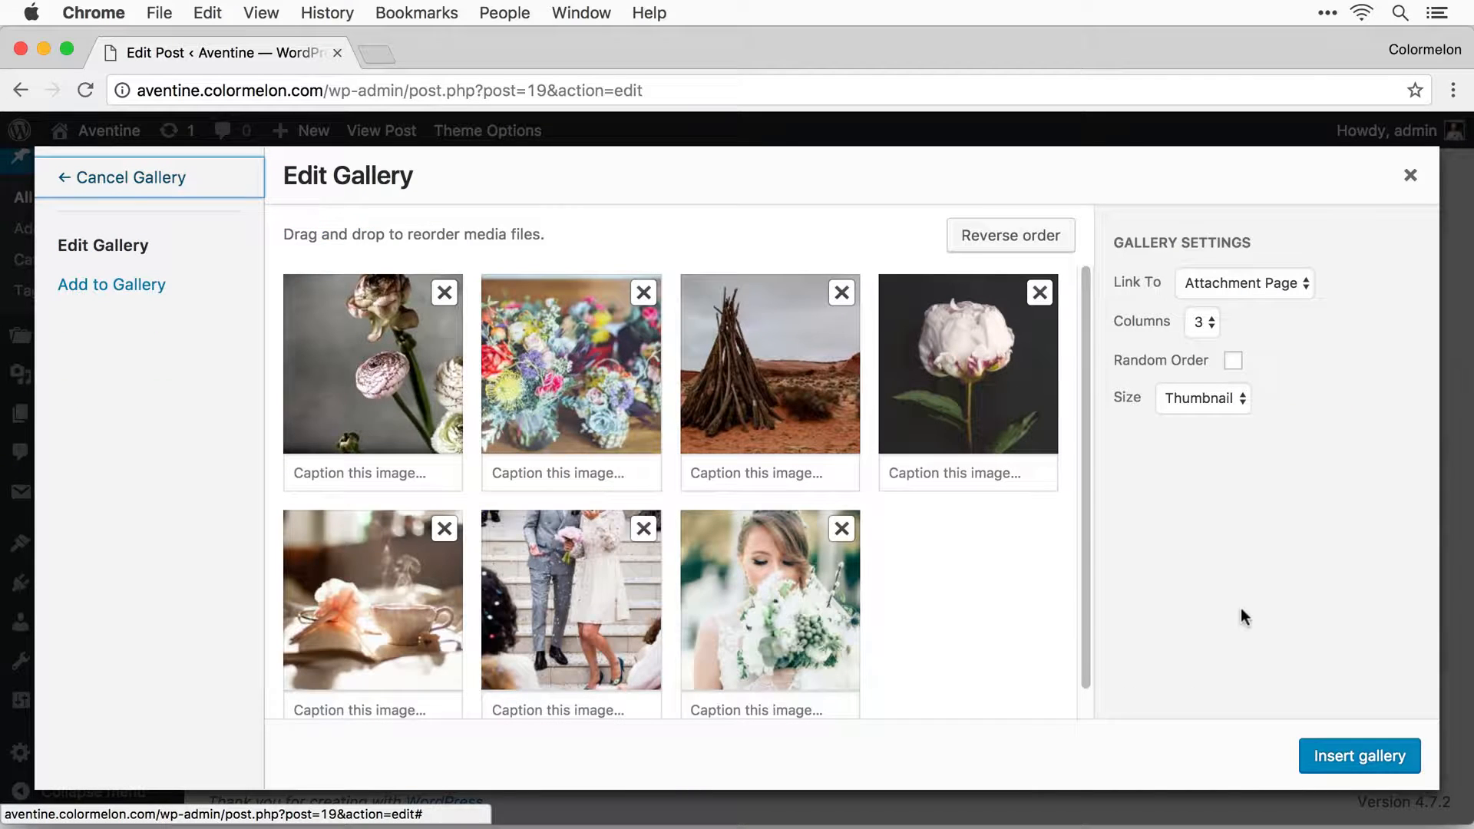
Set the gallery to link to Media File with Large images, insert it into the post, and look over the result.
left_click(1232, 283)
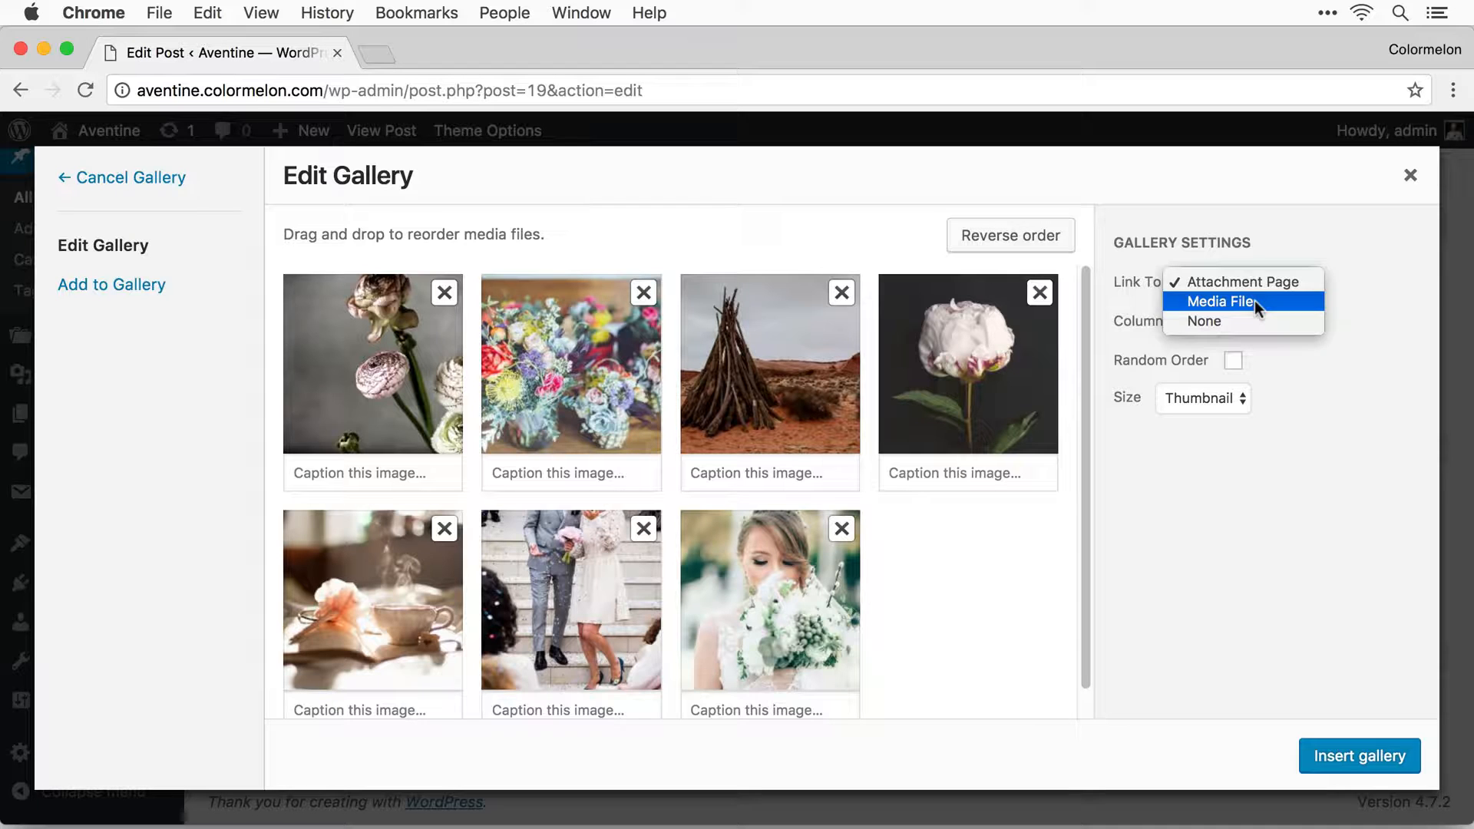
left_click(1255, 301)
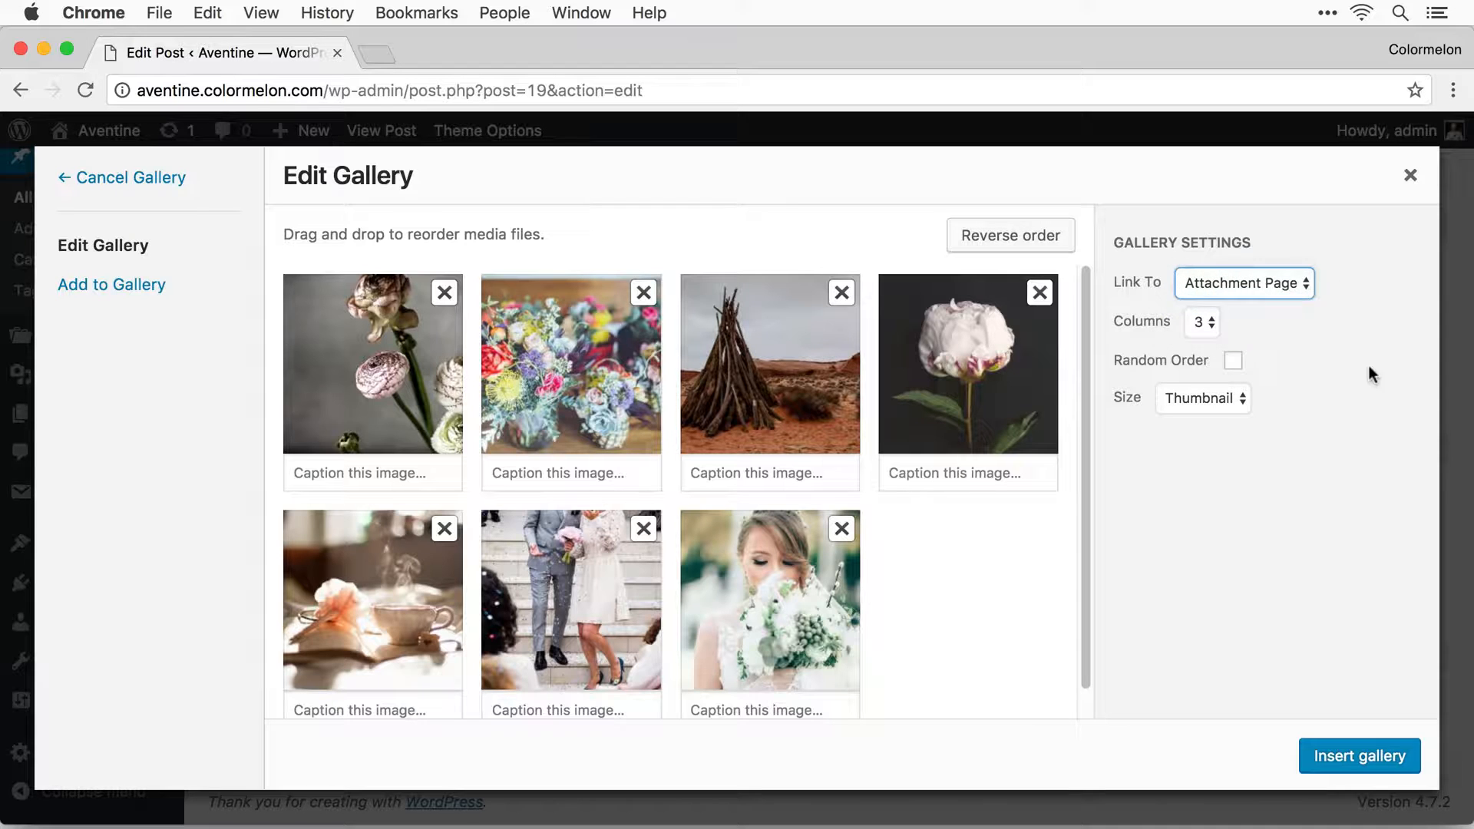
left_click(1238, 396)
left_click(1233, 427)
left_click(1350, 415)
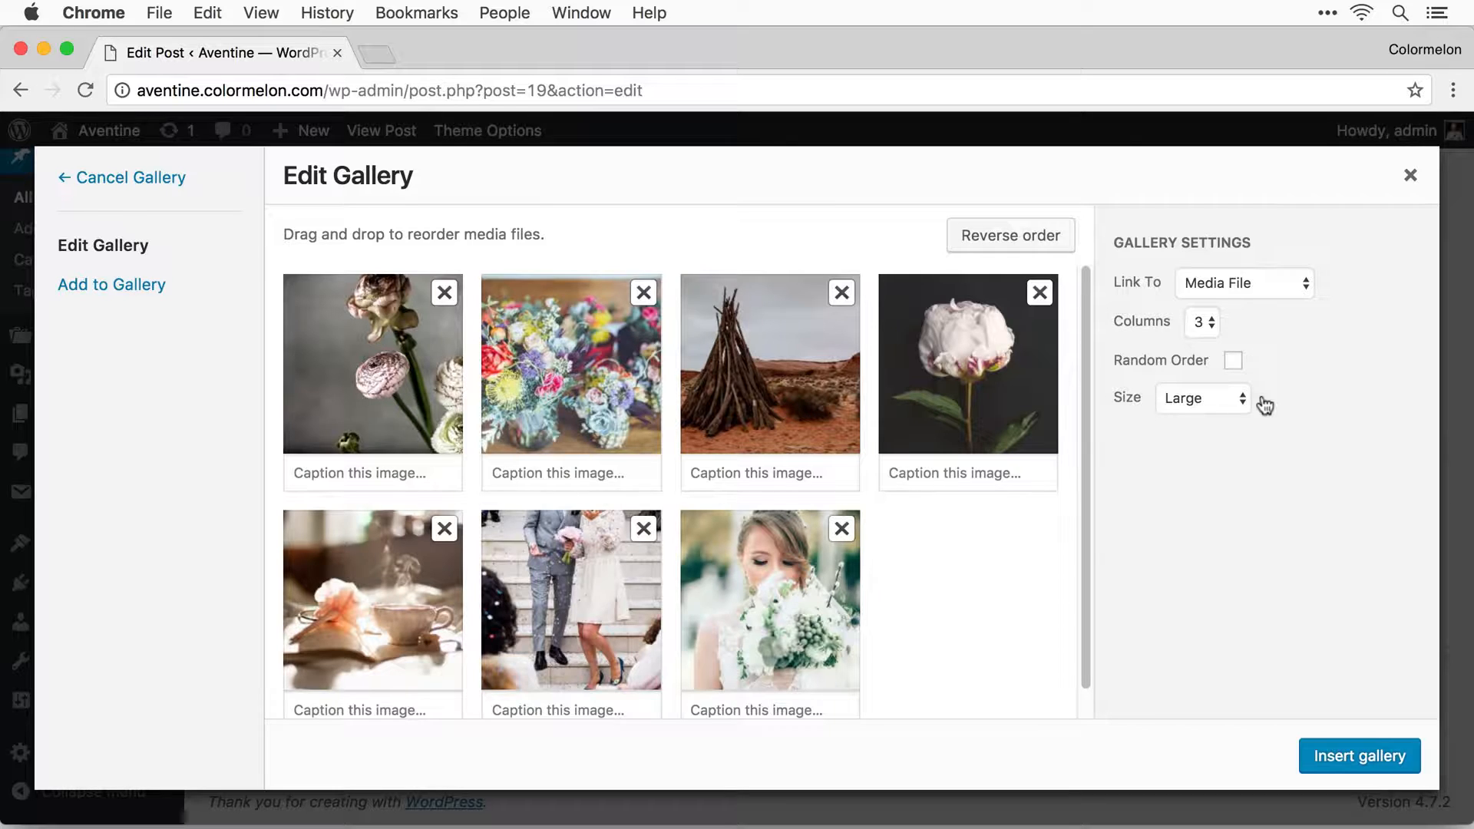
left_click(1365, 763)
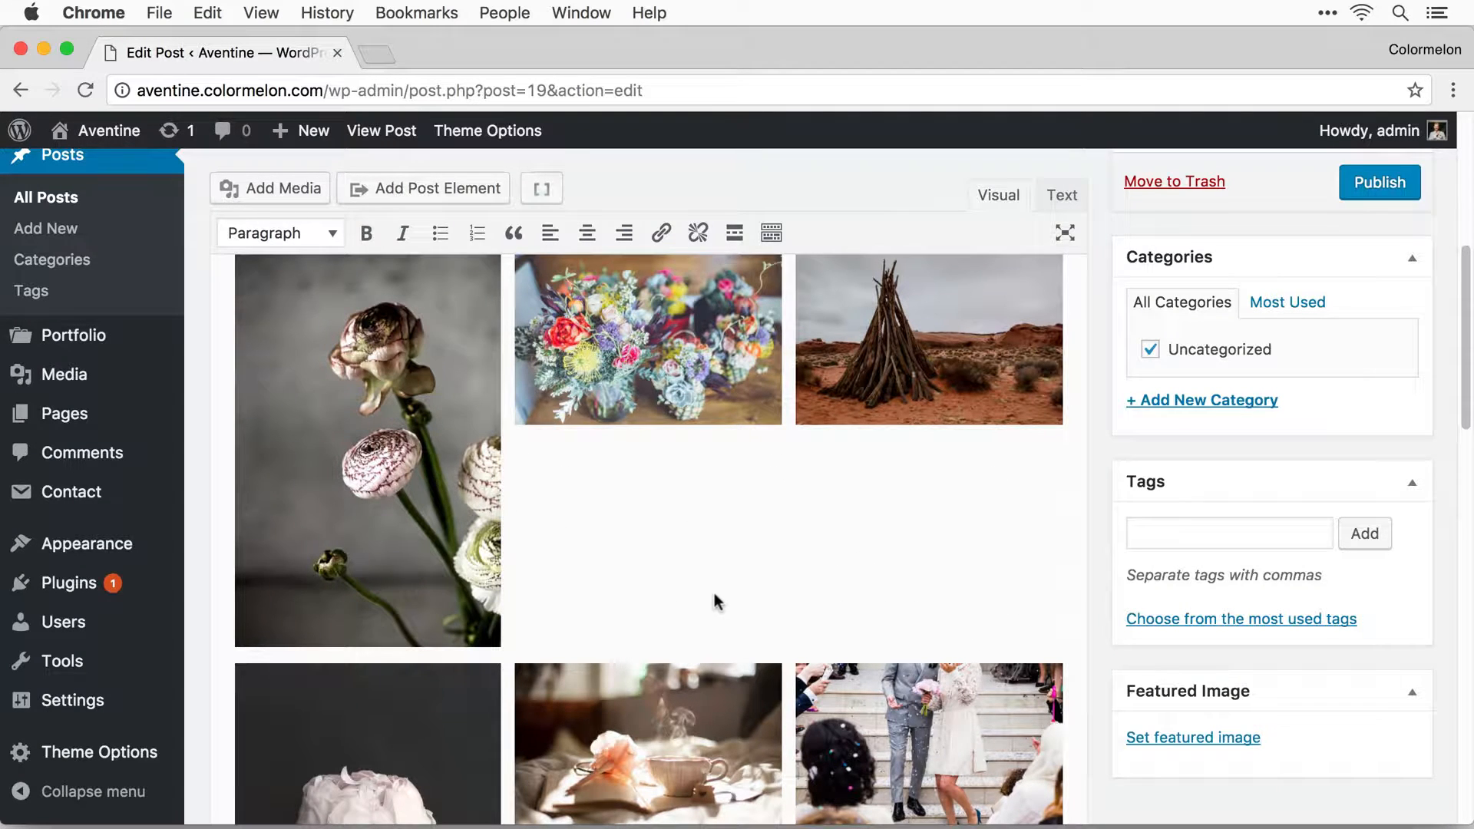
scroll(869, 596, "down", 2)
scroll(872, 560, "up", 1)
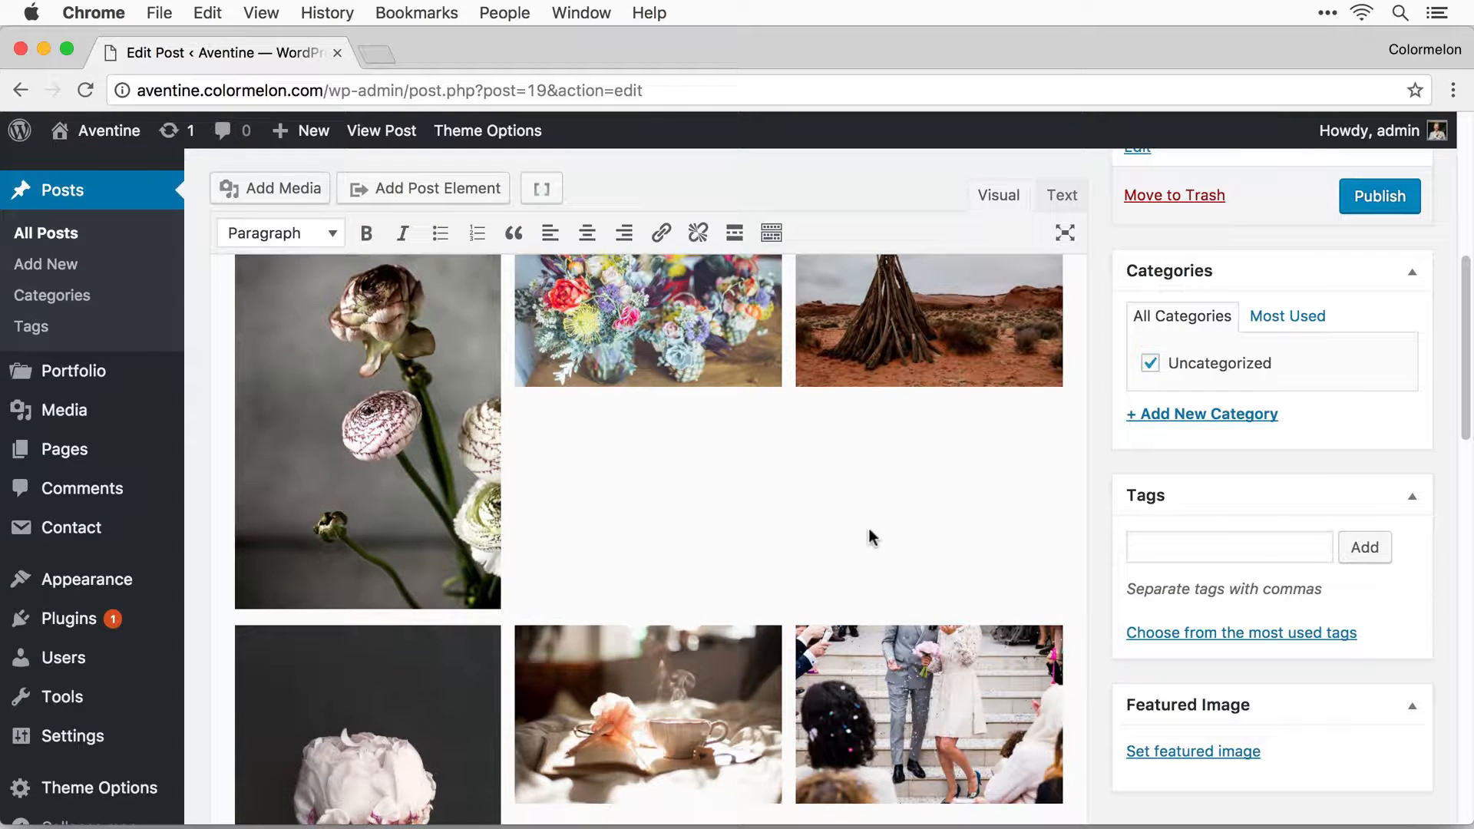
Save the Masonry Gallery post and review the whole preview page, including the gallery layout, in a separate tab.
left_click(1364, 206)
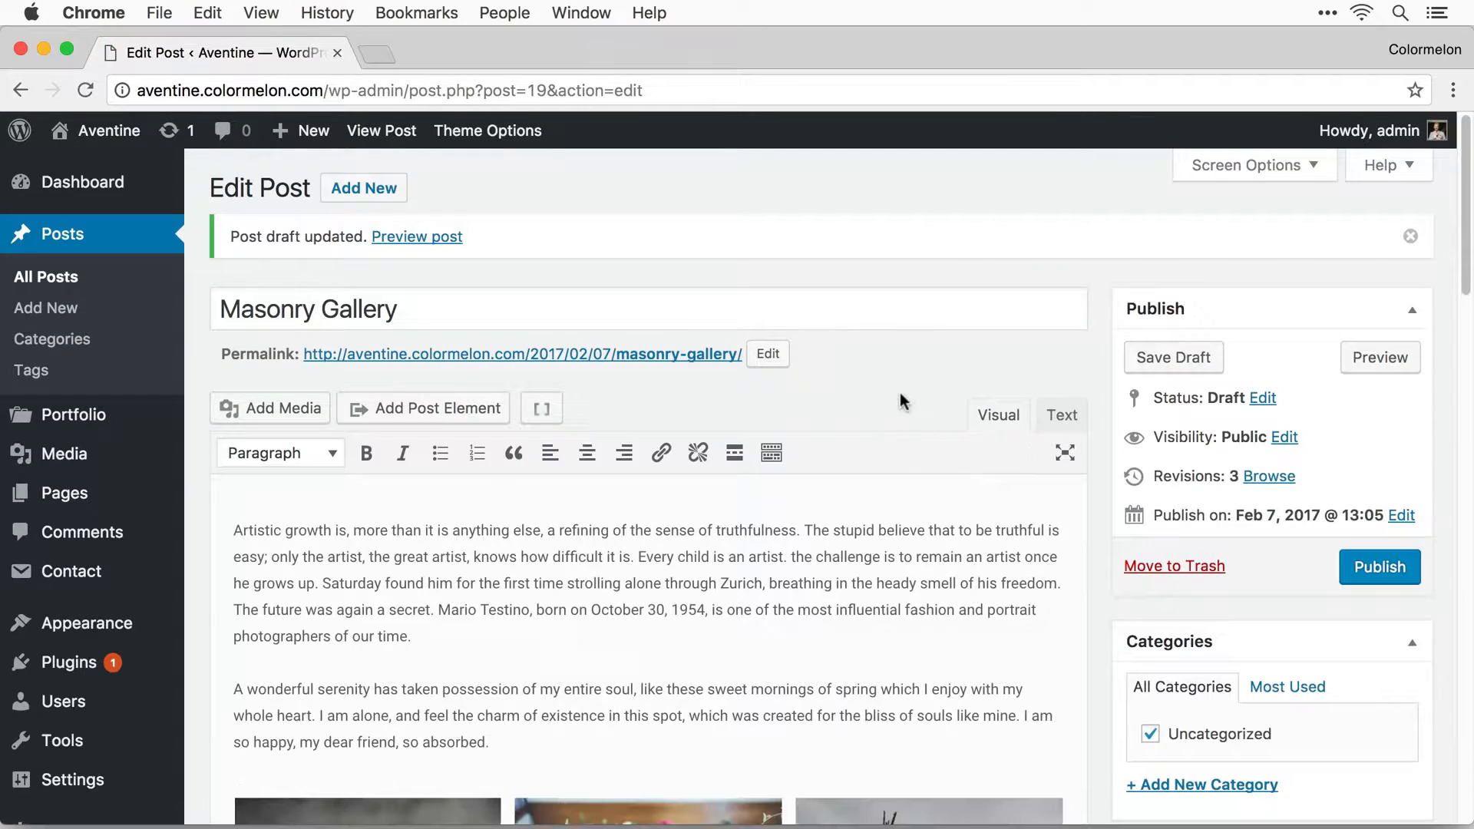
right_click(688, 356)
left_click(768, 366)
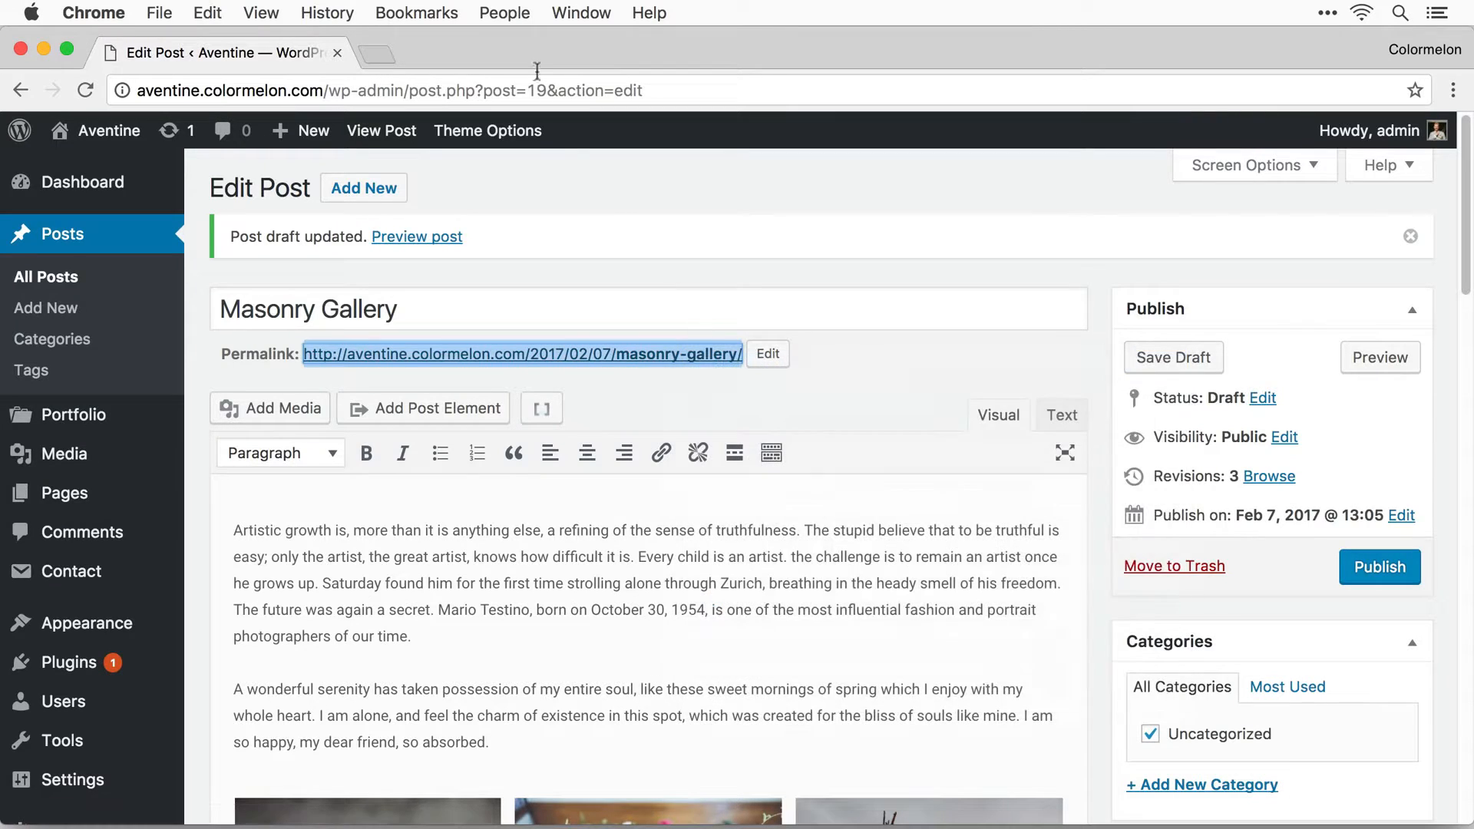
left_click(444, 56)
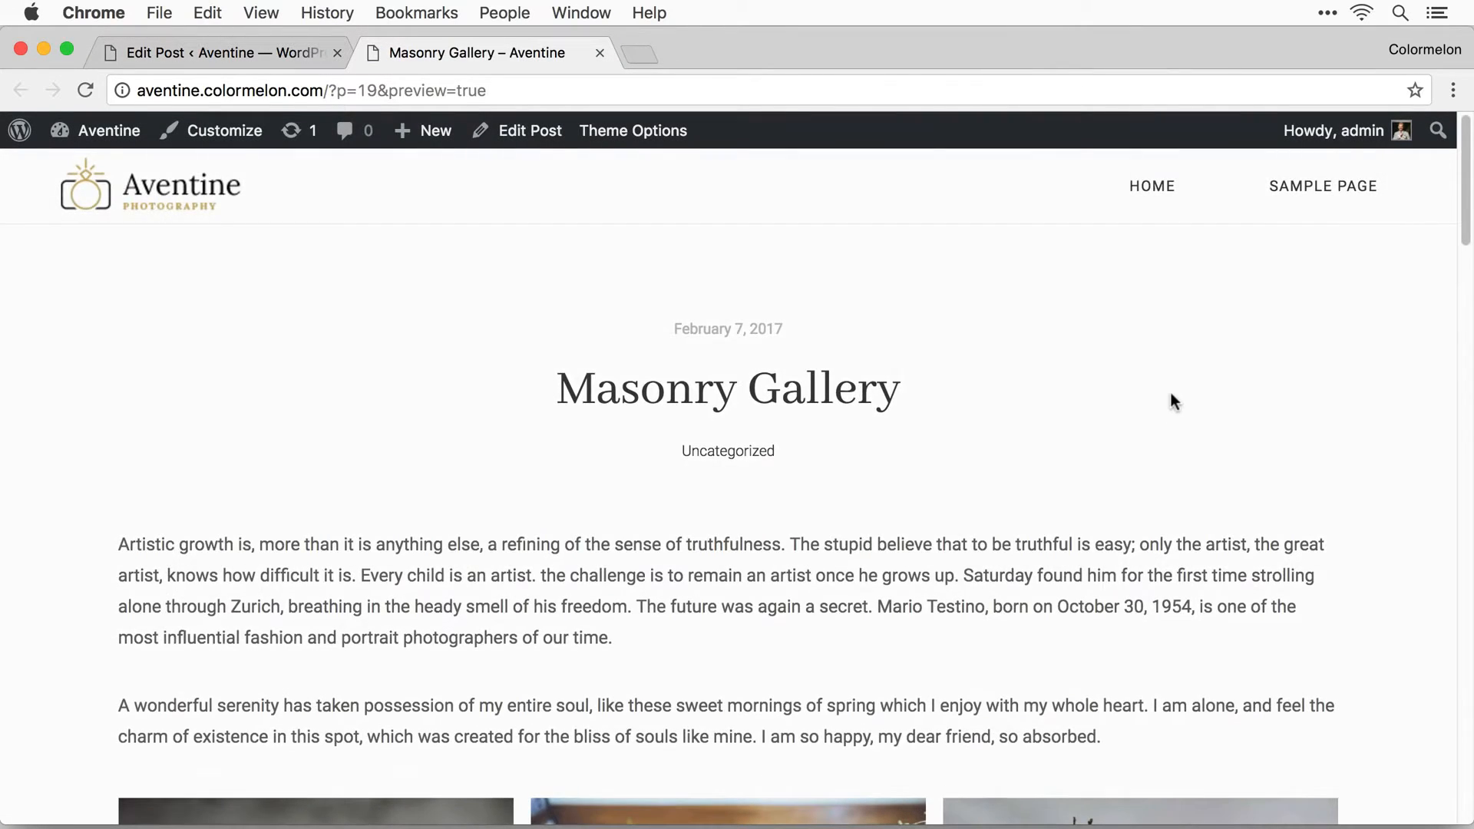
scroll(1172, 403, "down", 5)
scroll(1173, 407, "down", 10)
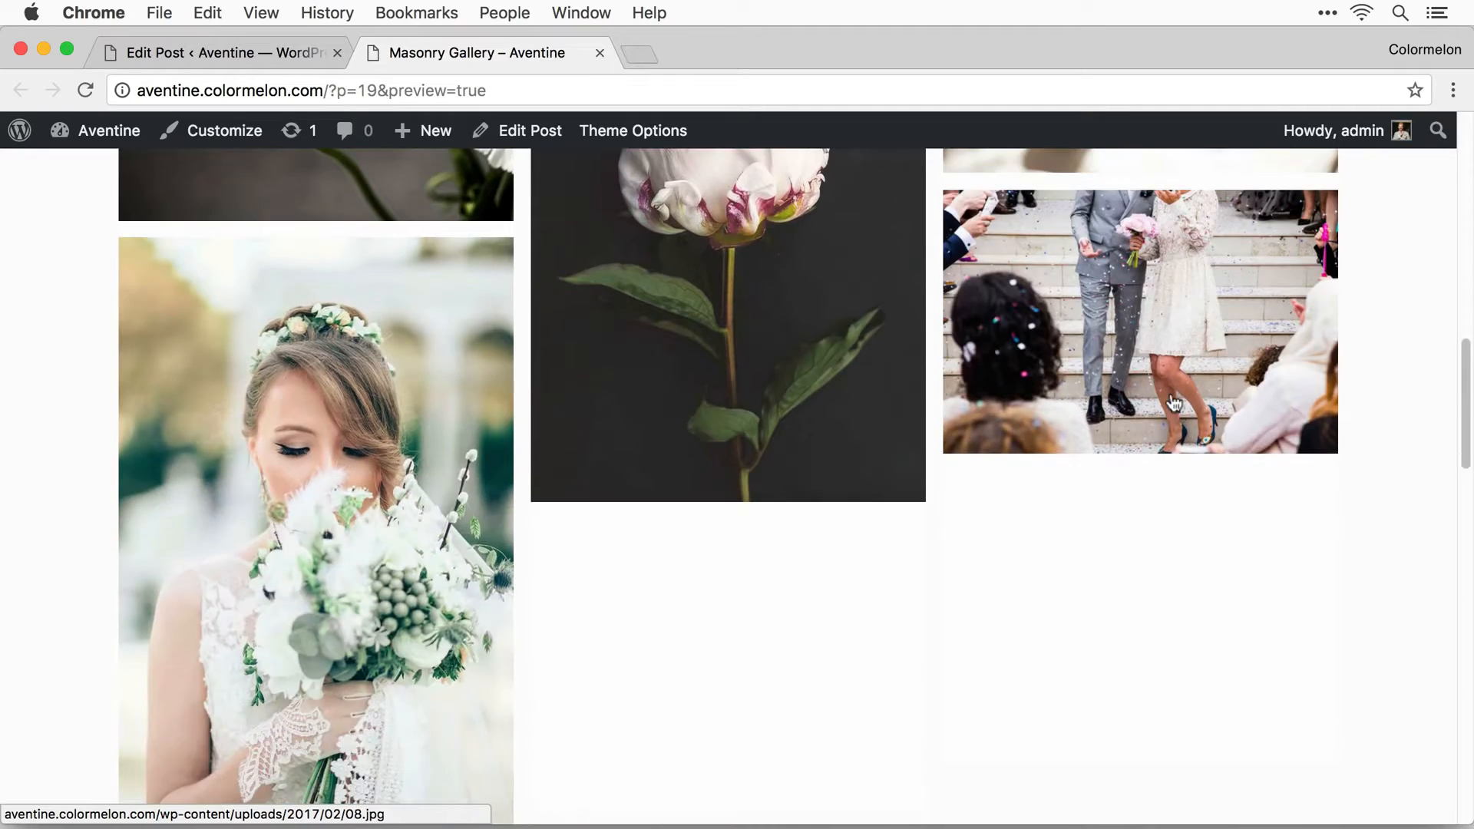
scroll(1175, 424, "down", 5)
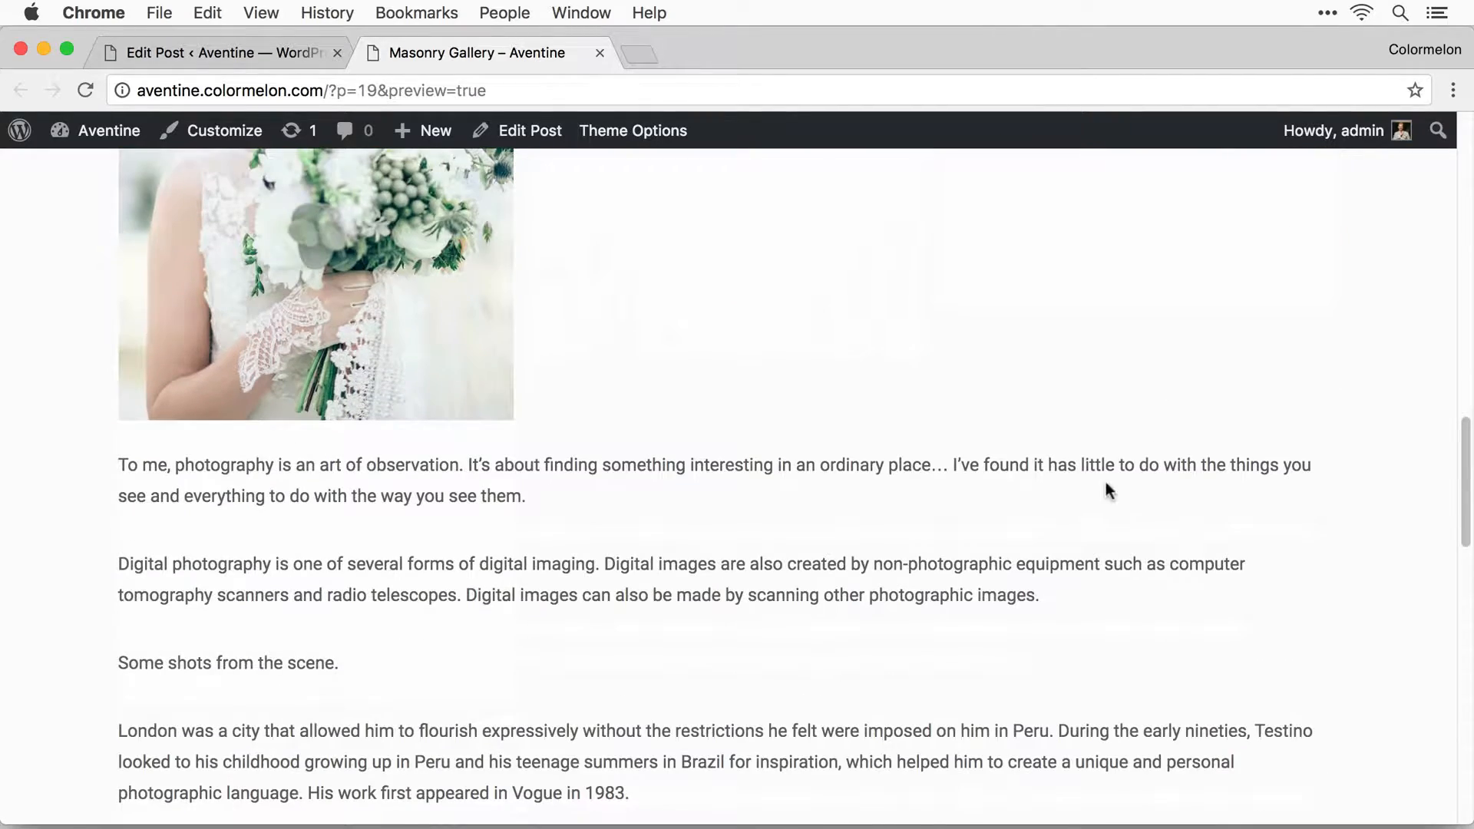
scroll(1099, 482, "down", 8)
scroll(1099, 482, "up", 20)
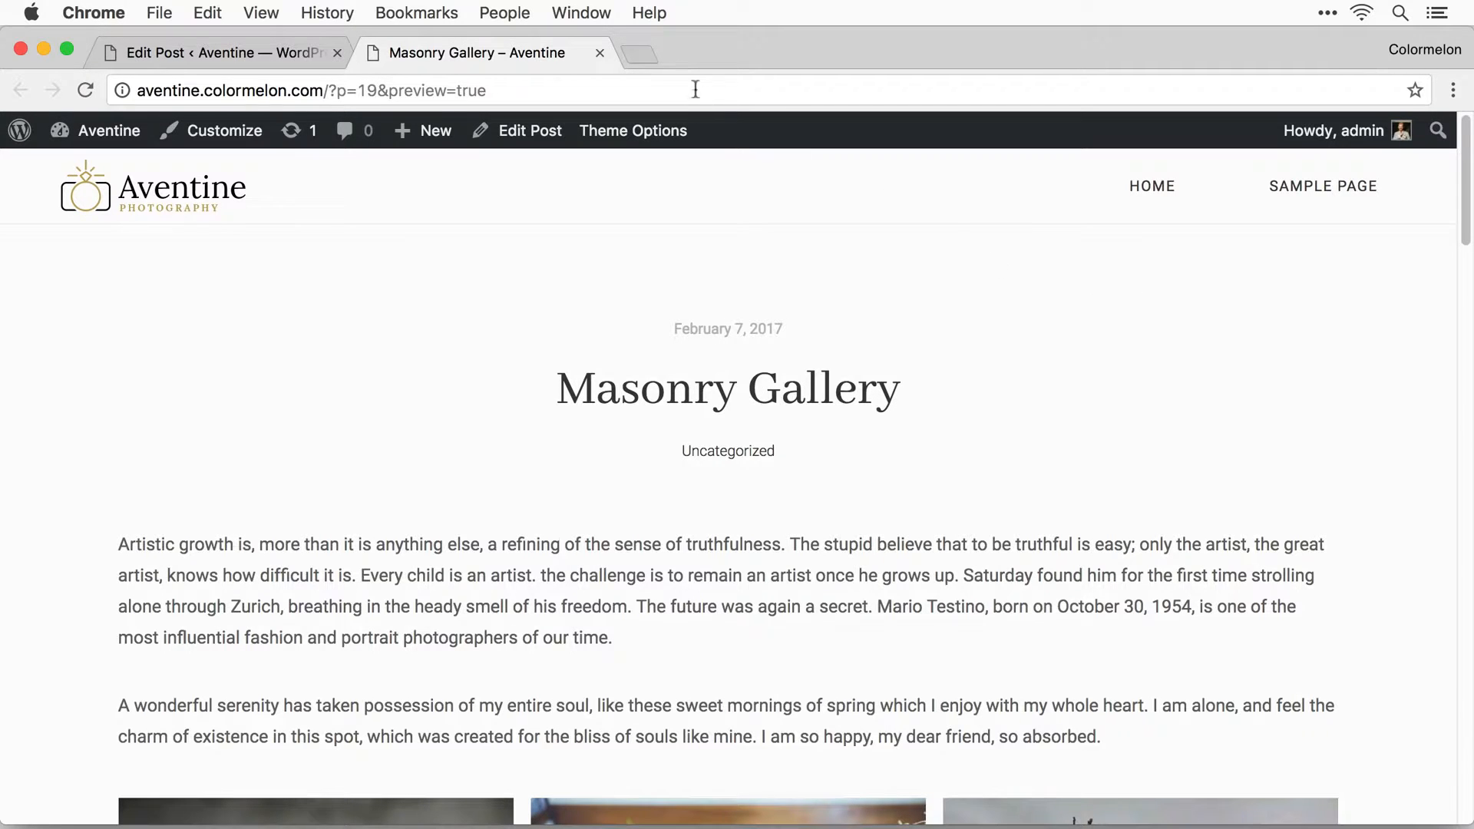
left_click(600, 52)
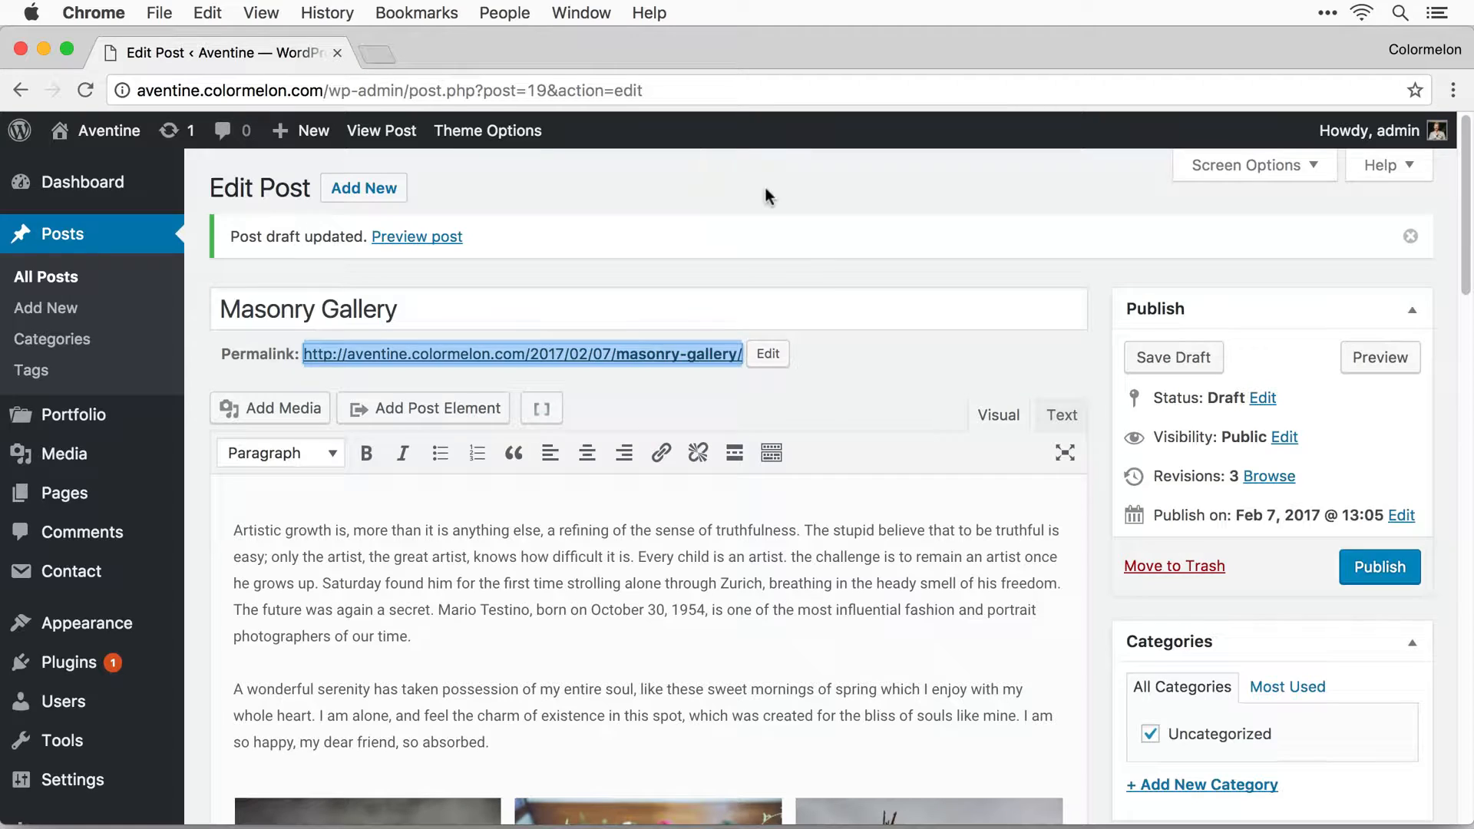
Create a new page titled "About Me" containing the sample paragraphs beginning "Artistic growth is" and "A wonderful serenity".
mouse_move(146, 495)
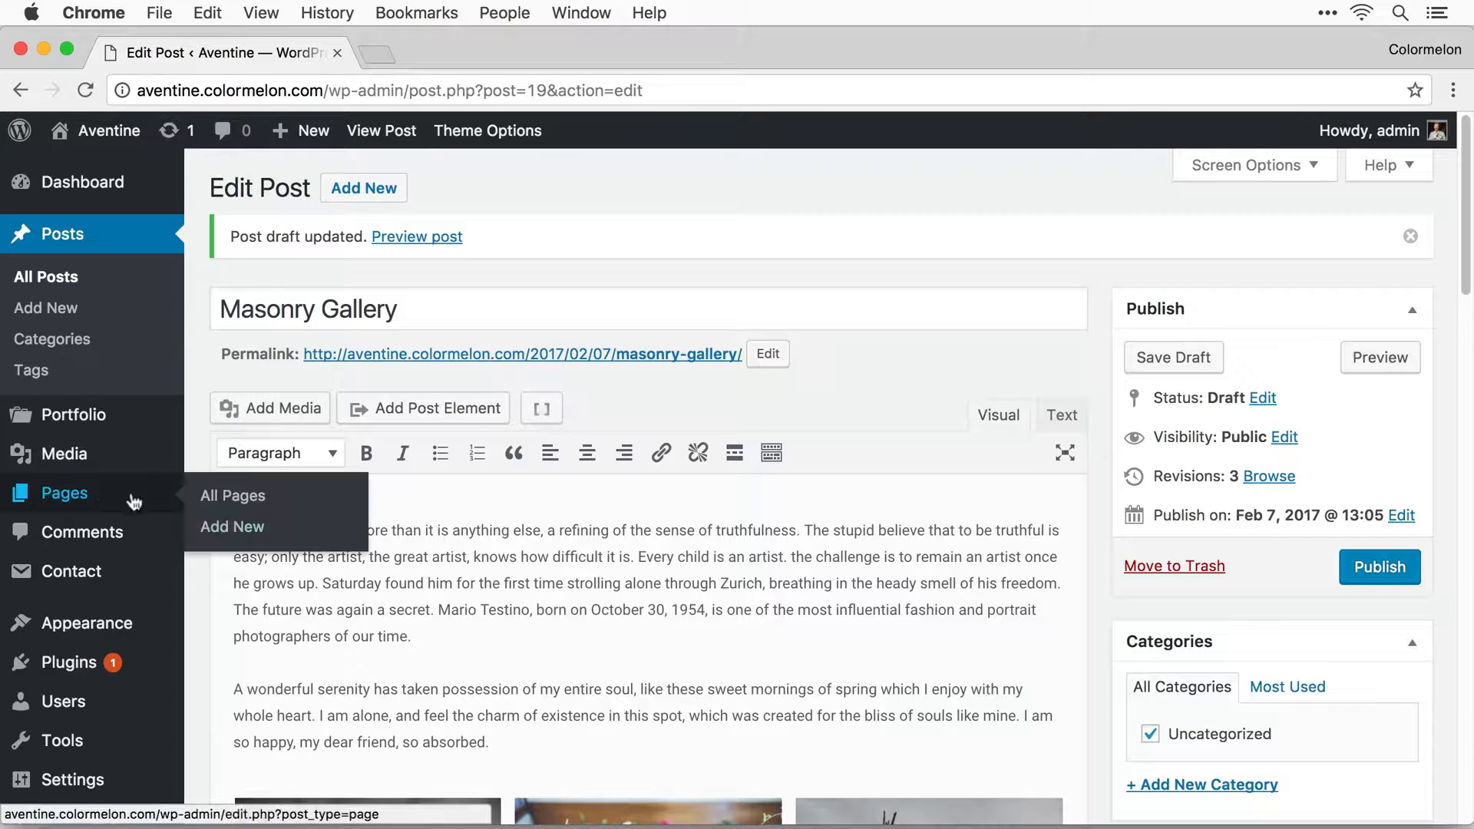
left_click(293, 535)
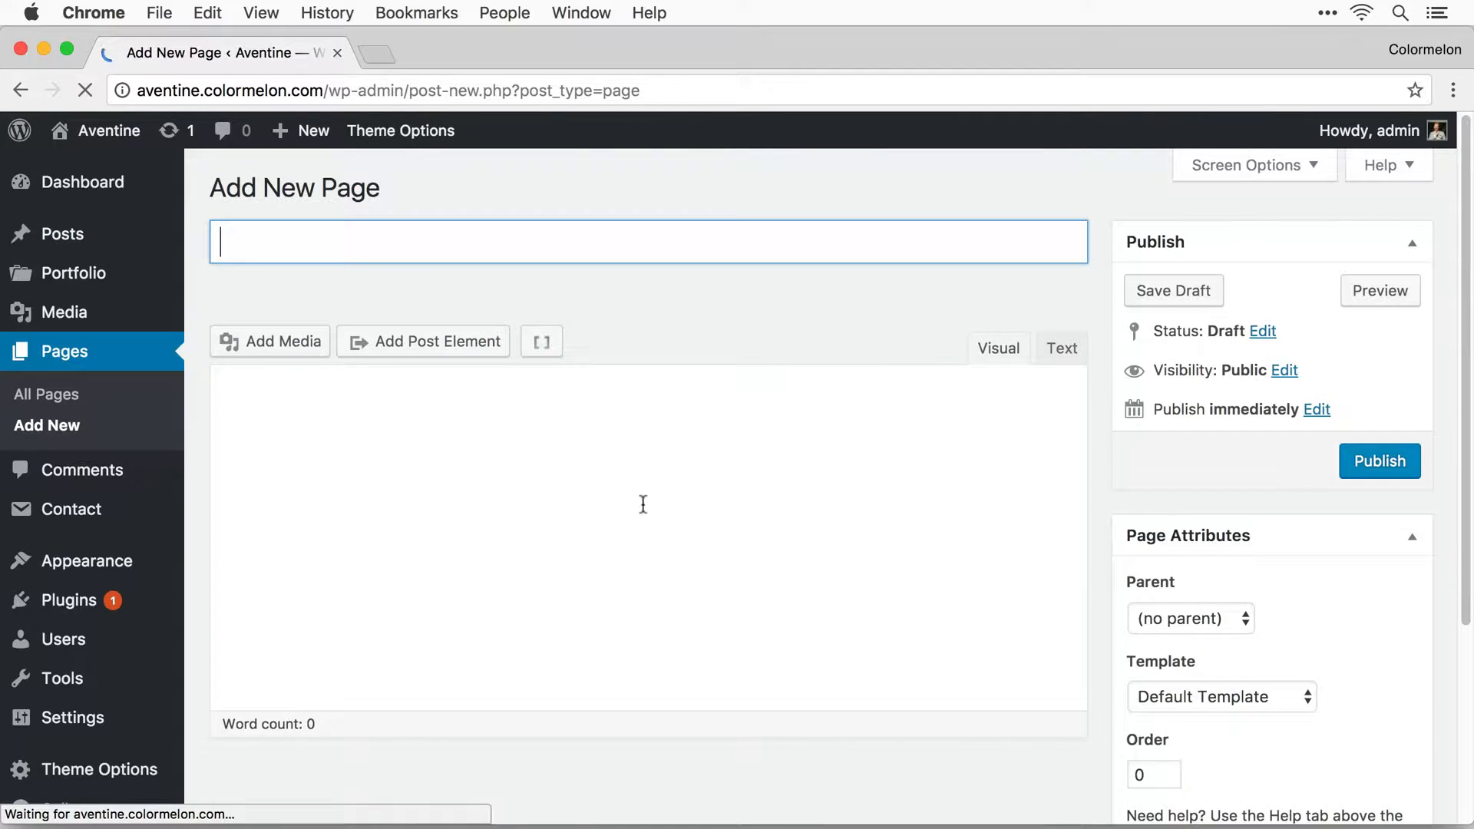
left_click(463, 252)
type("About Me")
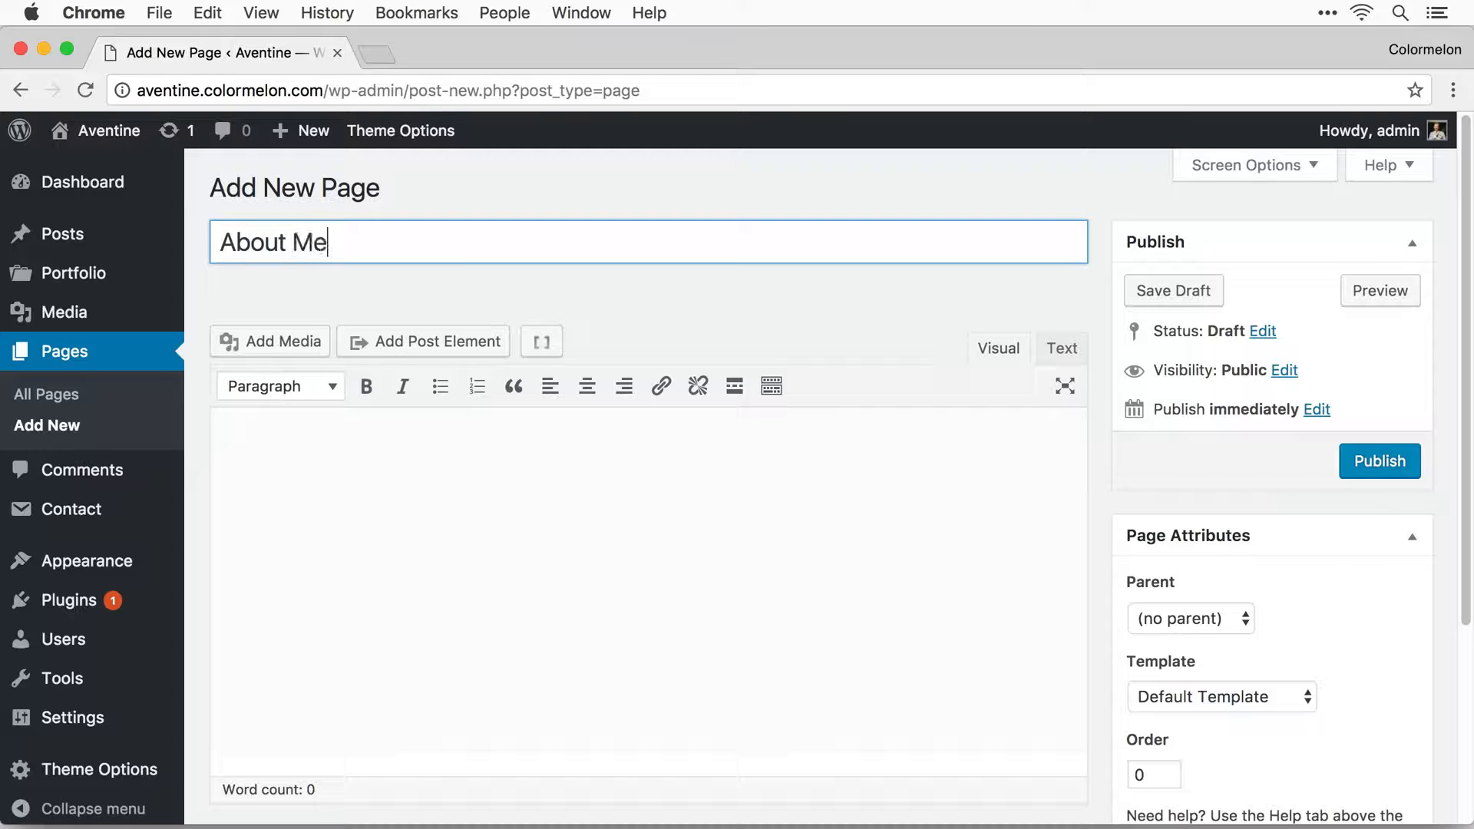
key("Tab")
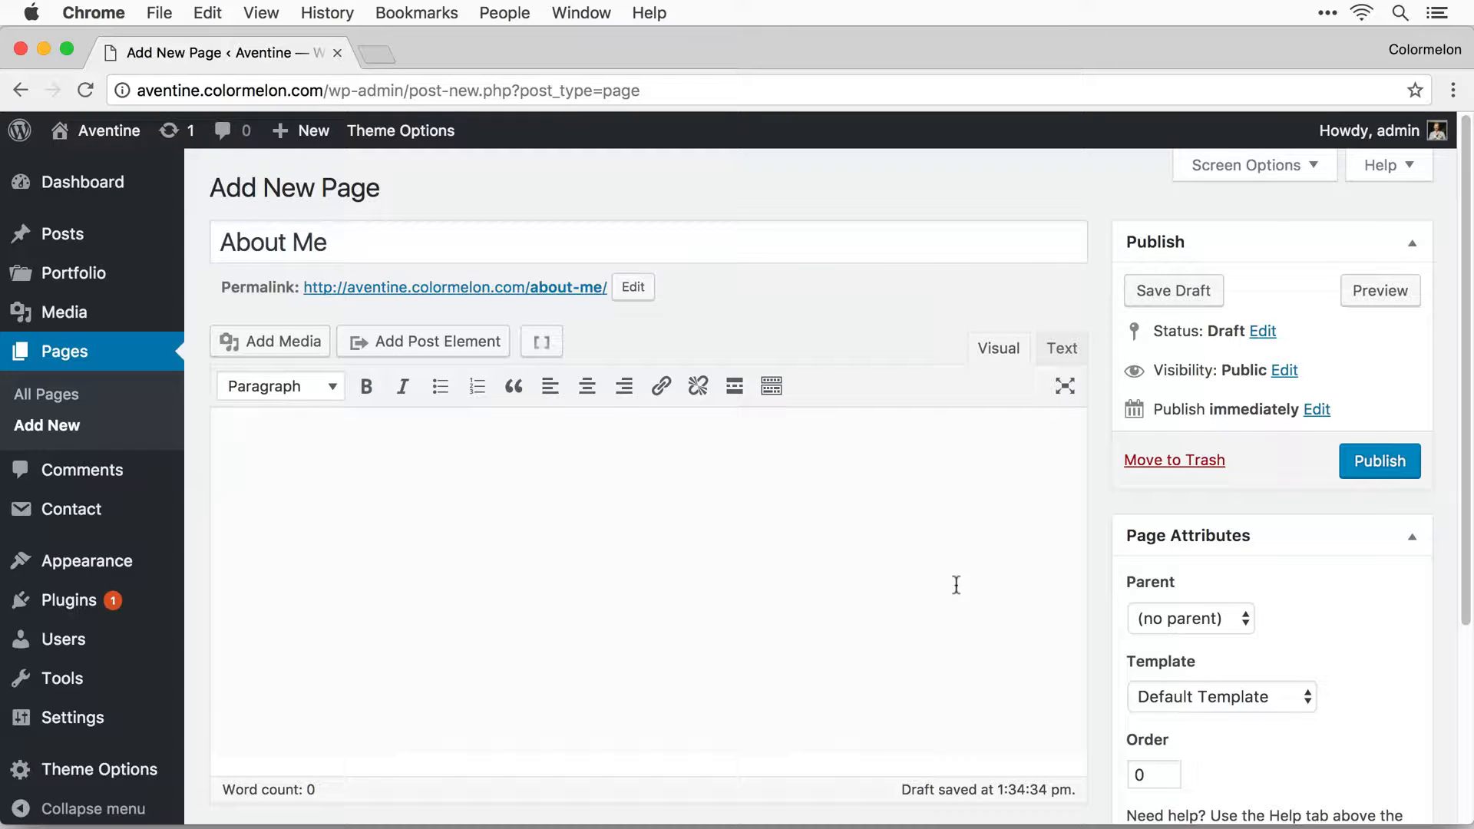
type("Artistic growth is, more than it is anything else, a refining of the sense of truthfulness. The stupid believe that to be truthful is easy; only the artist, the great artist, knows how difficult it is. Every child is an artist. the challenge is to remain an artist once he grows up. Saturday found him for the first time strolling alone through Zurich, breathing in the heady smell of his freedom. The future was again a secret. Mario Testino, born on October 30, 1954, is one of the most influential fashion and portrait photographers of our time. A wonderful serenity has taken possession of my entire soul, like these sweet mornings of spring which I enjoy with my whole heart. I am alone, and feel the charm of existence in this spot, which was created for the bliss of souls like mine. I am so happy, my dear friend, so absorbed.")
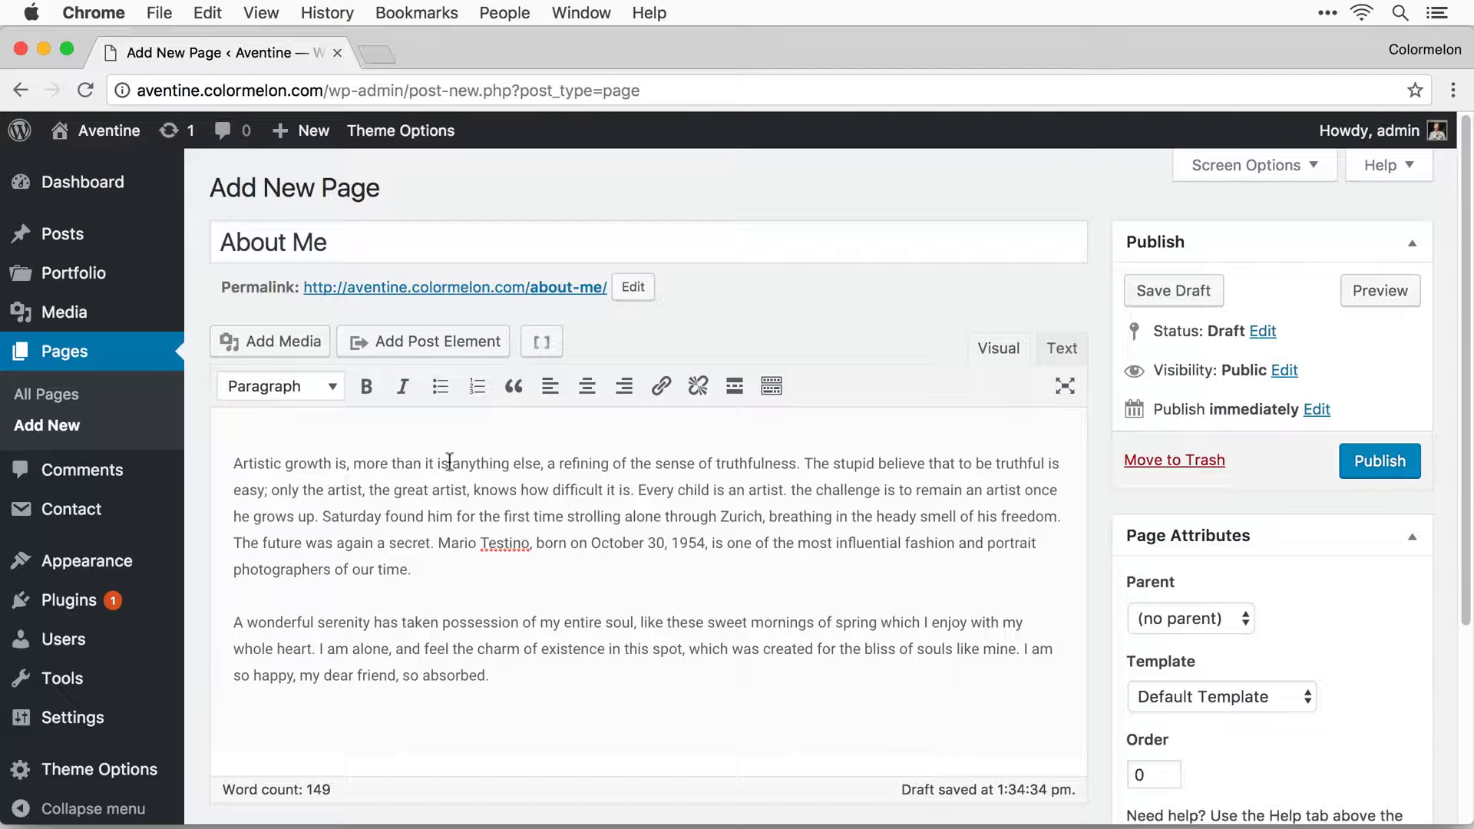
Upload about-real-me.jpg, insert it above the first paragraph of the About Me page, and publish the page.
key("Return")
key("Up")
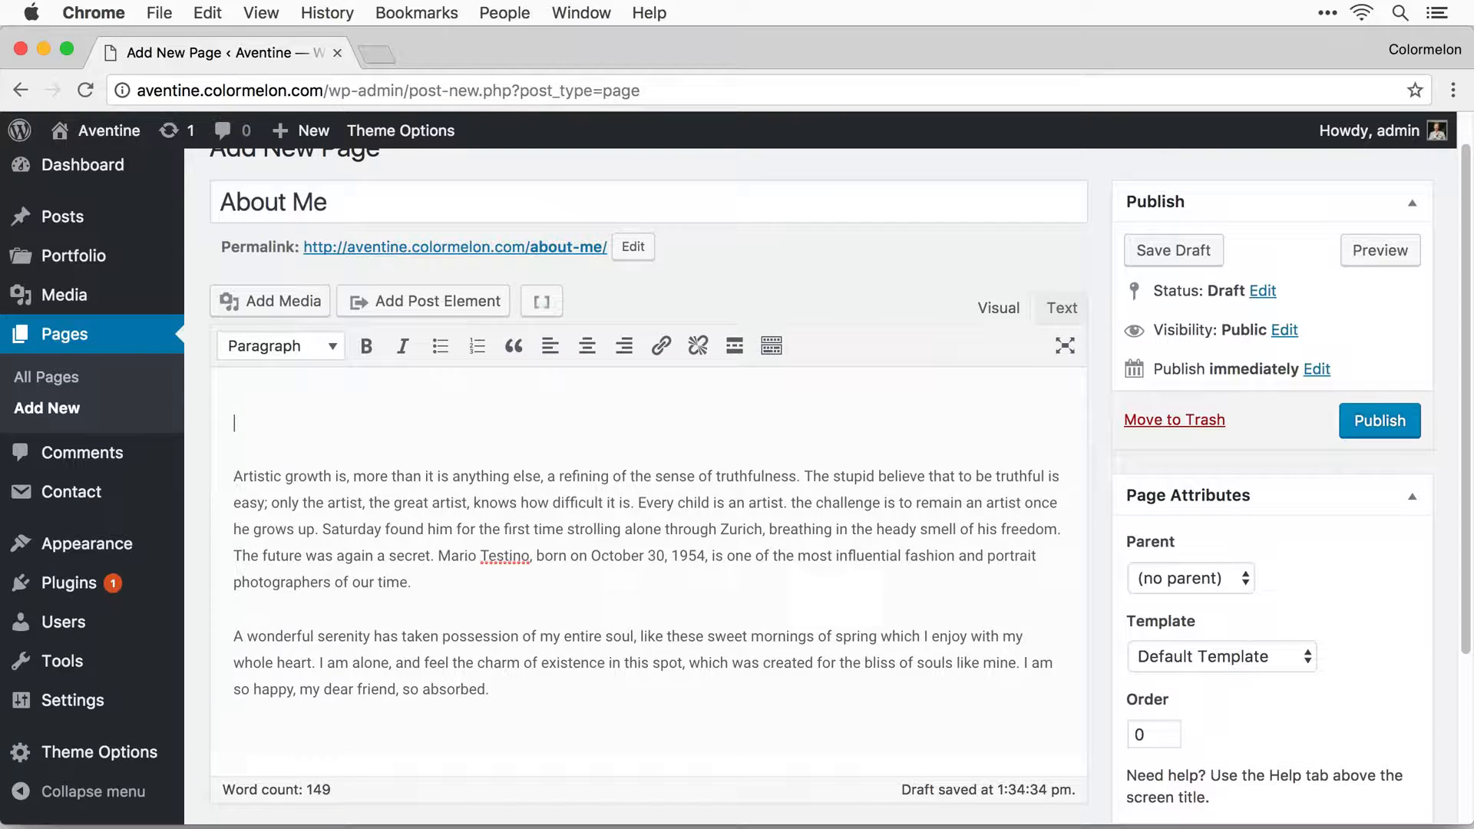
left_click(244, 299)
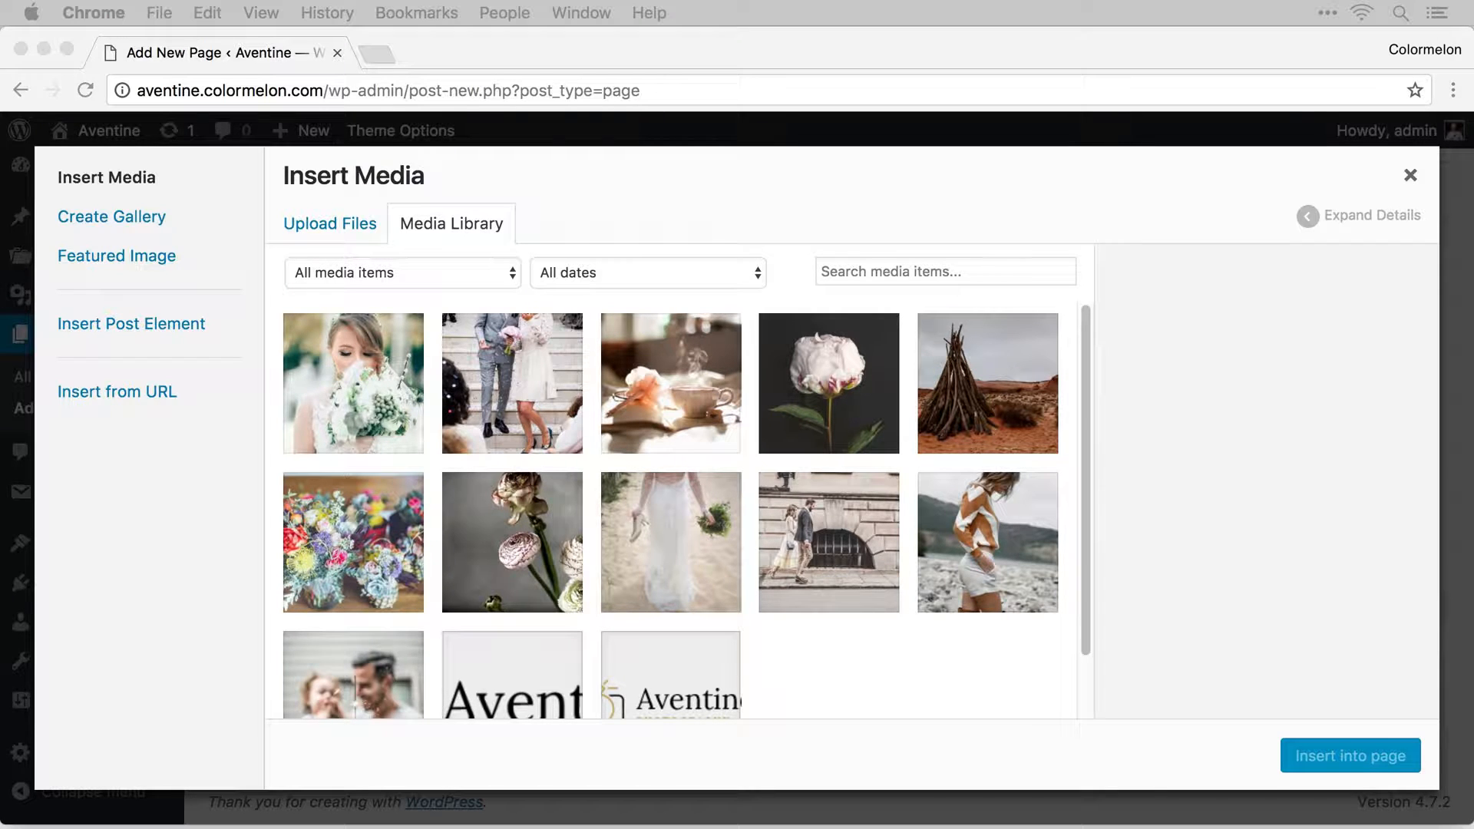
left_click_drag(1137, 514, 798, 430)
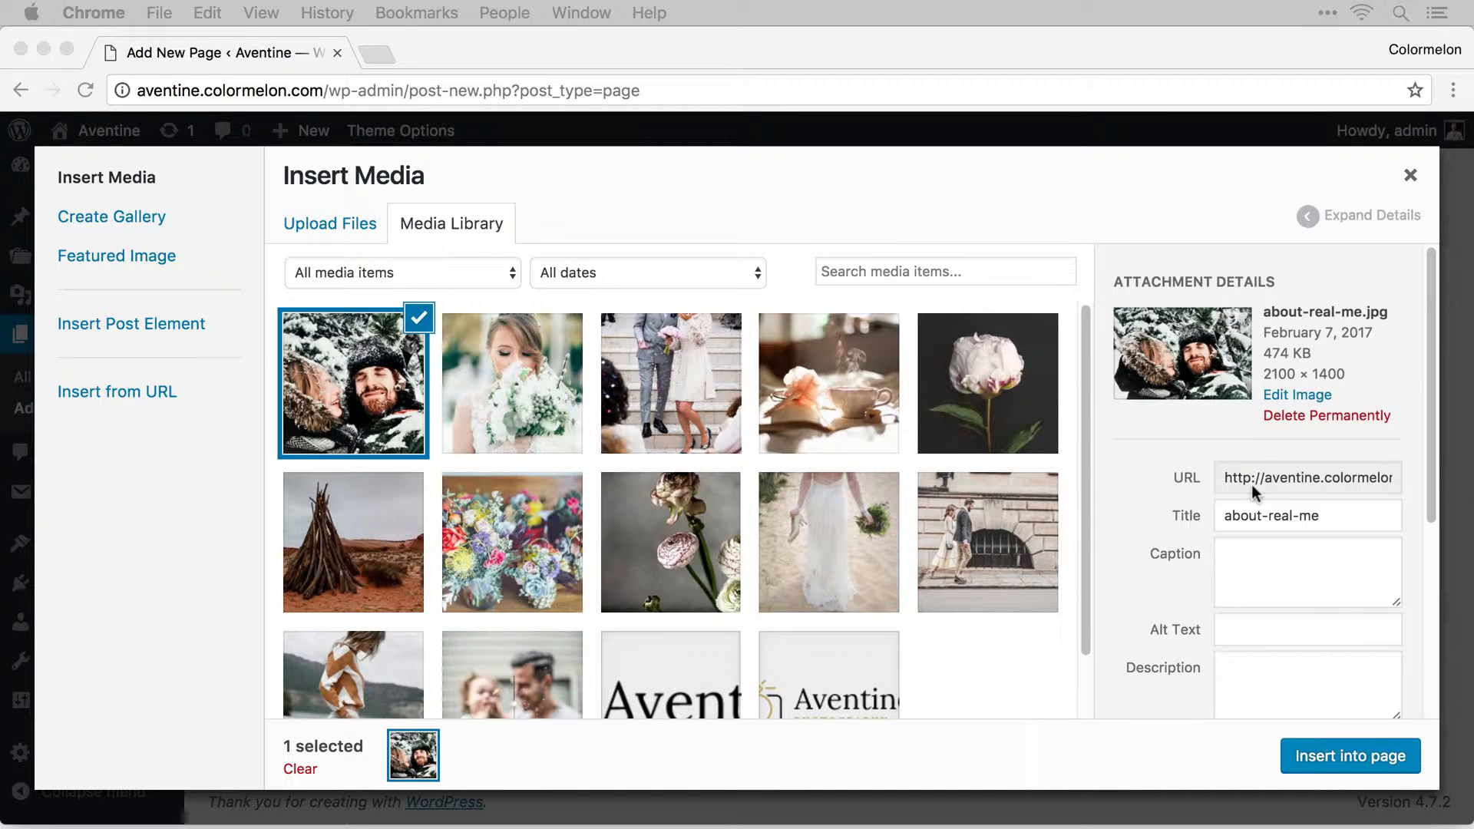
left_click(1356, 756)
left_click(1298, 758)
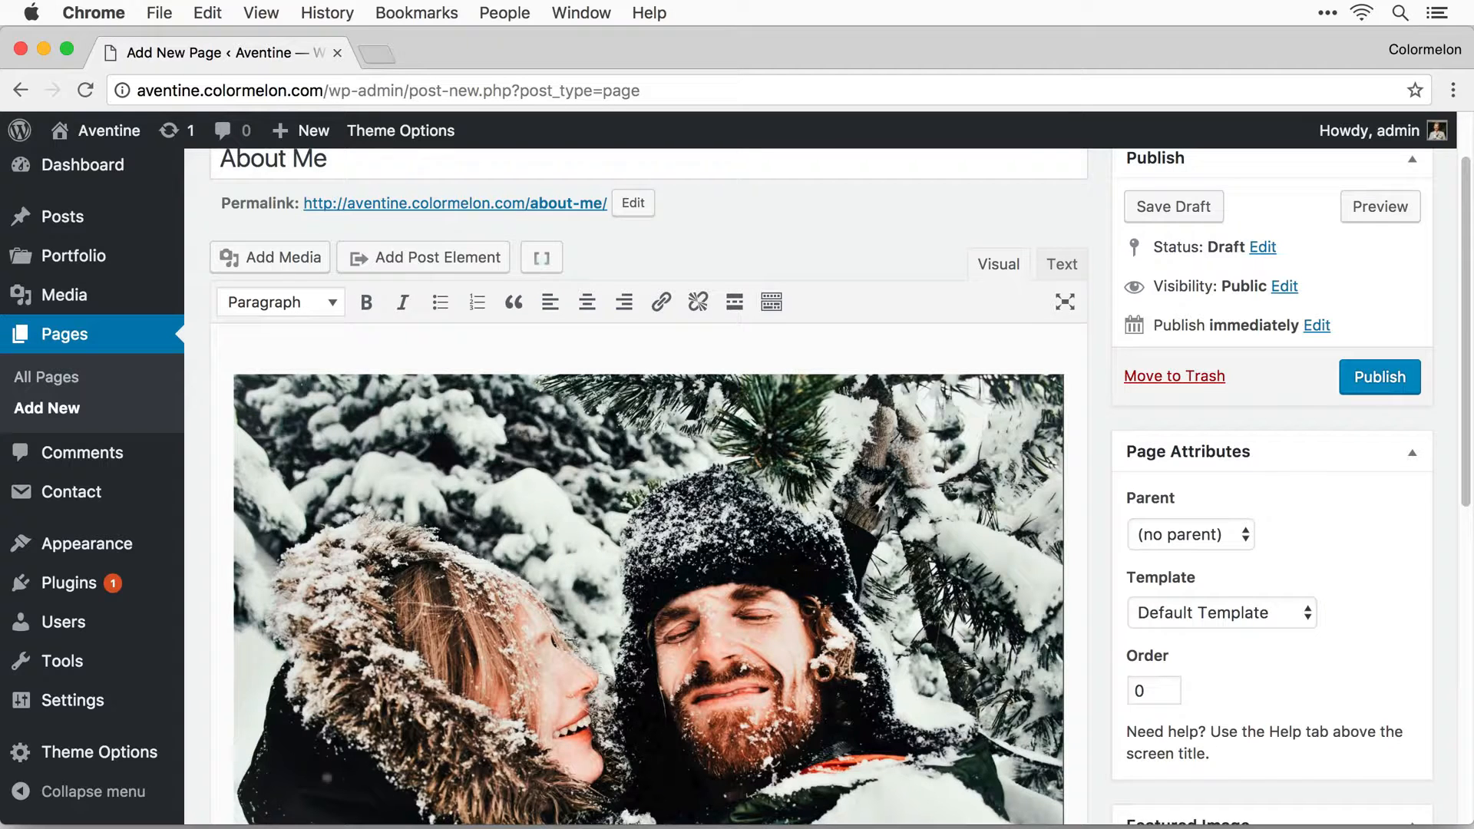
scroll(737, 492, "up", 2)
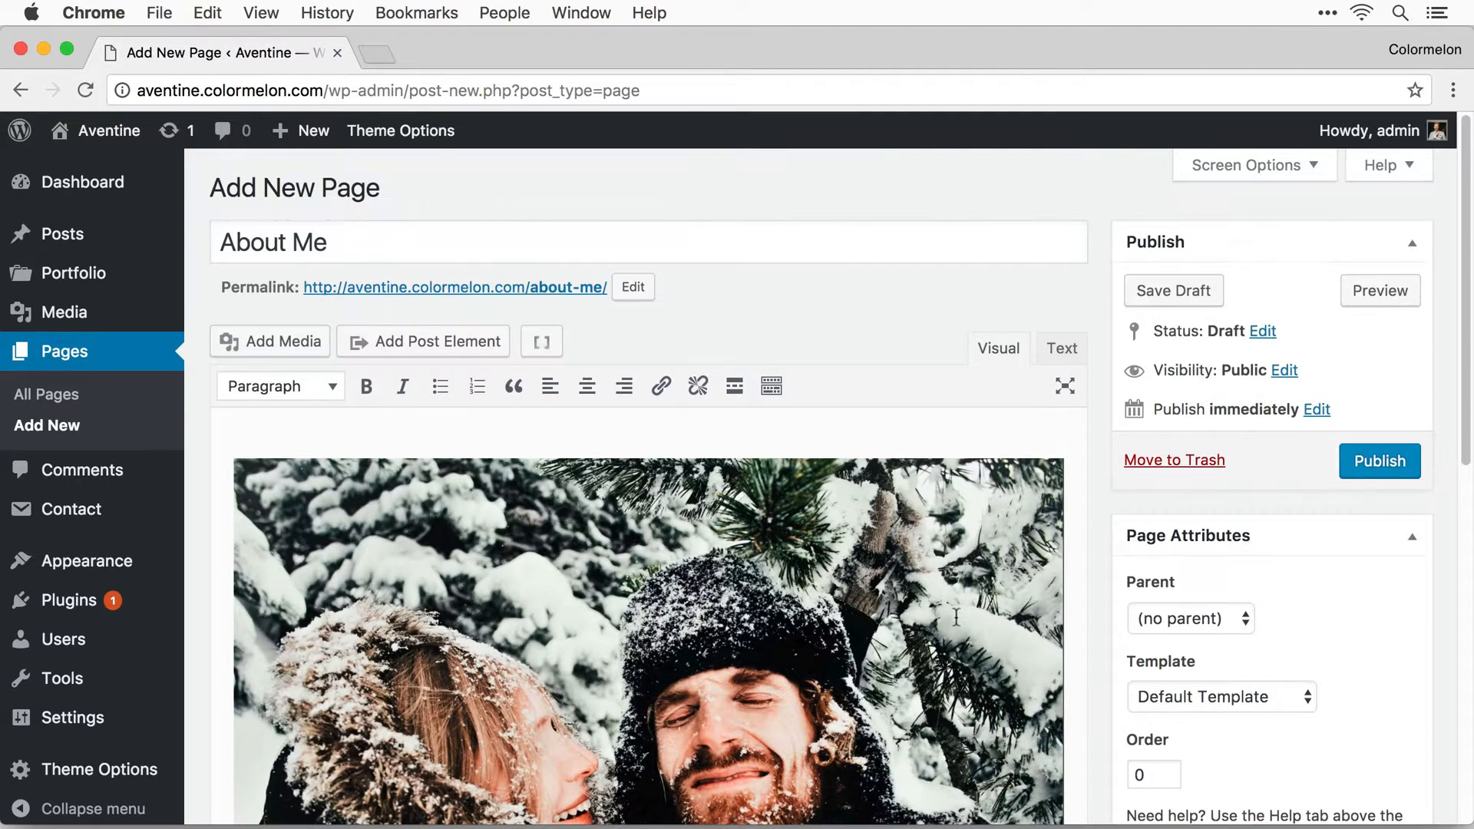
left_click(1387, 476)
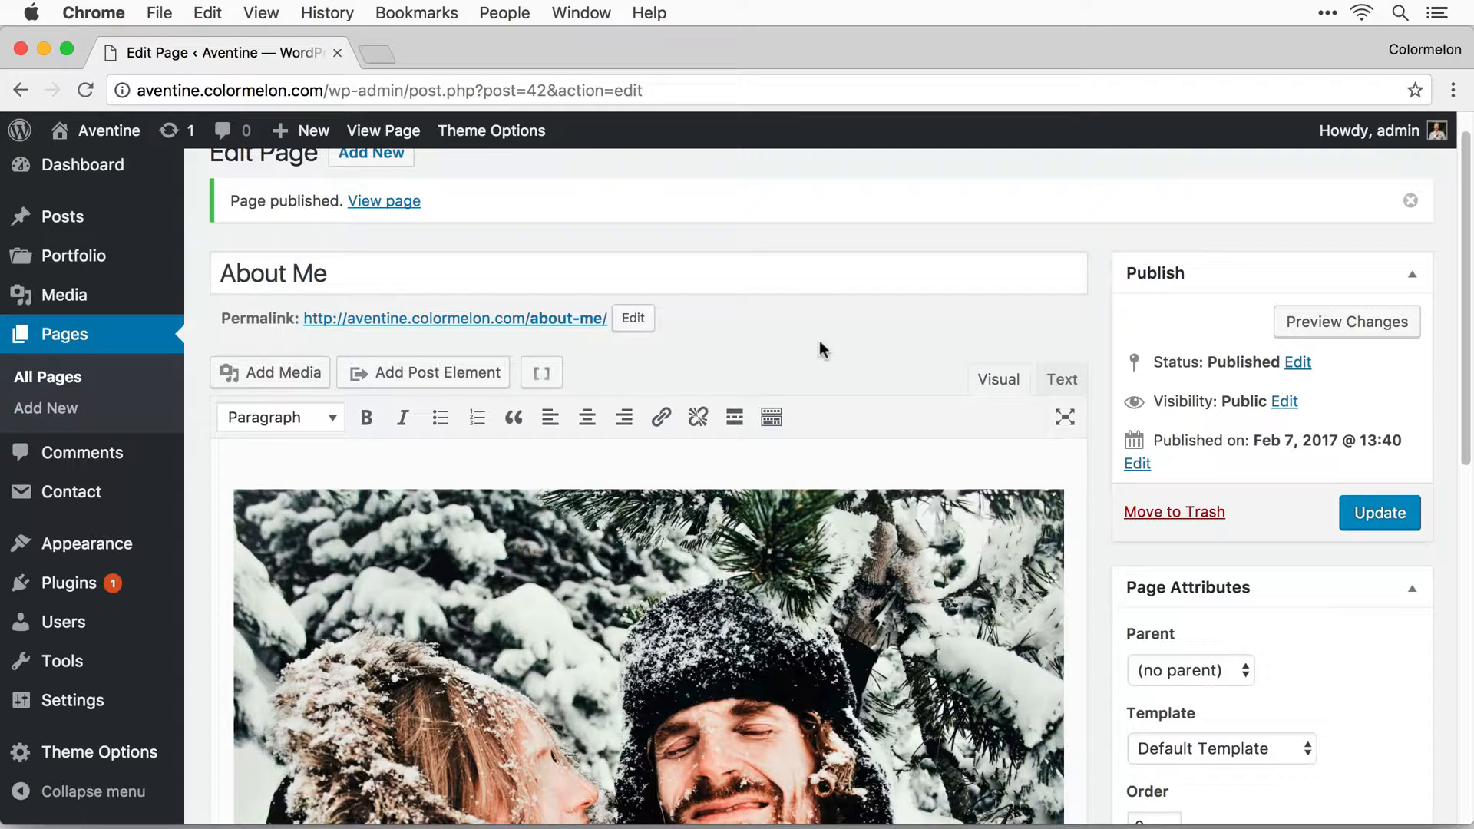
Create a new page titled "Contact Me".
left_click(48, 408)
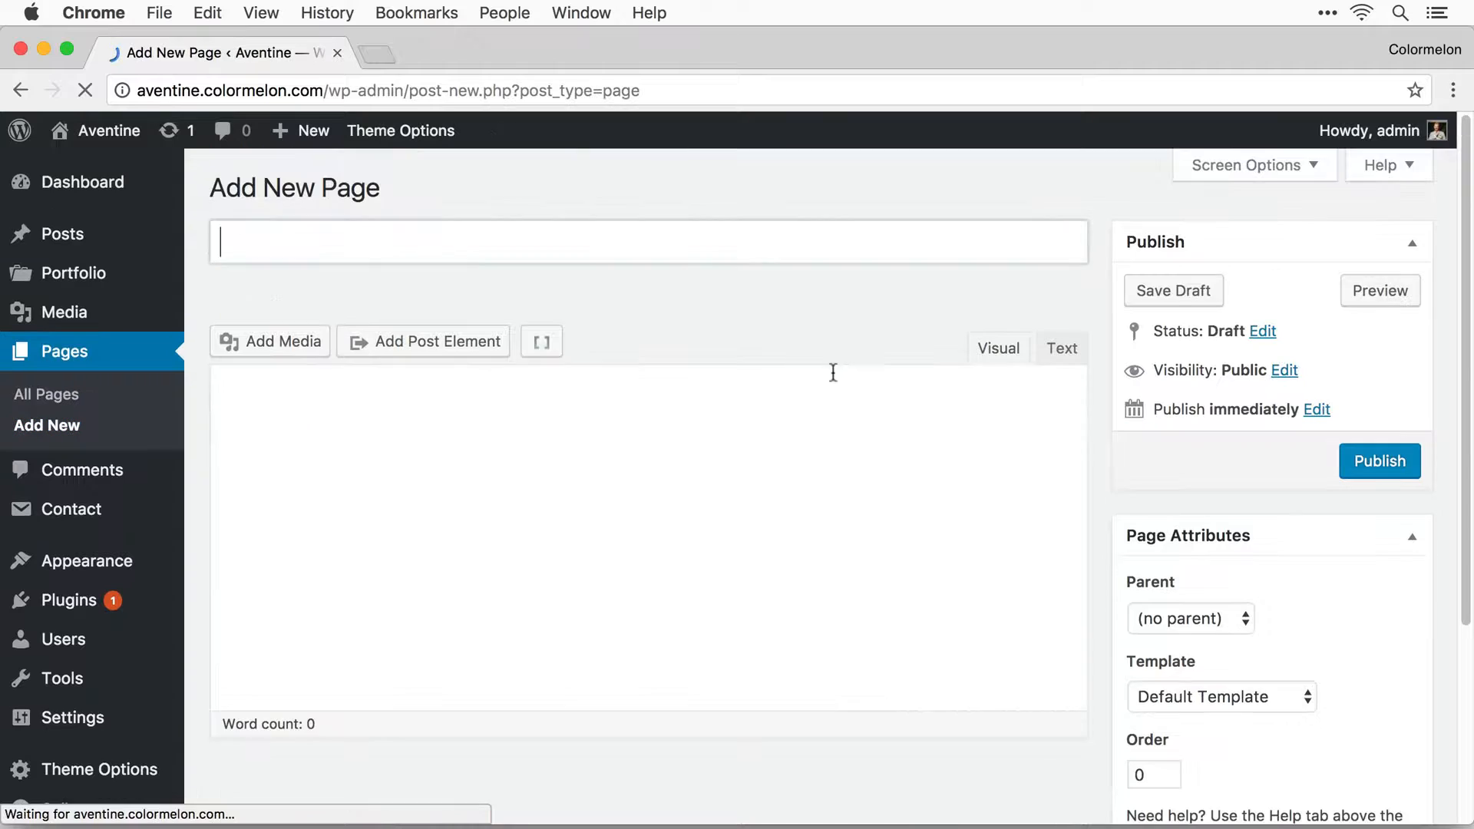
left_click(665, 245)
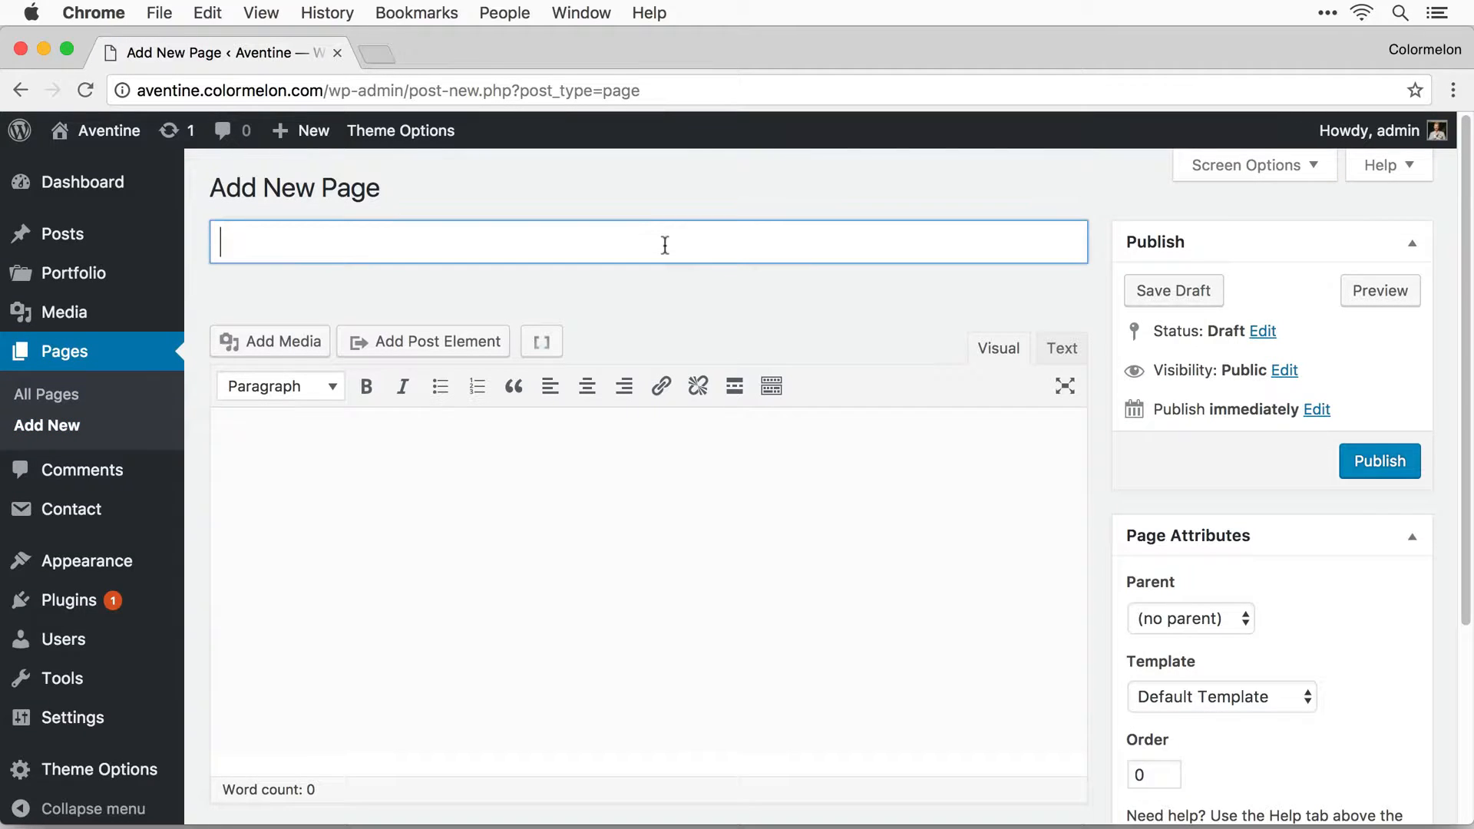
type("Contact Me")
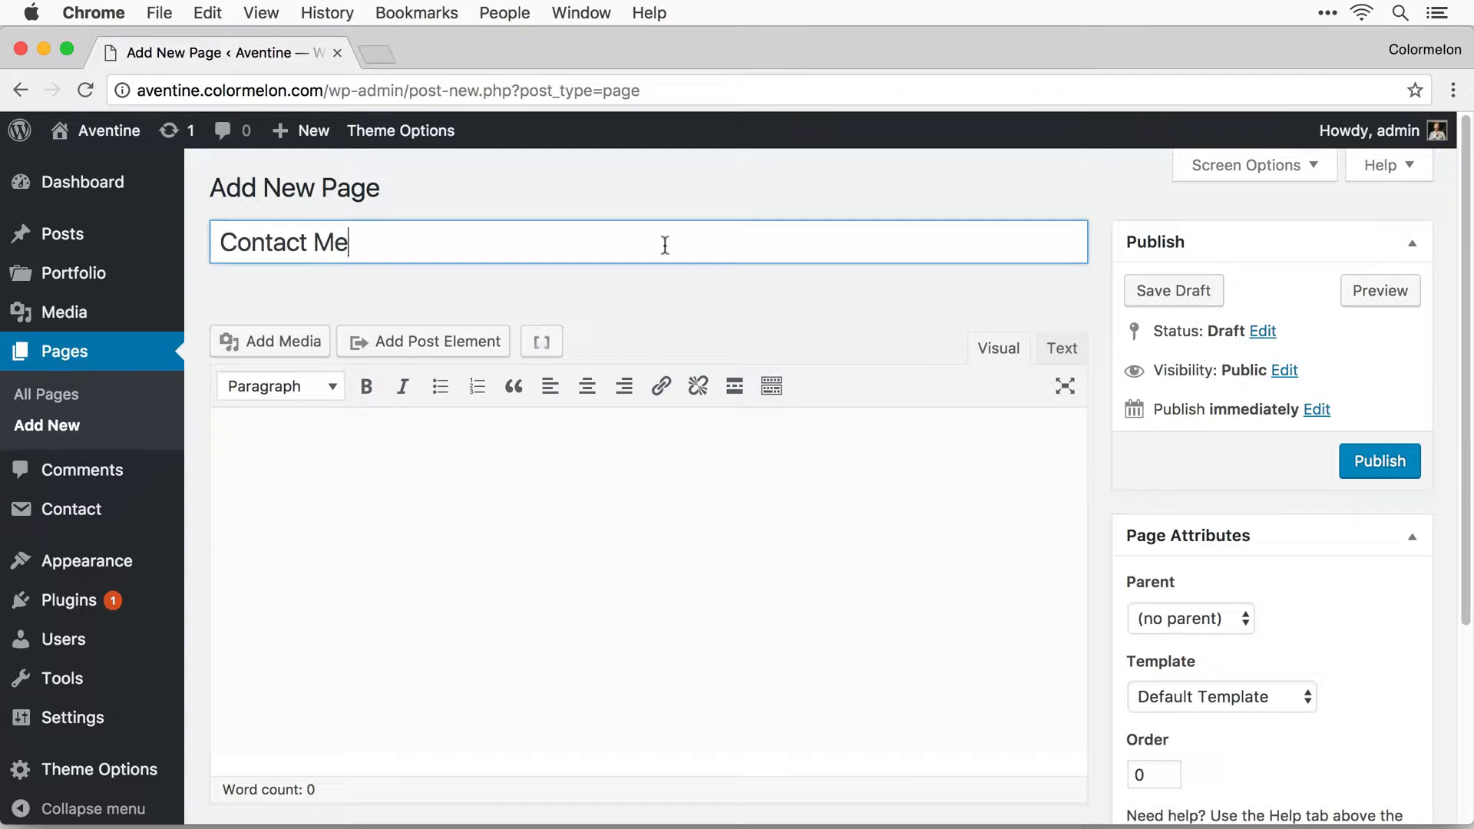
key("Tab")
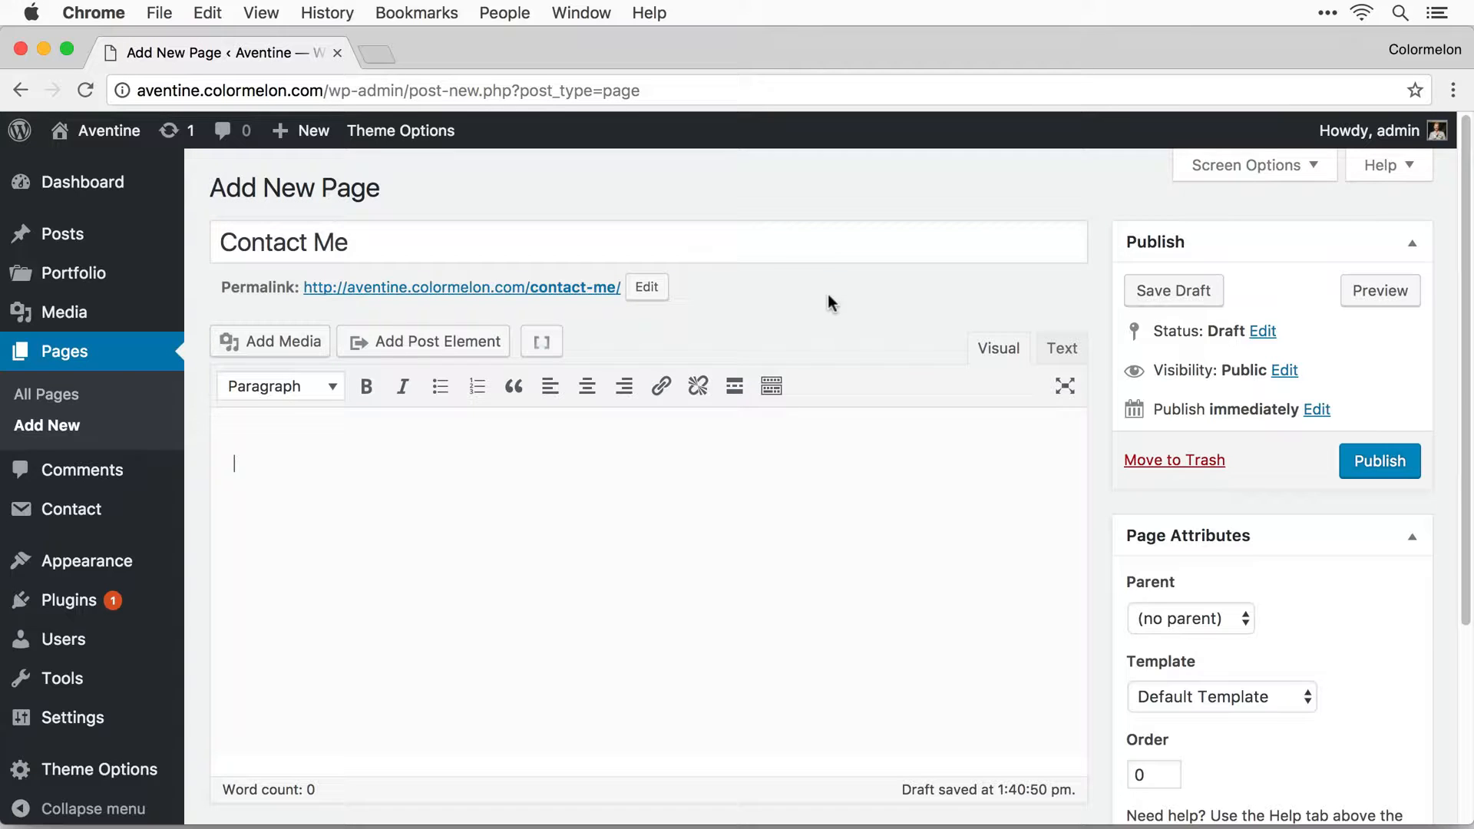
left_click(716, 248)
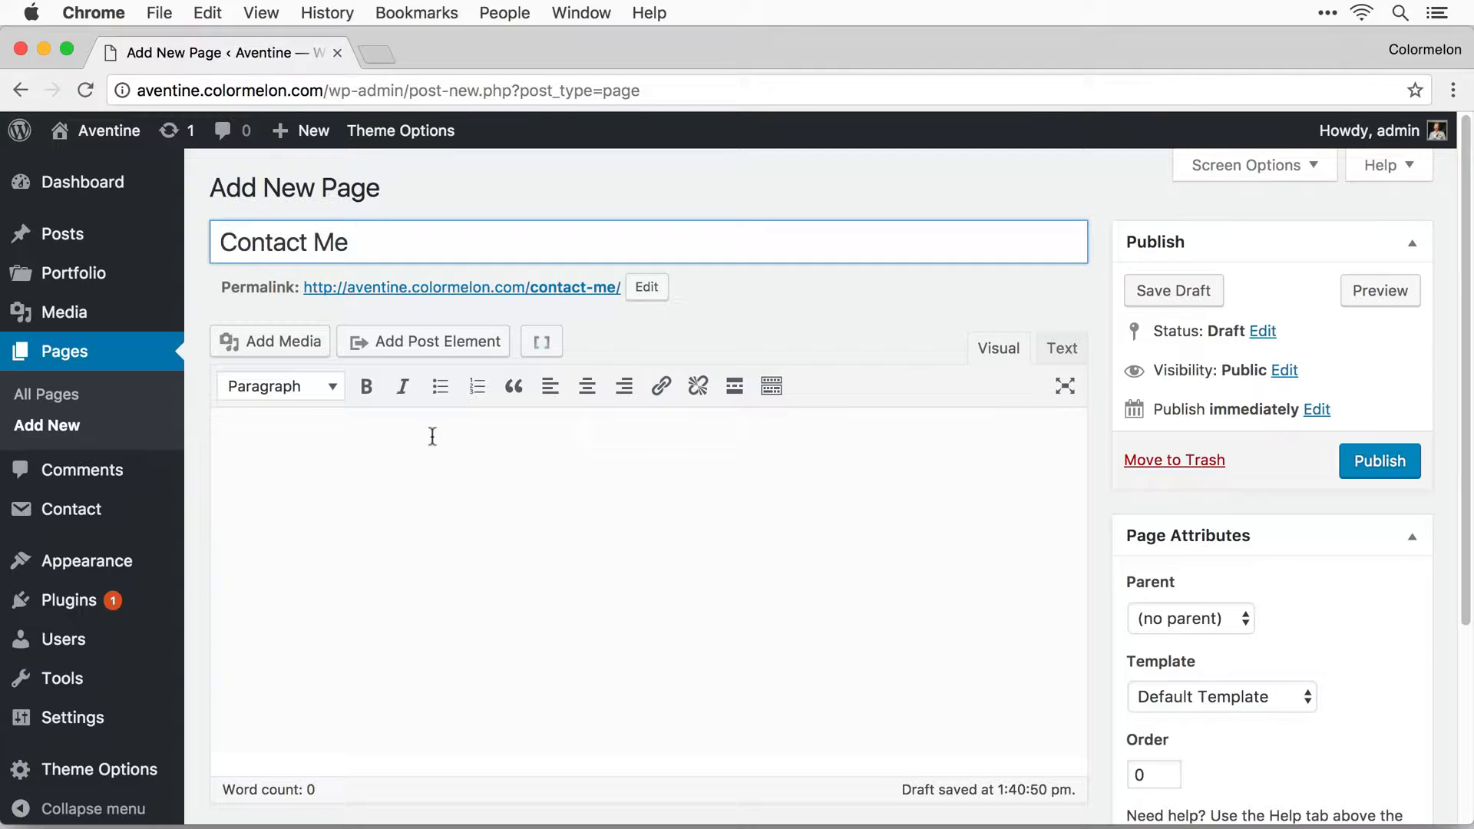
Add the paragraph beginning "I would love to capture your love story" to the page body and center it.
left_click(396, 437)
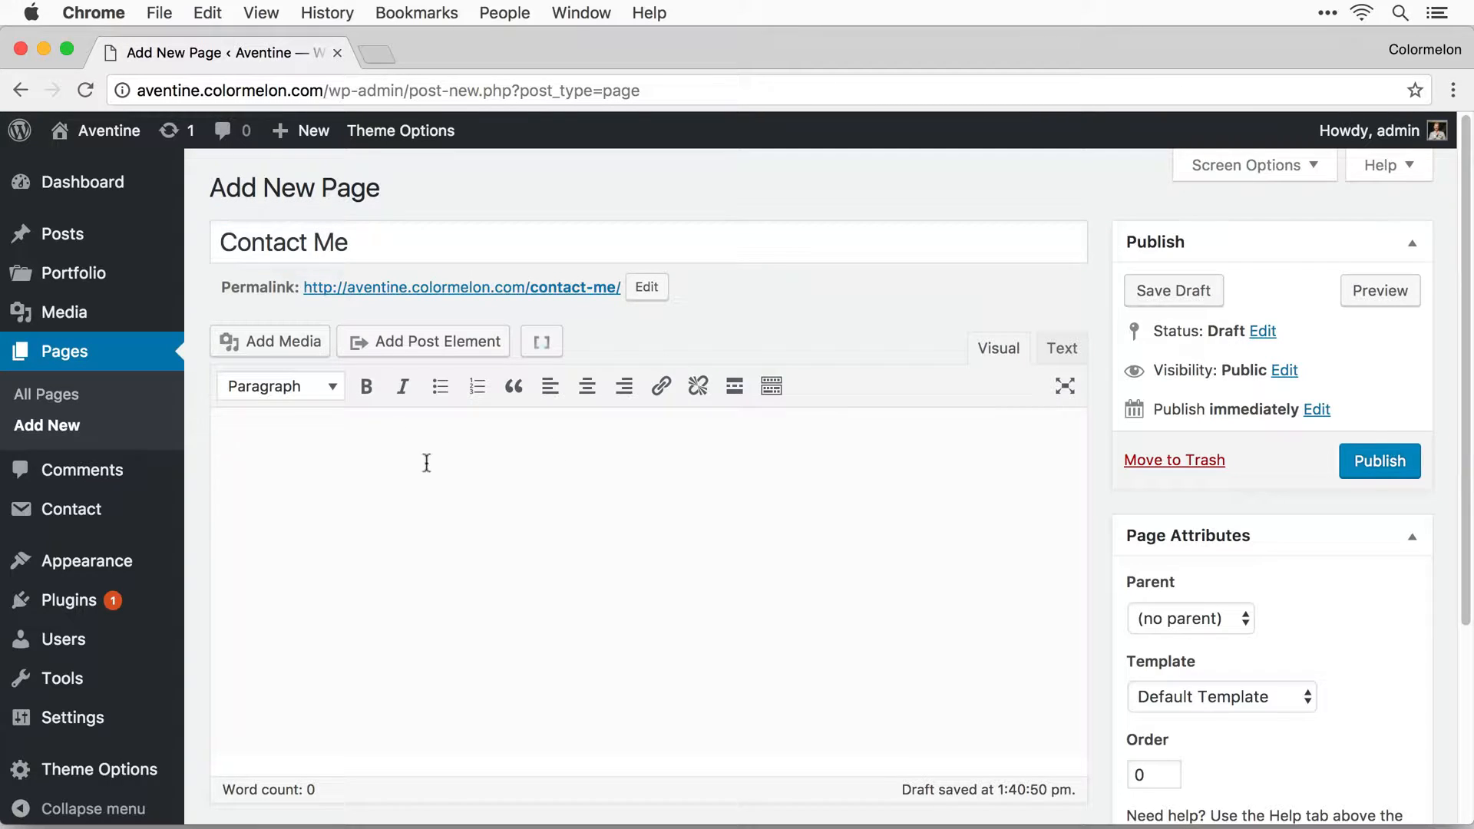
type("I would love to capture your love story and help you preserve some of the most precious memories of your life. Go ahead and get in touch with me and we will start planning your special event as soon as possible.")
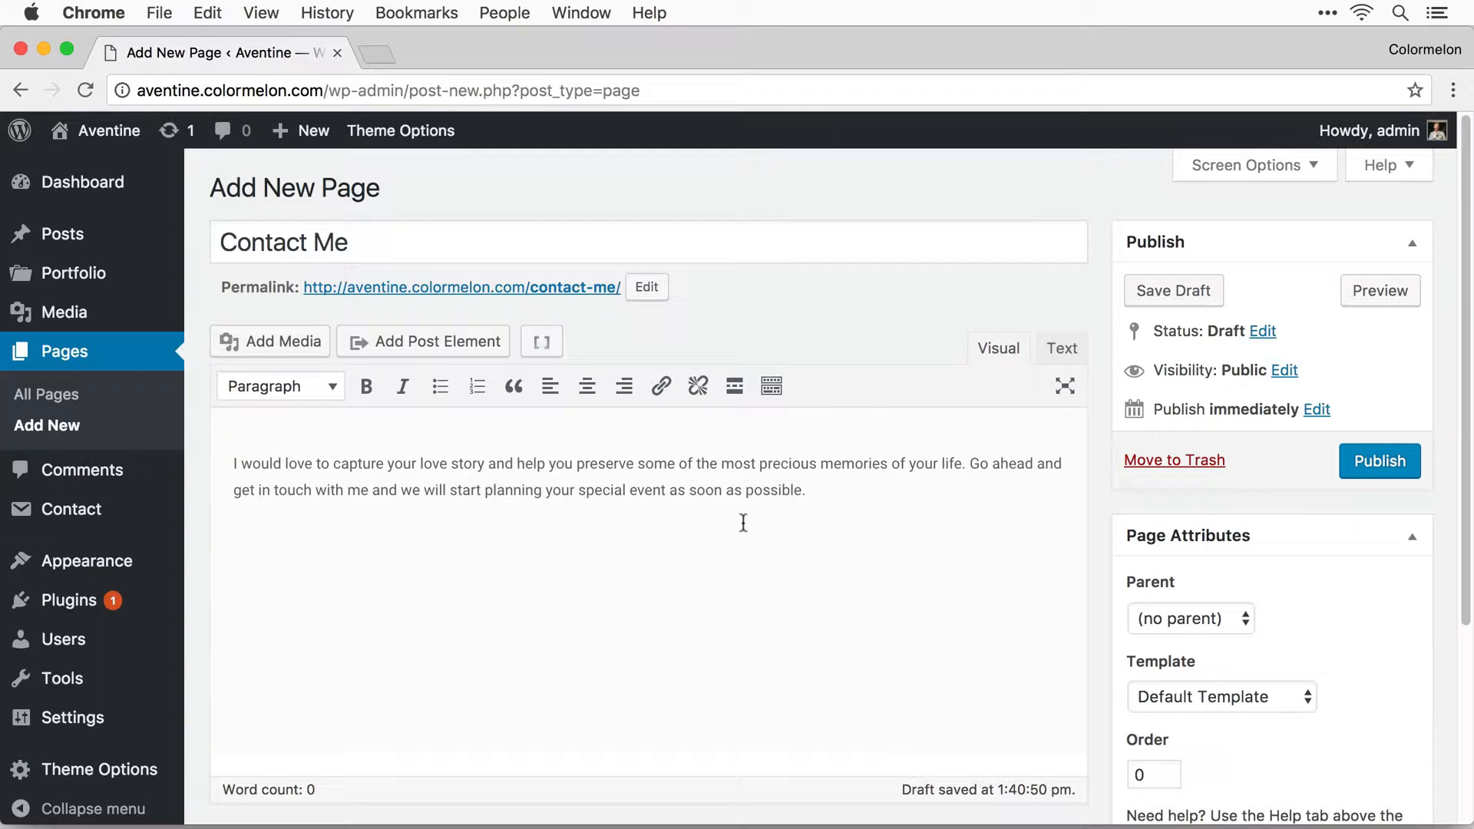
left_click_drag(854, 489, 226, 439)
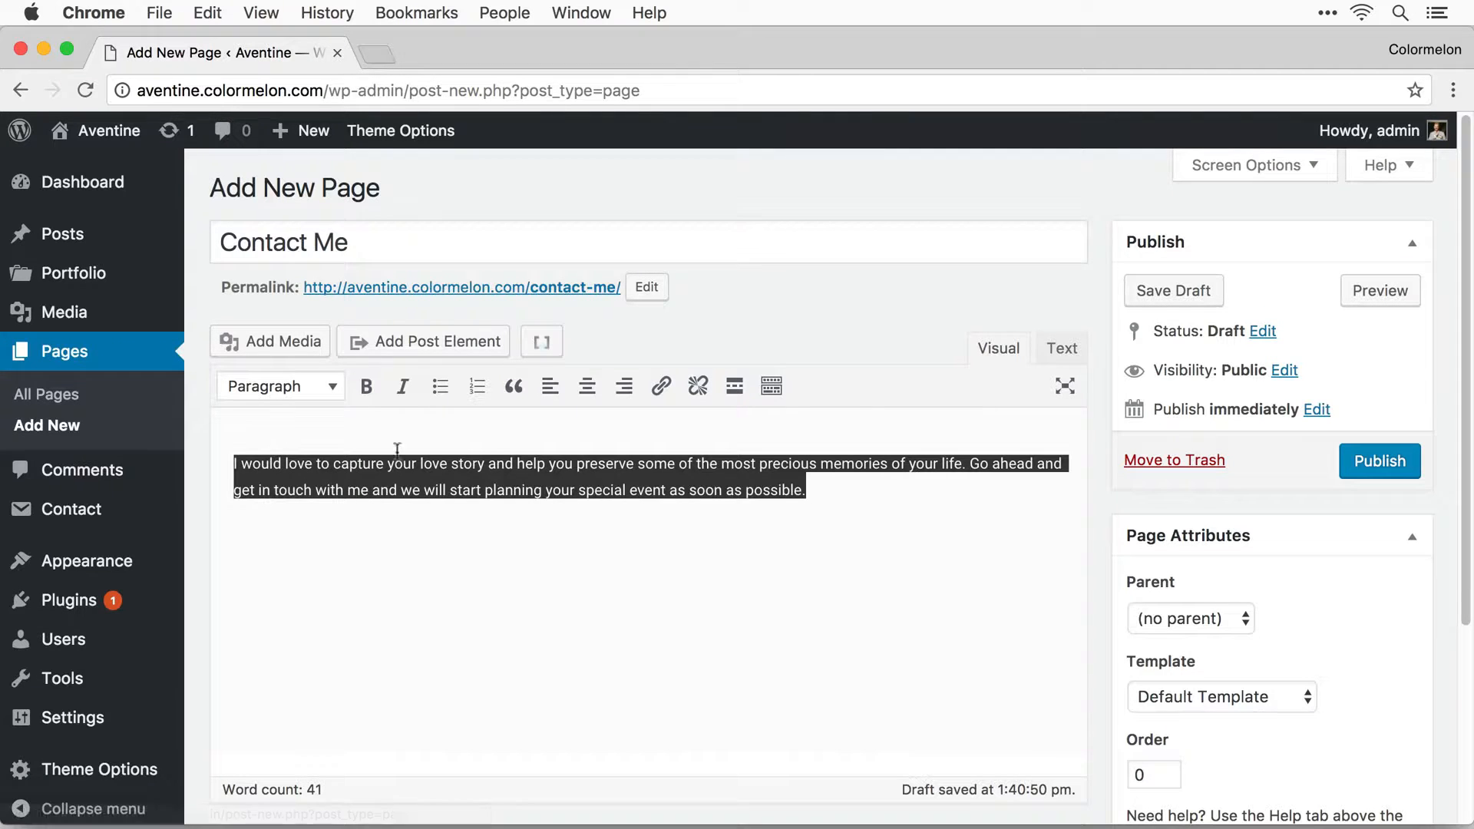
left_click(589, 395)
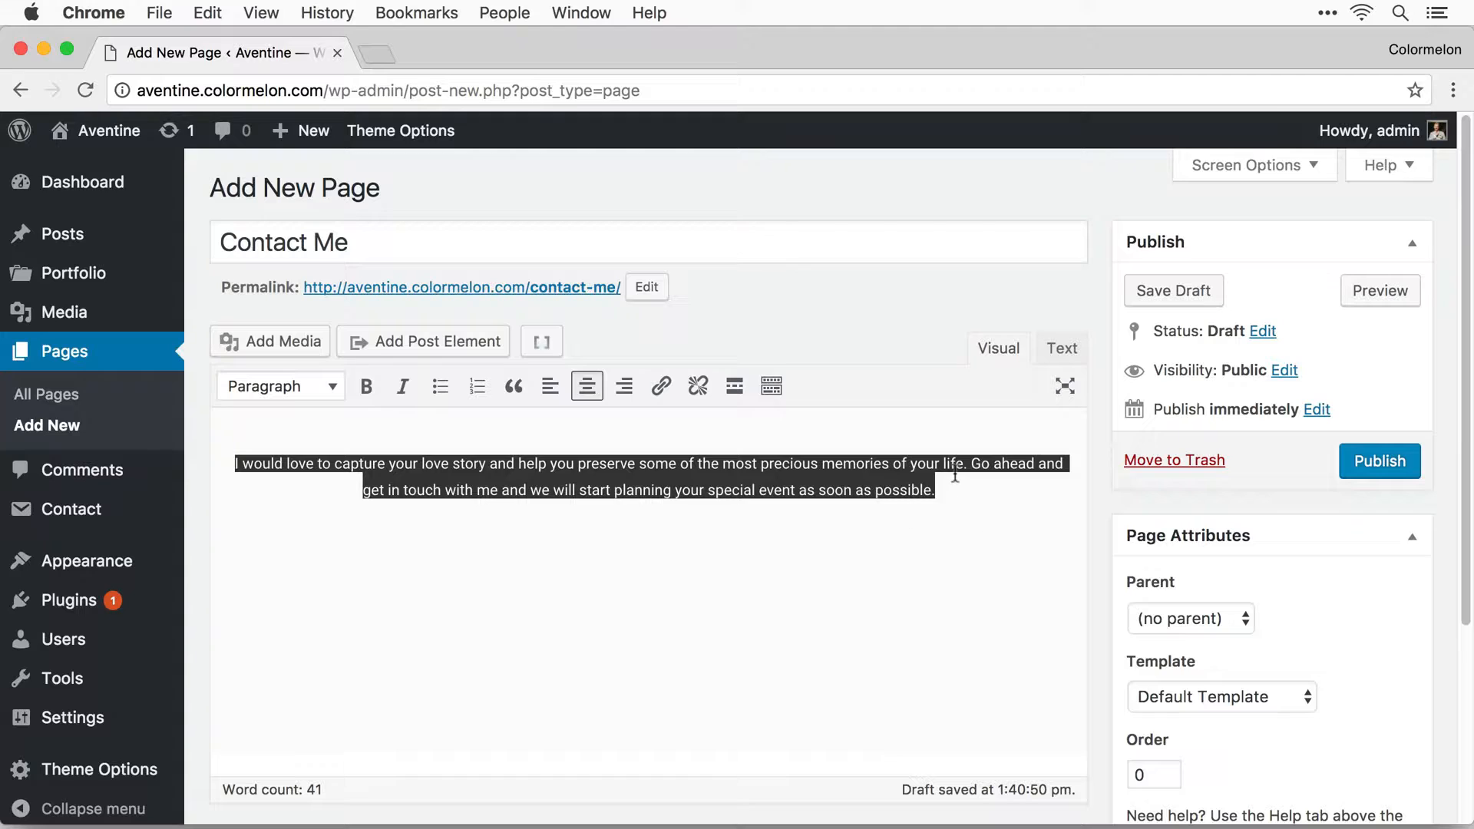
left_click(970, 535)
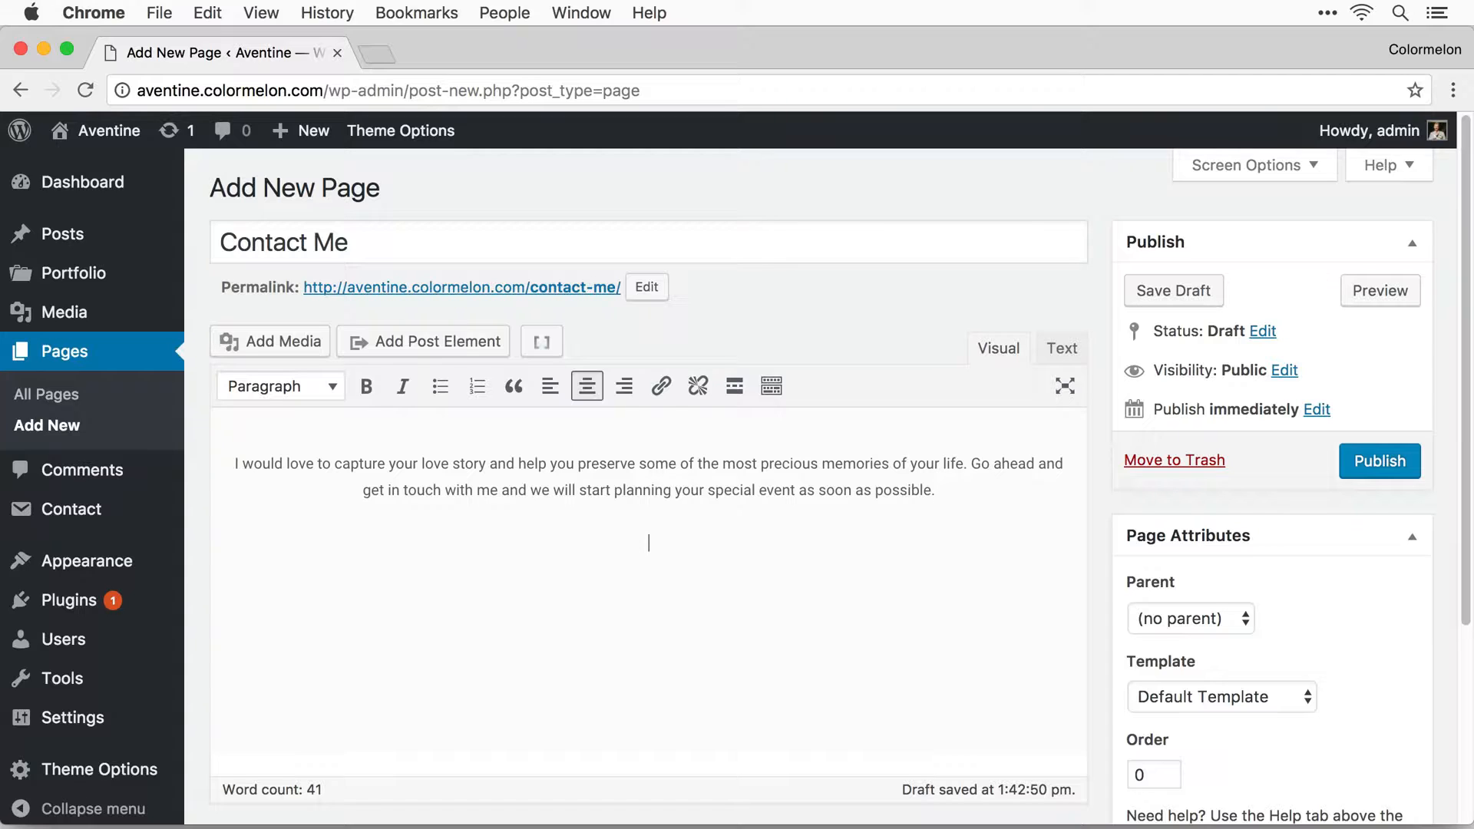
Insert a one half and a one half (last) column shortcode below the intro paragraph.
left_click(541, 349)
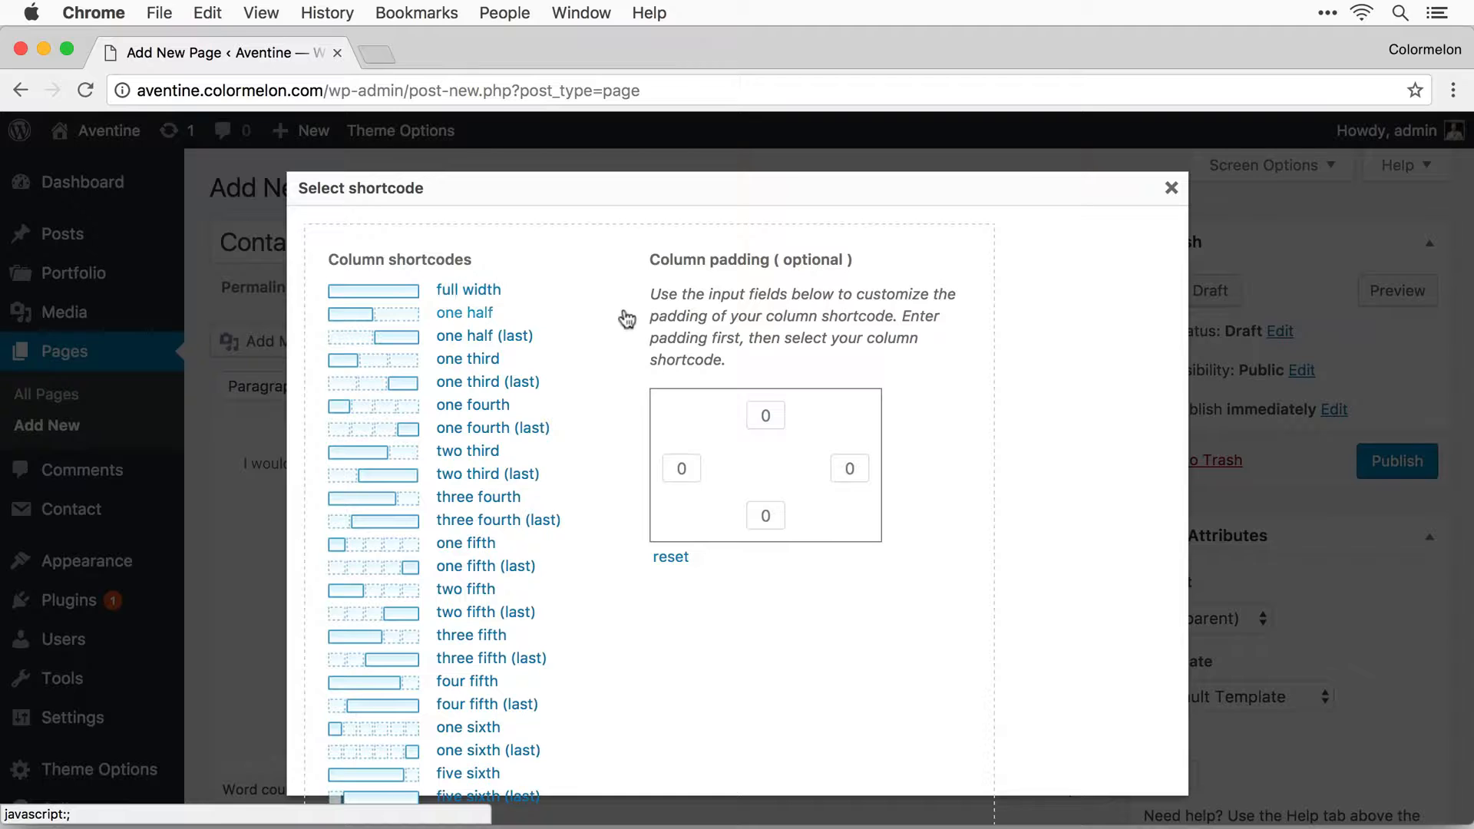
left_click(492, 315)
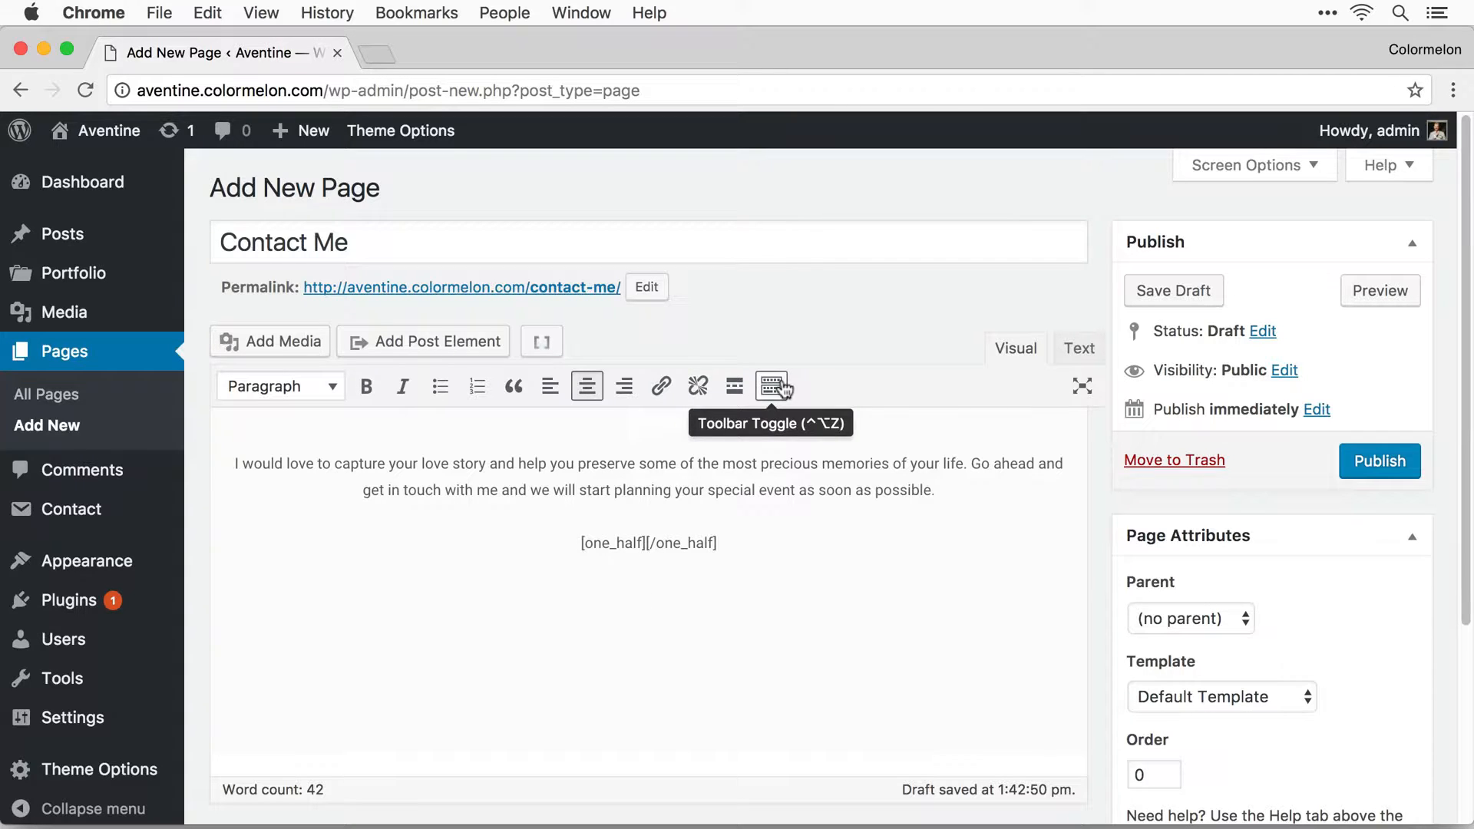
left_click(543, 343)
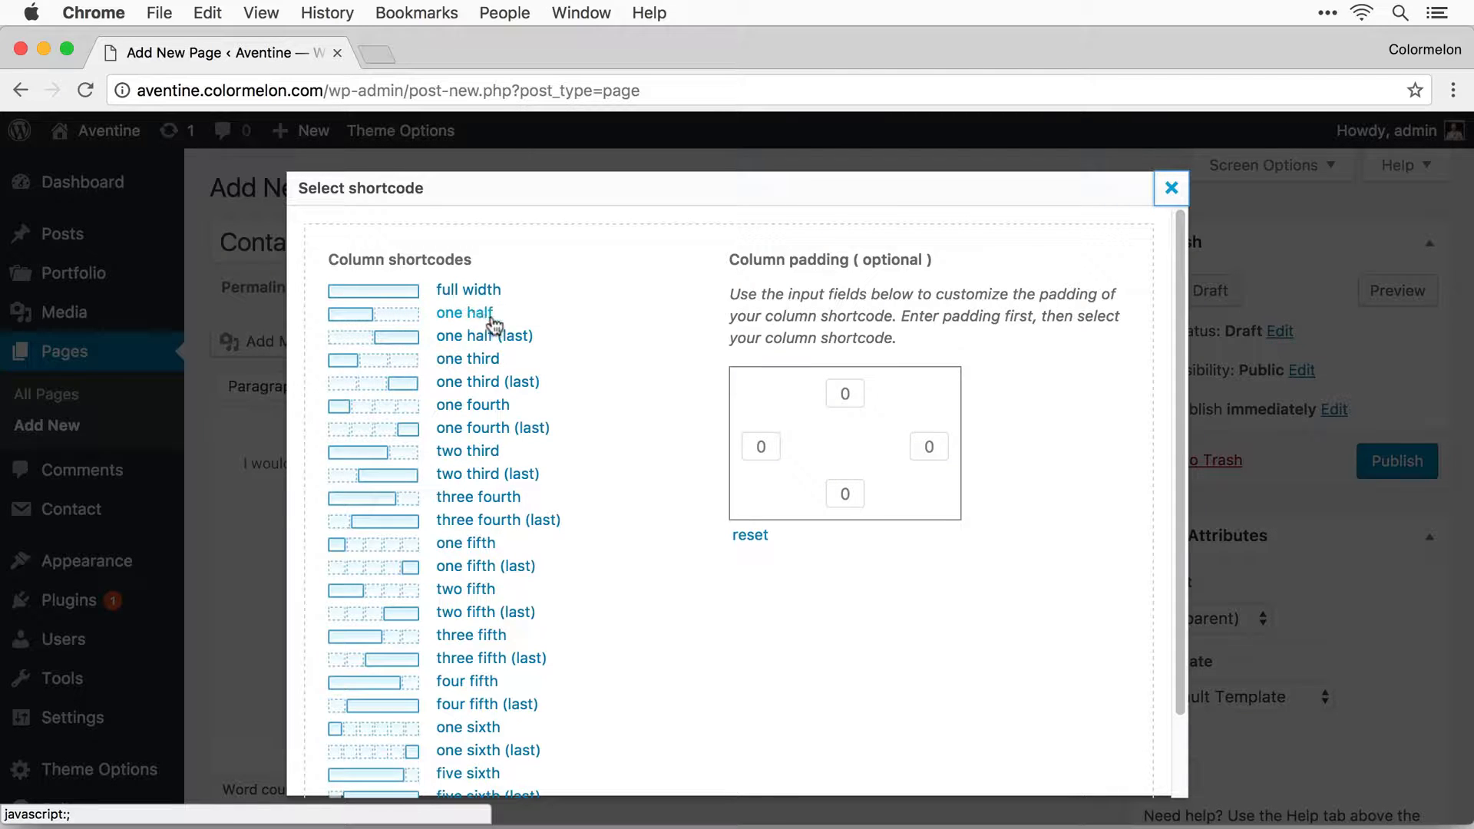
left_click(518, 344)
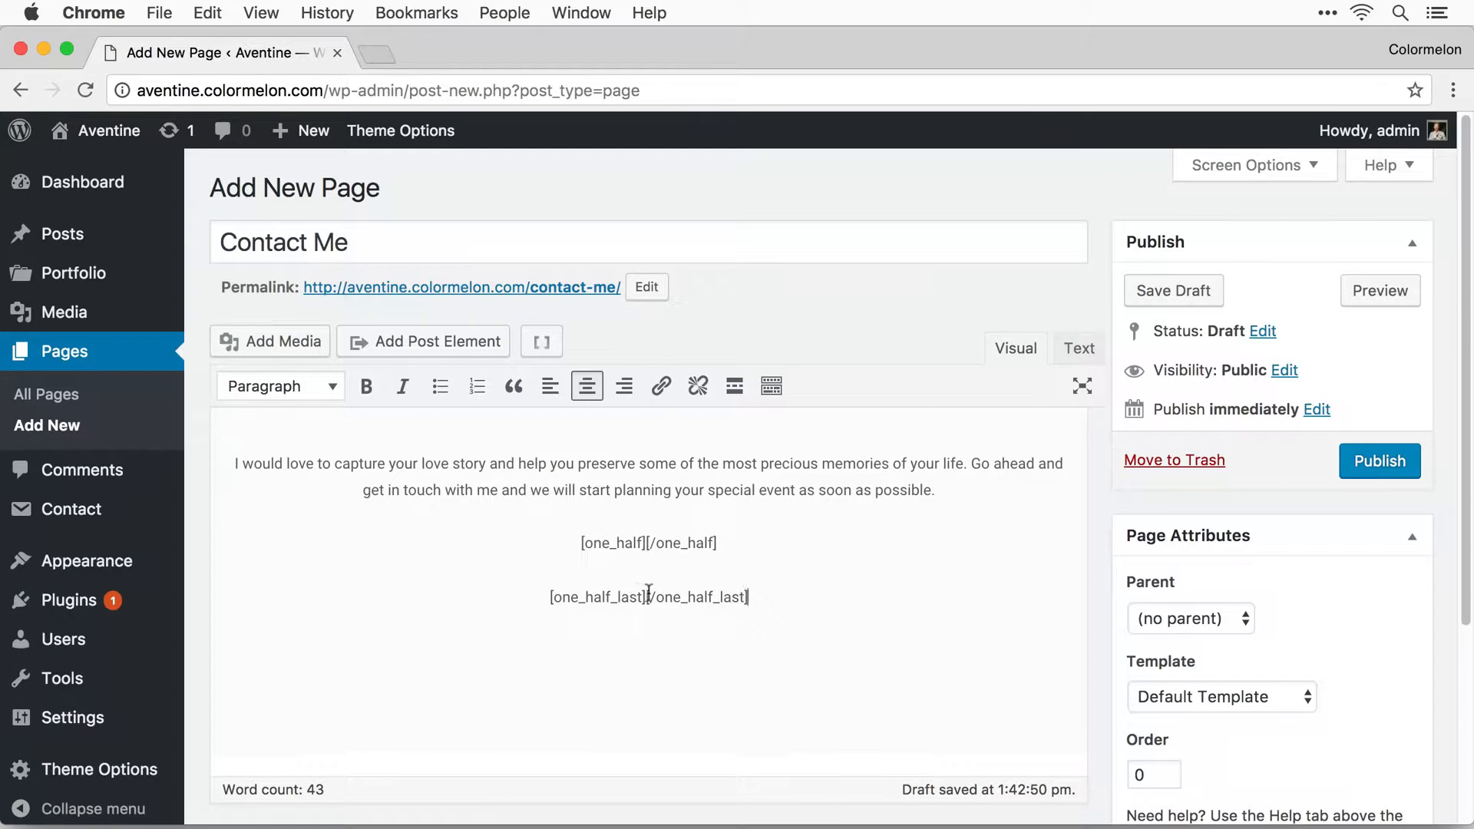
Put the opening and closing tags of both column shortcodes on separate lines and remove their center alignment.
left_click(647, 596)
key("Return")
left_click(647, 543)
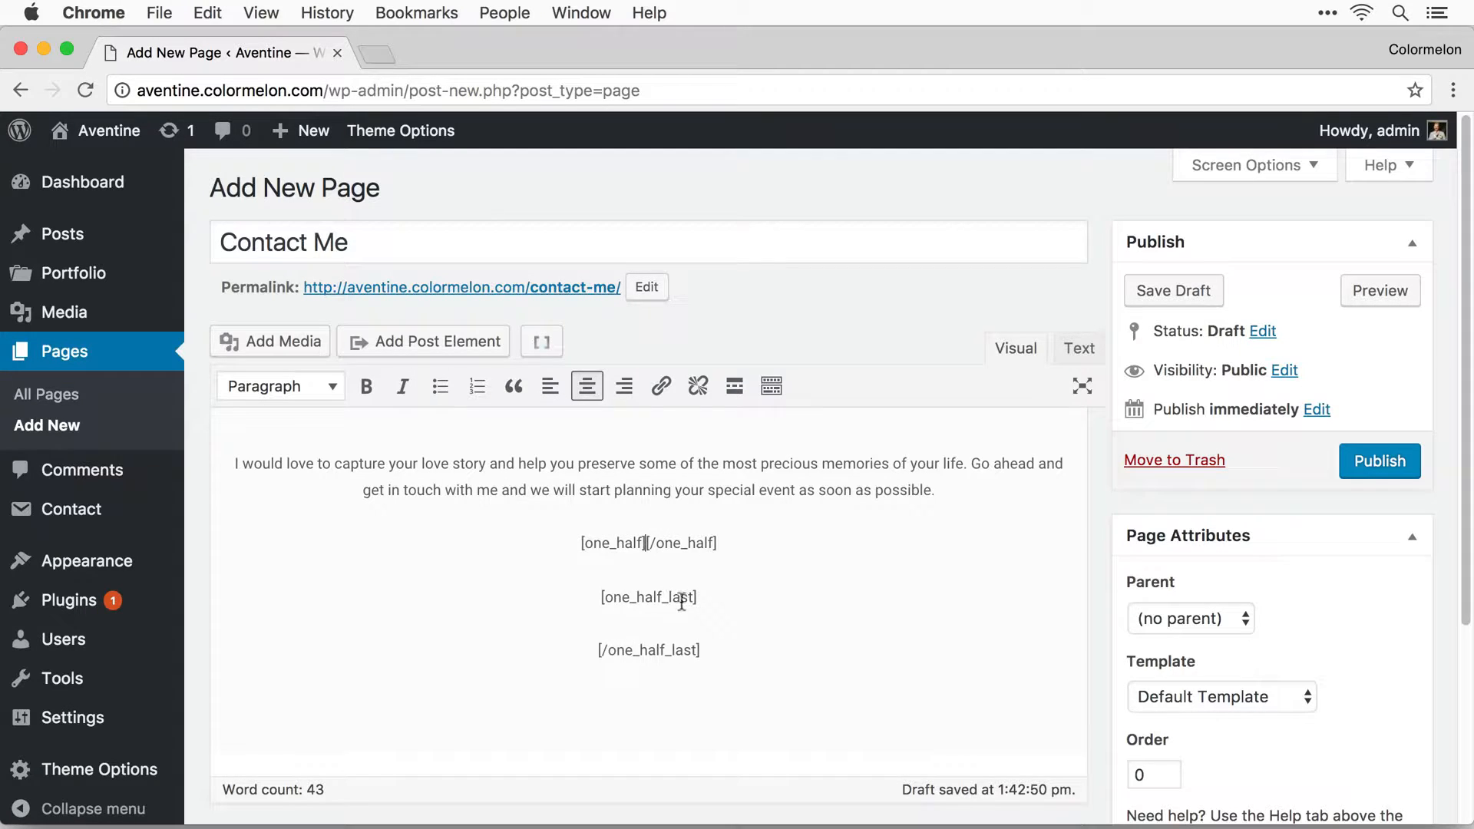
key("Return")
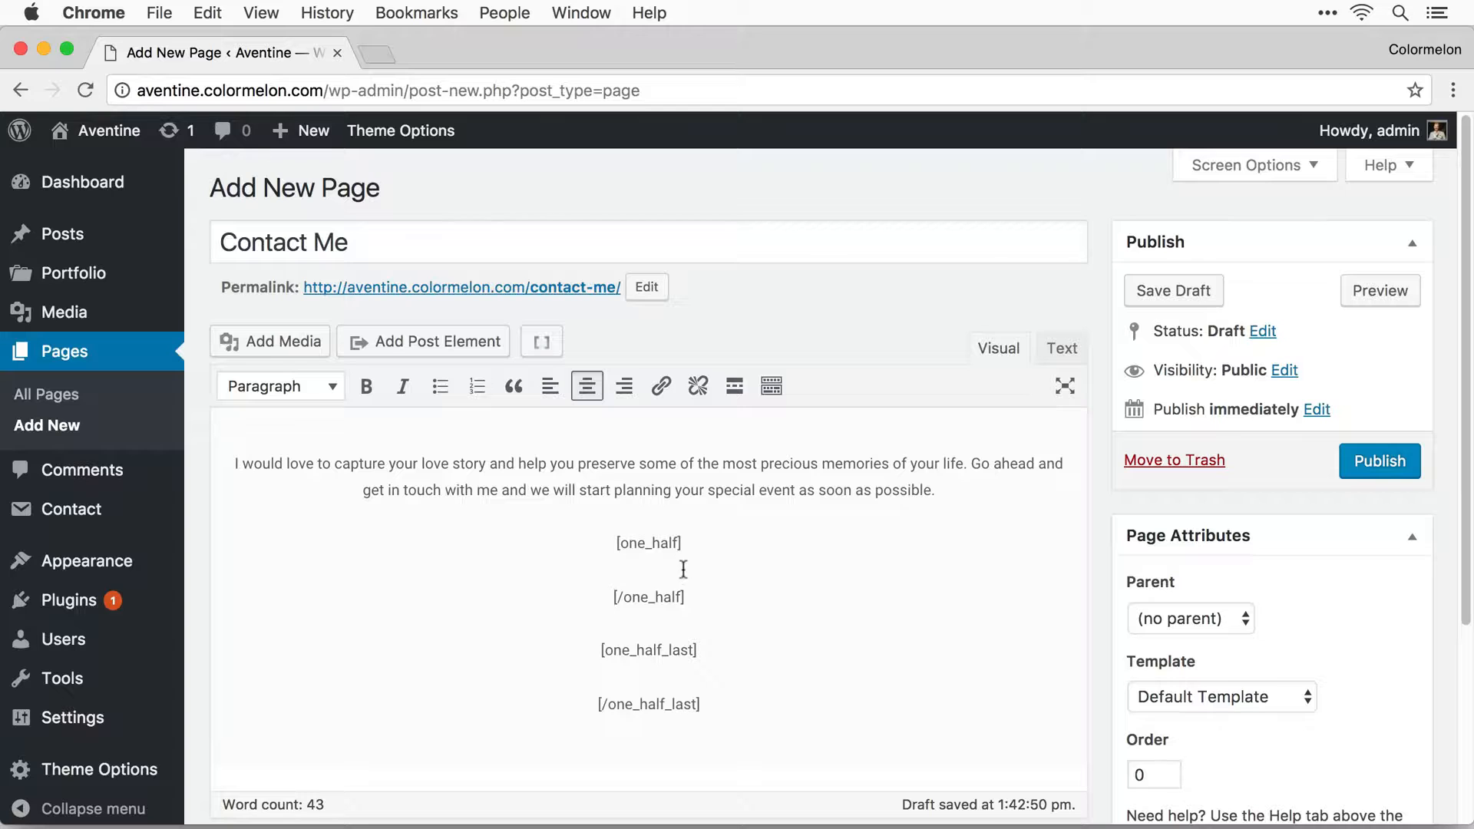
left_click_drag(714, 703, 530, 547)
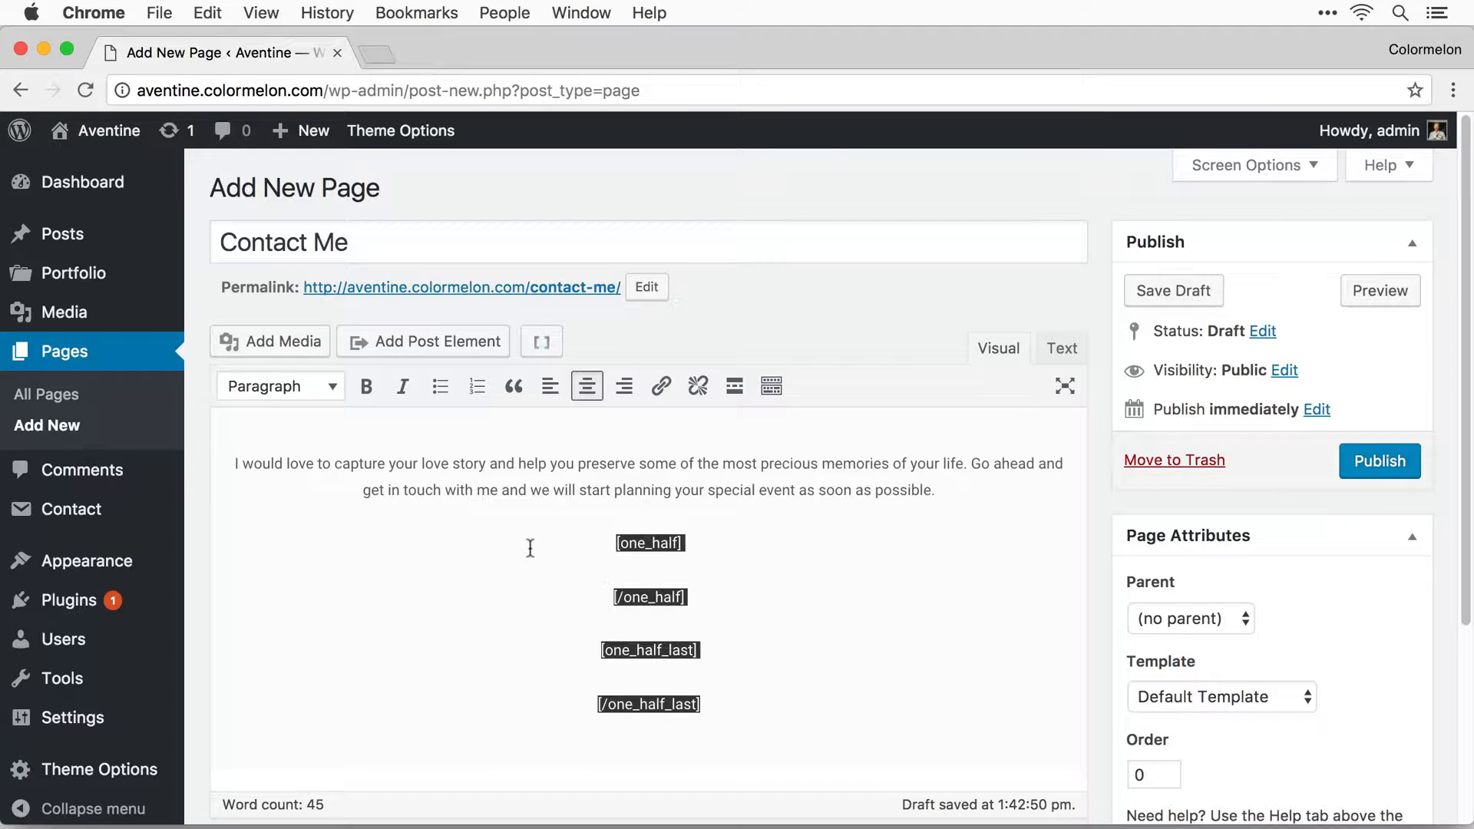
left_click(588, 389)
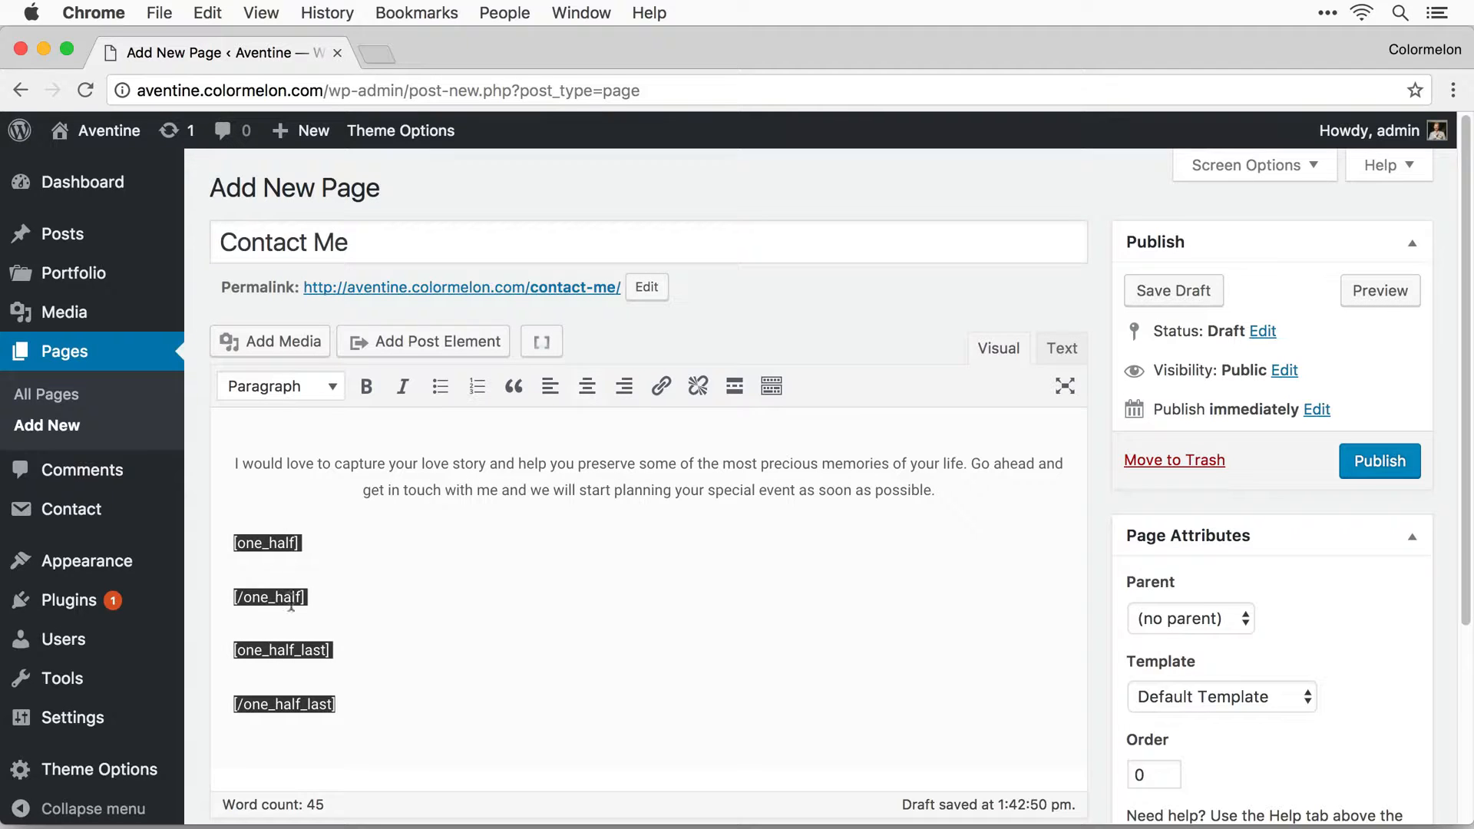
Upload contact-form.jpg and insert it inside the one_half column shortcode.
left_click(385, 543)
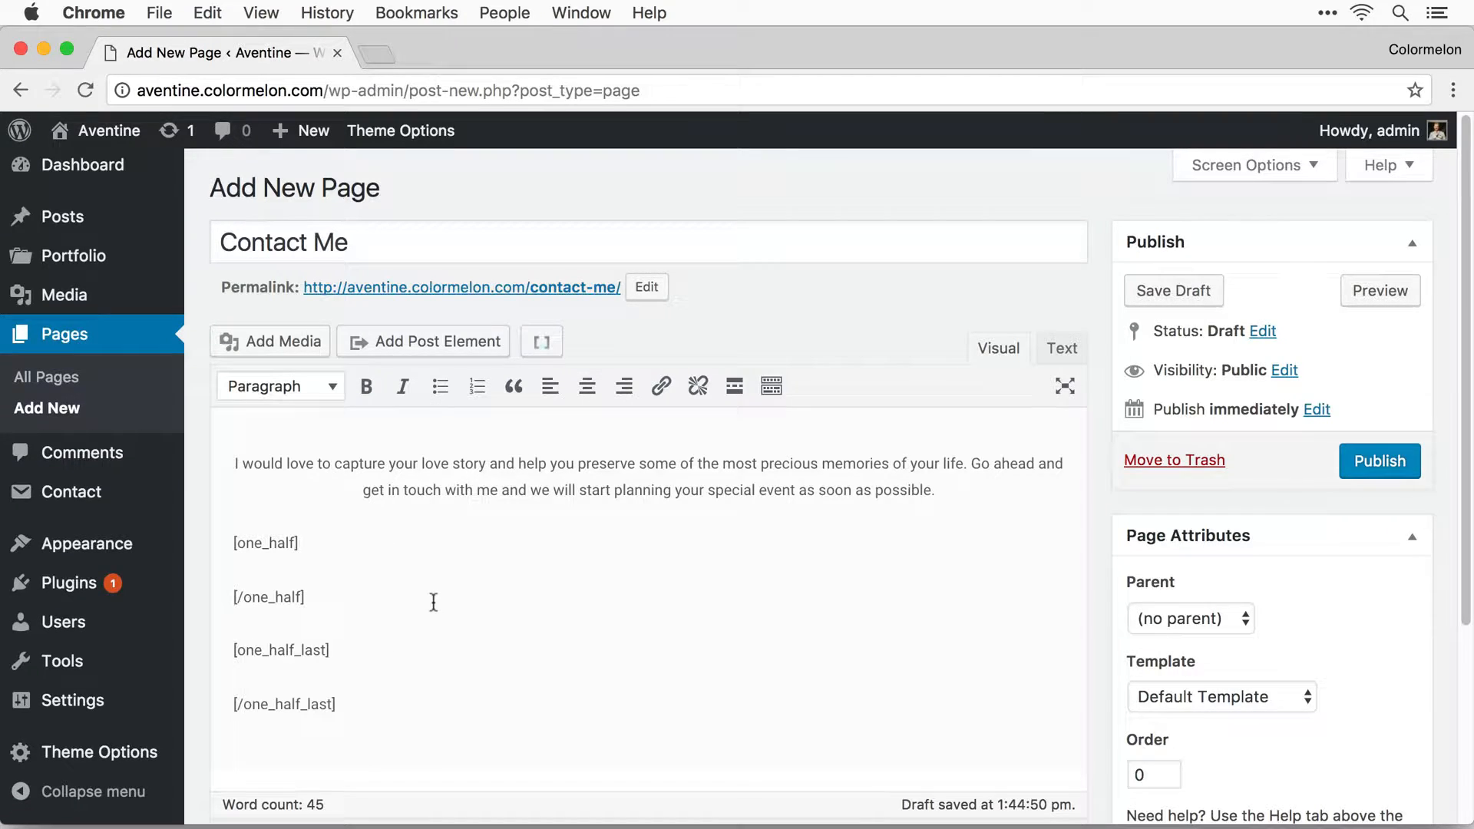
left_click(313, 353)
key("super+Tab")
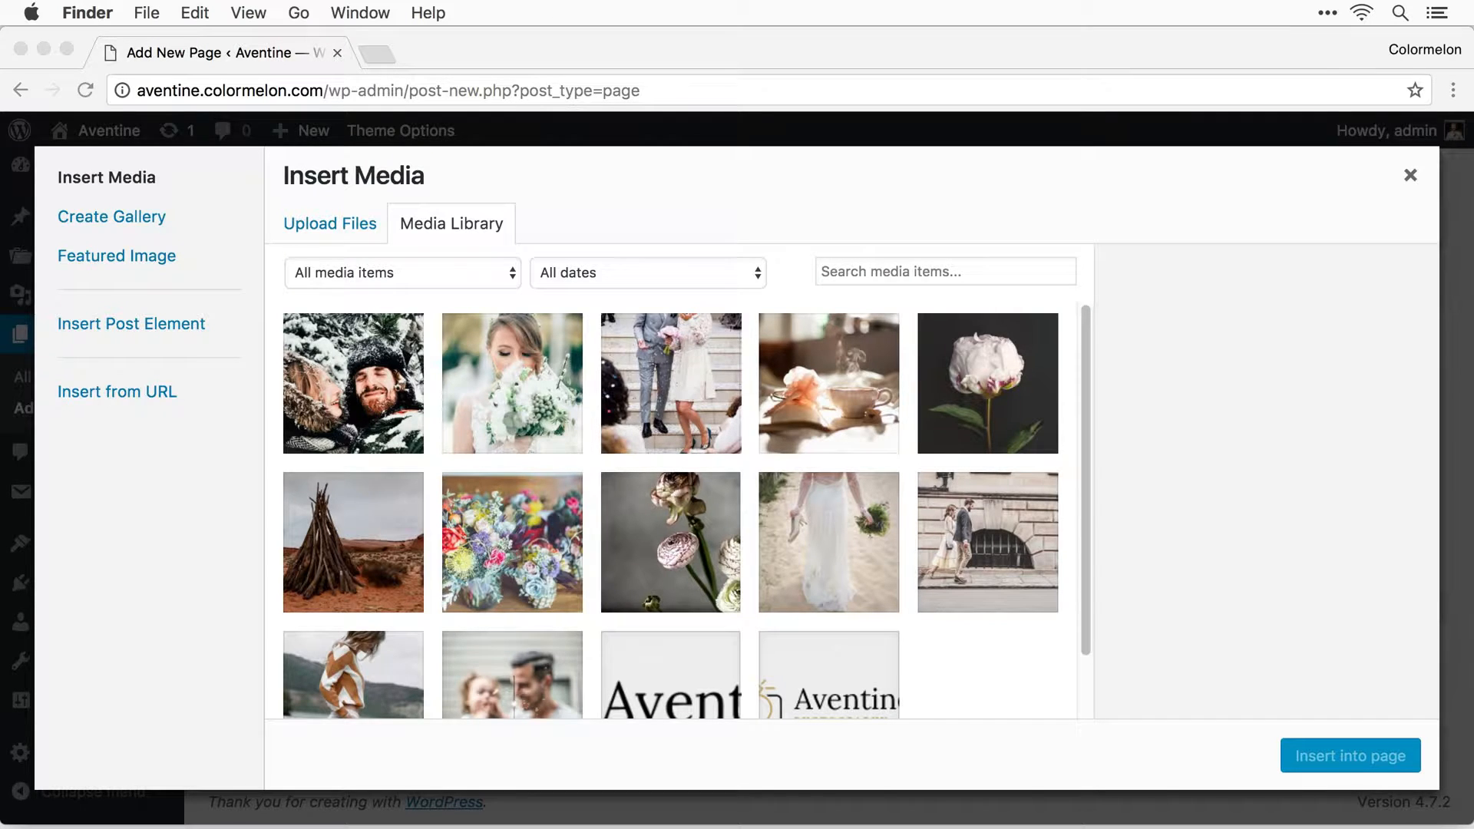
left_click_drag(1466, 538, 671, 425)
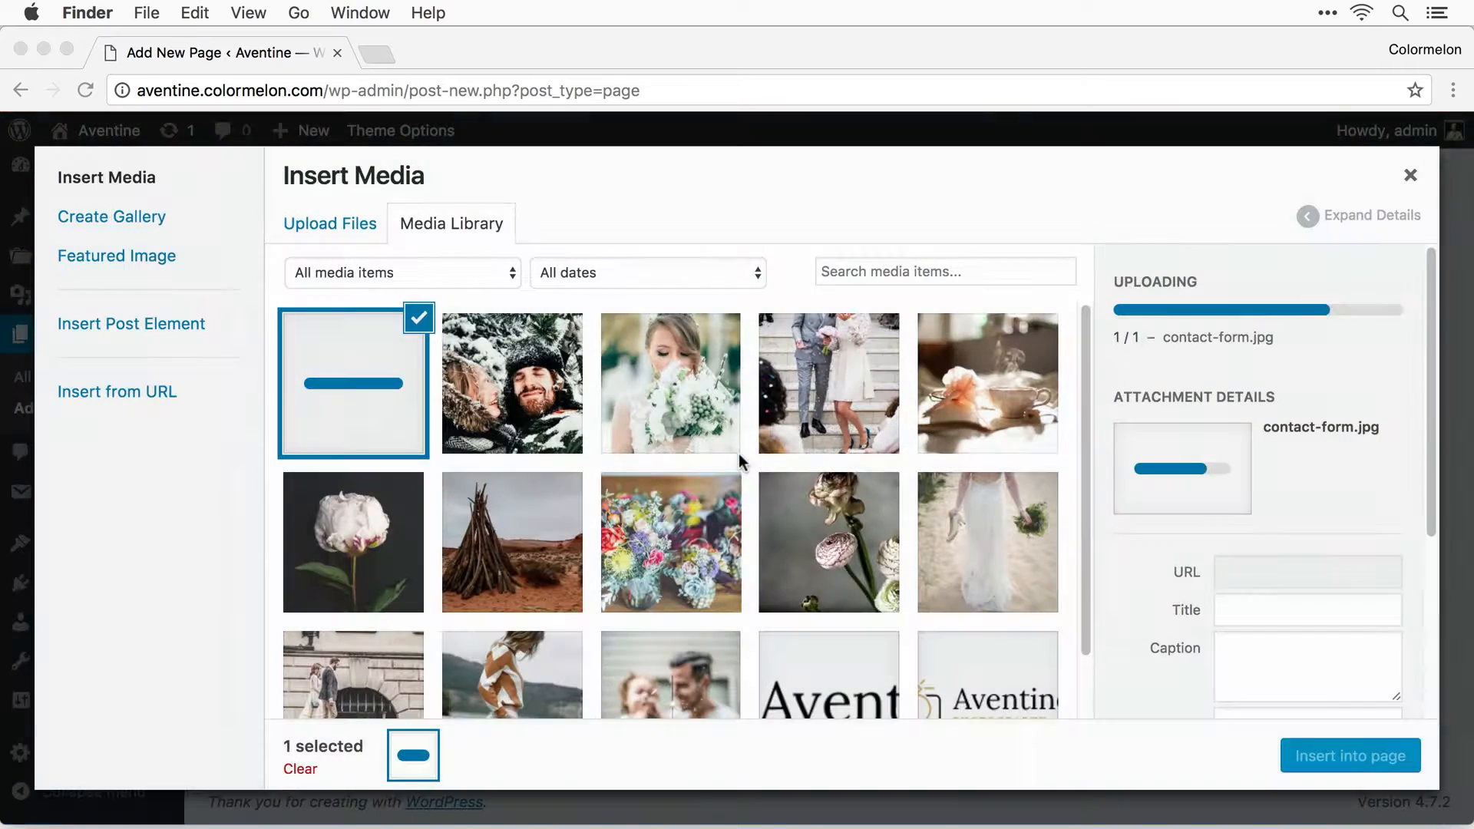
left_click(1335, 755)
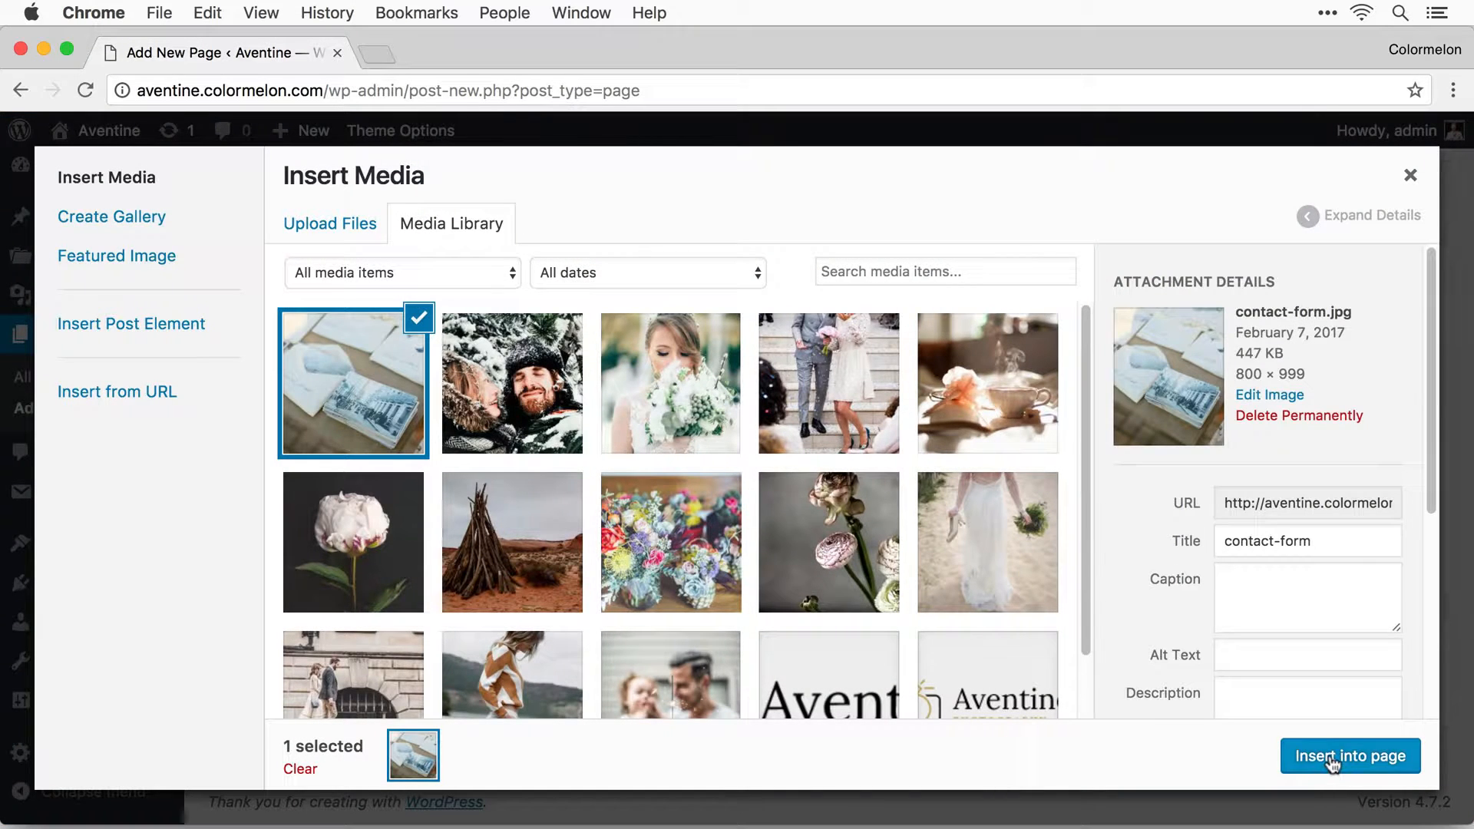
left_click(1340, 759)
scroll(673, 519, "down", 3)
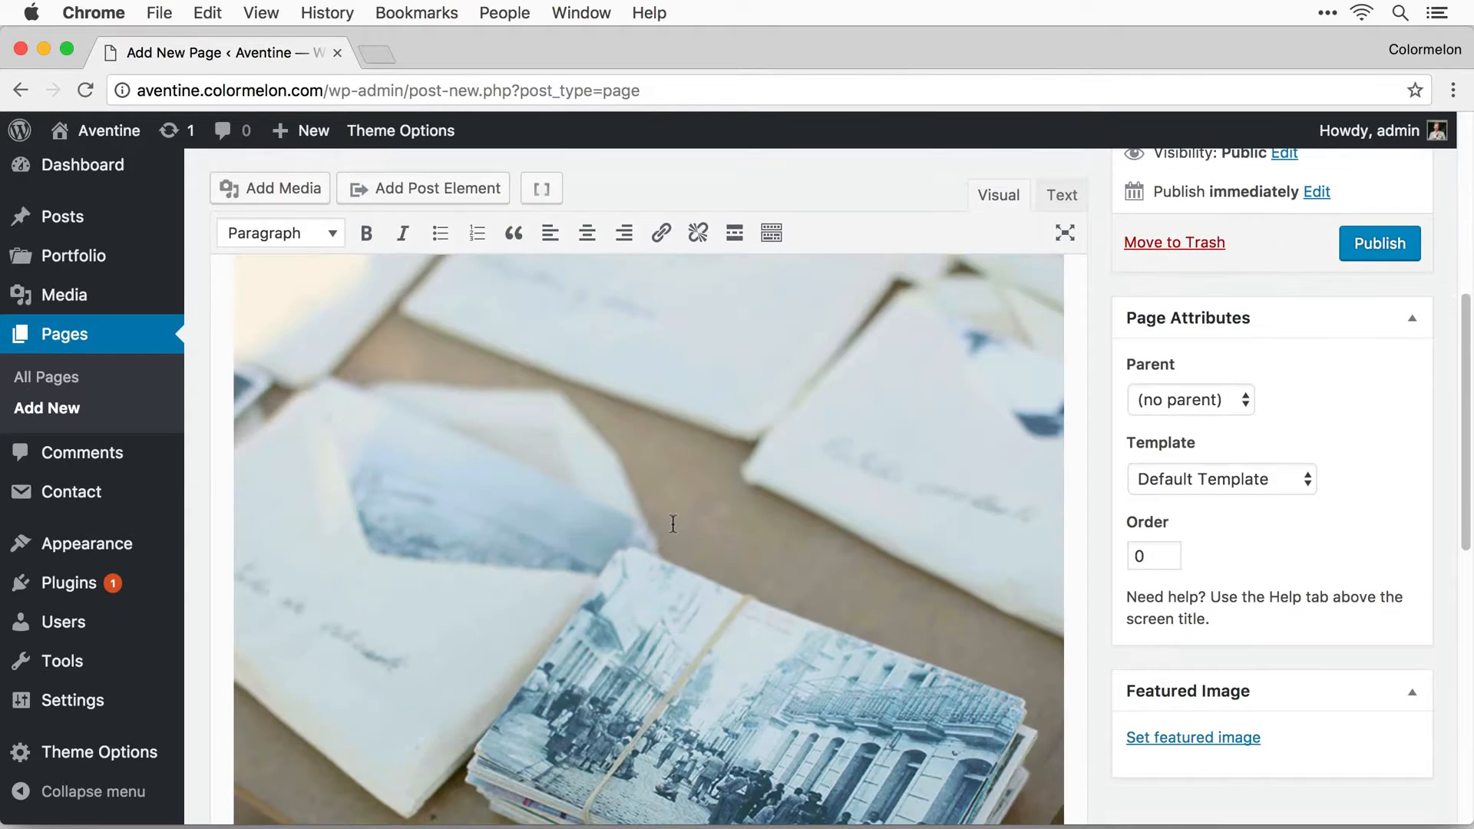
scroll(674, 521, "down", 4)
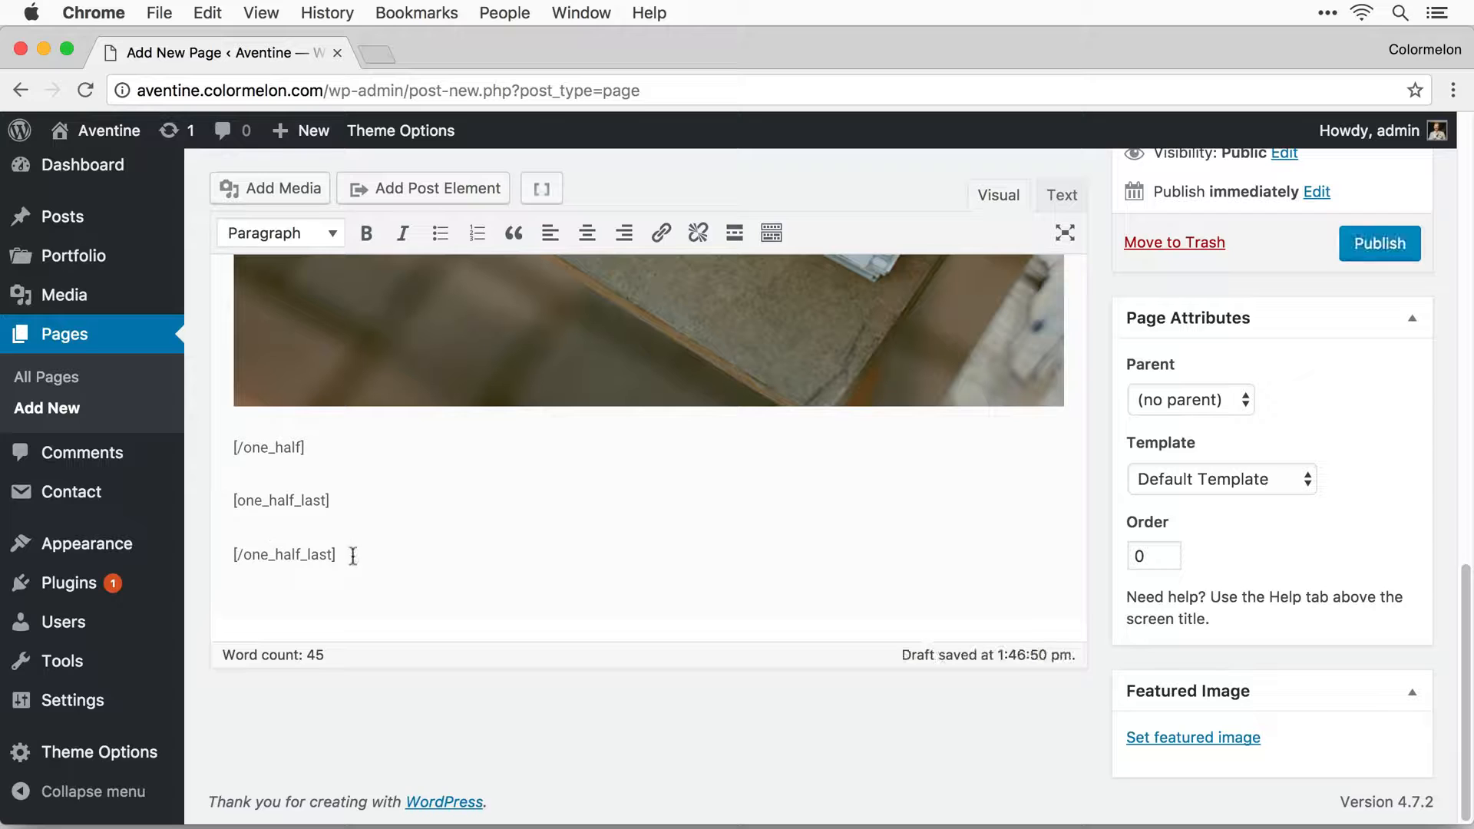
Open the contact forms list in a separate browser tab and open Contact form 1 for editing.
mouse_move(99, 503)
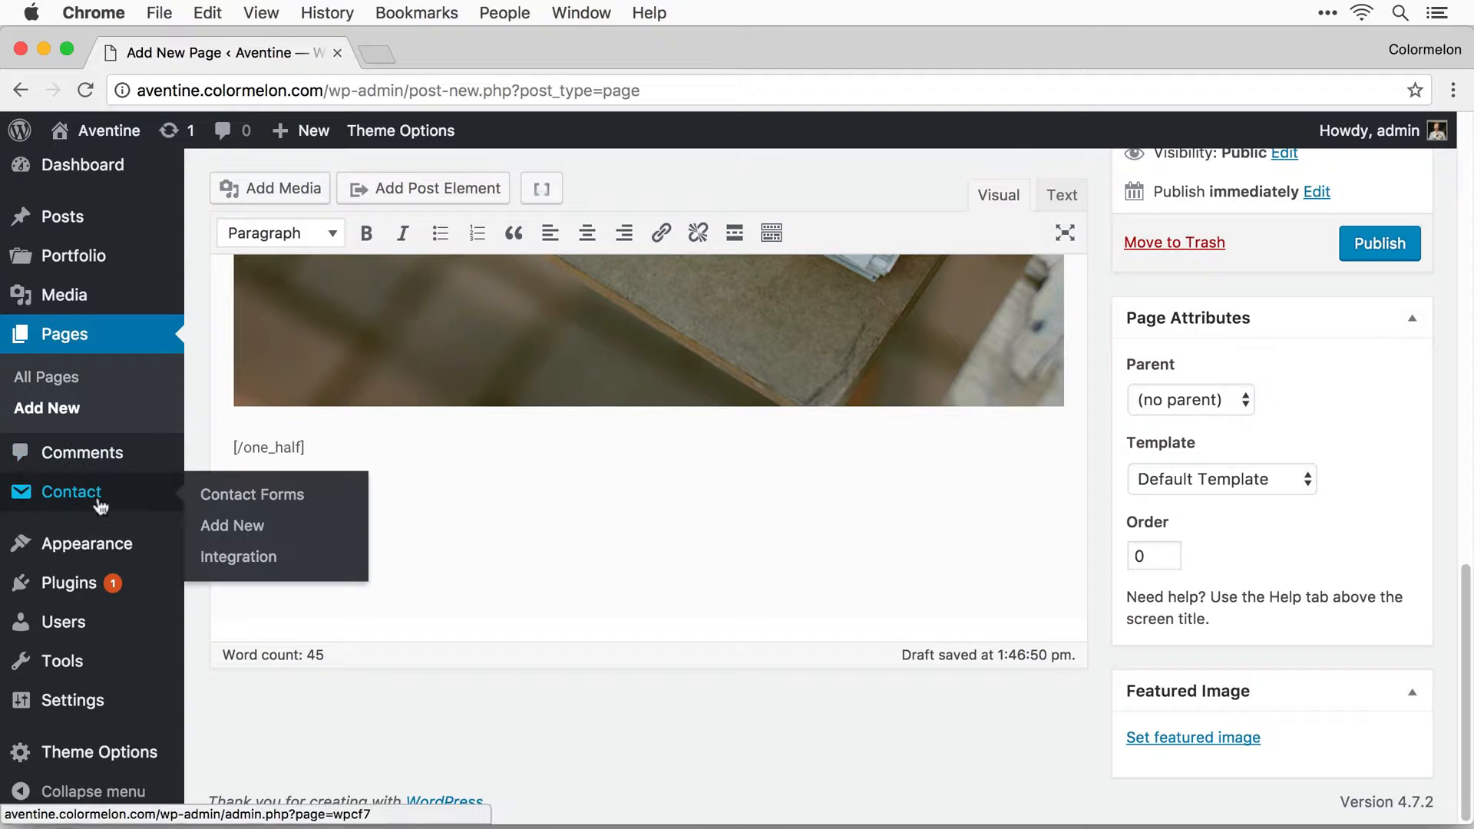
right_click(256, 496)
left_click(282, 501)
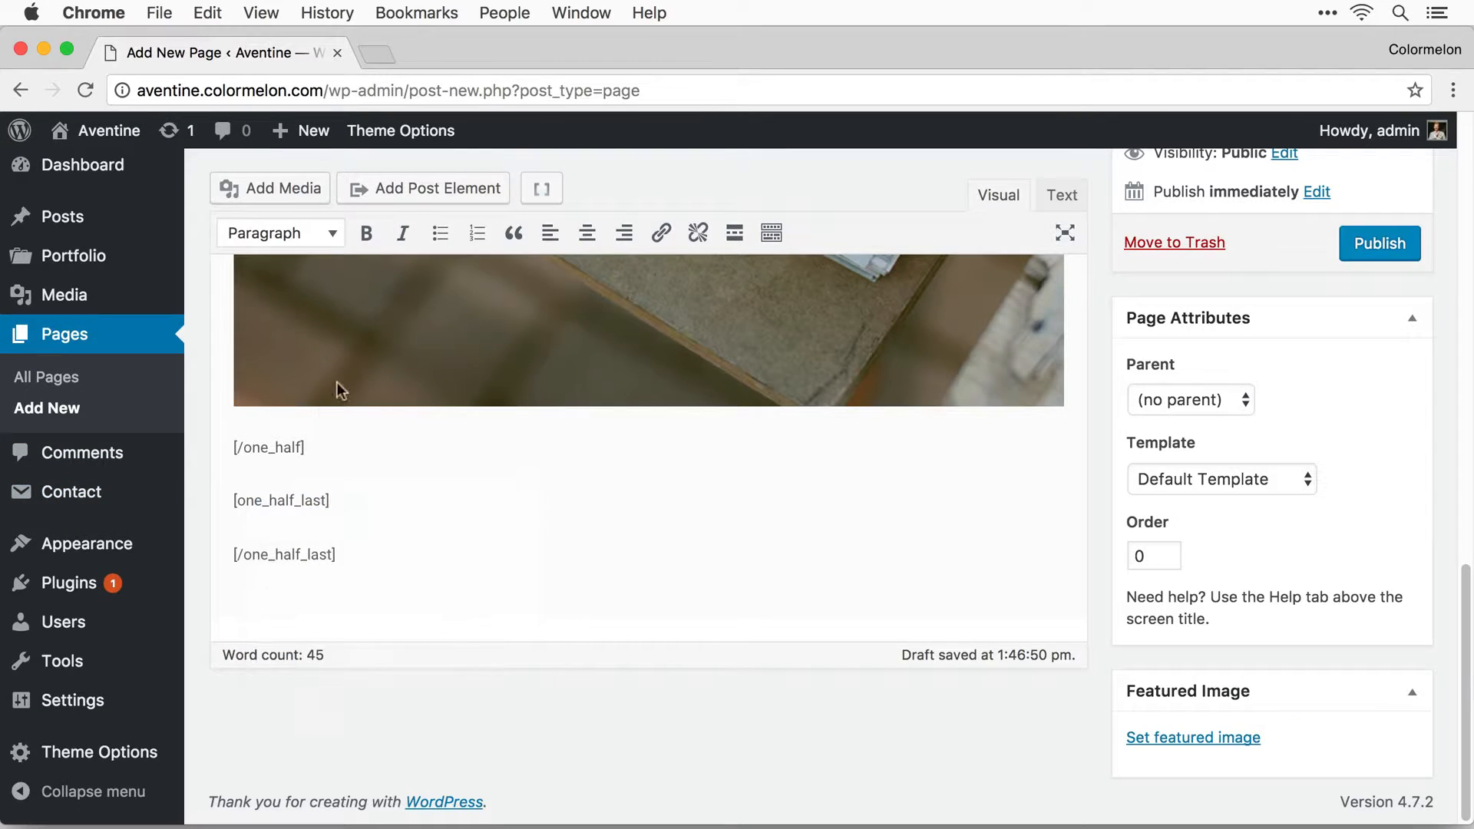
left_click(436, 52)
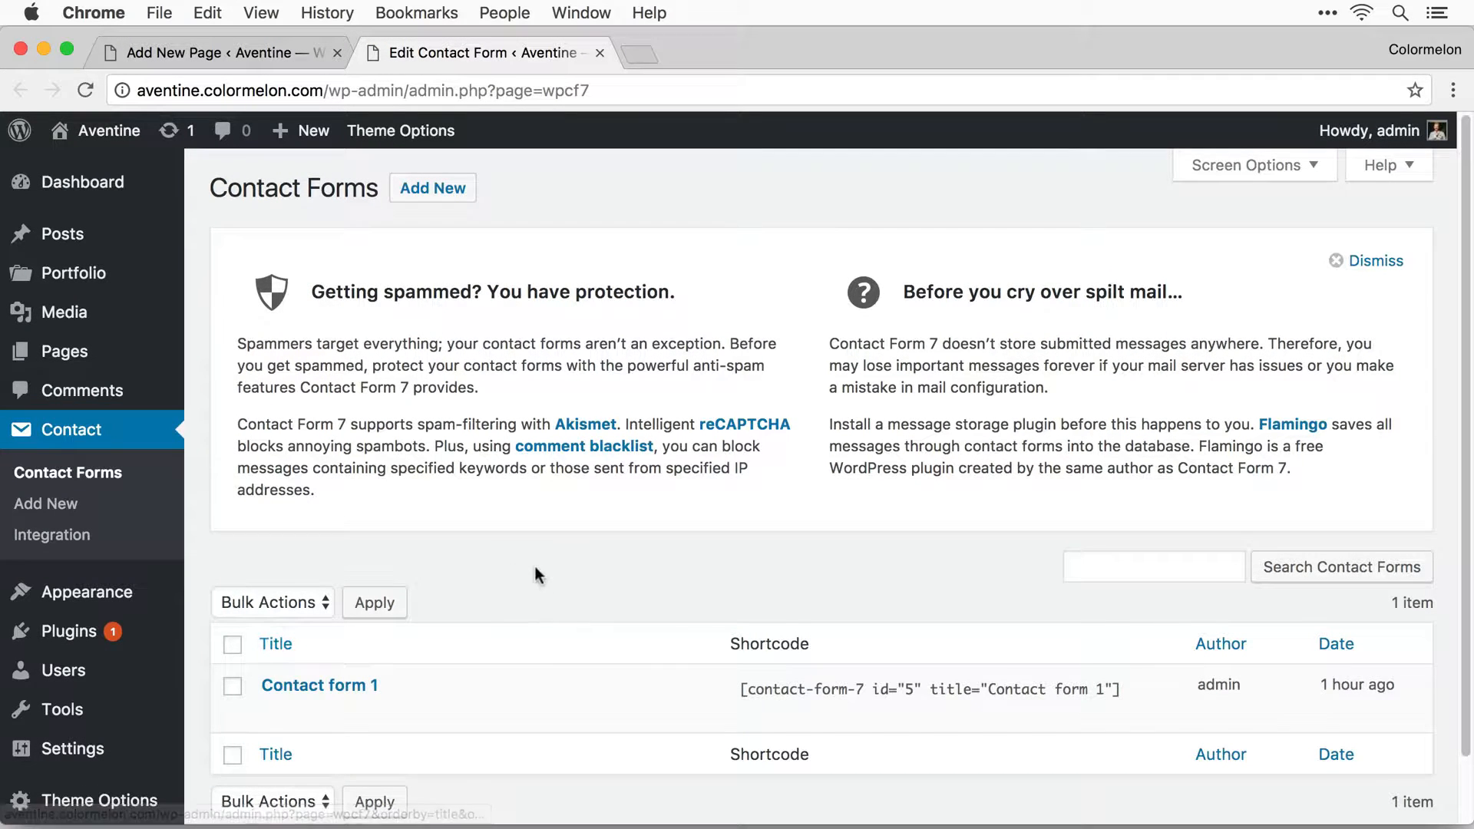
left_click(275, 712)
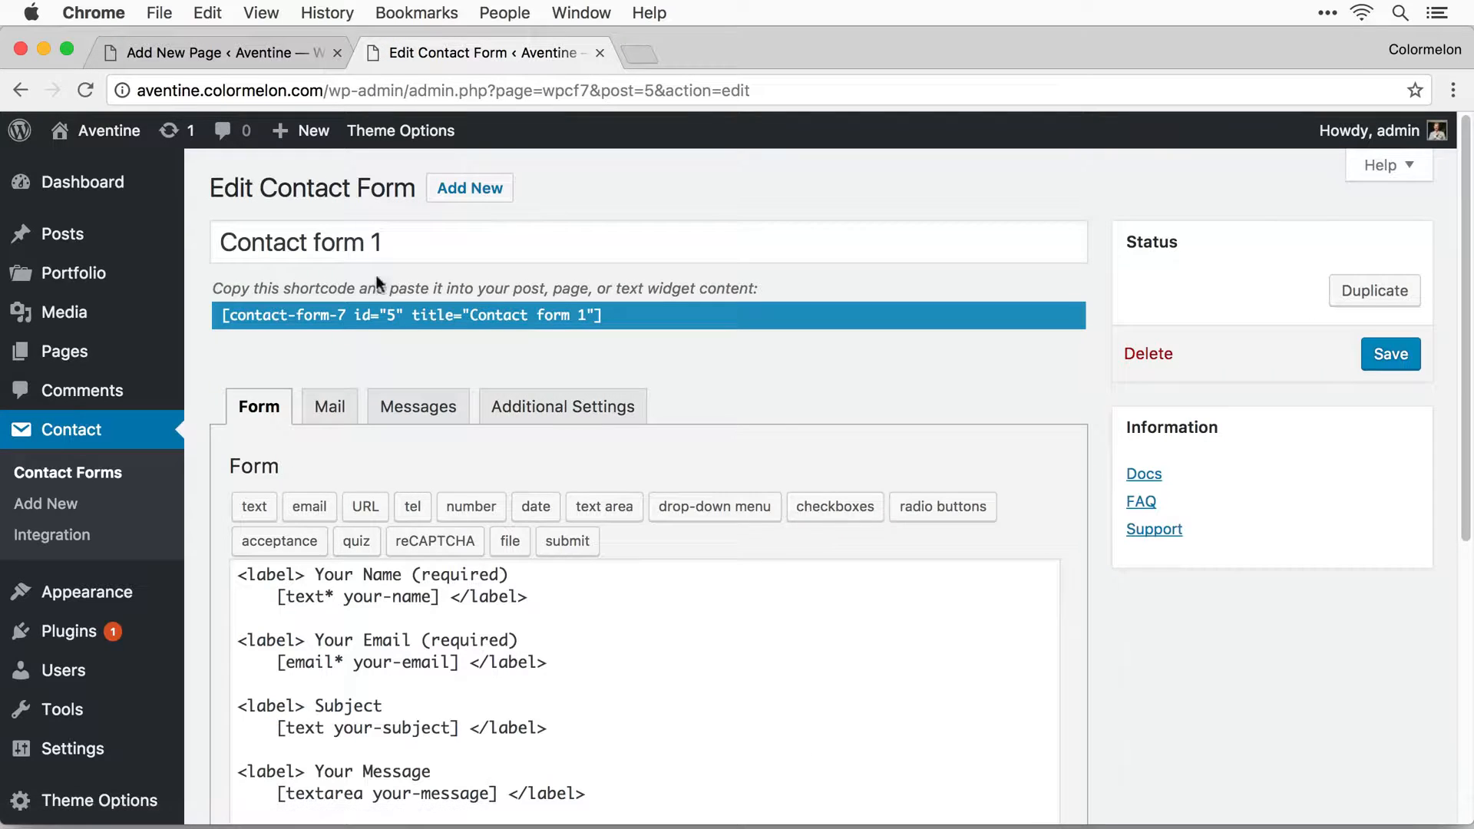
Replace the contact form's title with "Contact me".
triple_click(412, 245)
key("BackSpace")
type("Contact me")
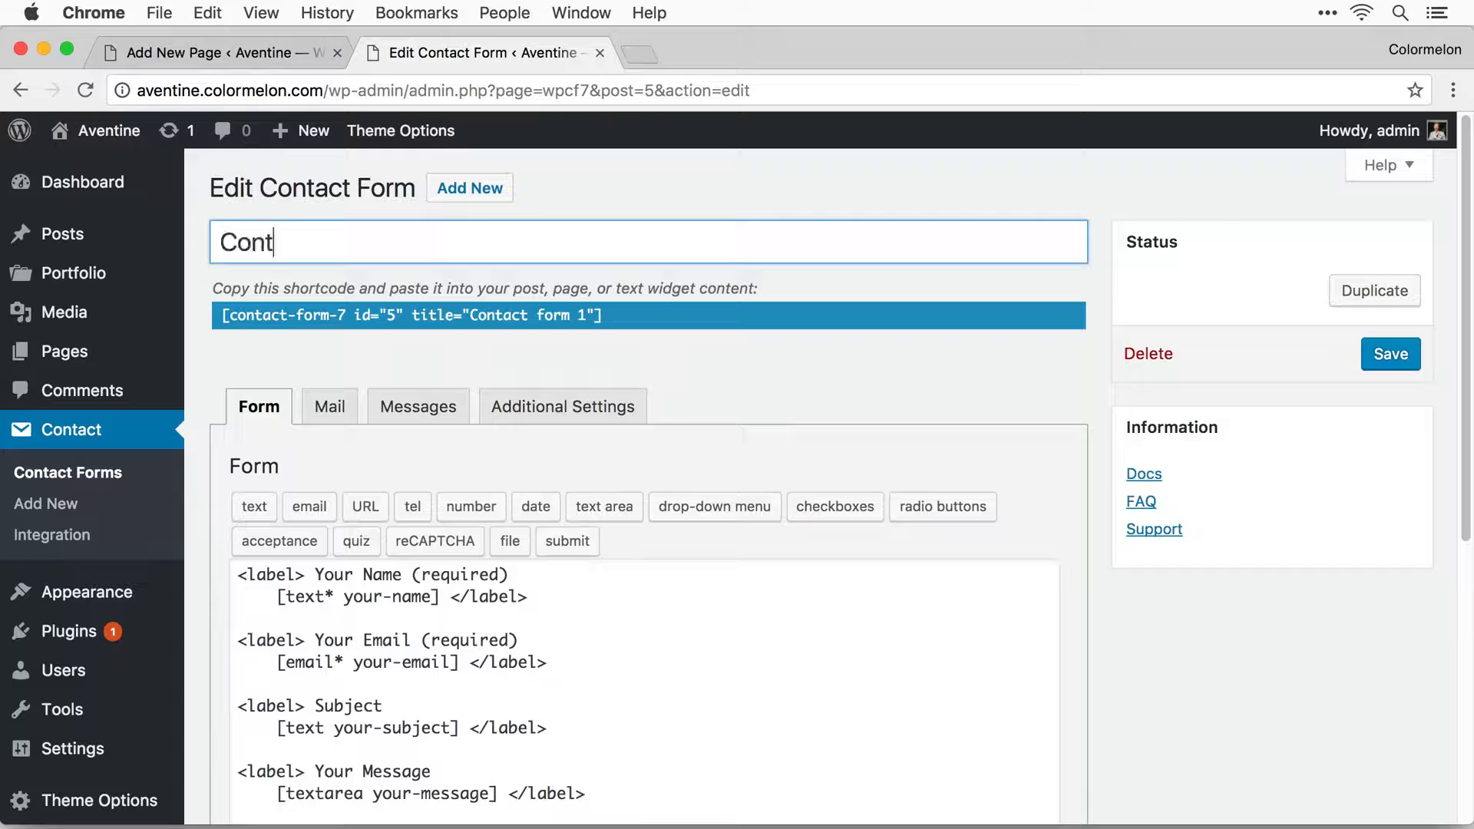
Look over the contact form's default fields and save the form under its new title.
scroll(1185, 627, "down", 3)
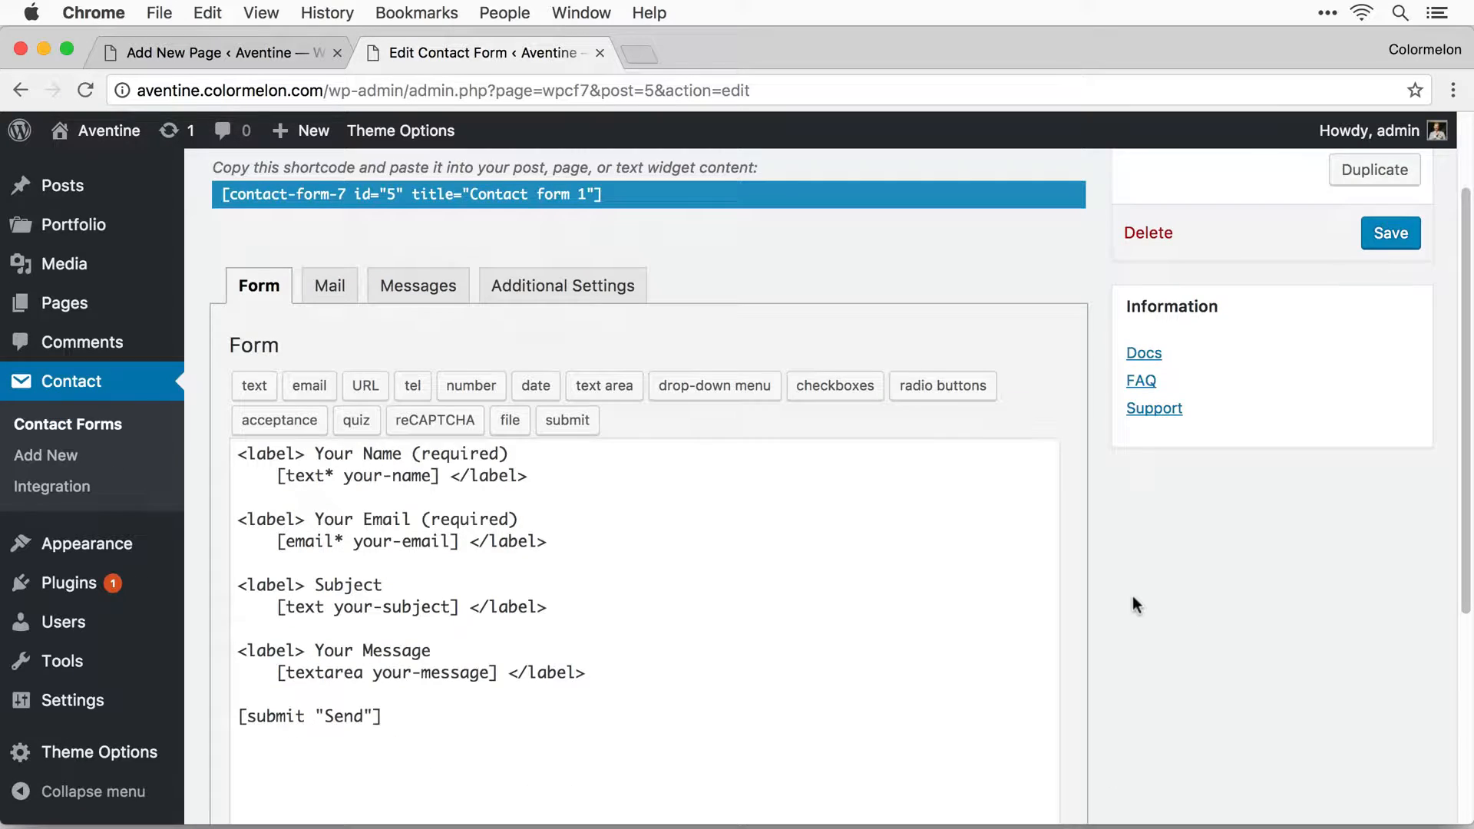
scroll(1147, 586, "down", 2)
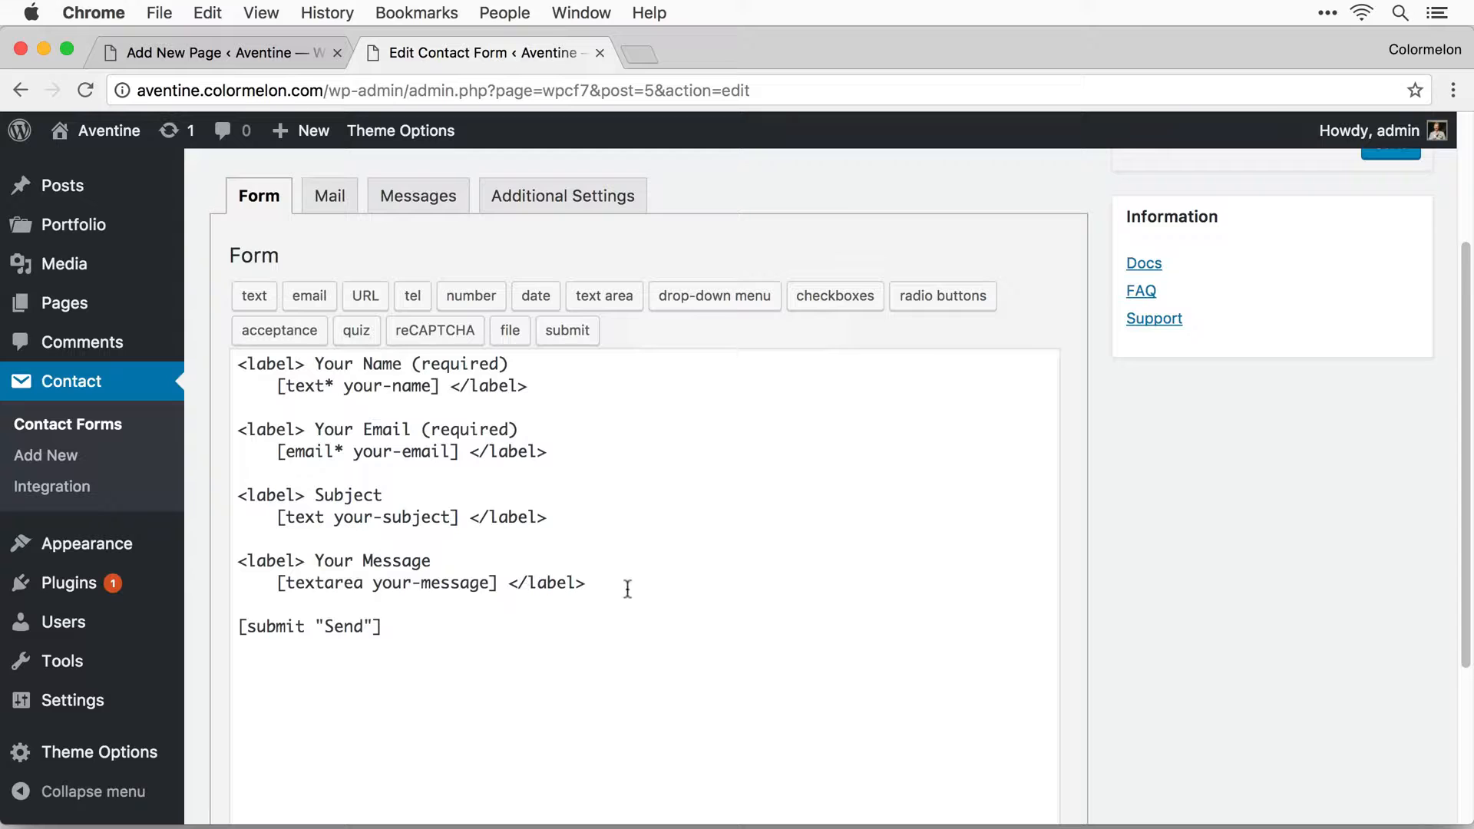
scroll(951, 623, "down", 5)
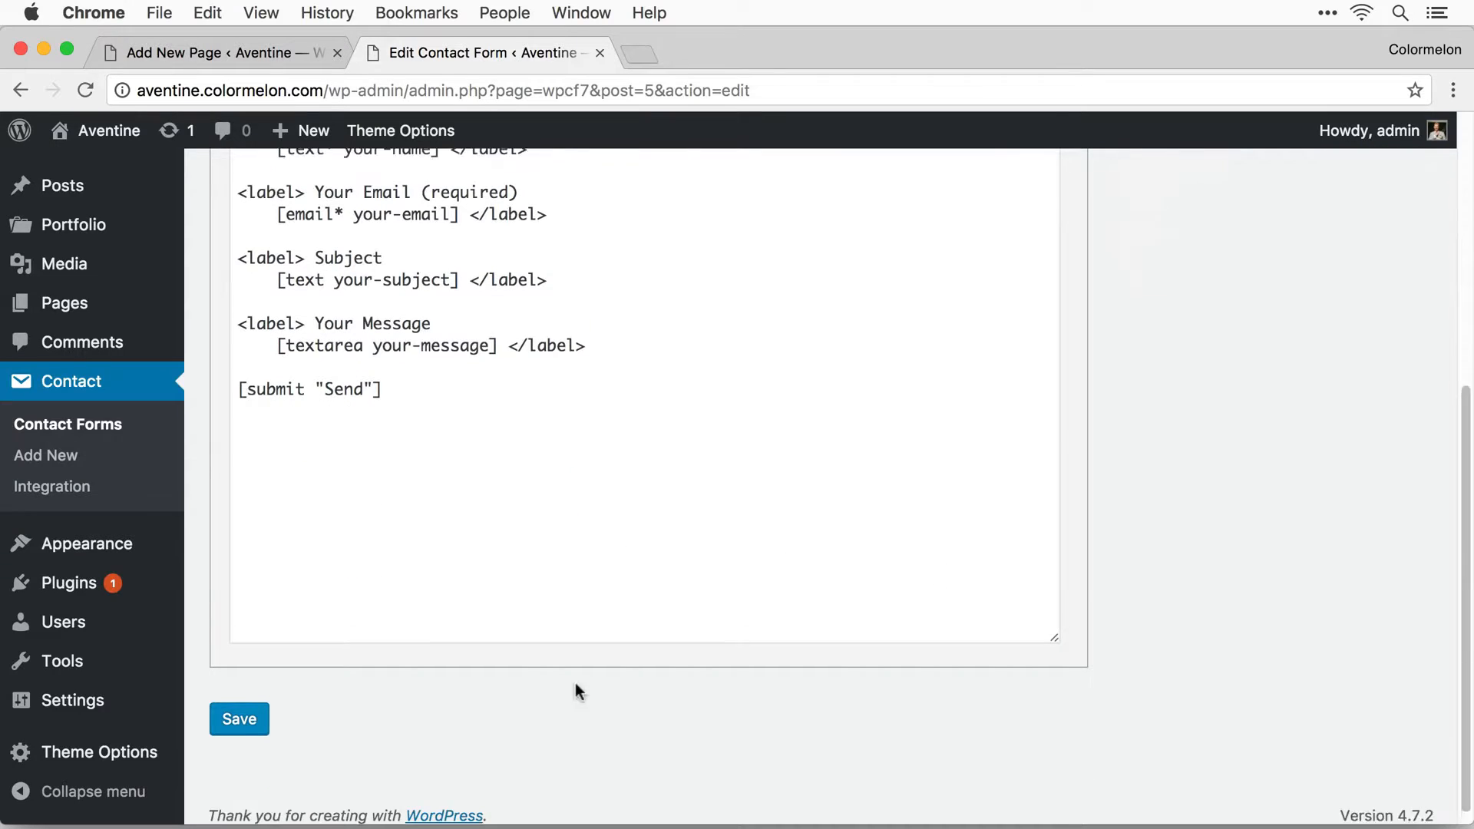
scroll(643, 636, "up", 8)
scroll(643, 636, "down", 8)
left_click(237, 708)
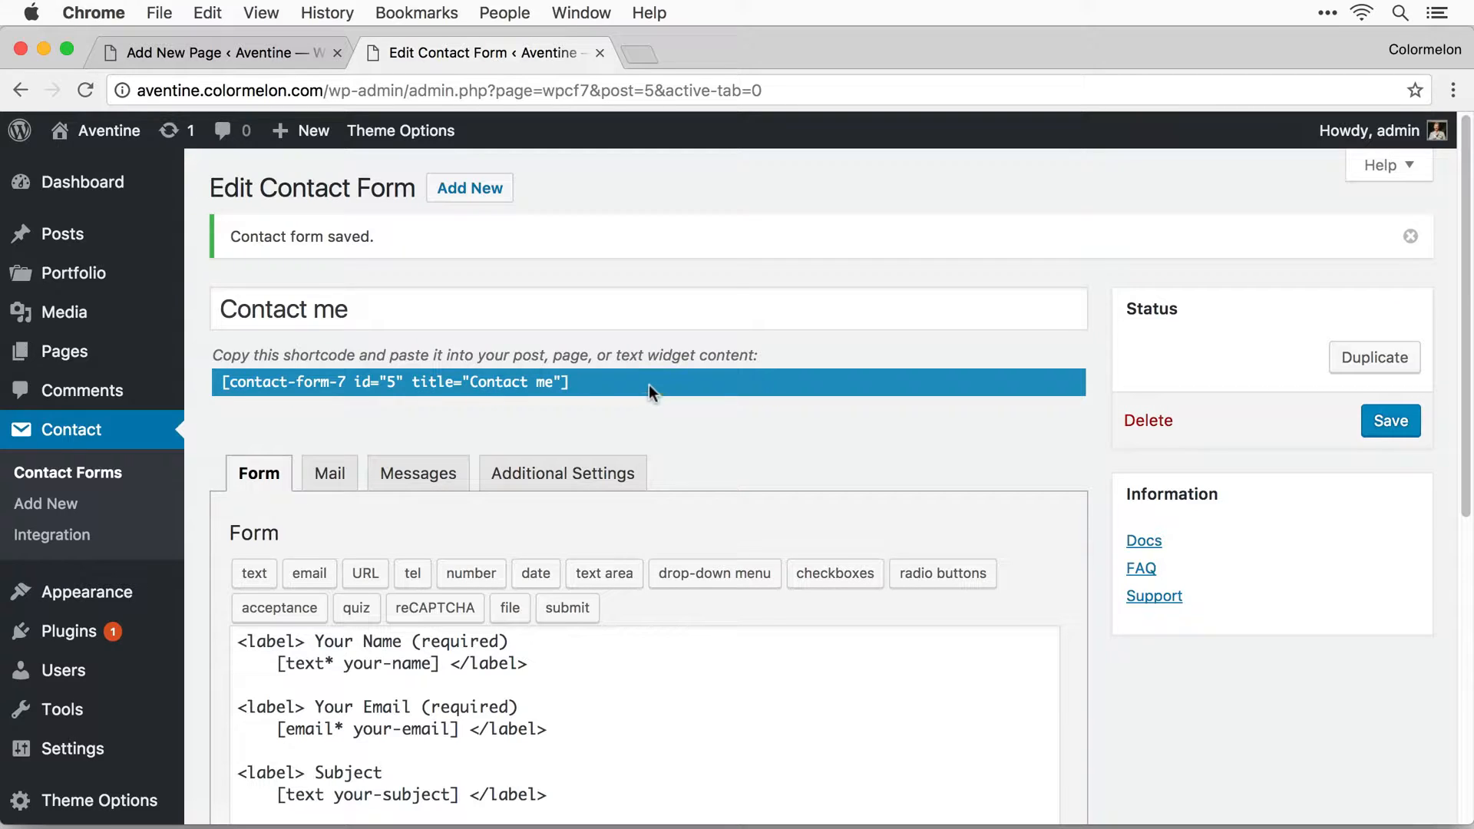
Copy the contact form's shortcode into the page's one_half_last column and join the closing tag onto the same line.
left_click(589, 381)
key("super+c")
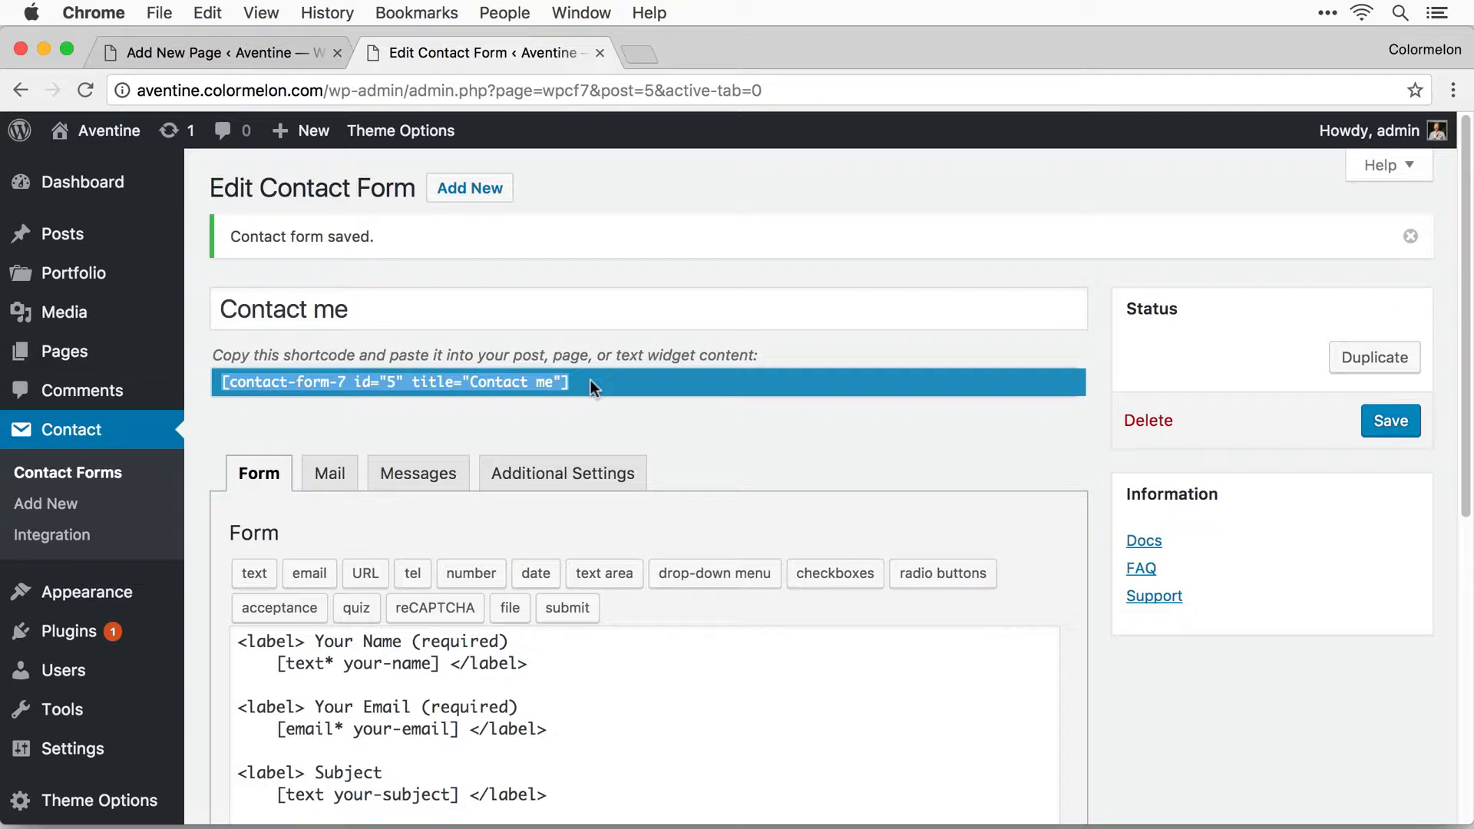
left_click(575, 419)
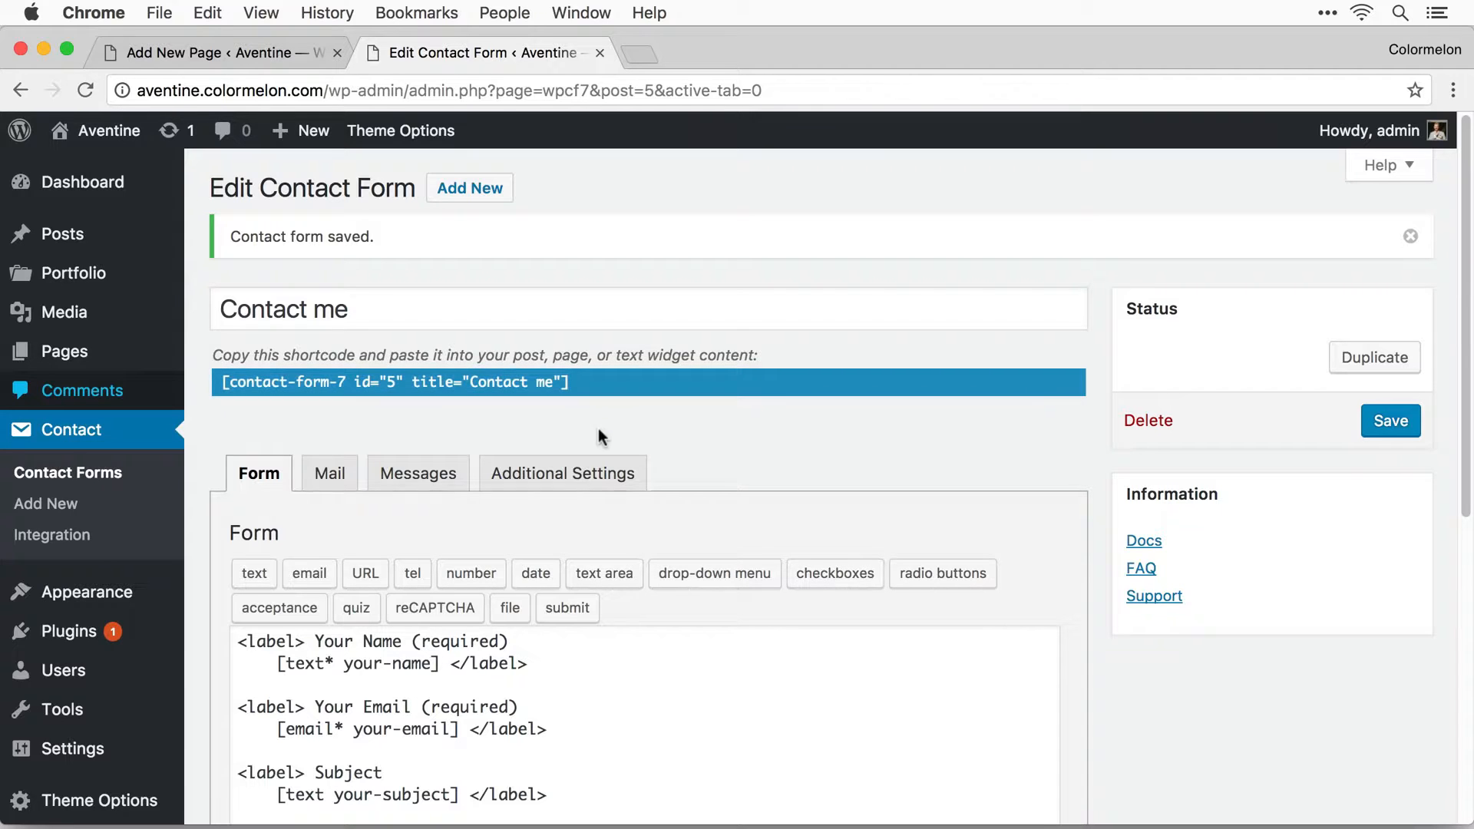
left_click(242, 53)
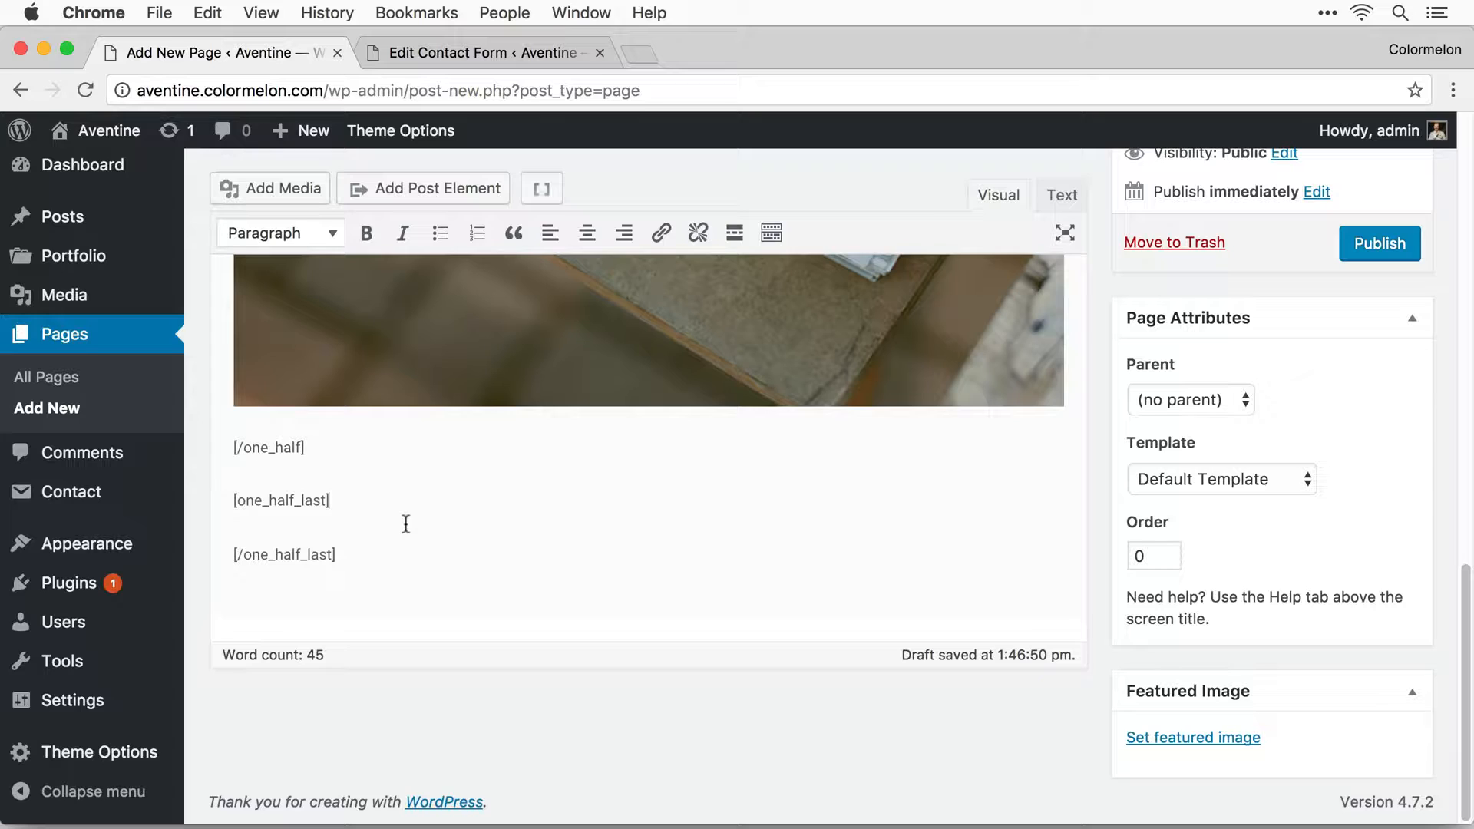
key("super+v")
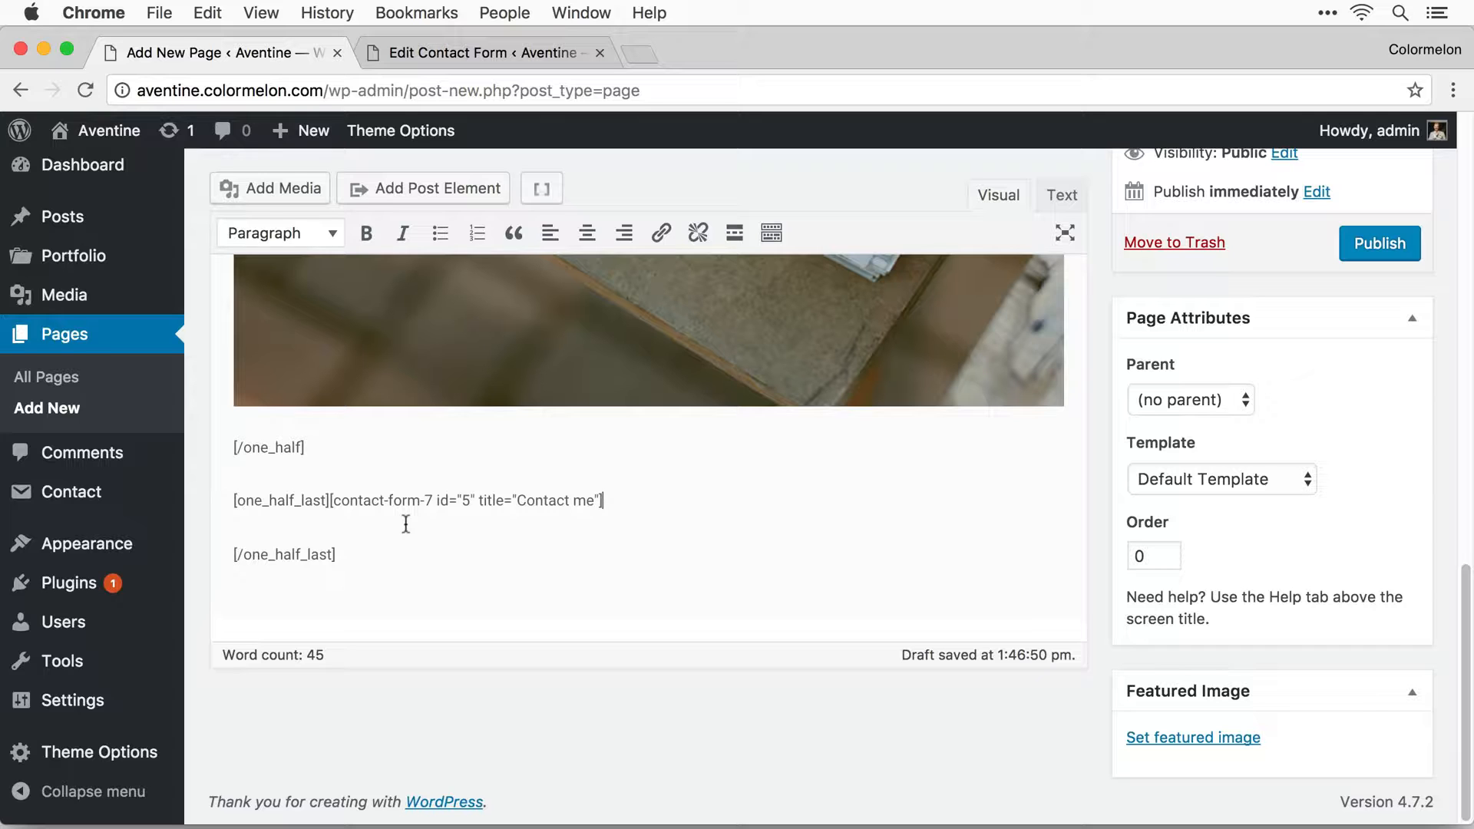
key("Delete")
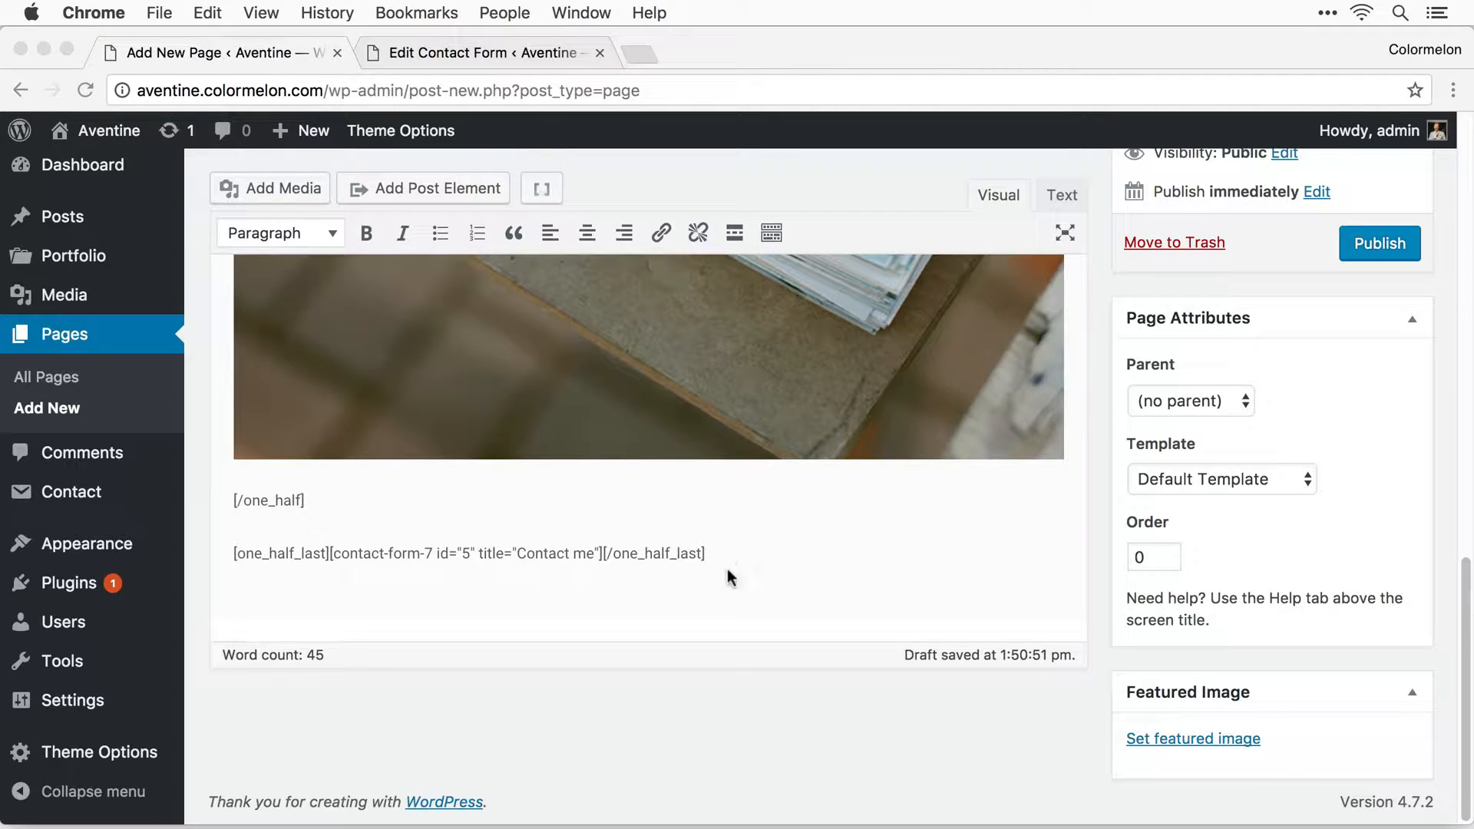
left_click(728, 561)
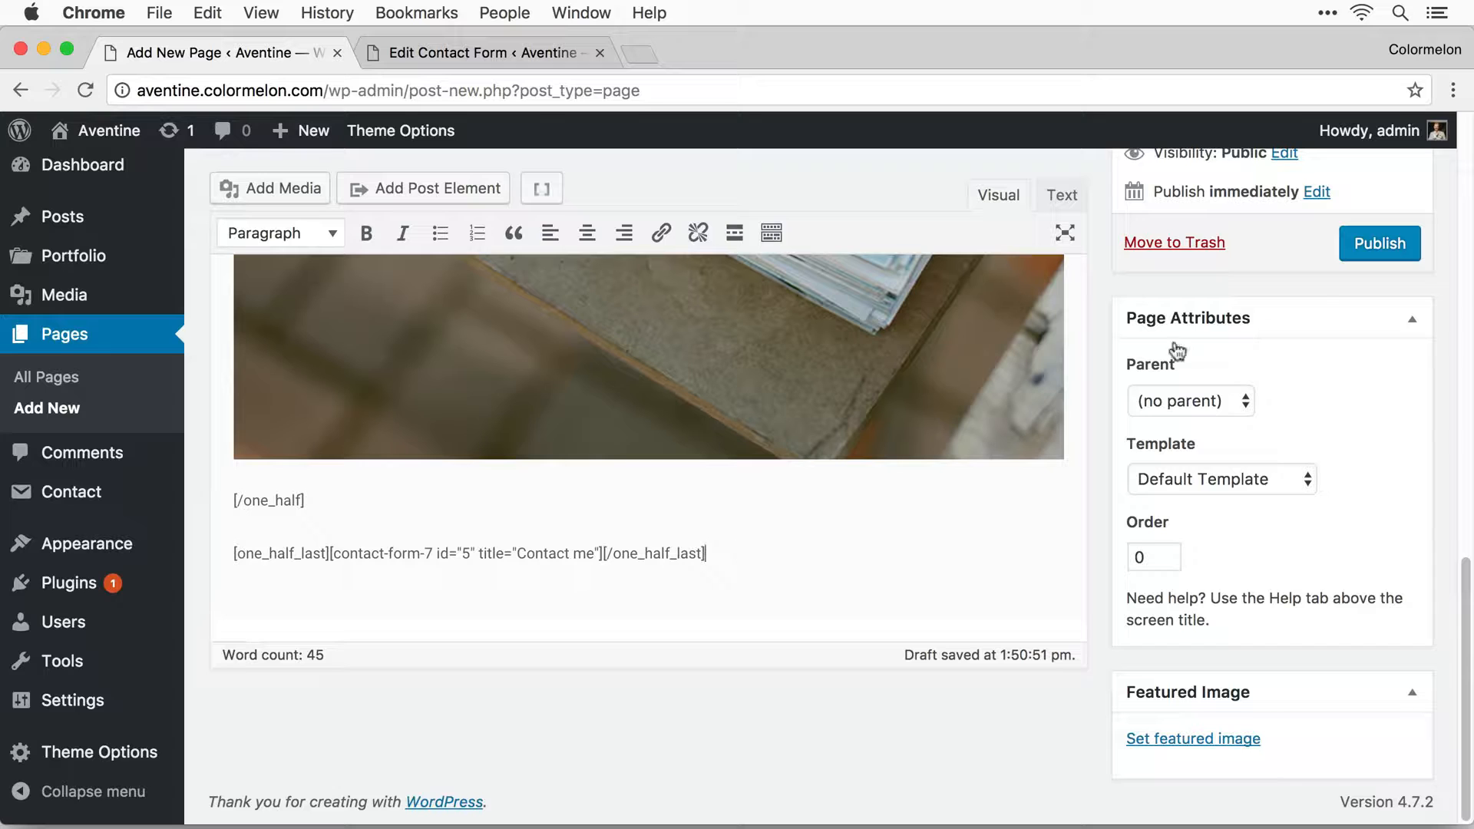
Publish the Contact Me page and open its permalink in a separate browser tab.
left_click(1372, 261)
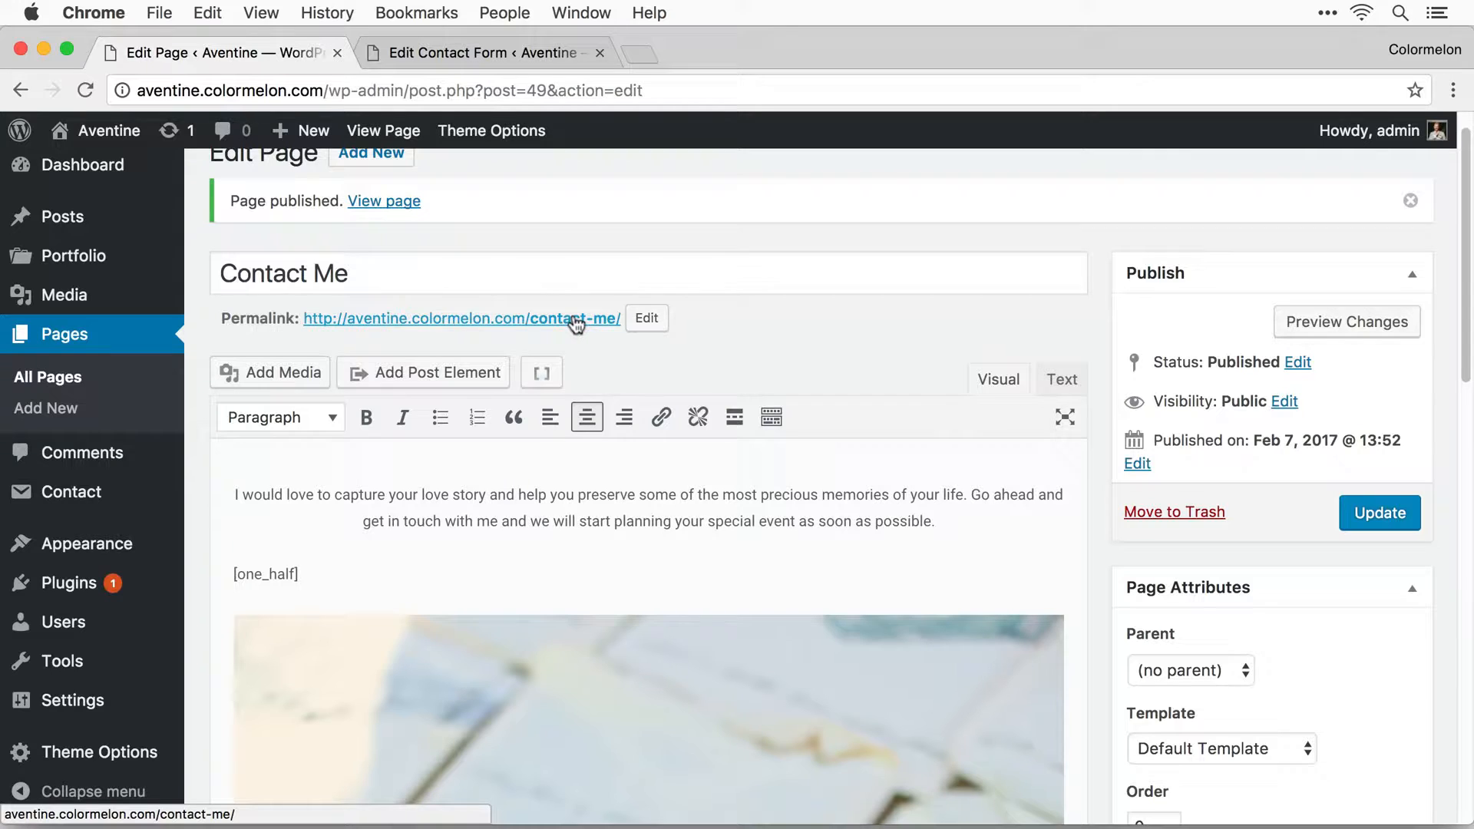
left_click(576, 319, "super")
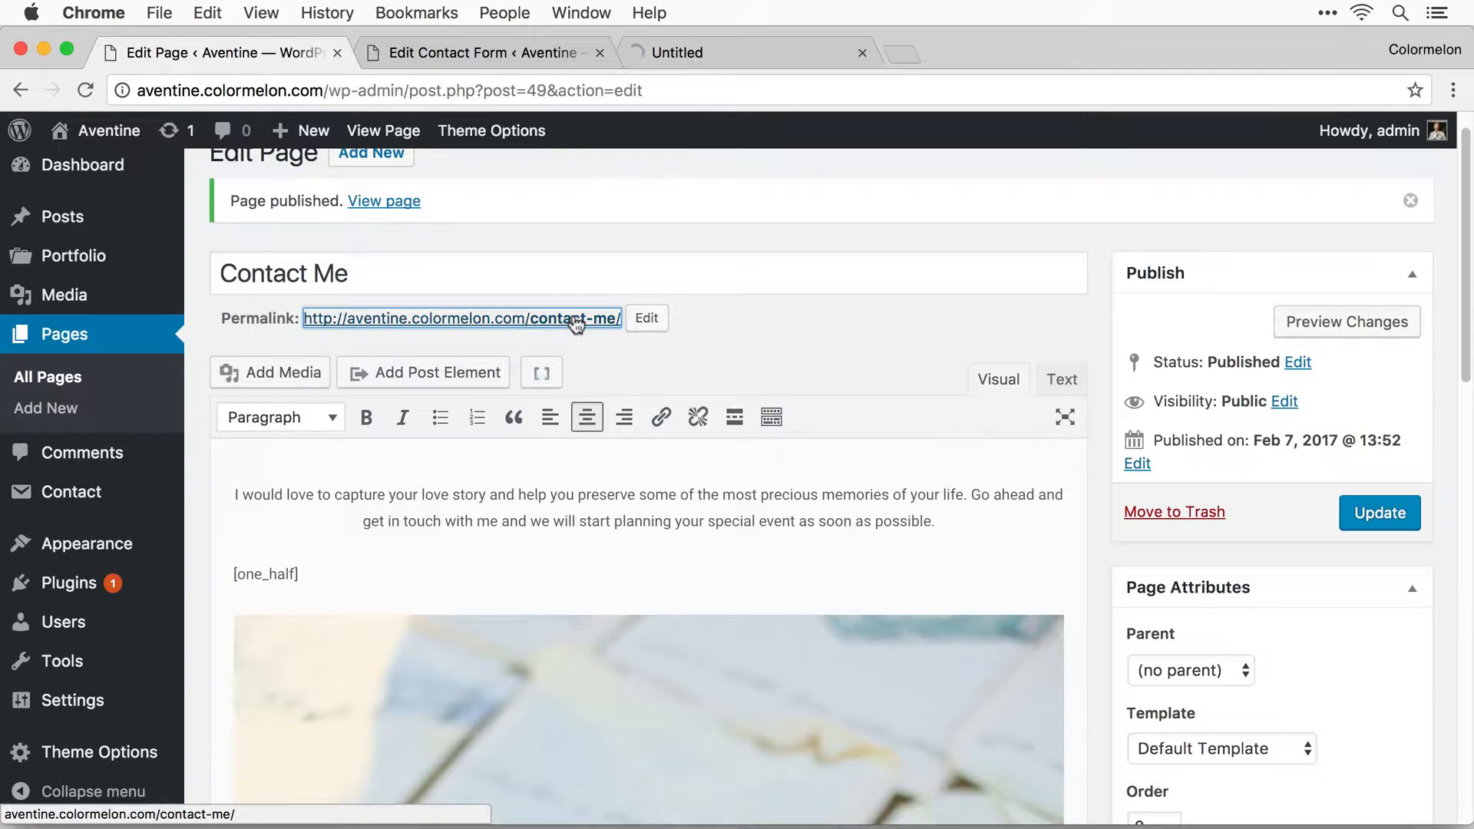
left_click(777, 52)
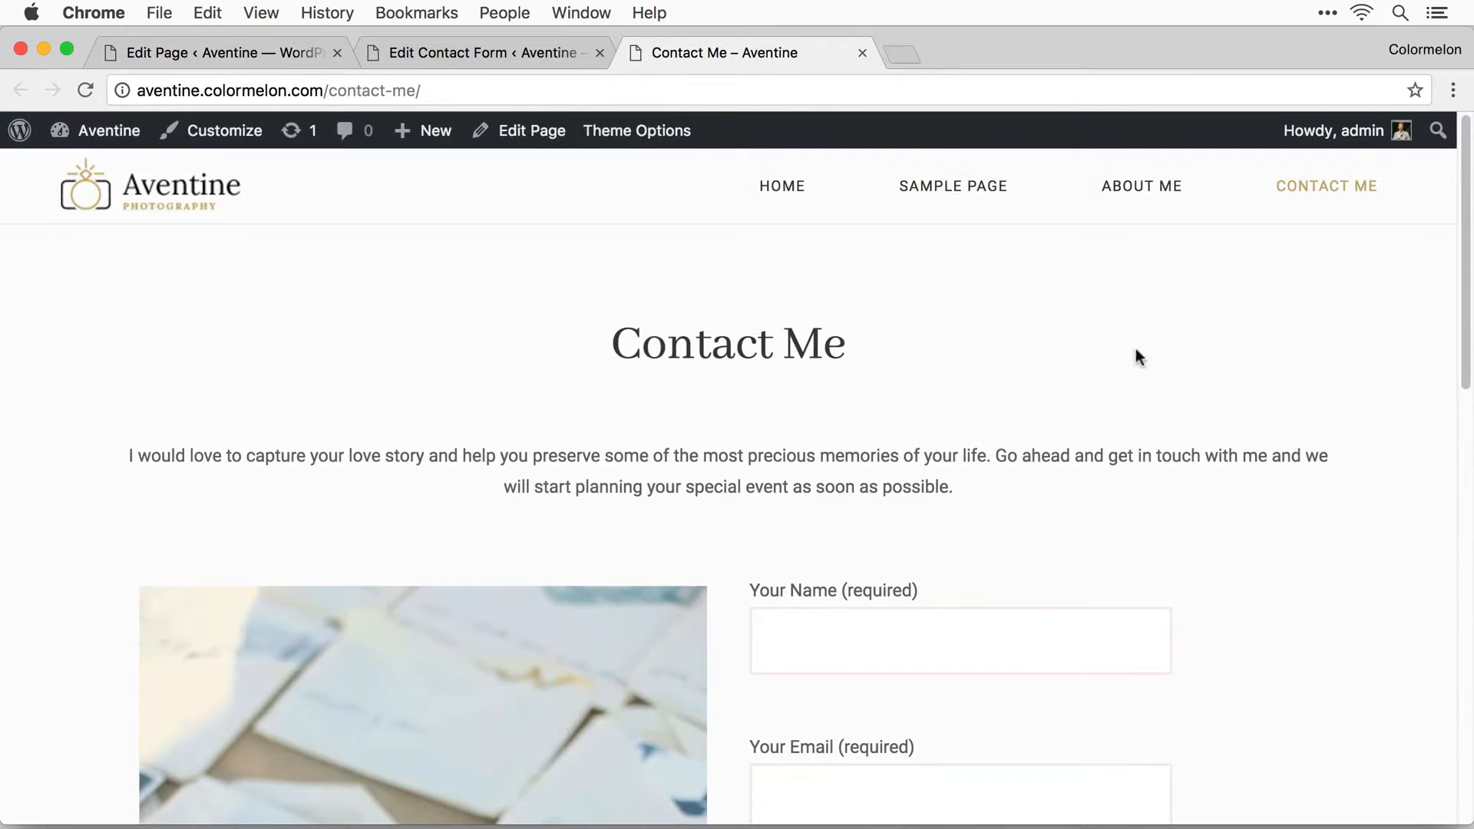
Review the live Contact Me page's image and form columns, closing the live page and contact form tabs when done.
scroll(933, 409, "down", 6)
scroll(481, 534, "up", 2)
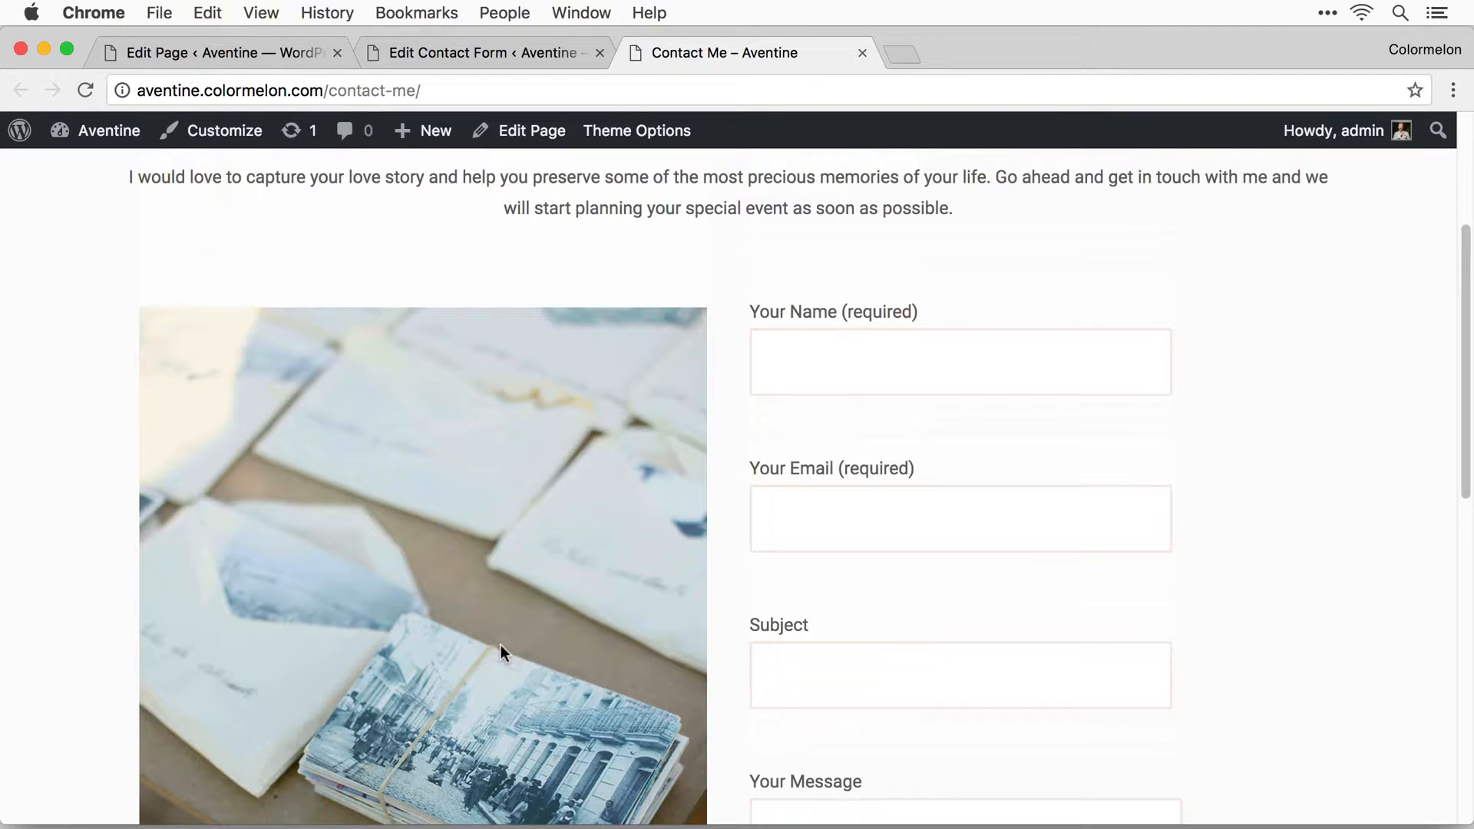
scroll(1226, 518, "down", 9)
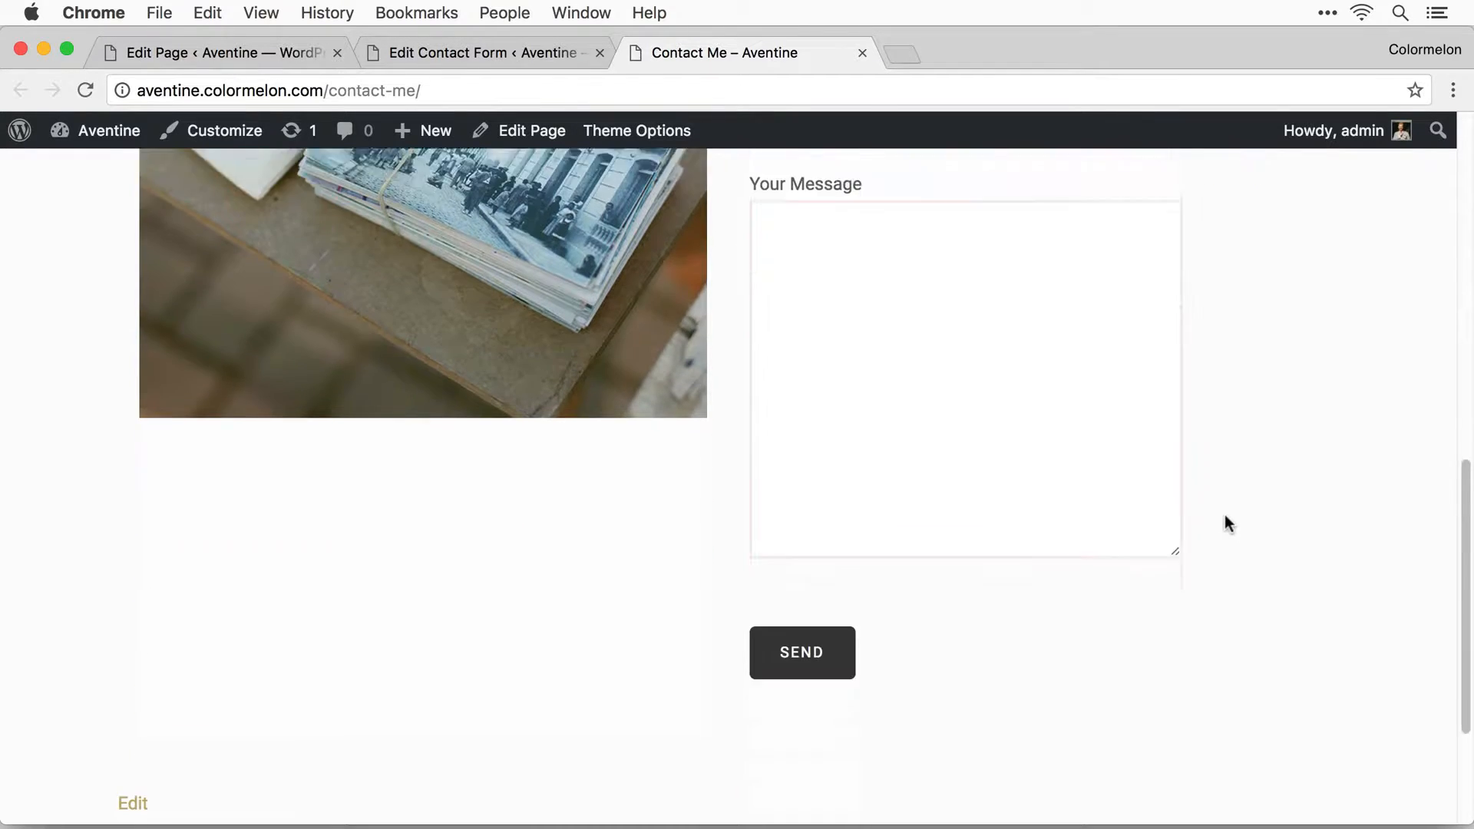
scroll(1224, 516, "down", 3)
scroll(1225, 516, "up", 15)
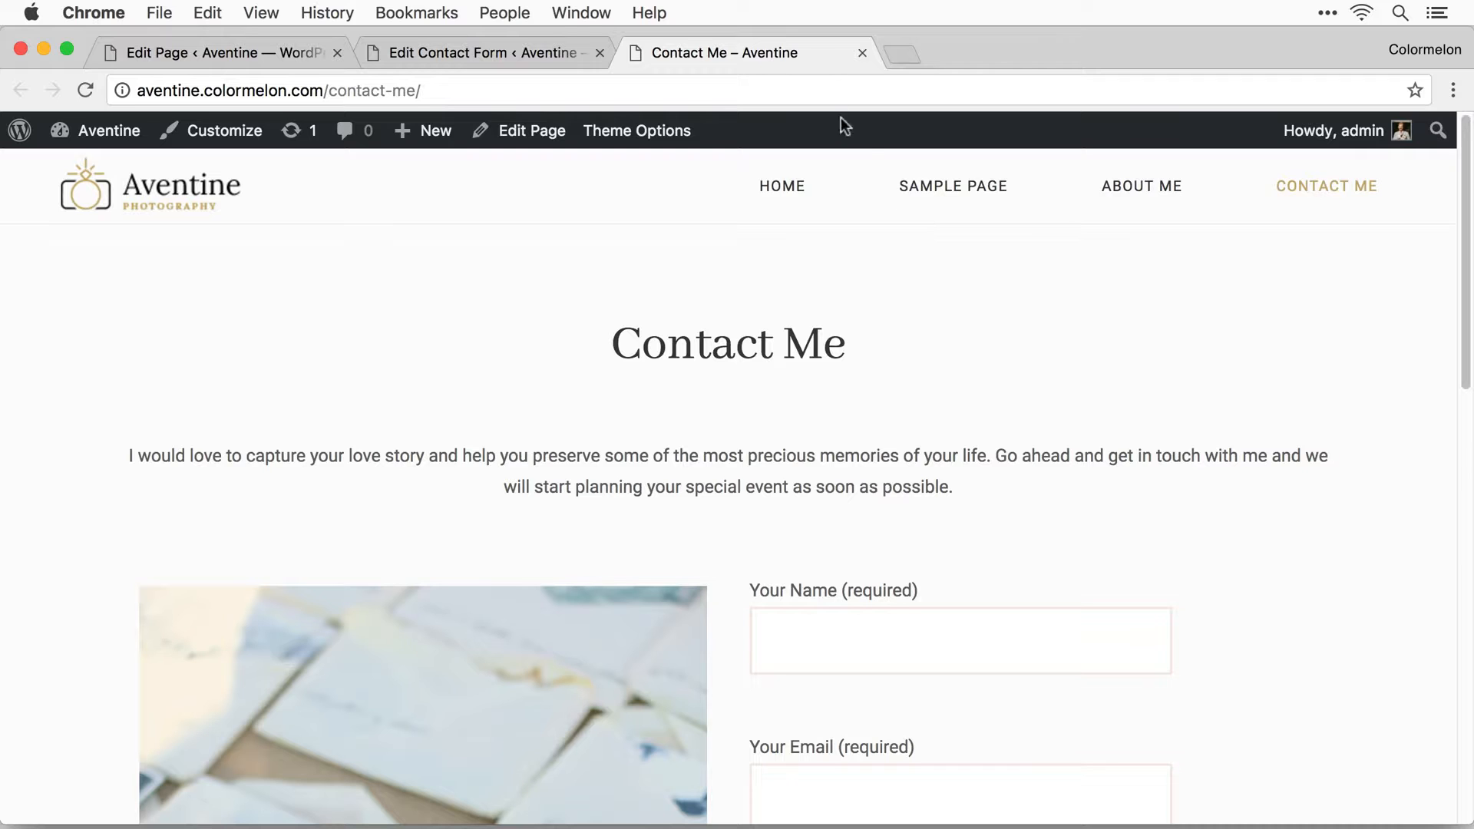
left_click(862, 52)
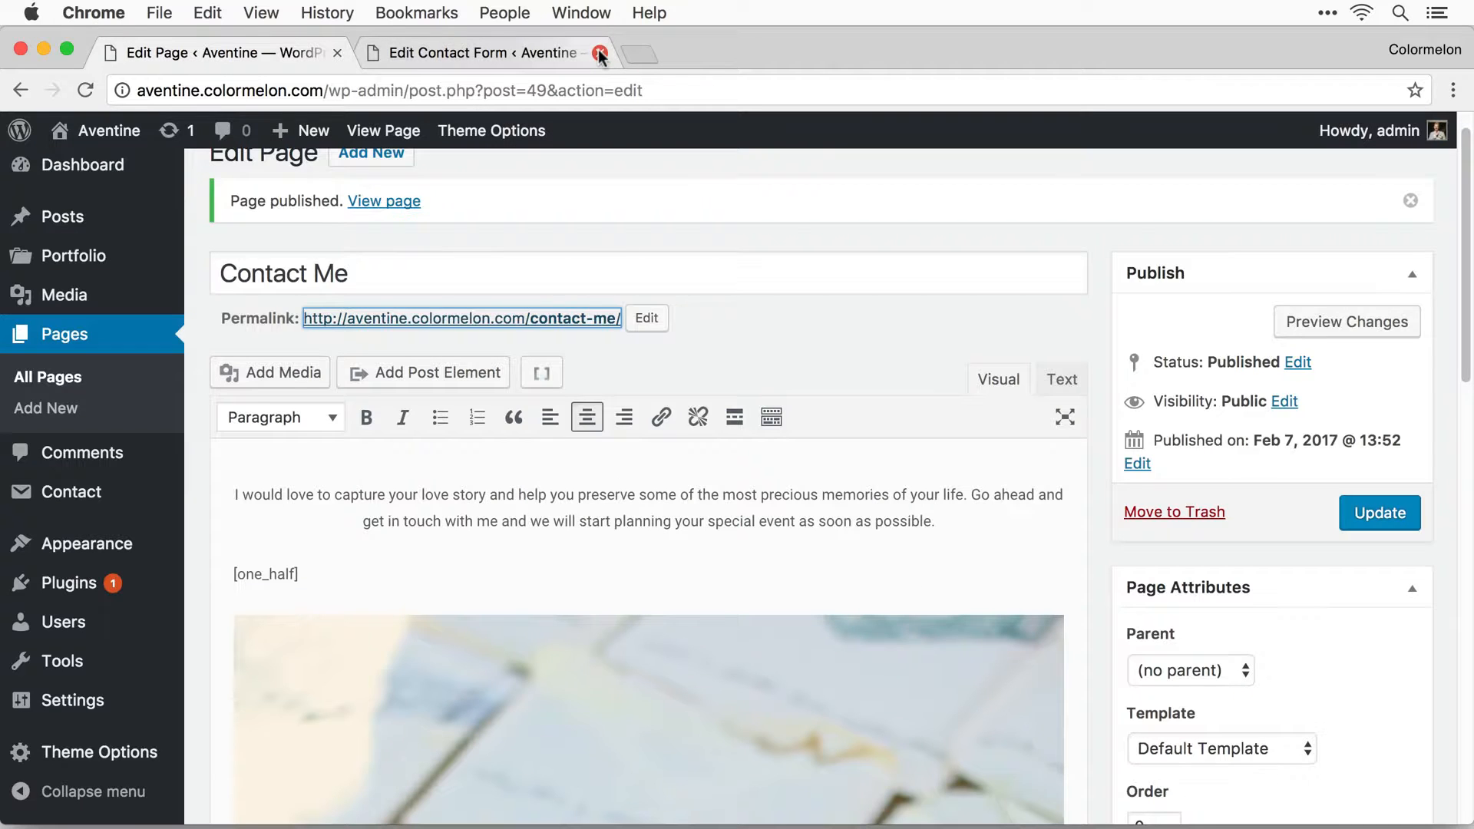
left_click(600, 52)
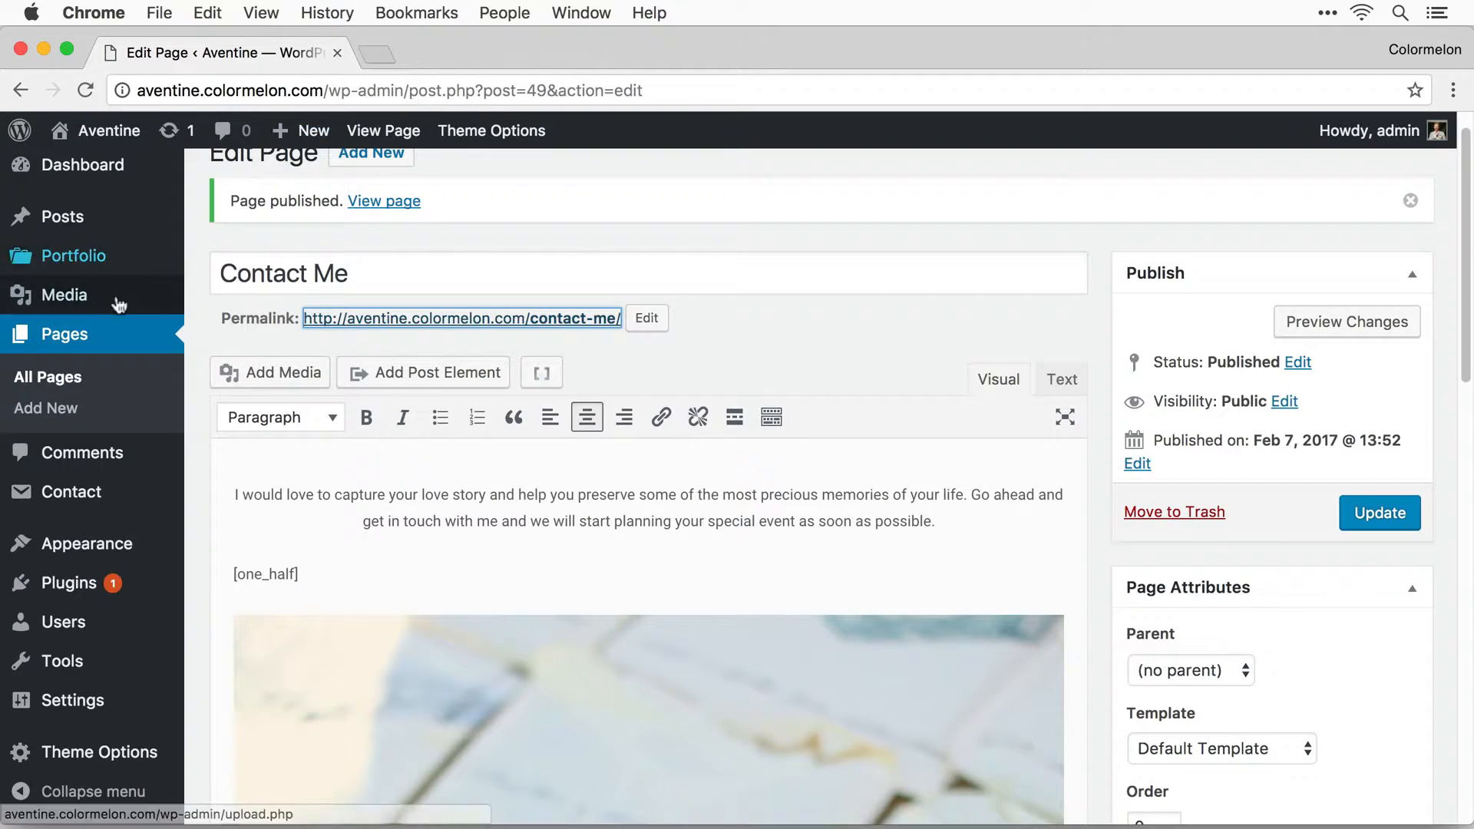
Create a new page titled "Services" with an introductory paragraph beginning "I am so happy, my dear friend".
left_click(78, 417)
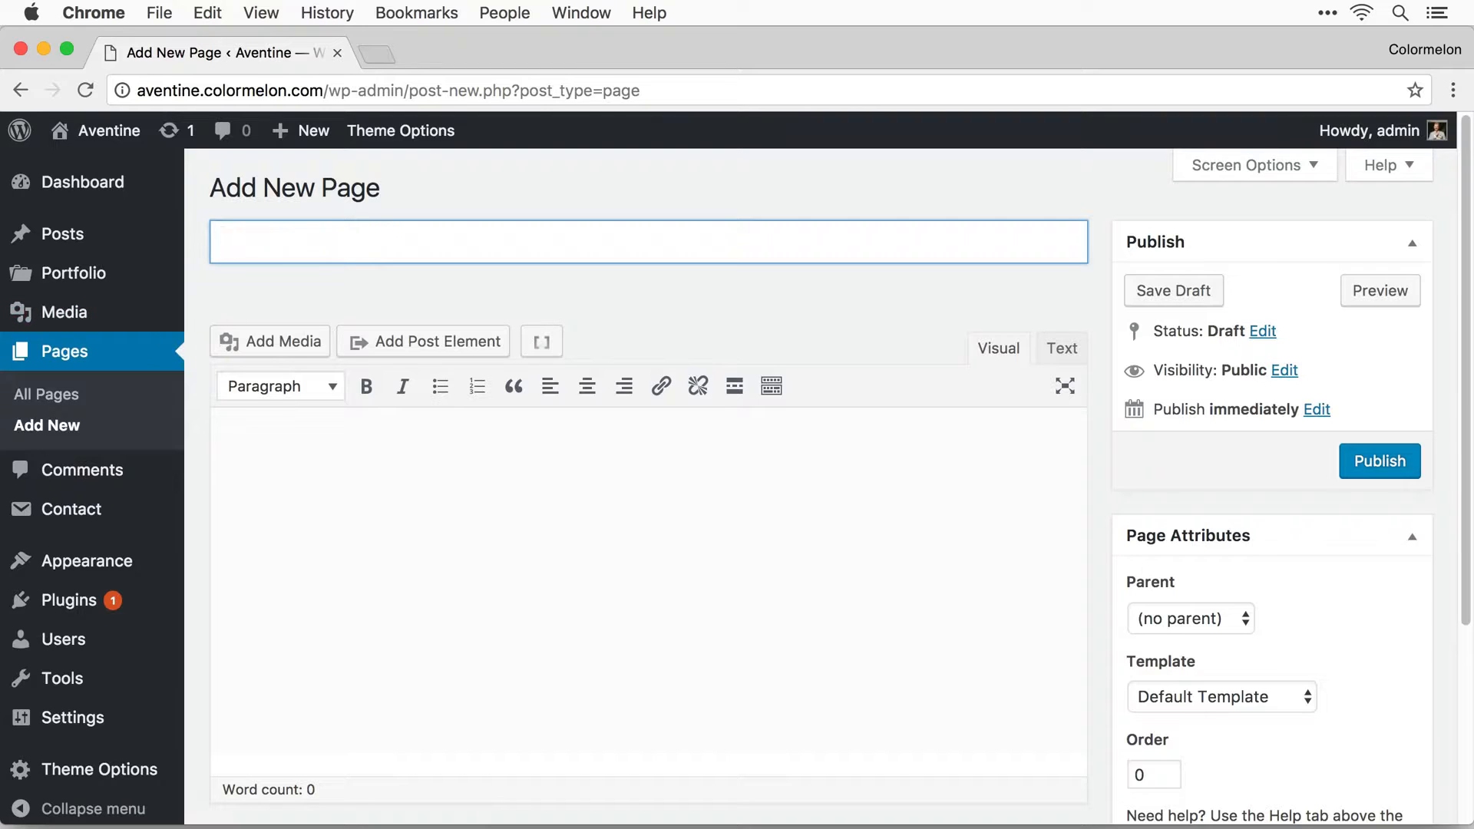
type("Services")
left_click(711, 505)
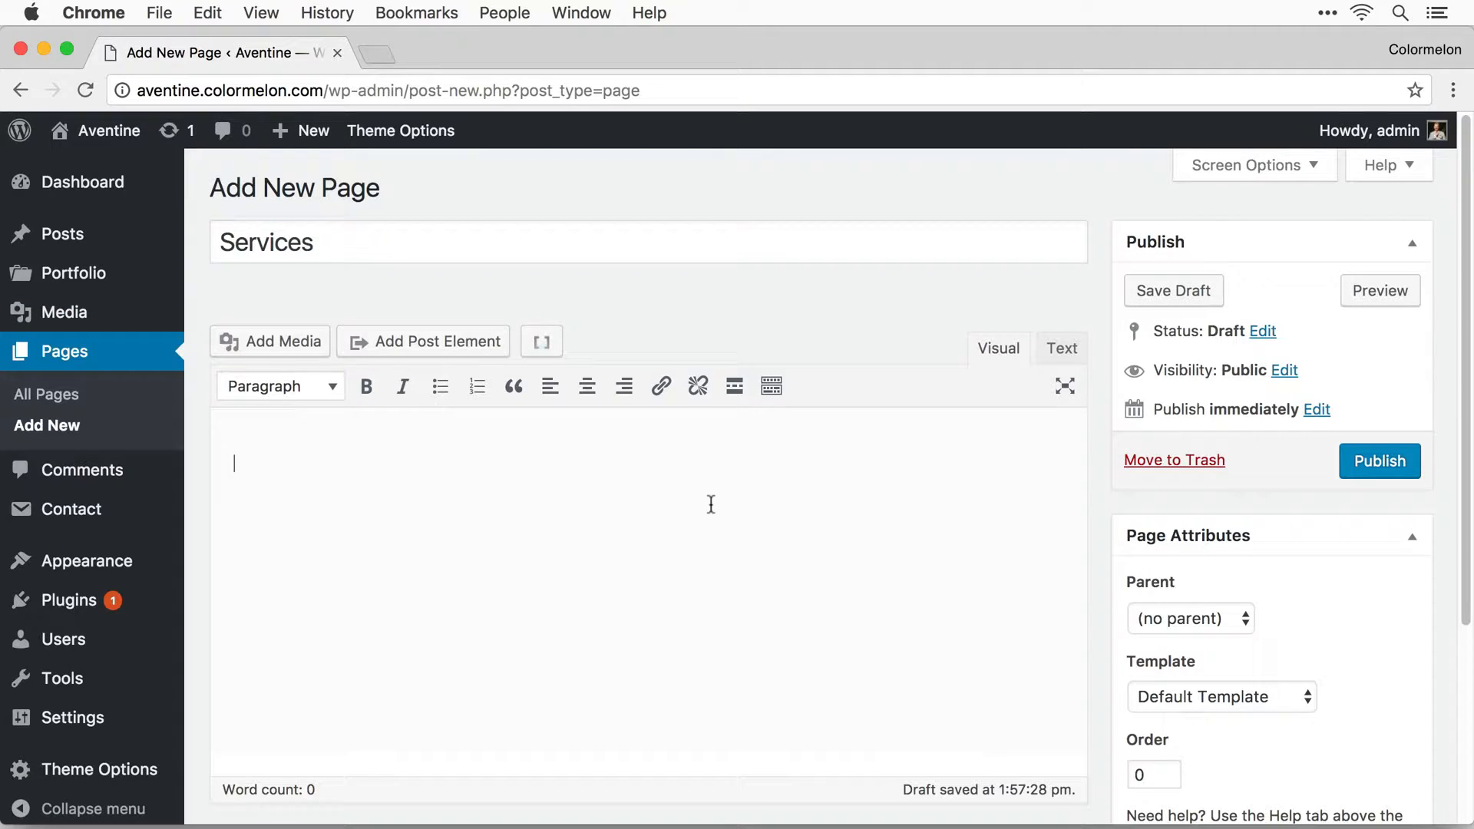
type("I am so happy, my dear friend, so absorbed in the exquisite sense of mere tranquil existence, that I neglect my talents. I should be incapable of drawing a single stroke at the present moment; and yet I feel that I never was a greater artist than now. Until the advent of such technology, photographs were made by exposing light sensitive photographic film, and used chemical photographic processing to develop and stabilize the image. By contrast, digital photographs can be displayed, printed, stored, manipulated, transmitted, and archived using digital and computer techniques, without chemical processing.")
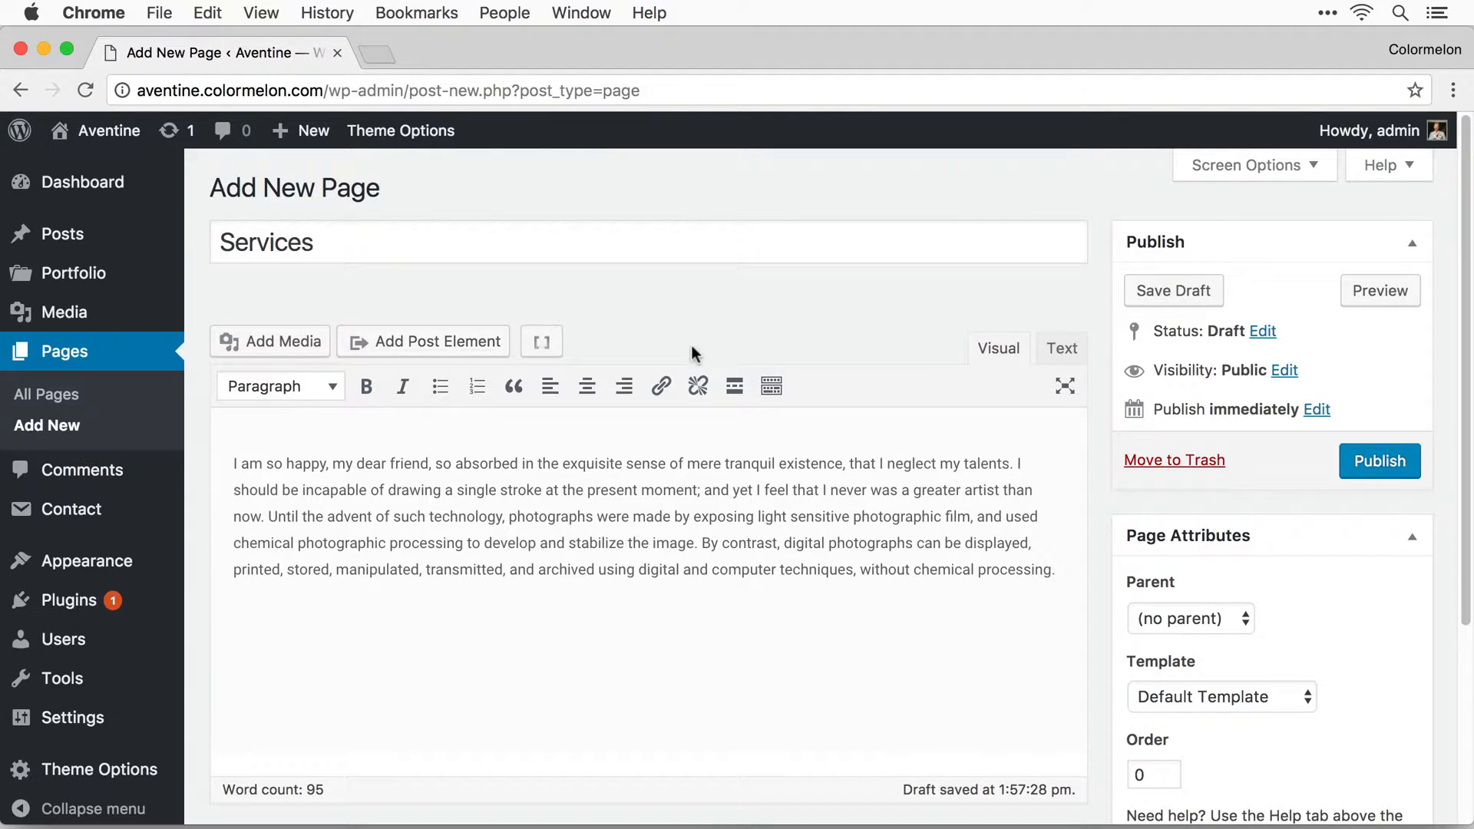
Start a Services Block post element with a content paragraph beginning "London was a city that allowed him to flourish expressively".
left_click(454, 354)
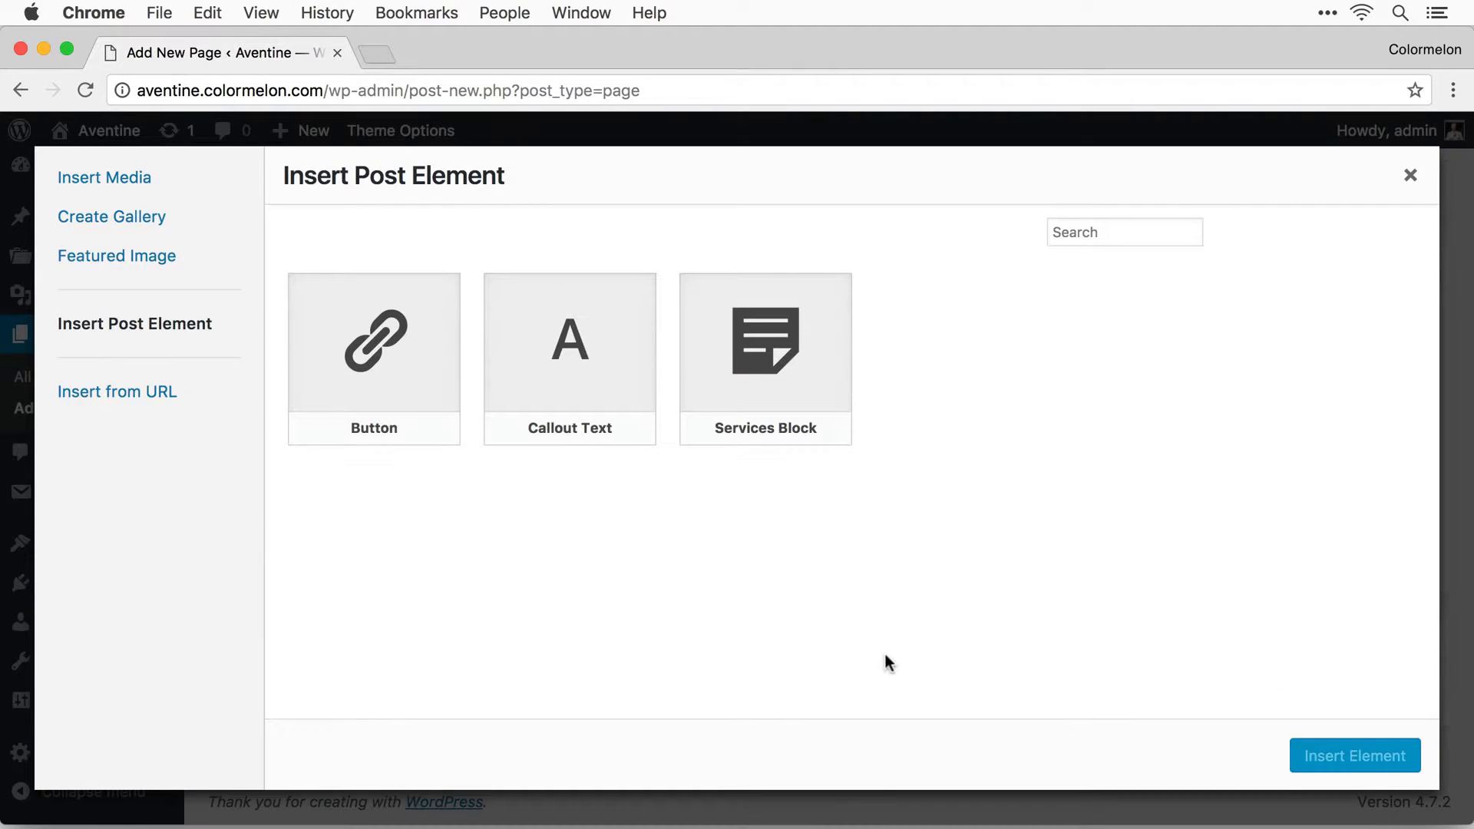
left_click(765, 358)
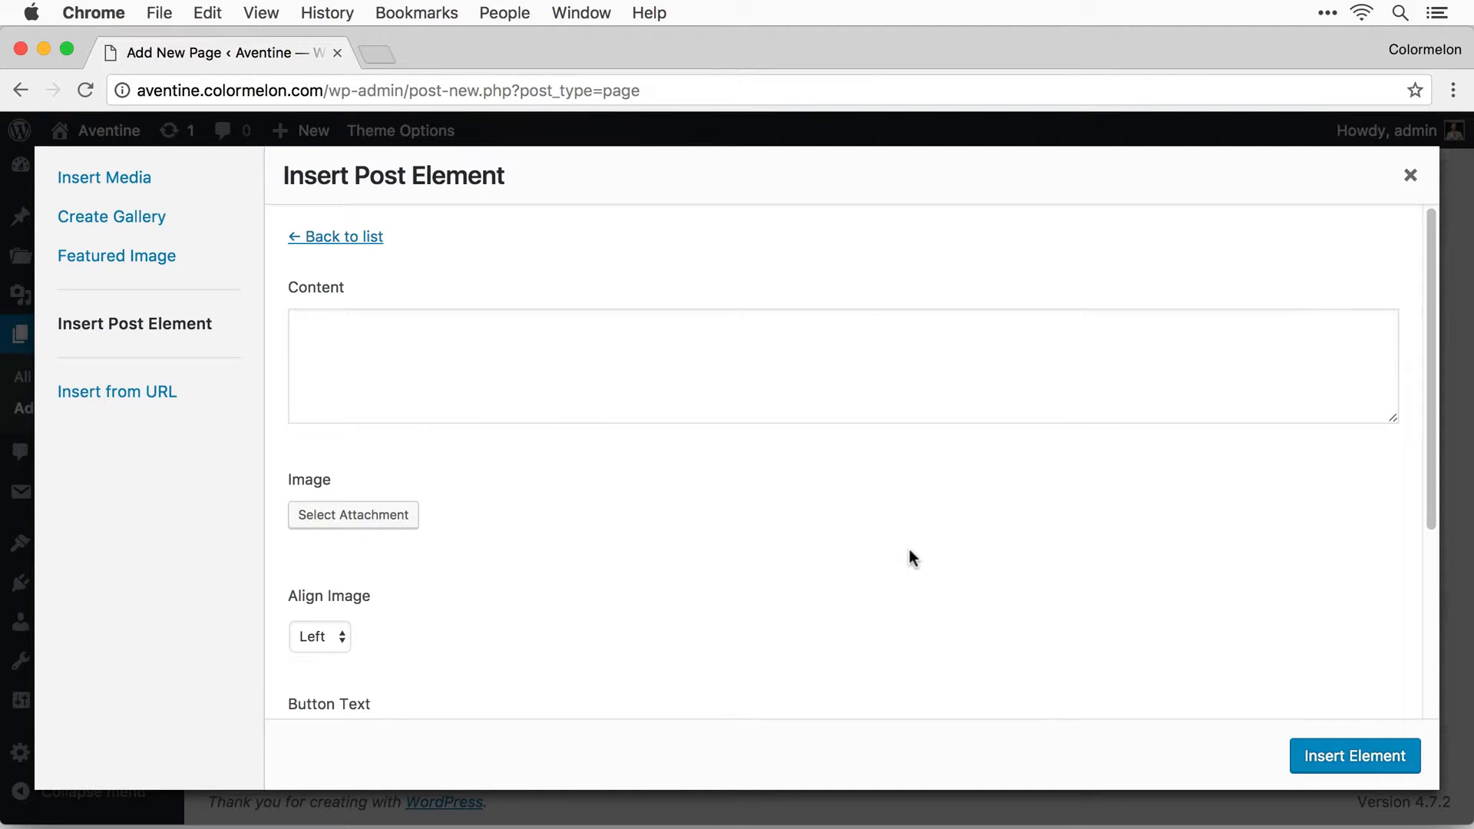
left_click(503, 419)
type("London was a city that allowed him to flourish expressively without the restrictions he felt were imposed on him in Peru. During the early nineties, Testino looked to his childhood growing up in Peru and his teenage summers in Brazil for inspiration, which helped him to create a unique and personal photographic language. His work first appeared in Vogue in 1983.")
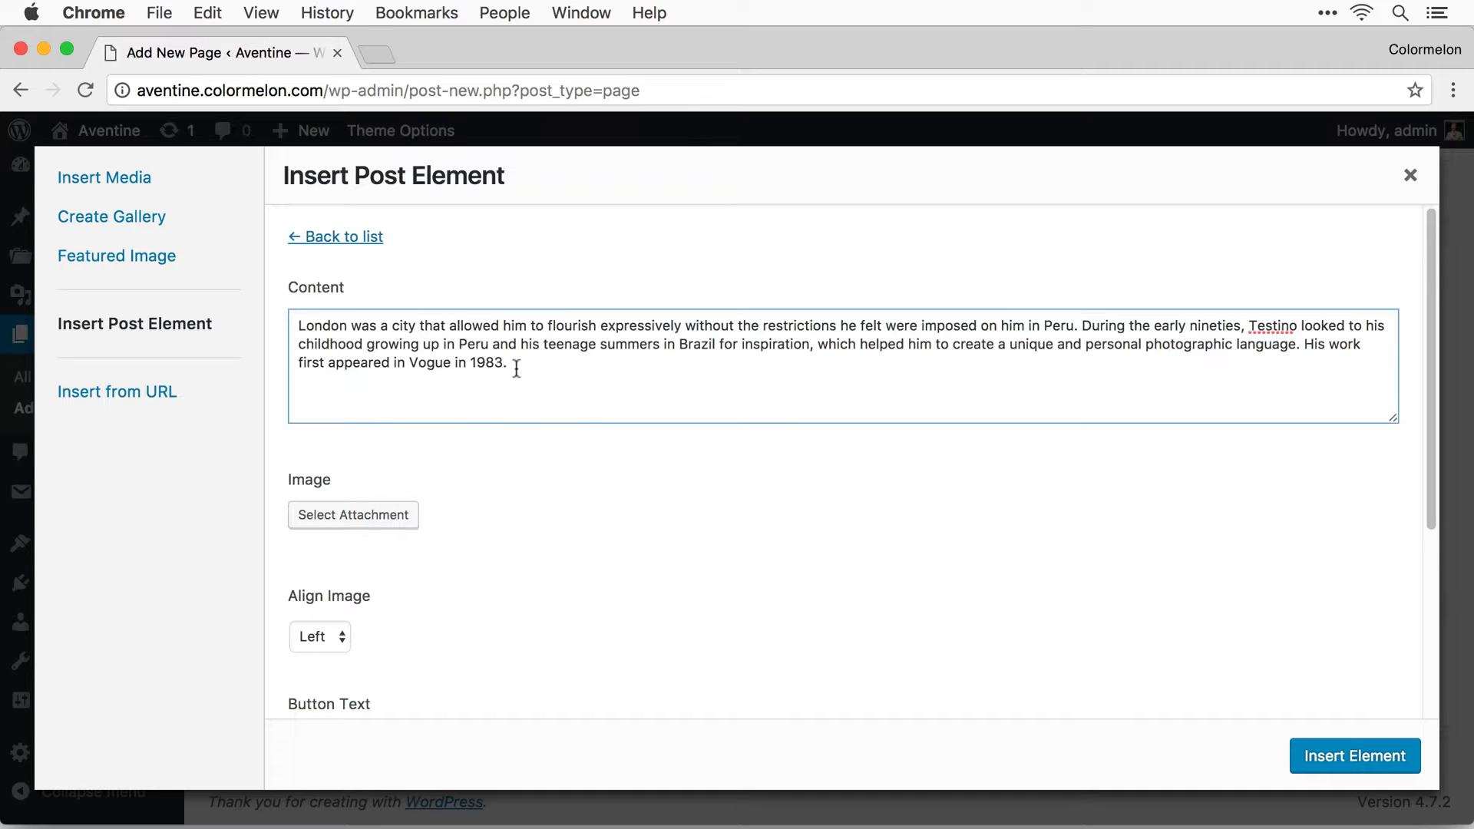
Attach the bride-with-bouquet photo 09.jpg as the block's image, keep it aligned left and insert the element without a button.
left_click(565, 574)
left_click(356, 530)
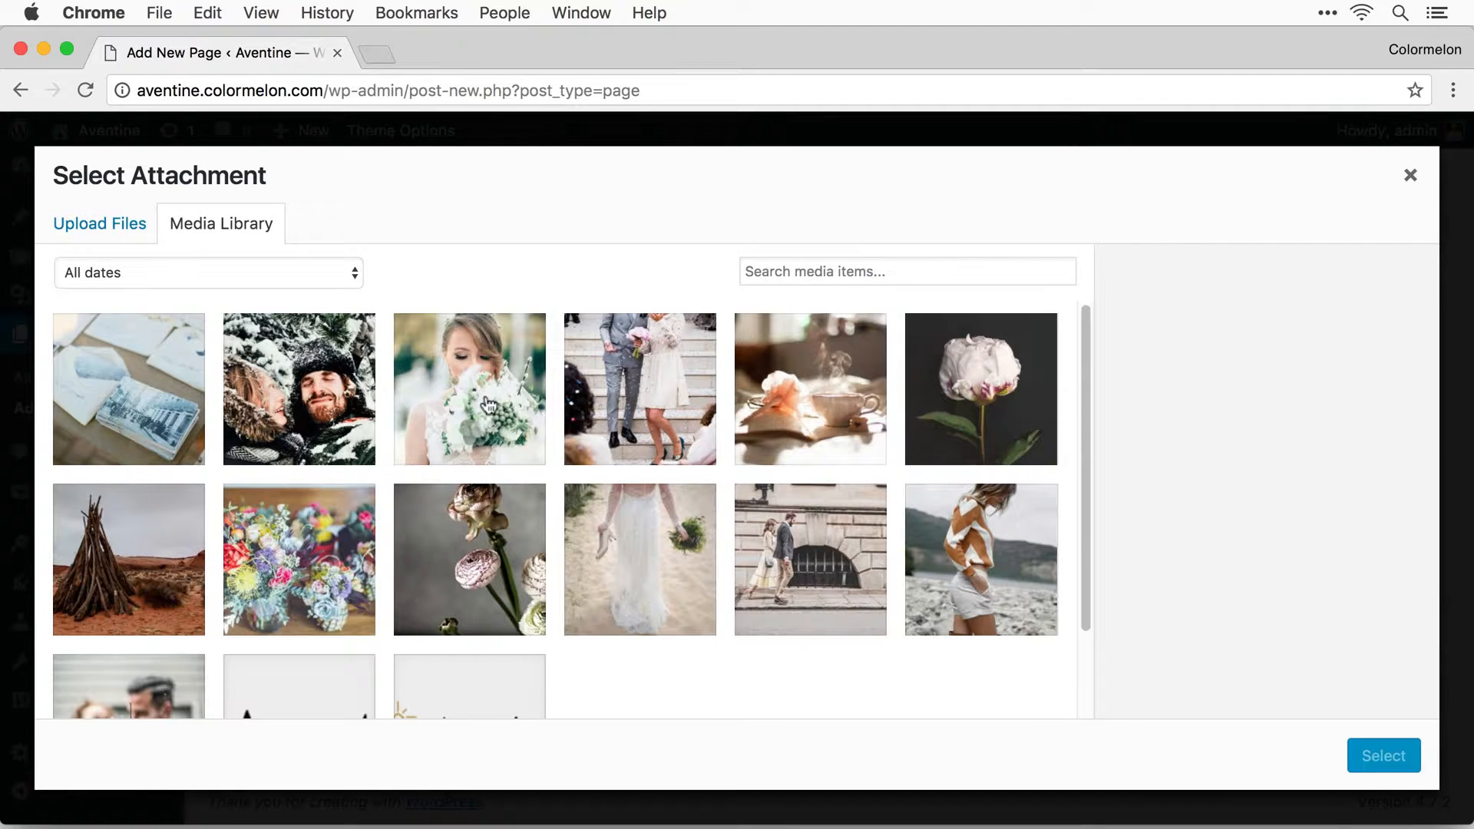
left_click(471, 427)
left_click(1353, 756)
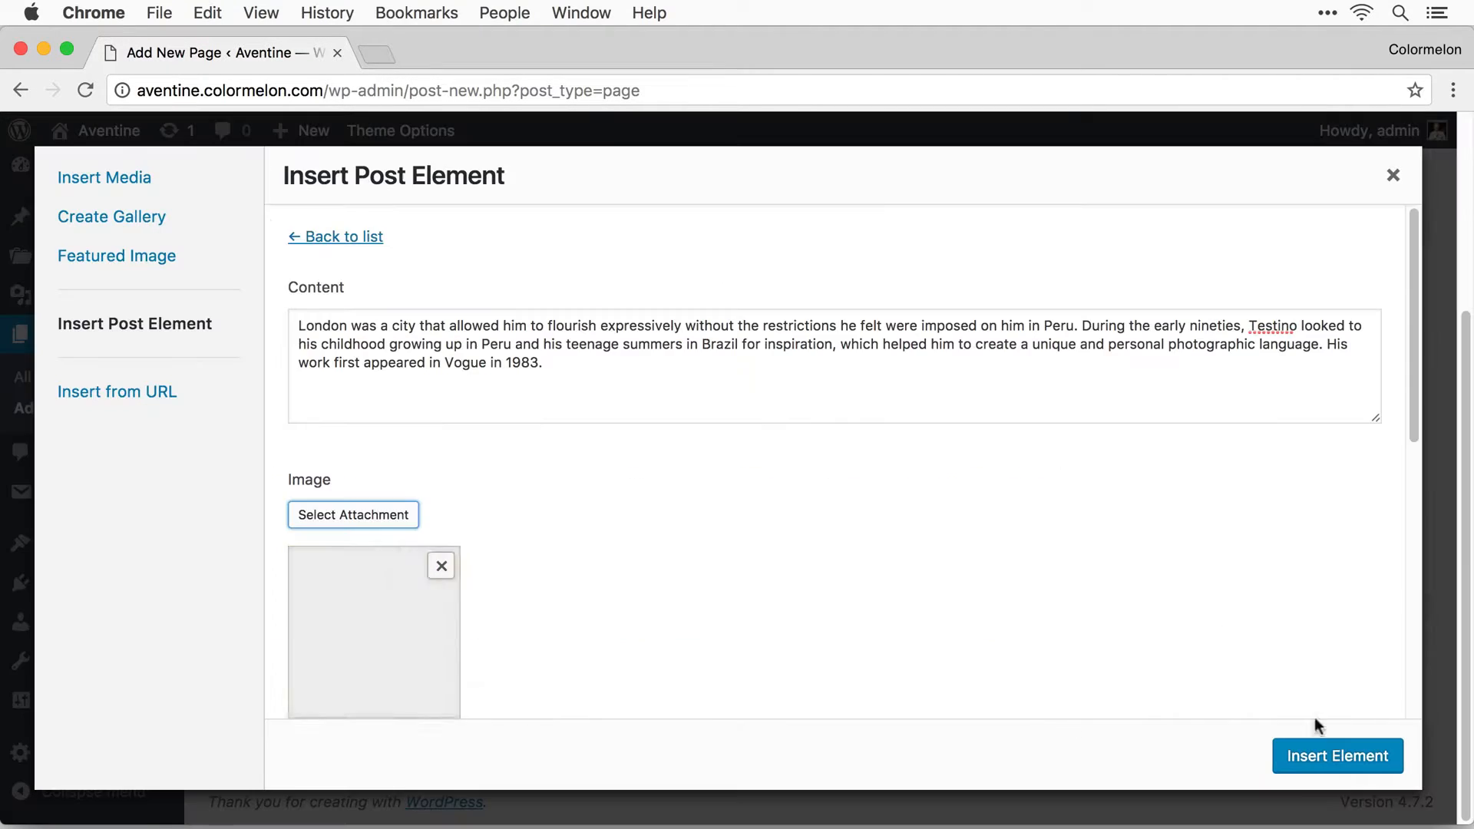
scroll(809, 491, "down", 5)
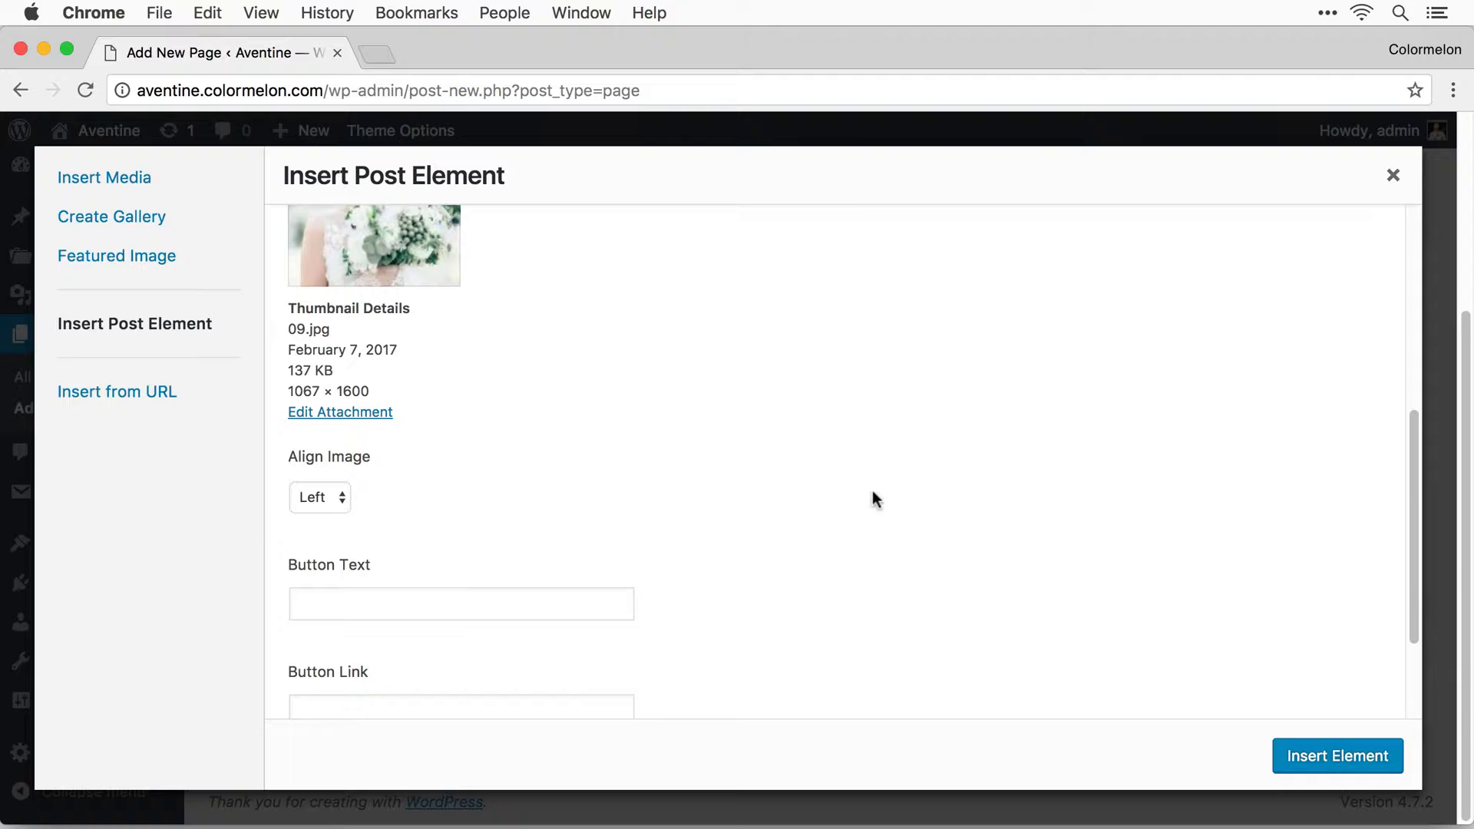
scroll(873, 500, "down", 1)
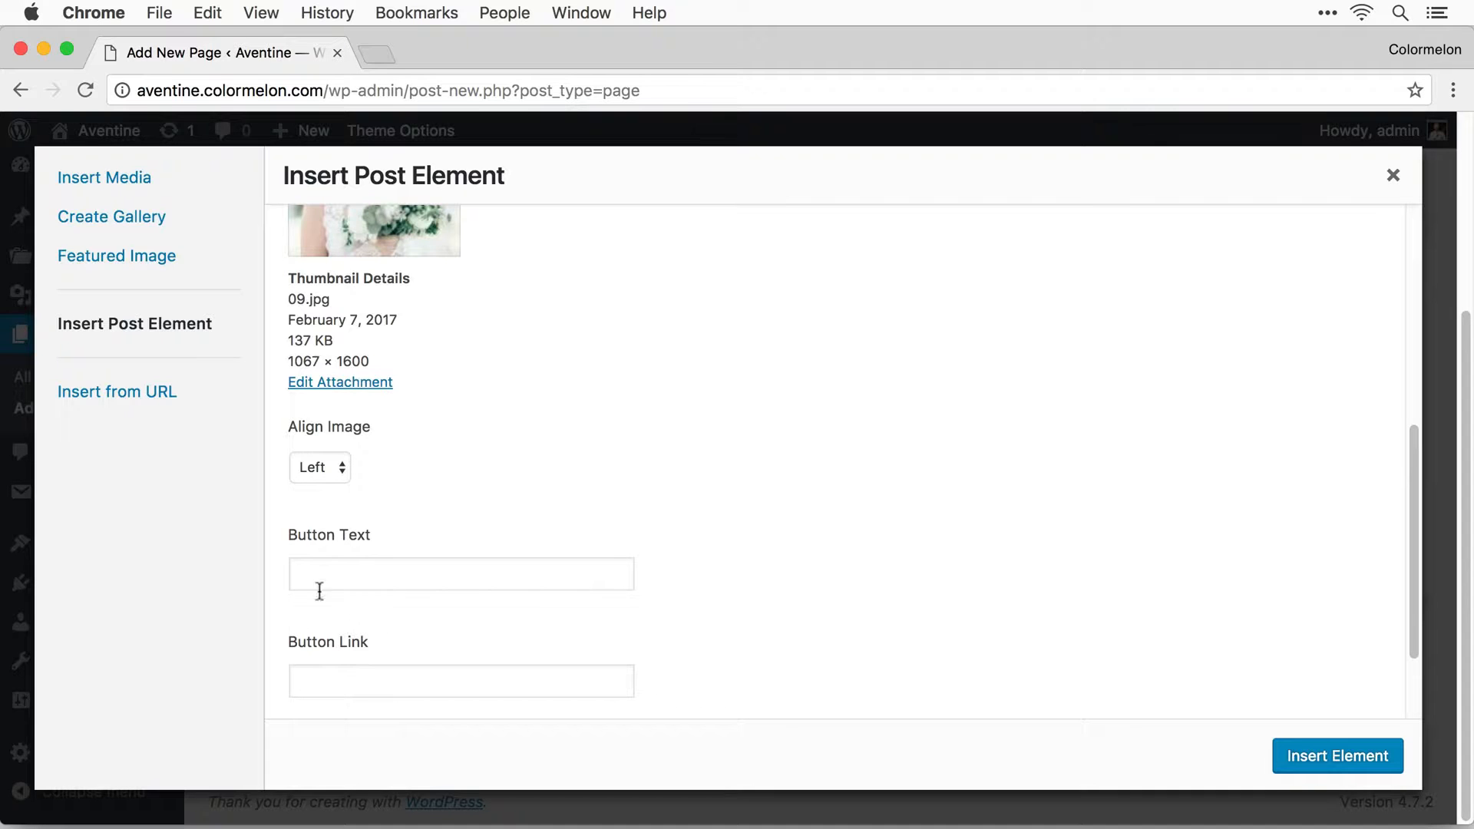
left_click(1355, 753)
Select the inserted Services Block in the editor and examine its image and text.
scroll(835, 563, "down", 3)
left_click(864, 412)
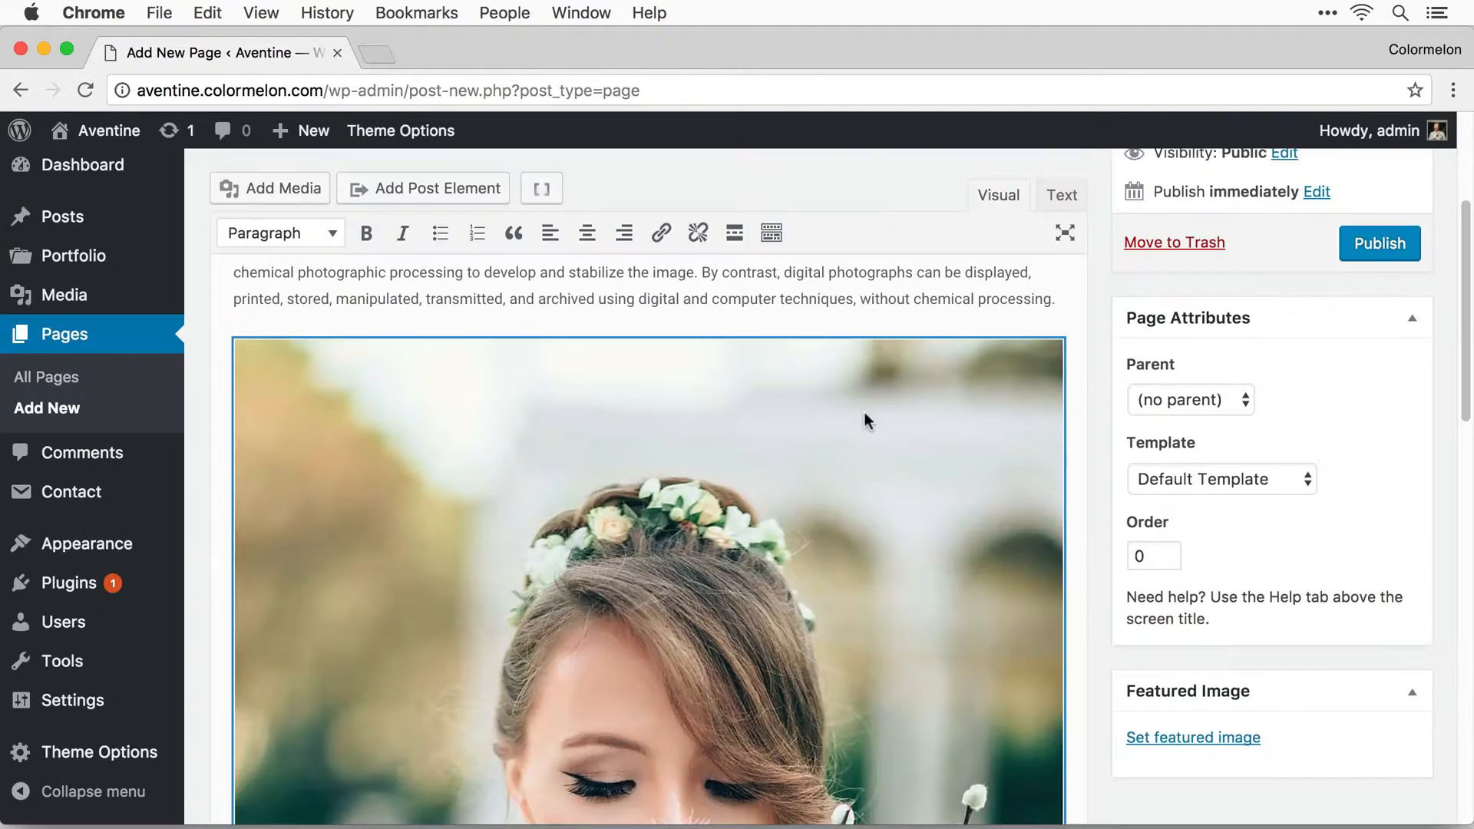
scroll(1009, 532, "down", 5)
scroll(1009, 530, "up", 6)
scroll(1009, 530, "down", 14)
scroll(1011, 538, "up", 3)
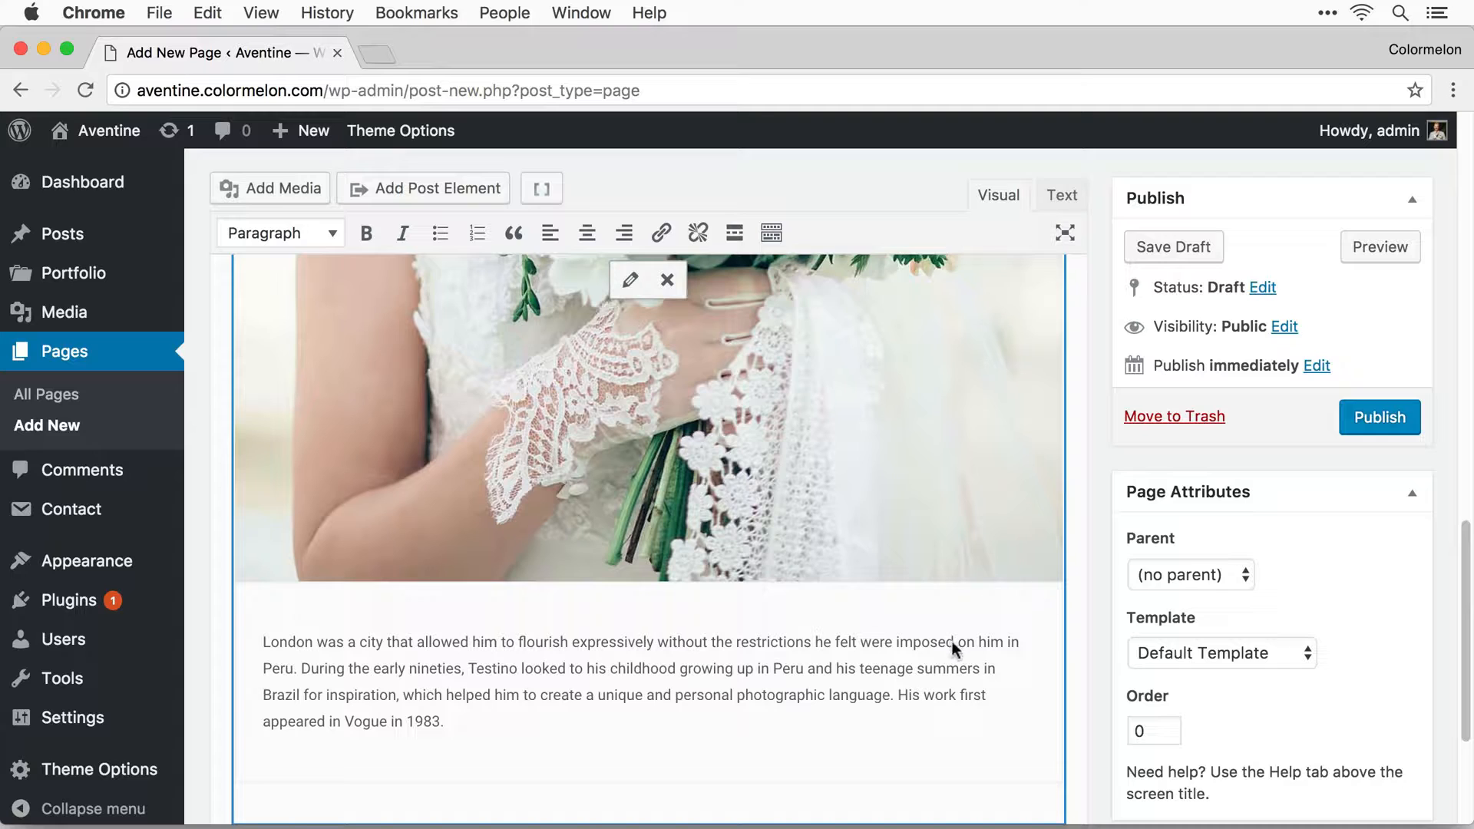
scroll(952, 642, "down", 2)
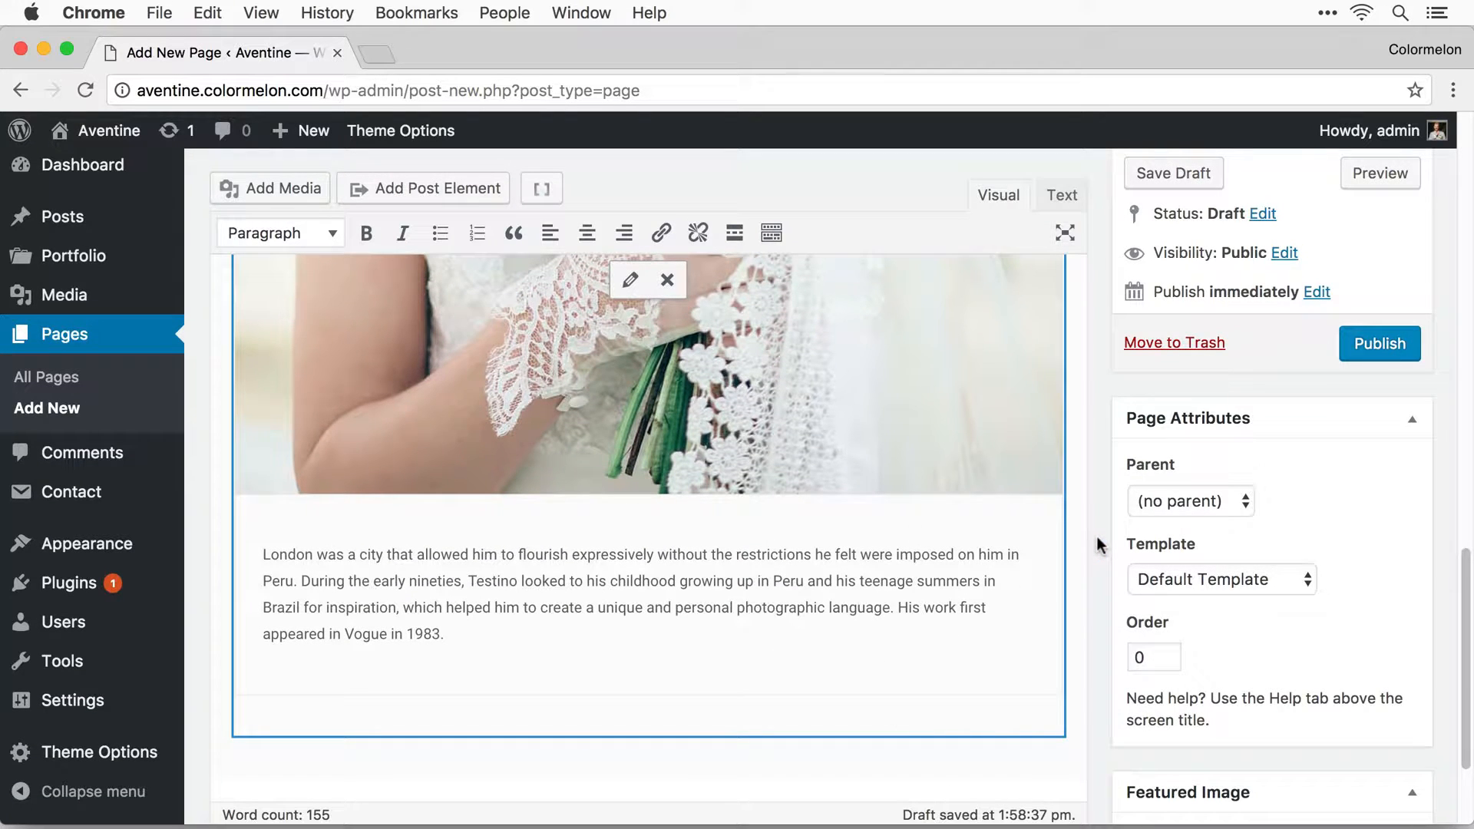
Examine the Services Block's layout at a reduced browser zoom and restore the default zoom.
key("super+minus")
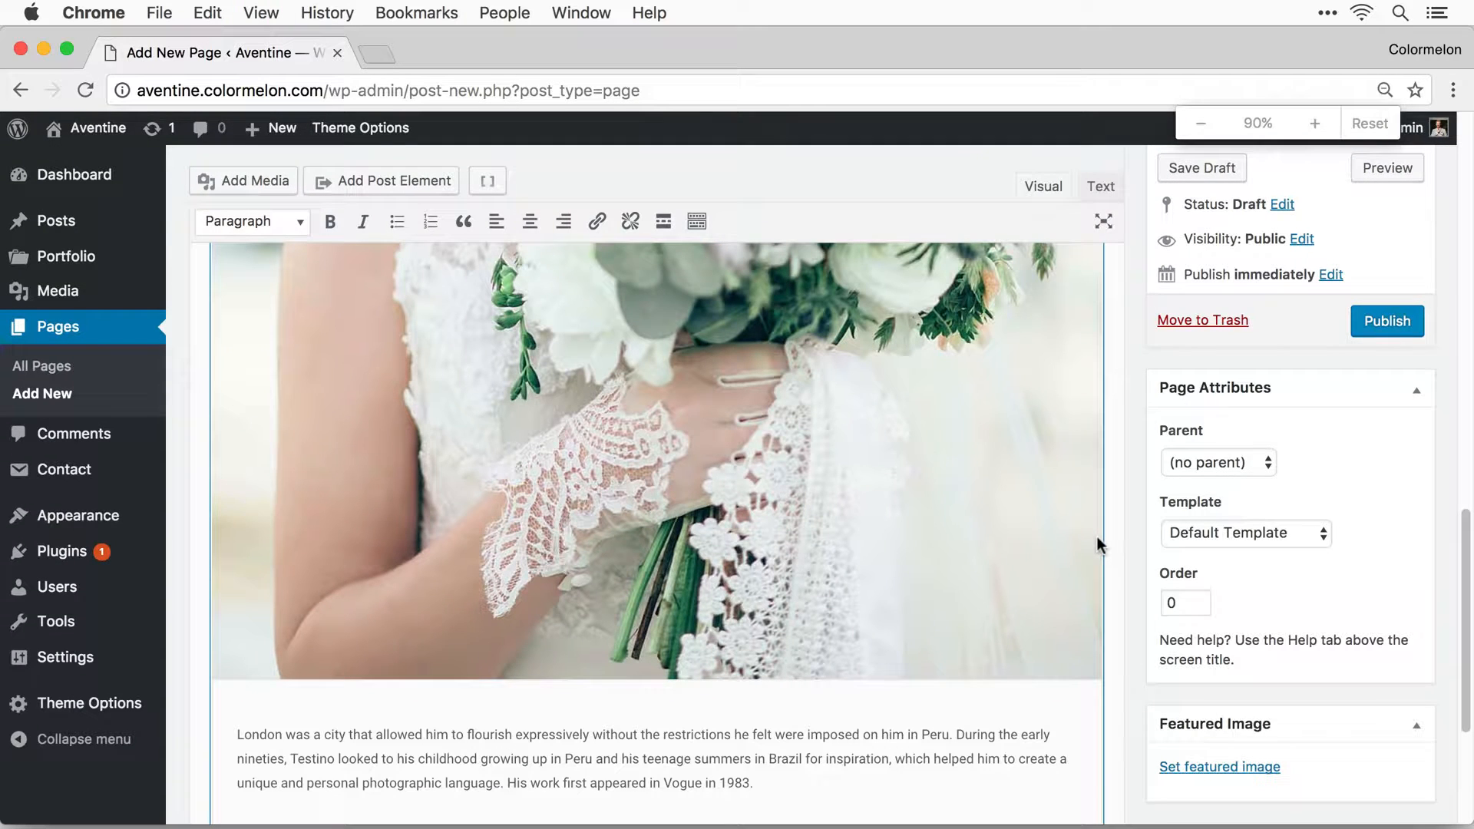
key("super+minus")
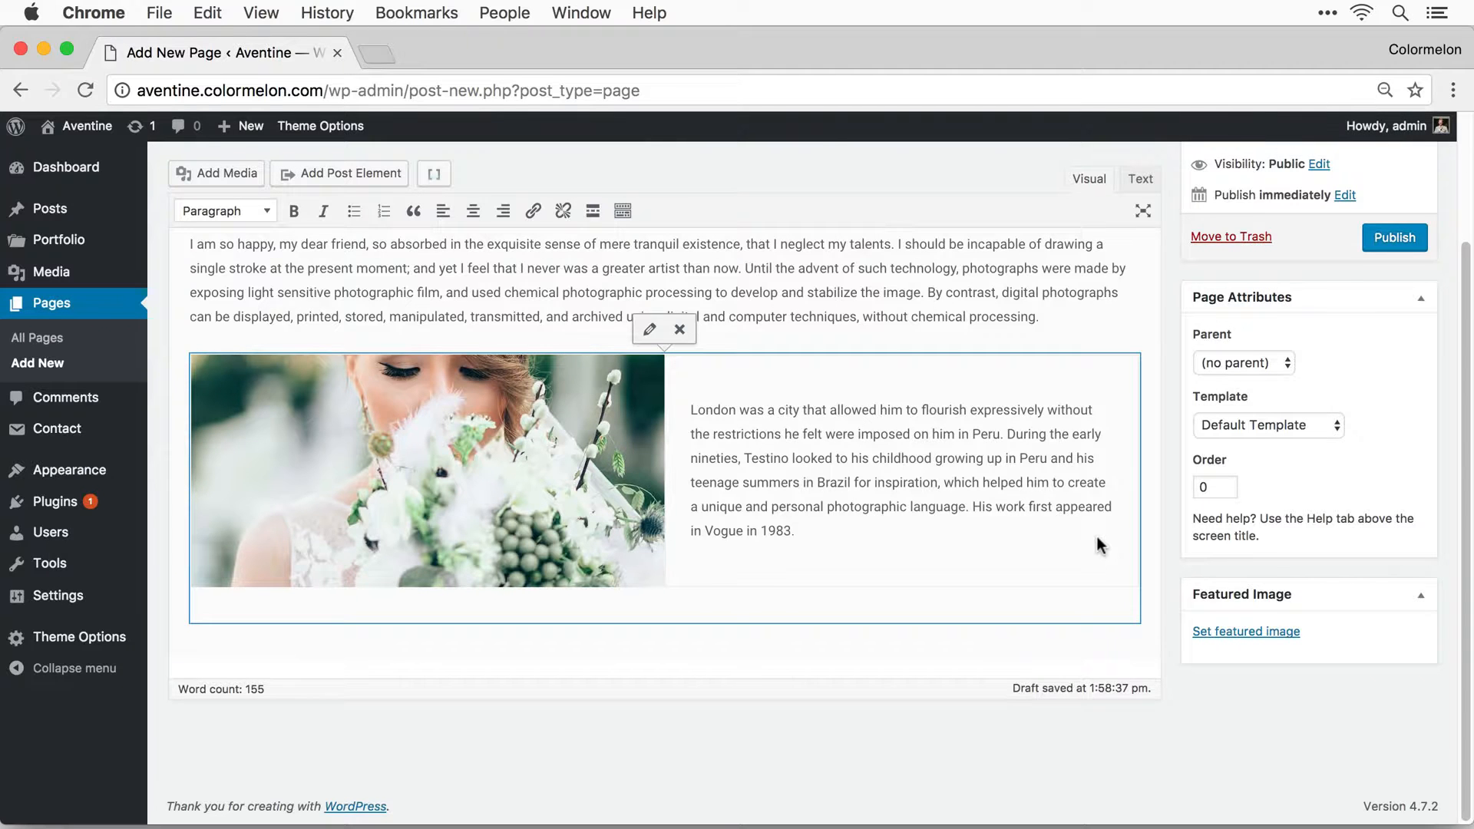
key("super+0")
scroll(883, 569, "down", 10)
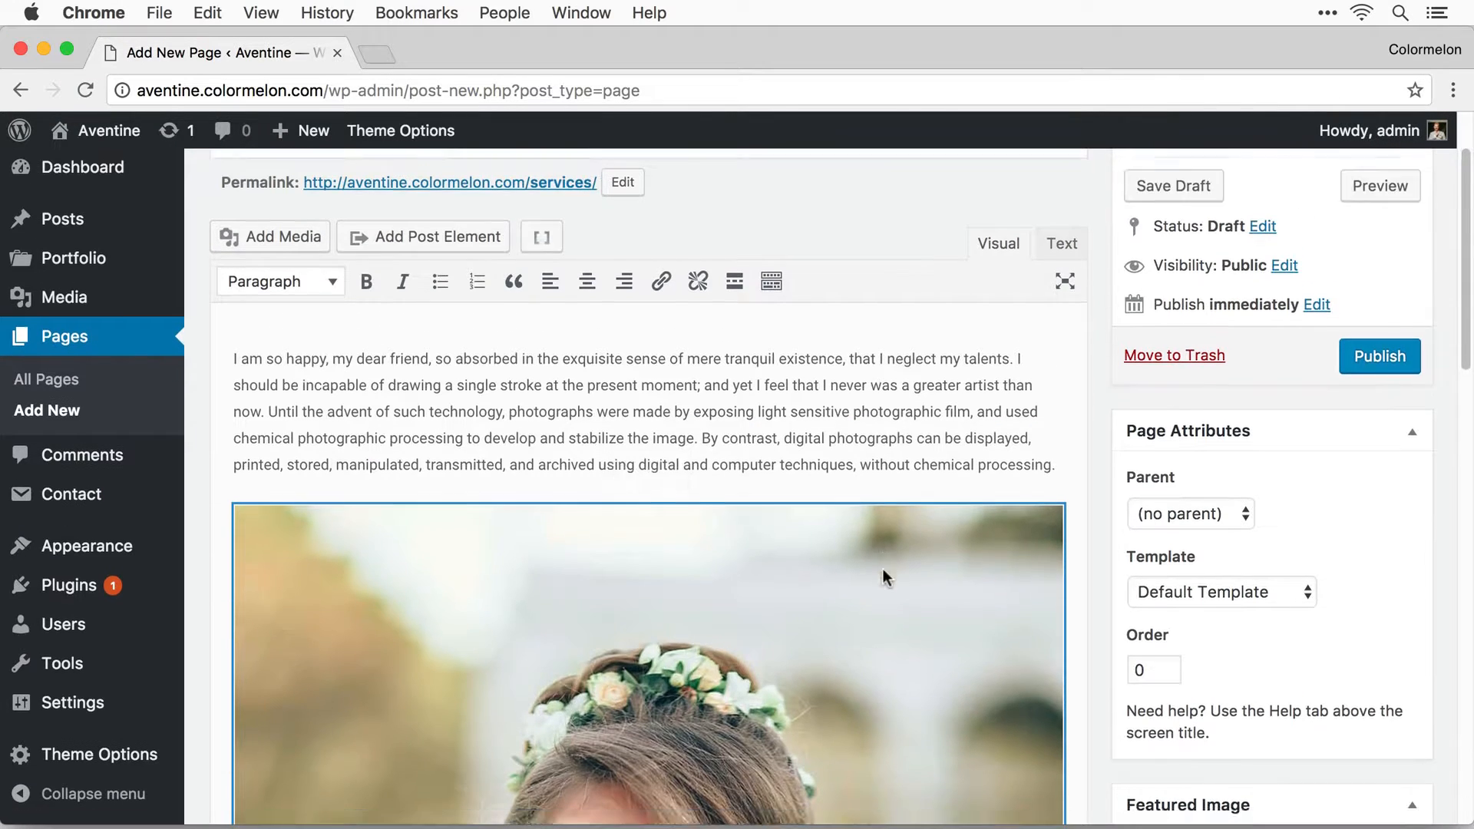
scroll(891, 584, "down", 8)
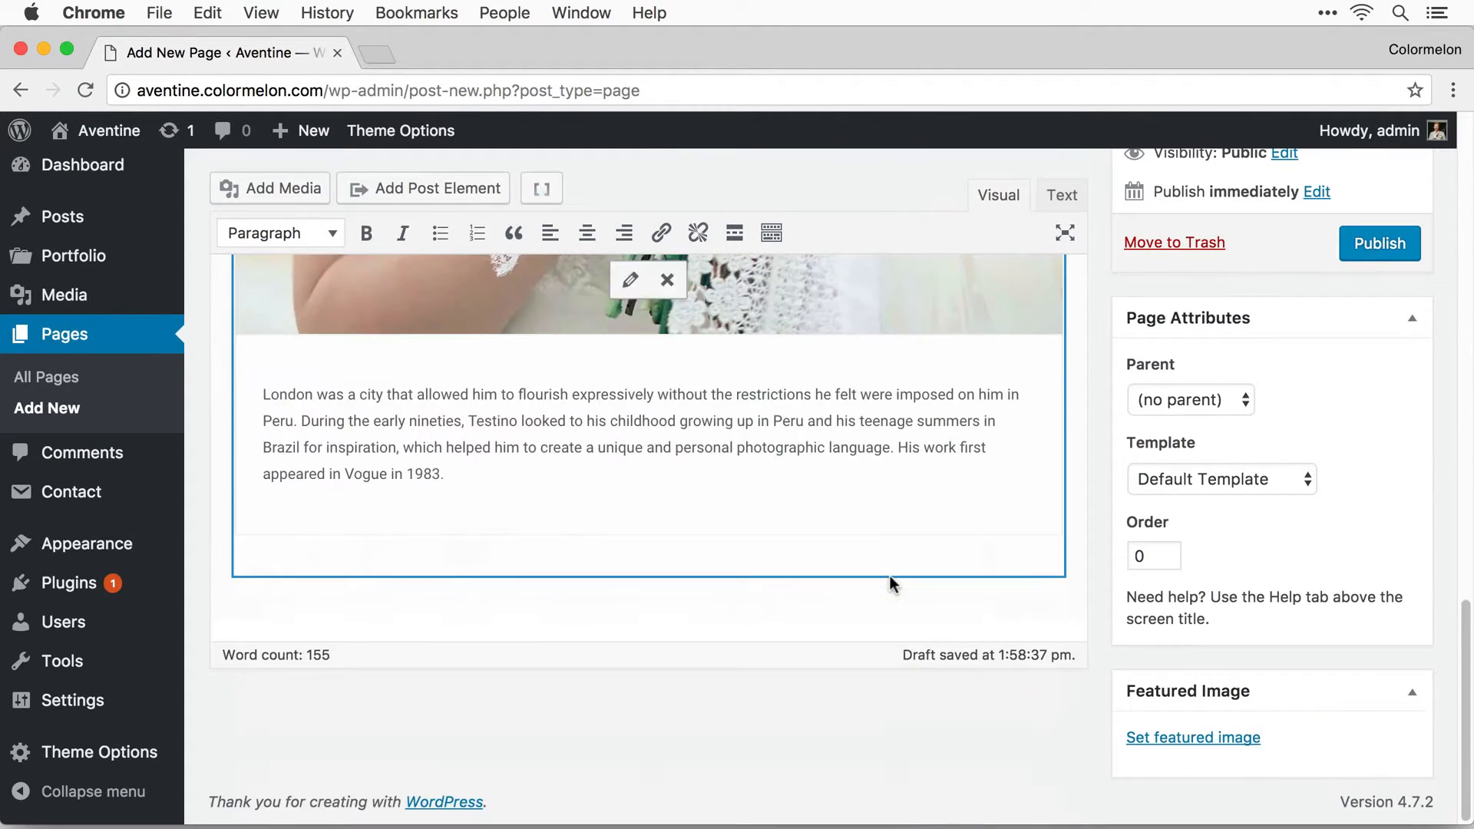
Start a second Services Block below the first one, with the image aligned right and the beach bride photo landscape-1.jpg attached.
left_click(1022, 613)
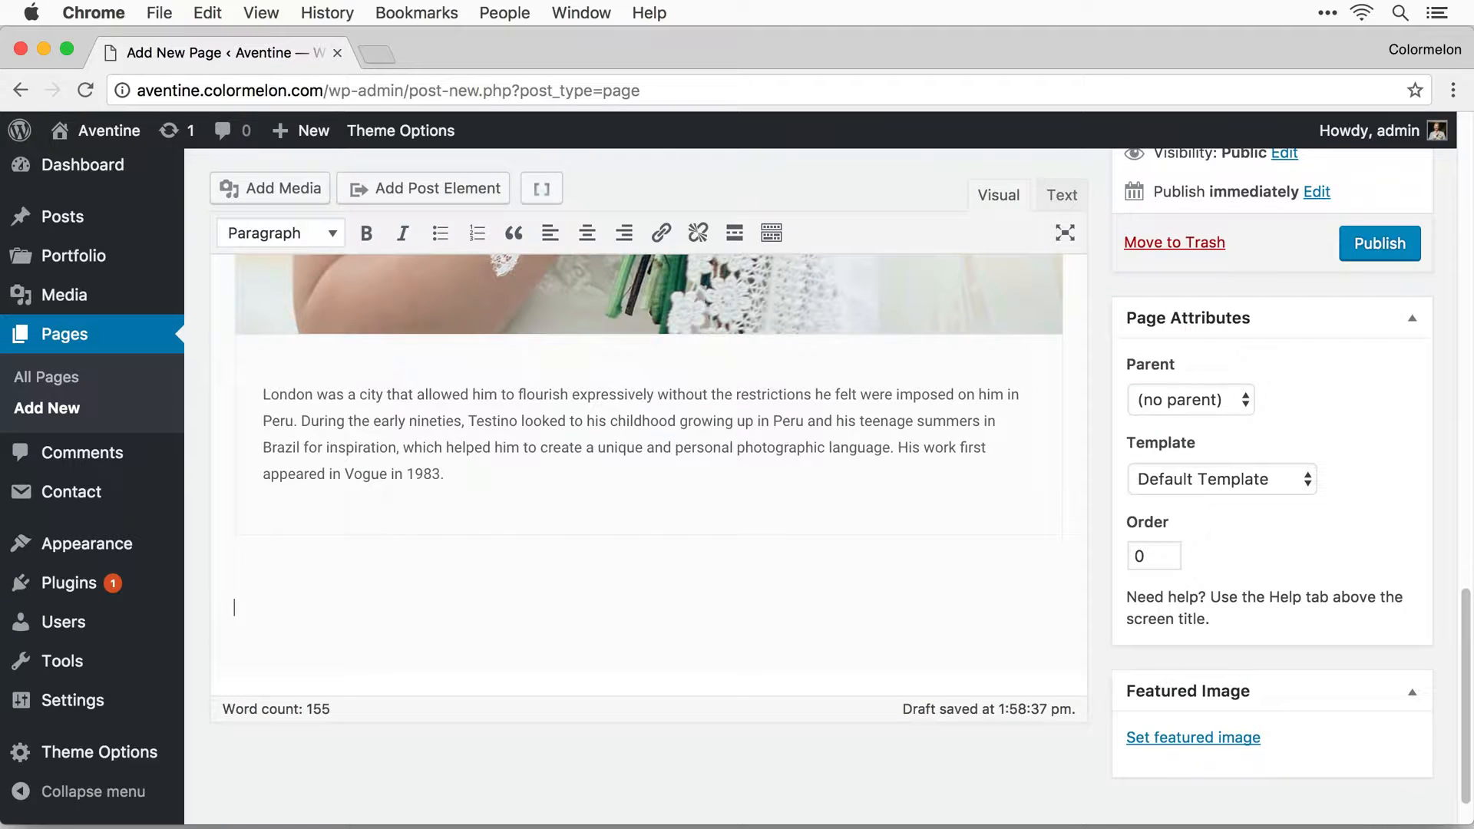
left_click(418, 186)
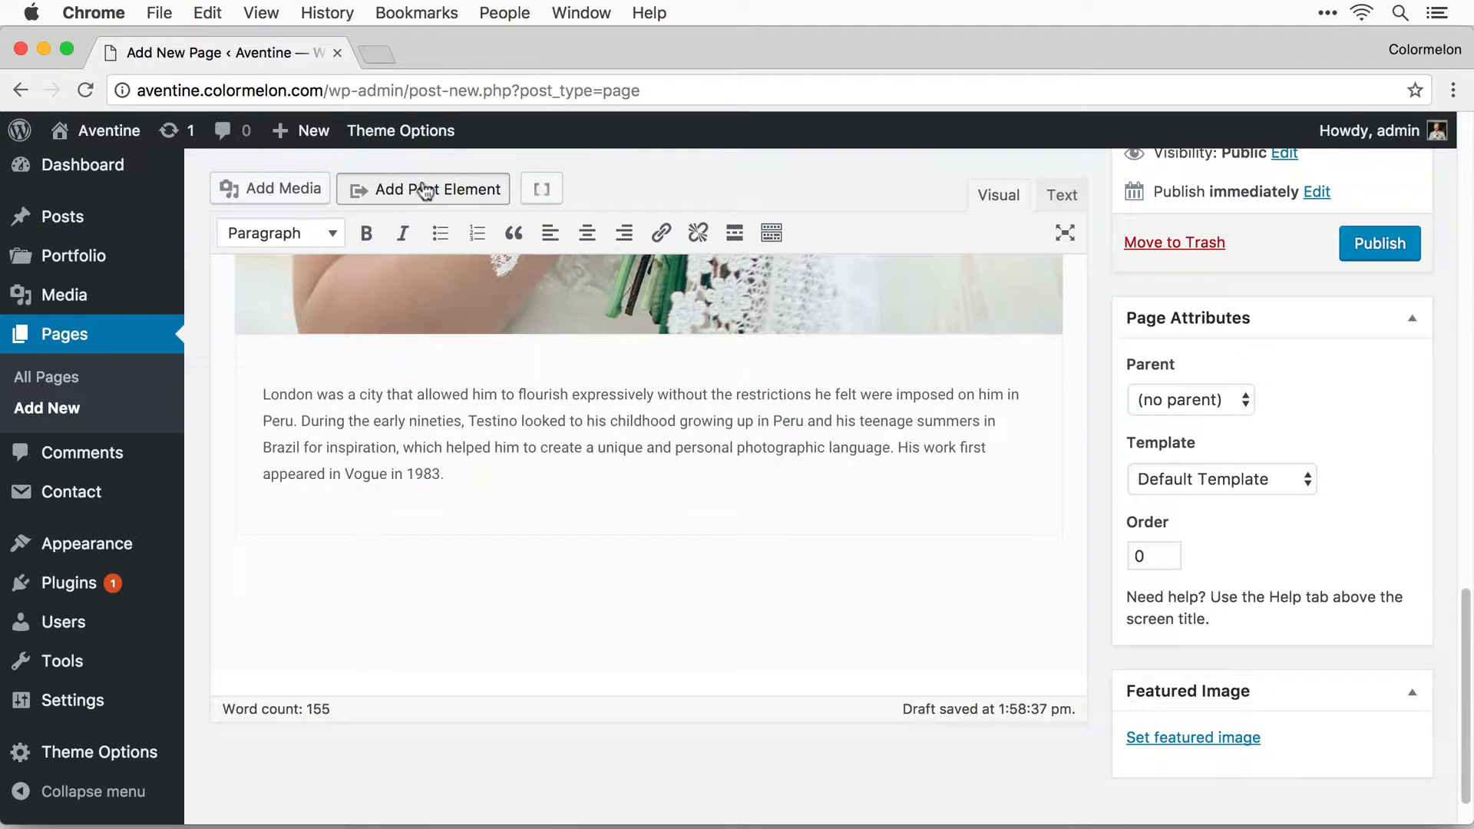
left_click(773, 328)
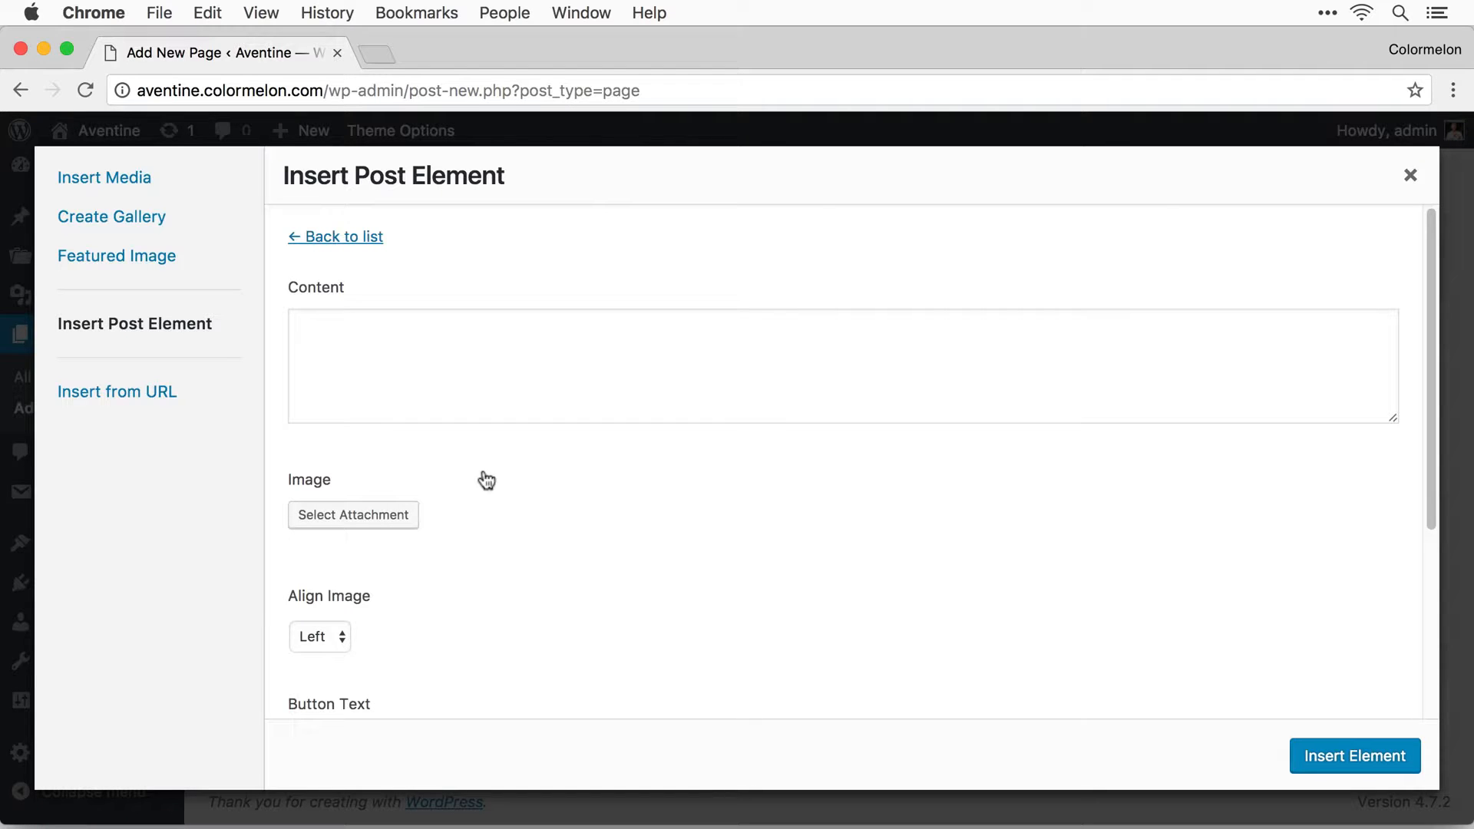
left_click(341, 644)
left_click(343, 655)
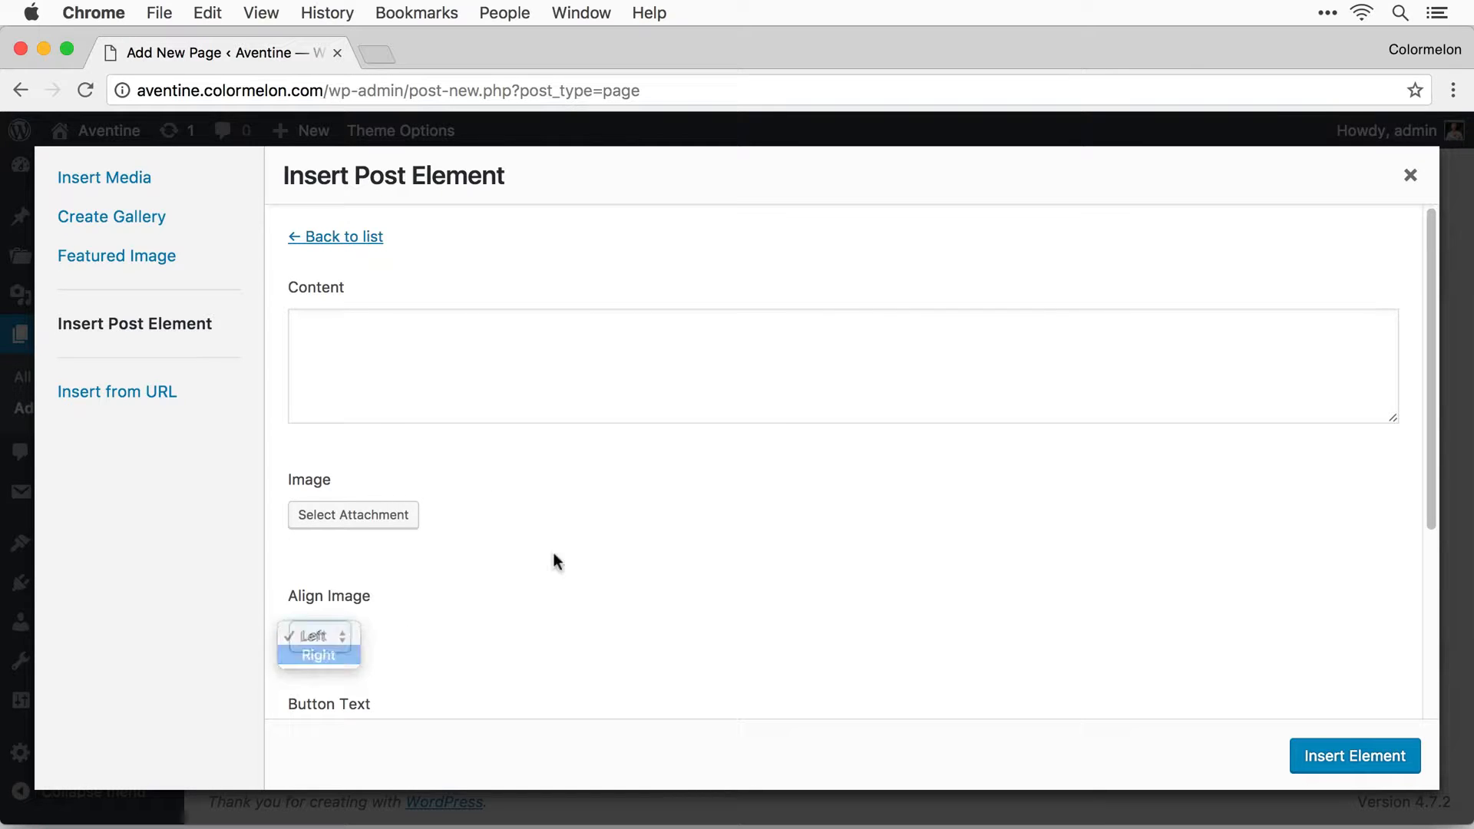
left_click(412, 525)
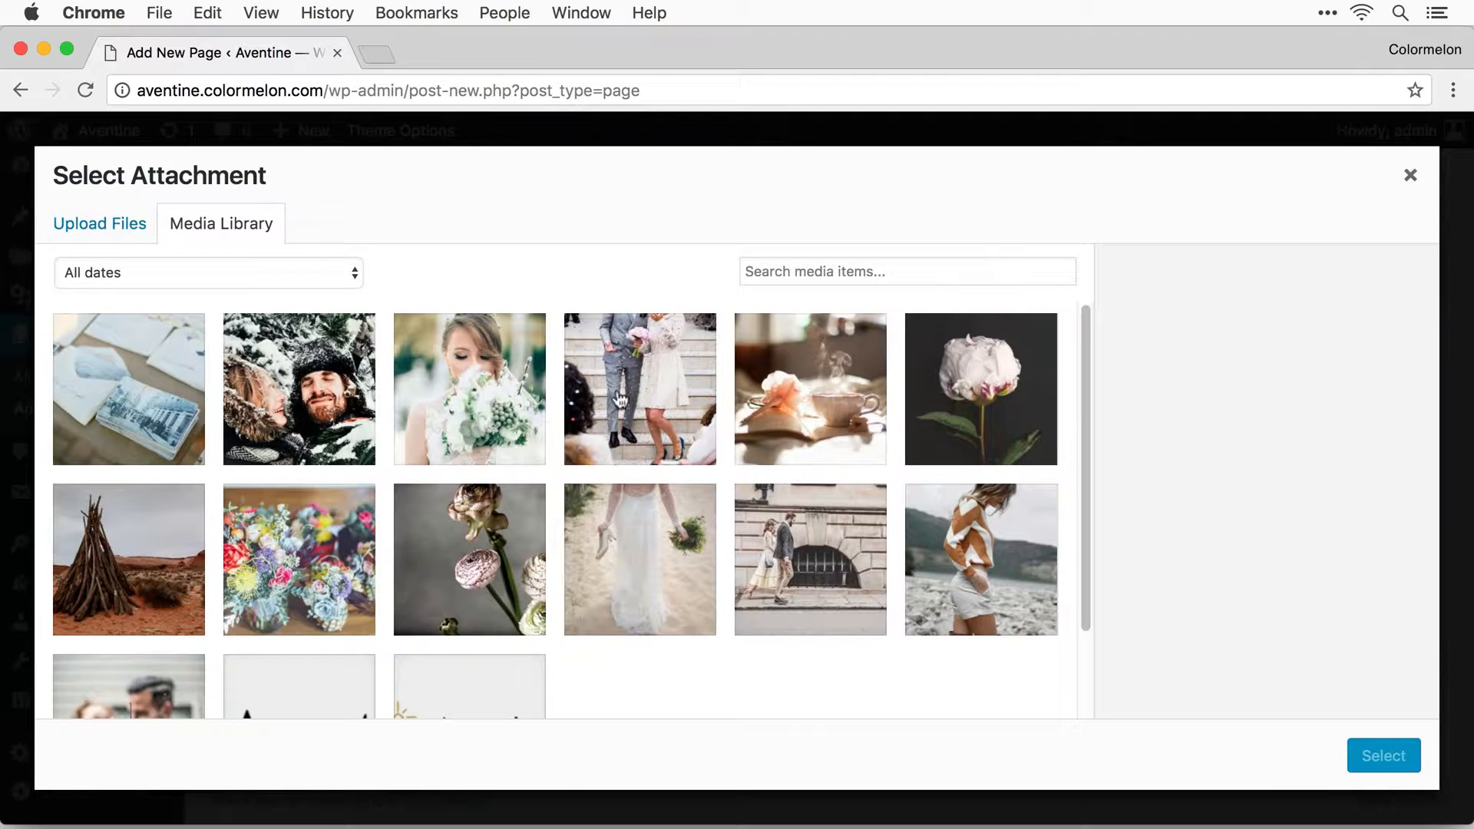
left_click(647, 507)
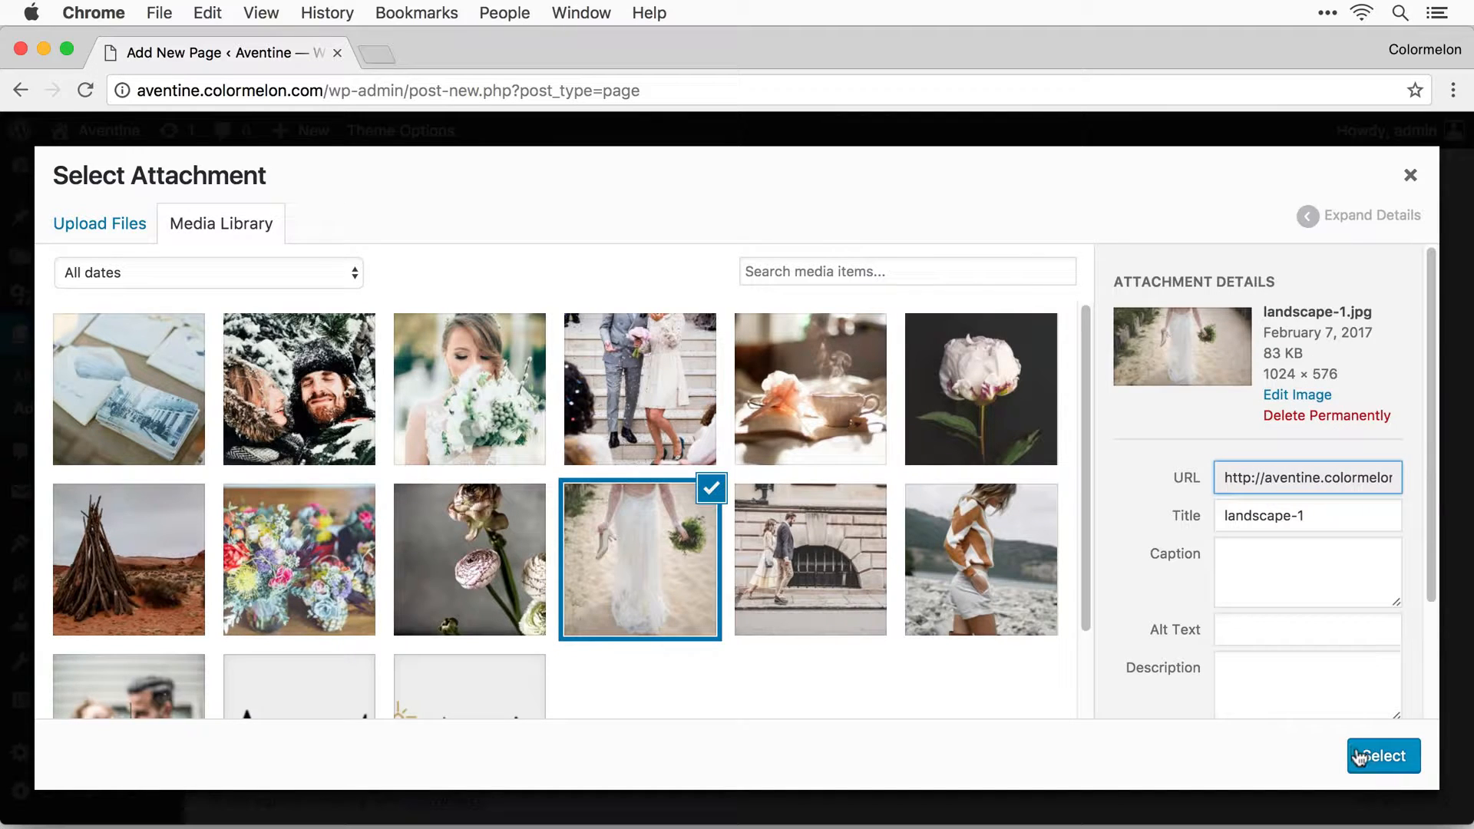
left_click(1371, 761)
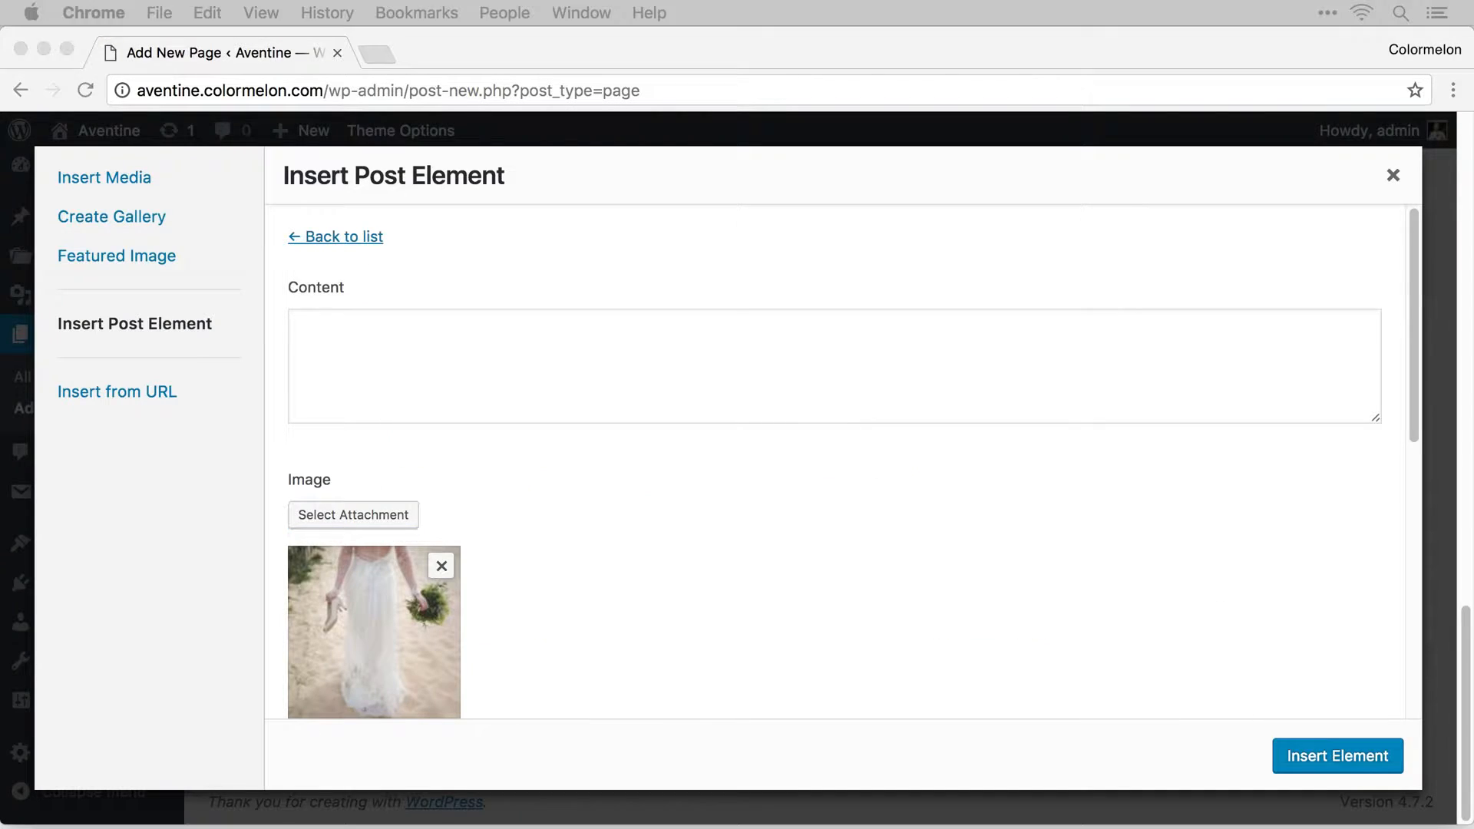
Fill the block's content with the paragraph beginning "A wonderful serenity has taken possession of my entire soul" and insert the element.
type("A wonderful serenity has taken possession of my entire soul, like these sweet mornings of spring which I enjoy with my whole heart. I am alone, and feel the charm of existence in this spot, which was created for the bliss of souls like mine. I am so happy, my dear friend, so absorbed.")
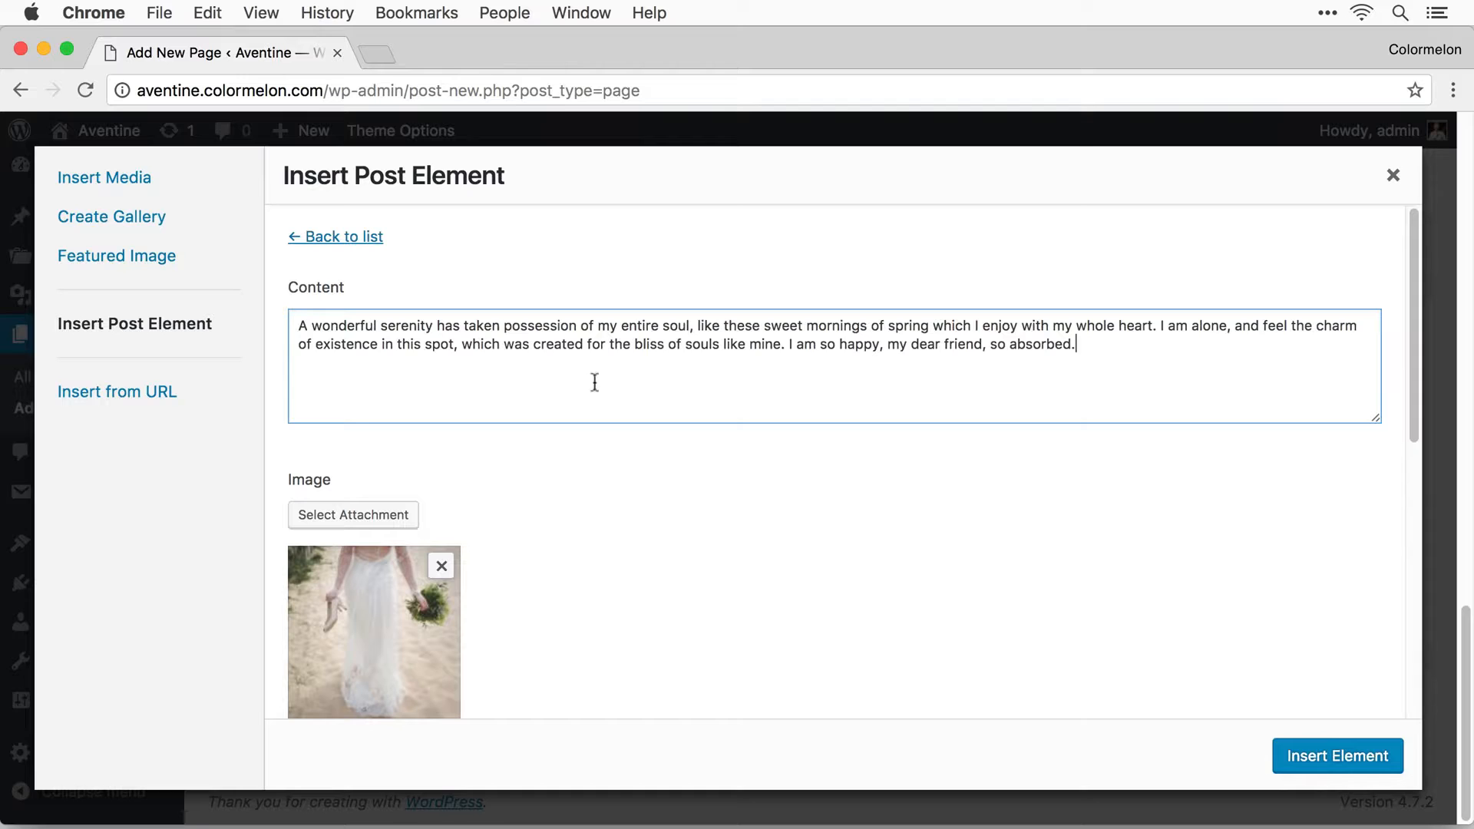
left_click(1177, 708)
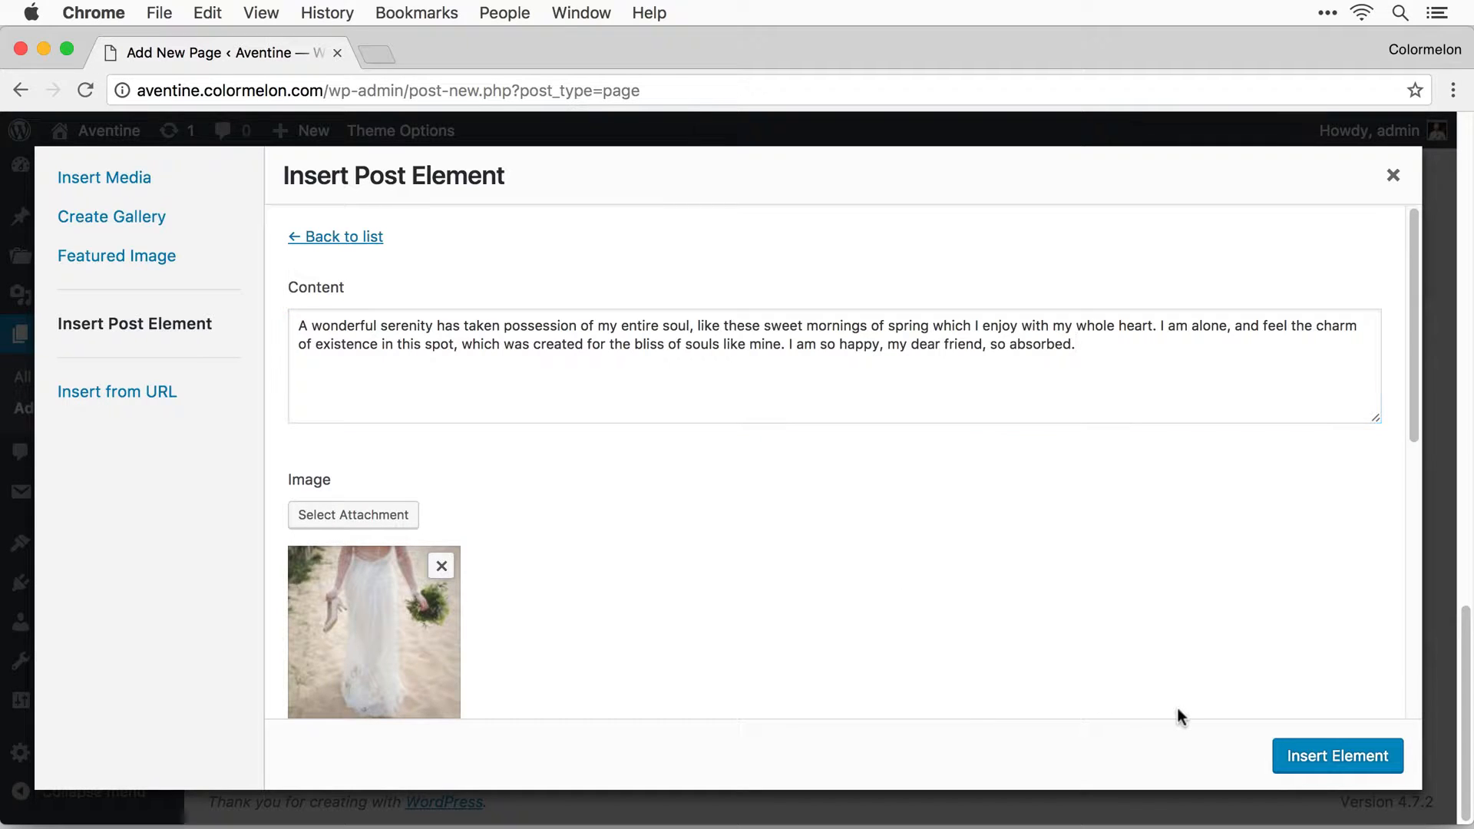
left_click(1344, 768)
Start a third Services Block below the beach bride block and attach the colourful flowers photo 04.jpg as its image.
scroll(913, 538, "down", 3)
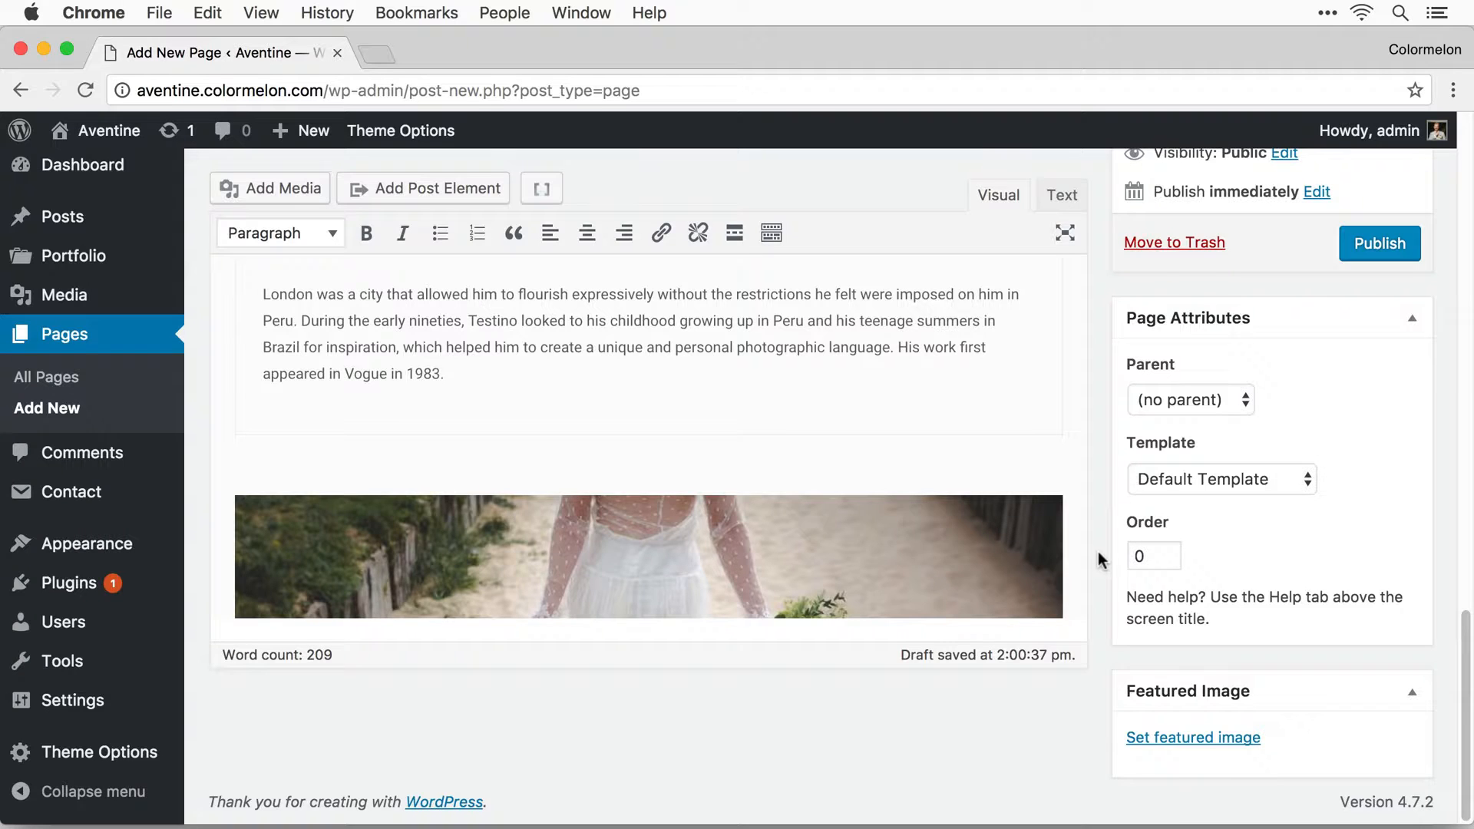
scroll(1104, 560, "down", 6)
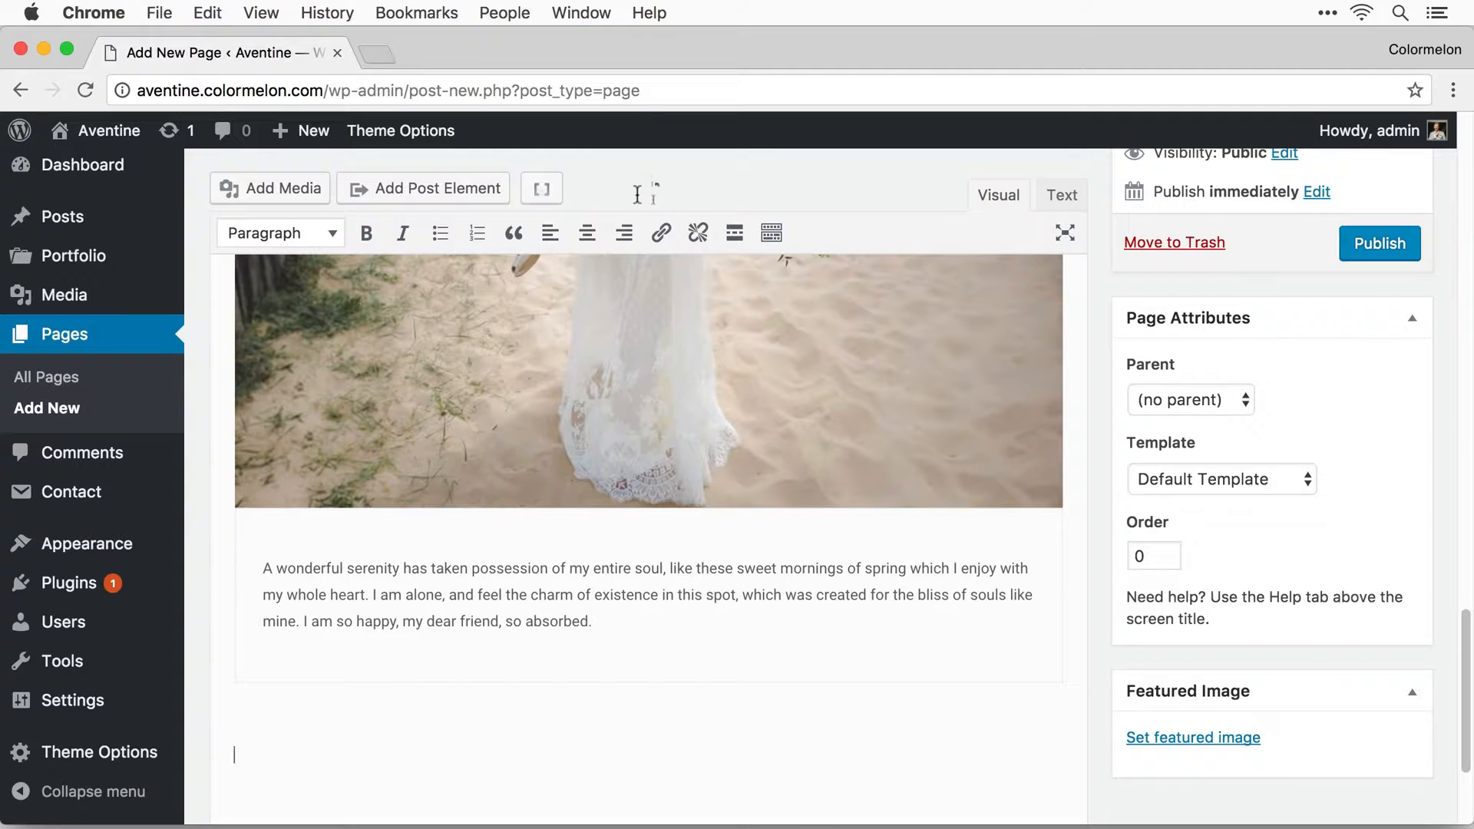
left_click(453, 190)
left_click(759, 387)
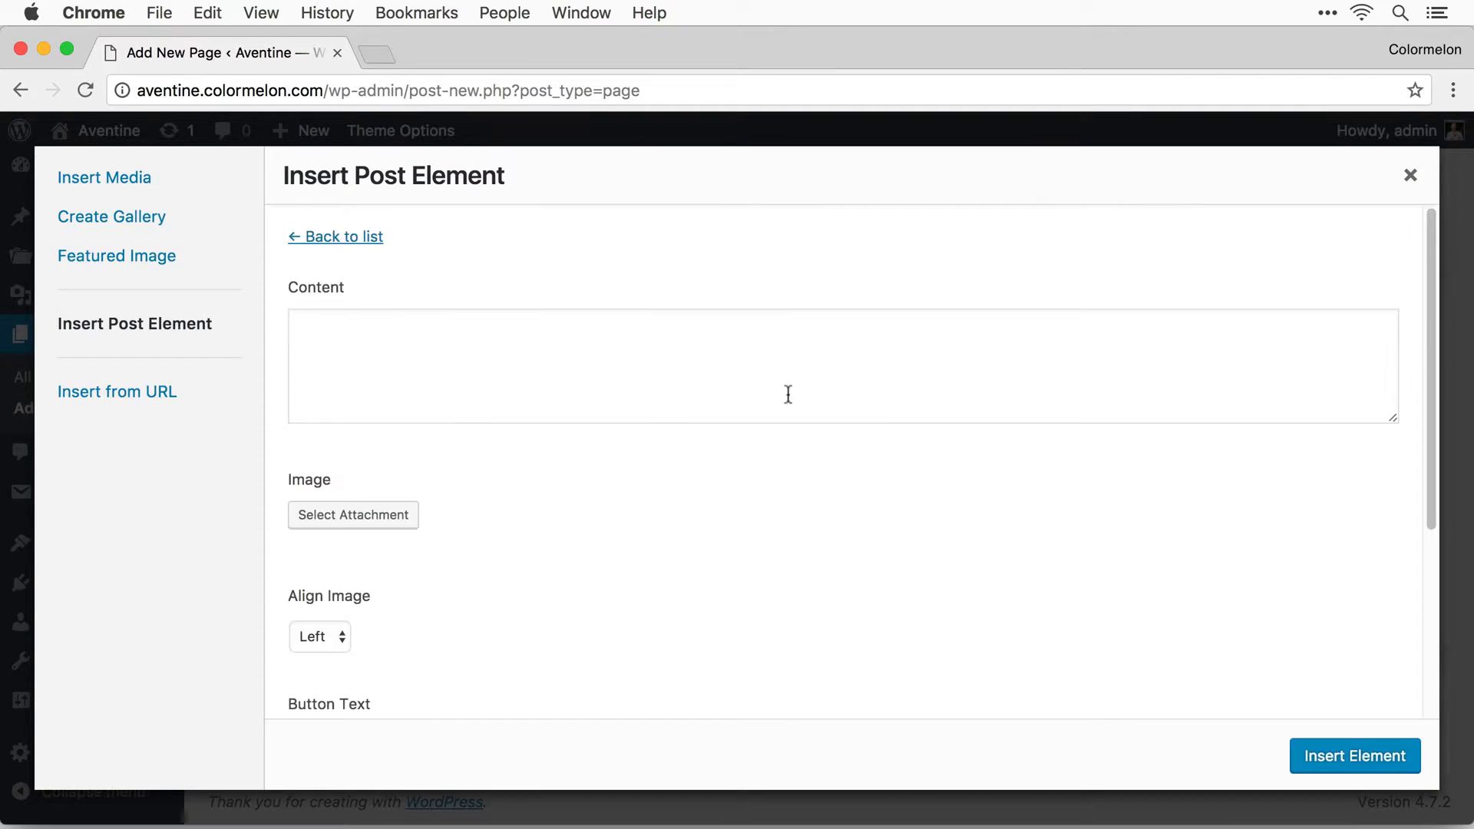
left_click(364, 521)
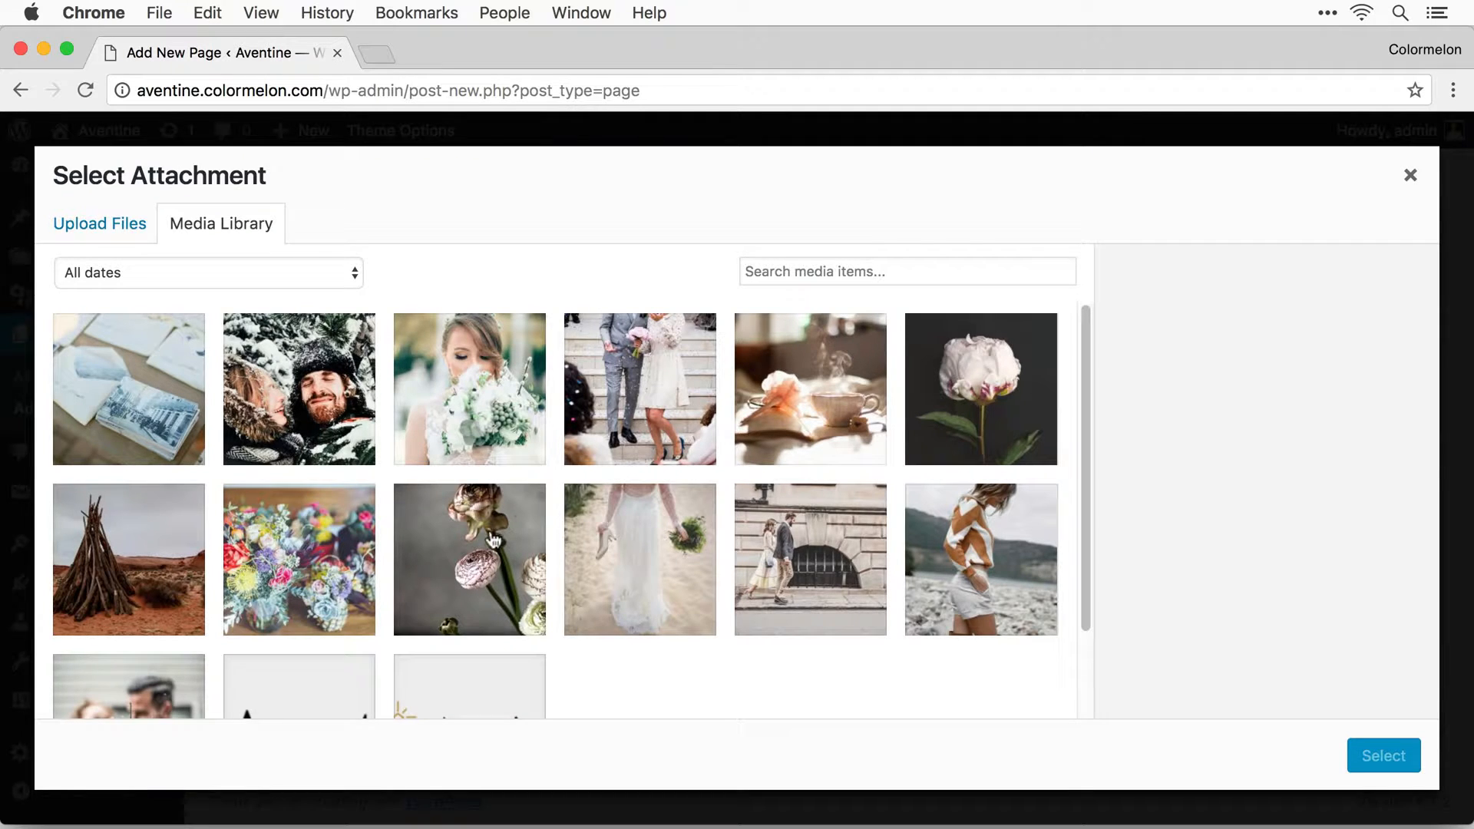
left_click(283, 575)
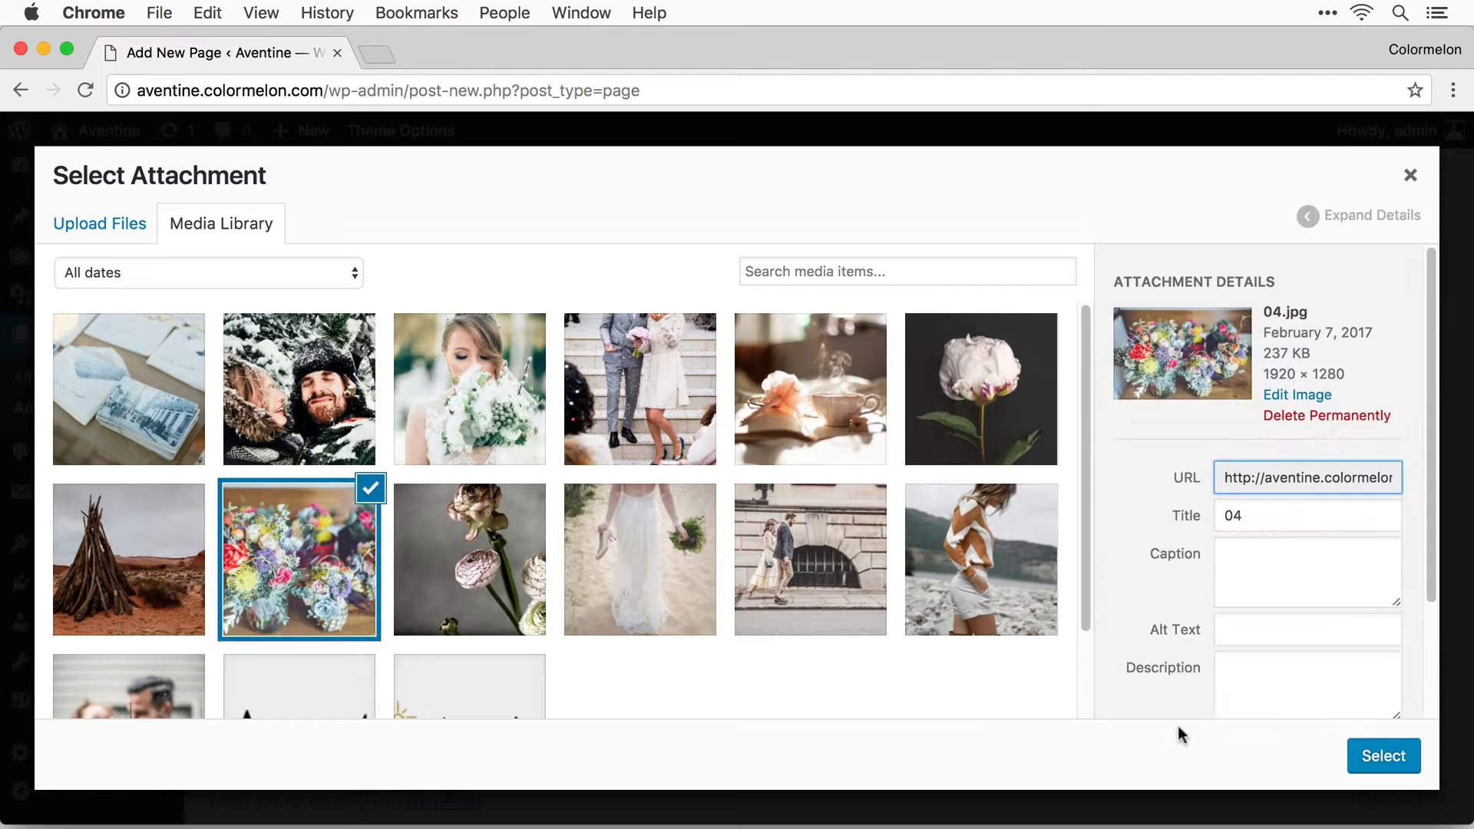
left_click(1376, 756)
left_click(781, 558)
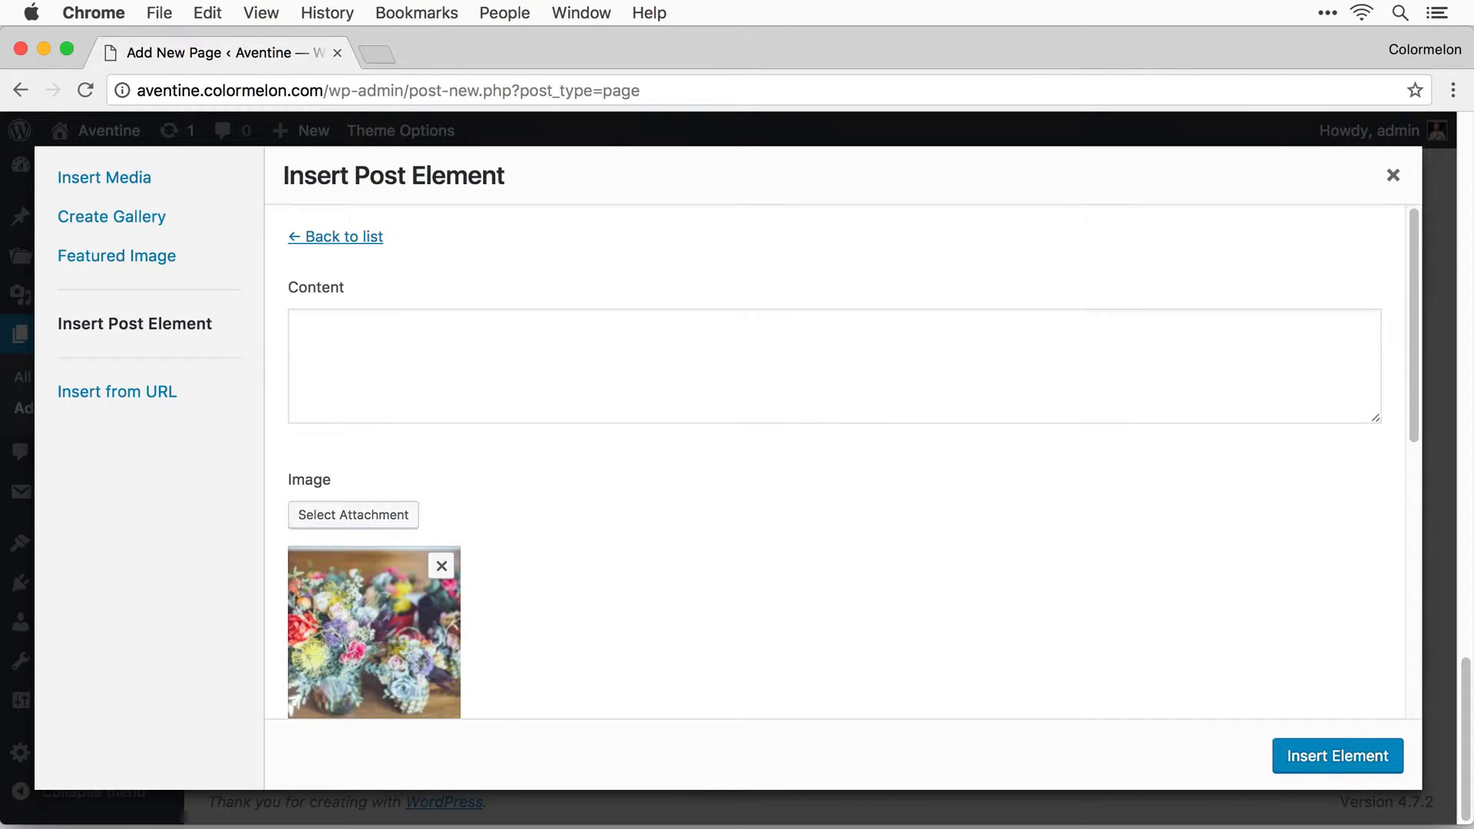
Enter the third block's content paragraph beginning "Artistic growth is, more than it is anything else, a refining of the sense of truthfulness".
left_click(419, 347)
left_click(418, 353)
type("Artistic growth is, more than it is anything else, a refining of the sense of truthfulness. The stupid believe that to be truthful is easy; only the artist, the great artist, knows how difficult it is. Every child is an artist, the challenge is to remain an artist once he grows up. Saturday found him for the first time strolling alone through Zurich, breathing in the heady smell of his freedom. The future was again a secret. Mario Testino, born on October 30, 1954, is one of the most influential fashion and portrait photographers of our time.")
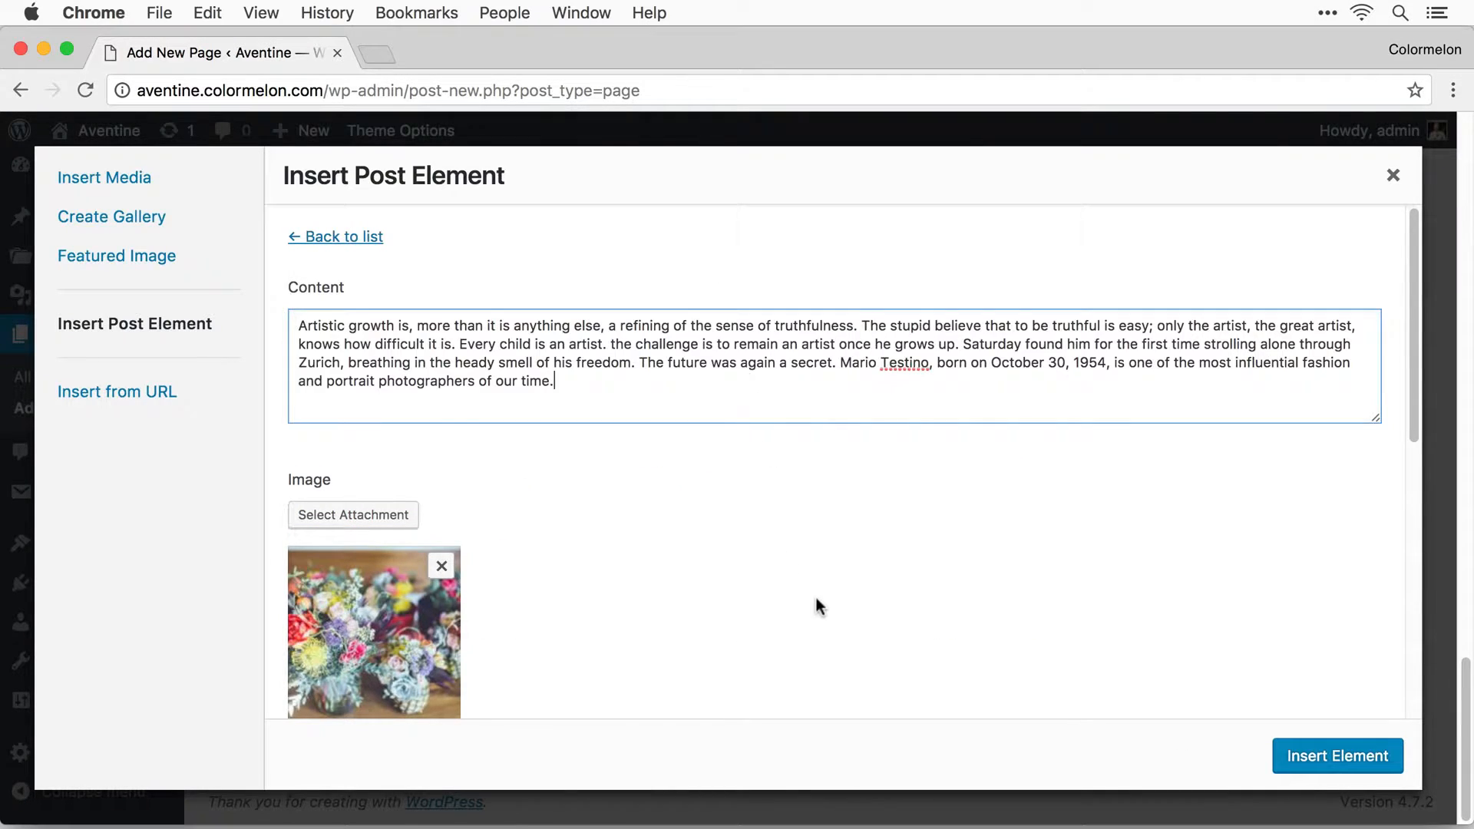
scroll(814, 593, "down", 6)
scroll(817, 550, "down", 2)
left_click(520, 489)
left_click(528, 464)
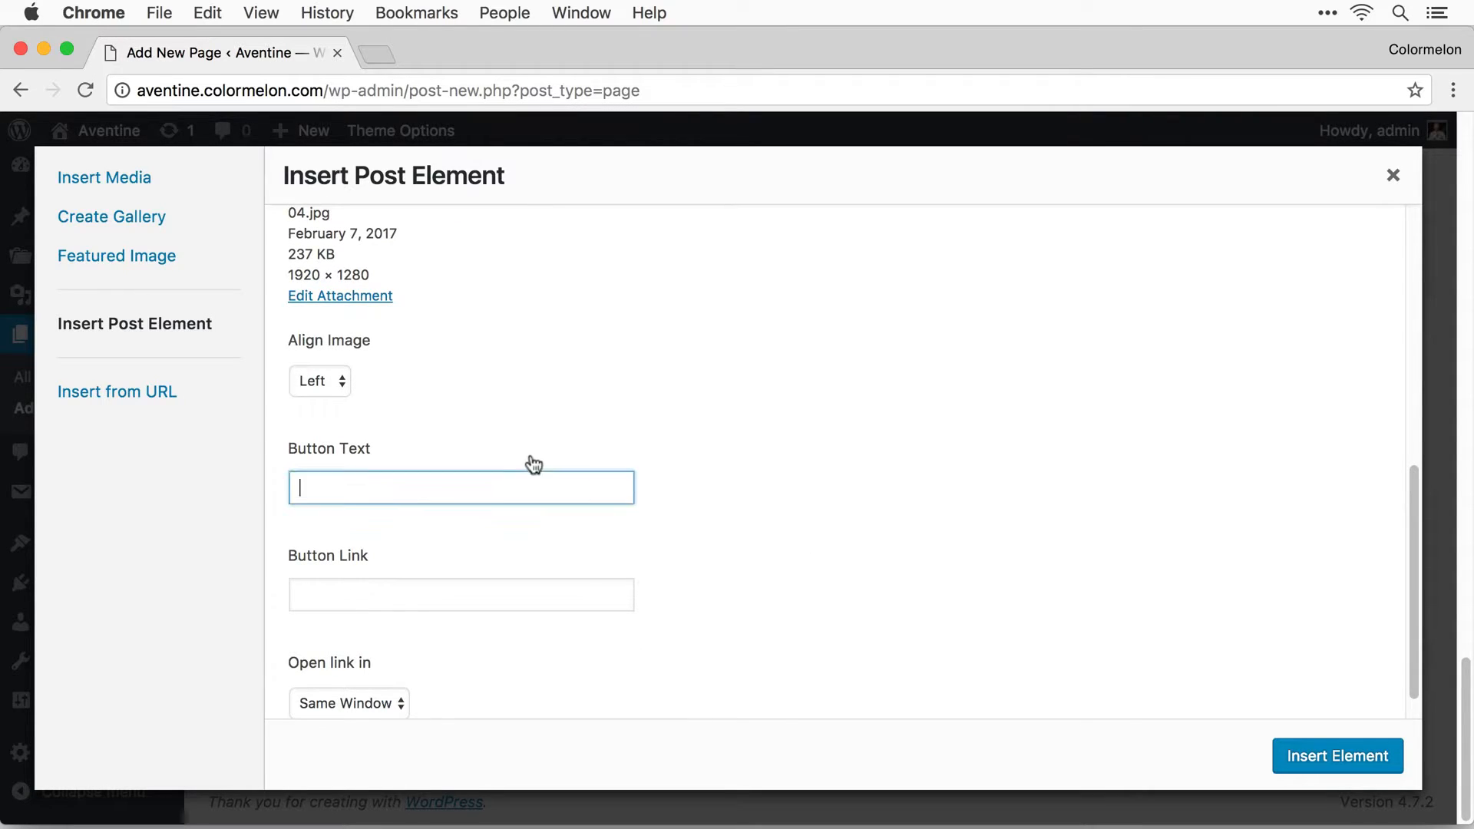
type("Contact Me")
left_click(872, 523)
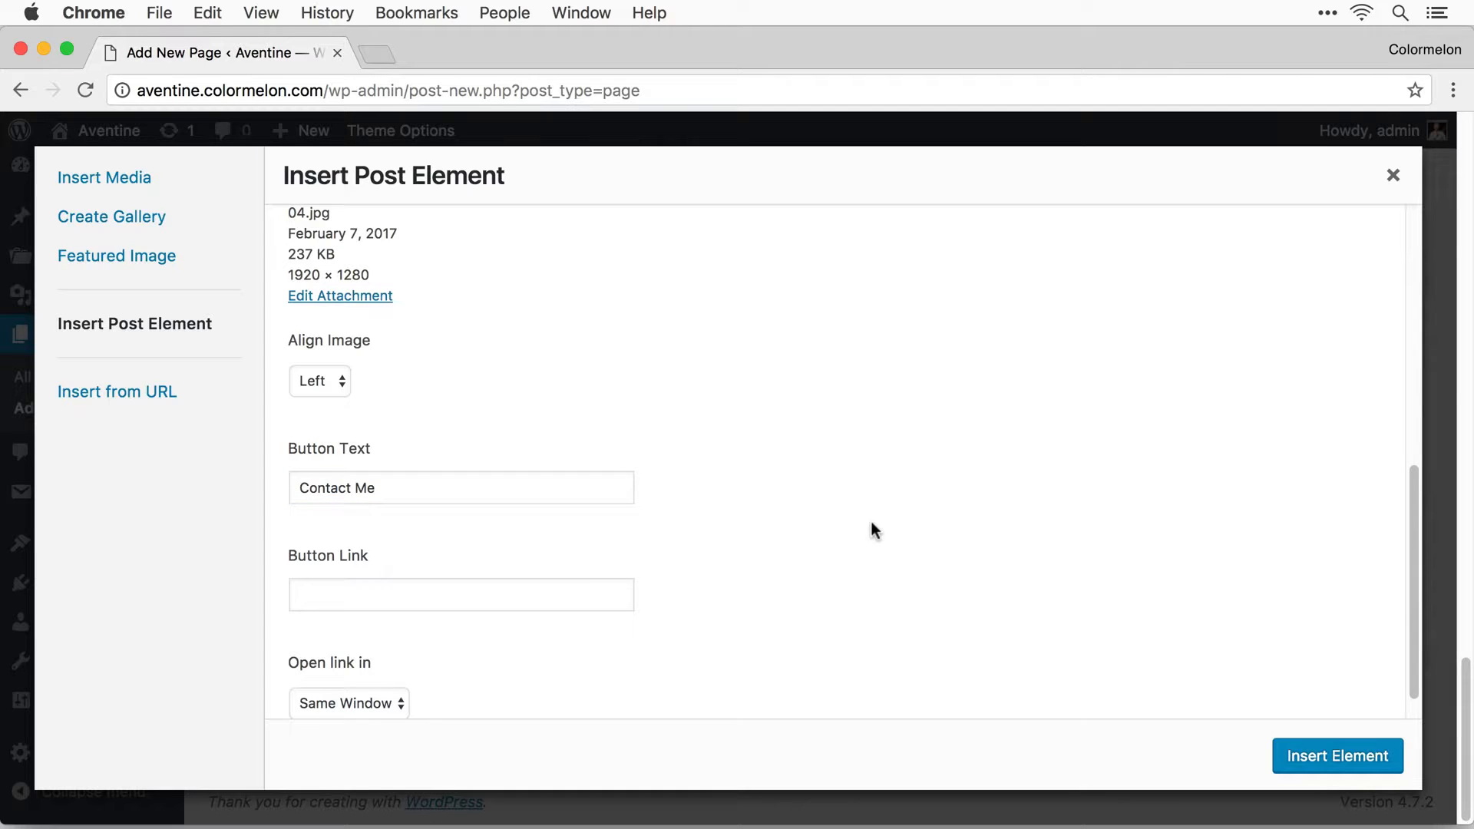
left_click(555, 595)
type("http://aventine.colormelon.com/contact-me/")
left_click(1006, 622)
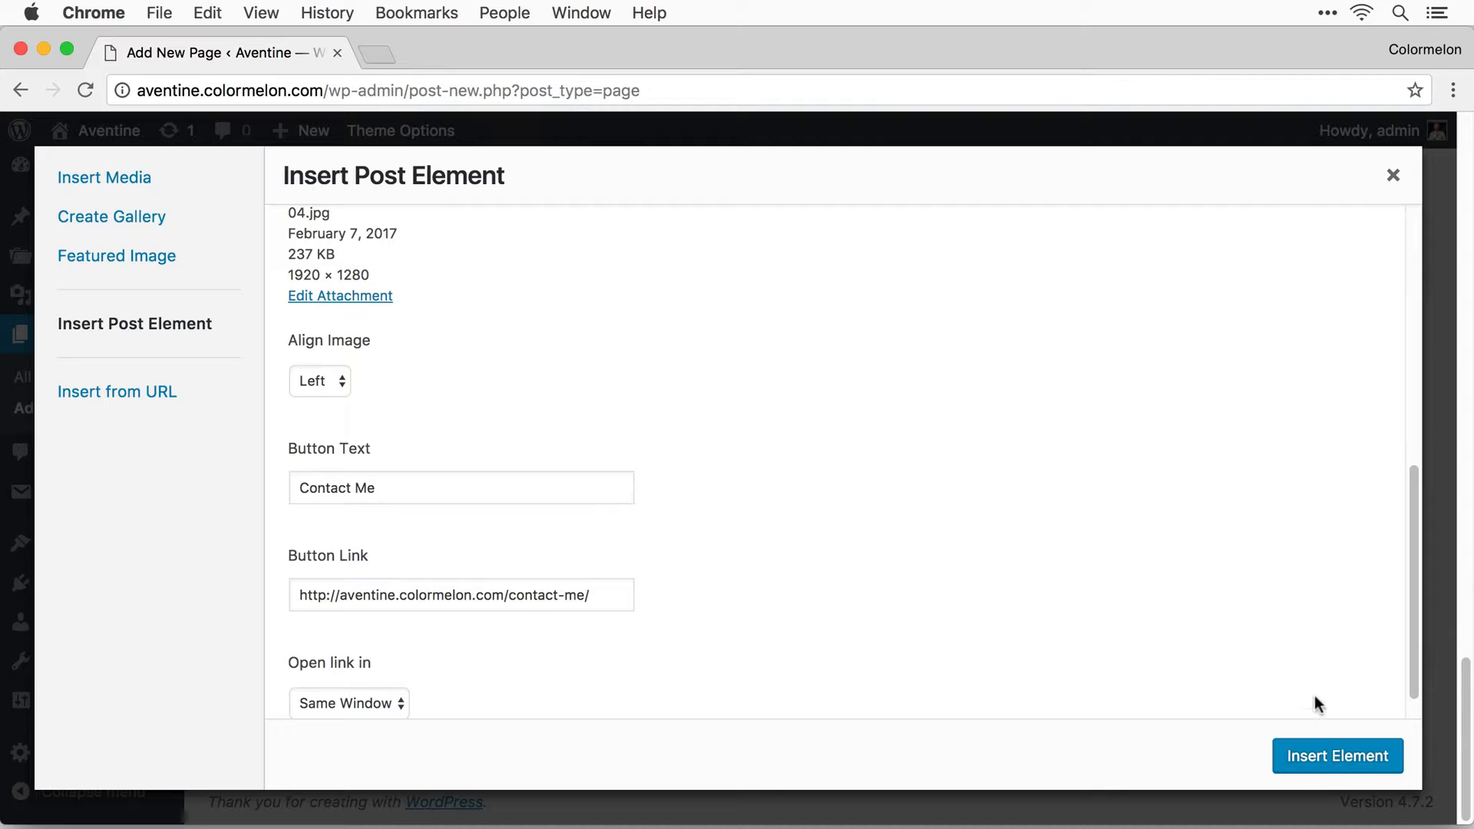
left_click(1351, 762)
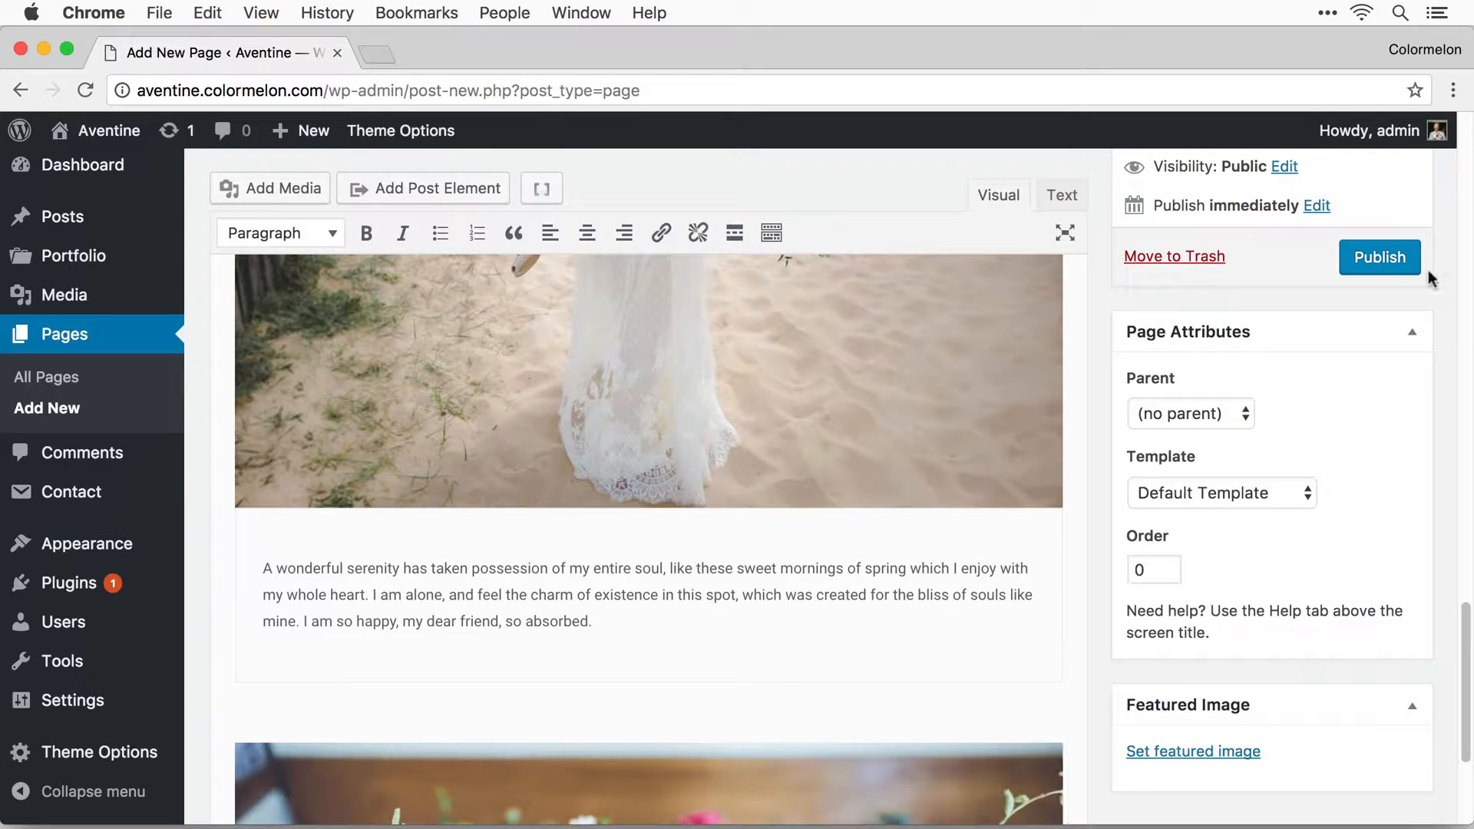
Publish the Services page and open its permalink in a new browser tab to review the block layout.
left_click(1367, 267)
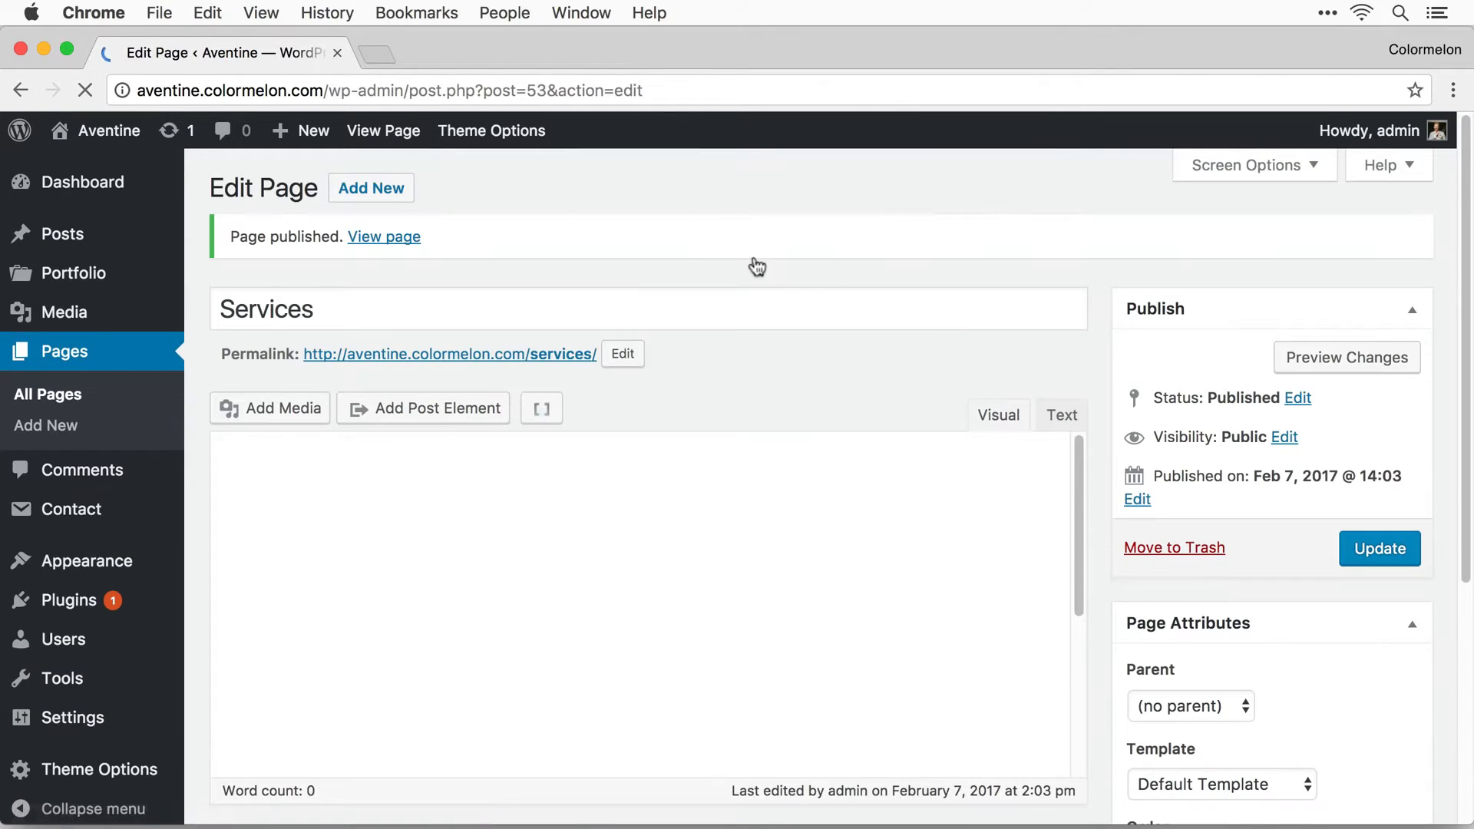
right_click(549, 354)
left_click(562, 364)
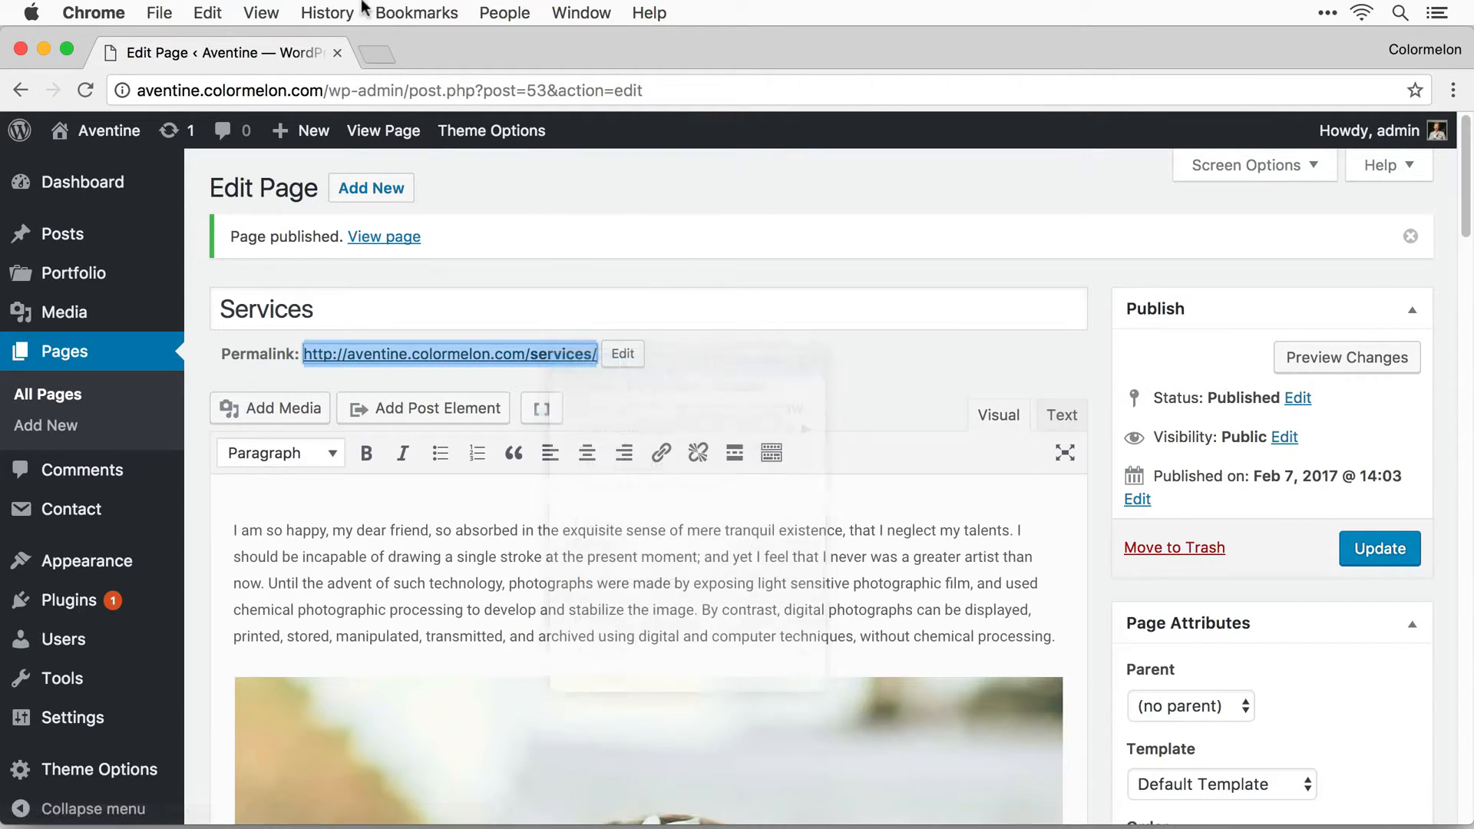
left_click(428, 55)
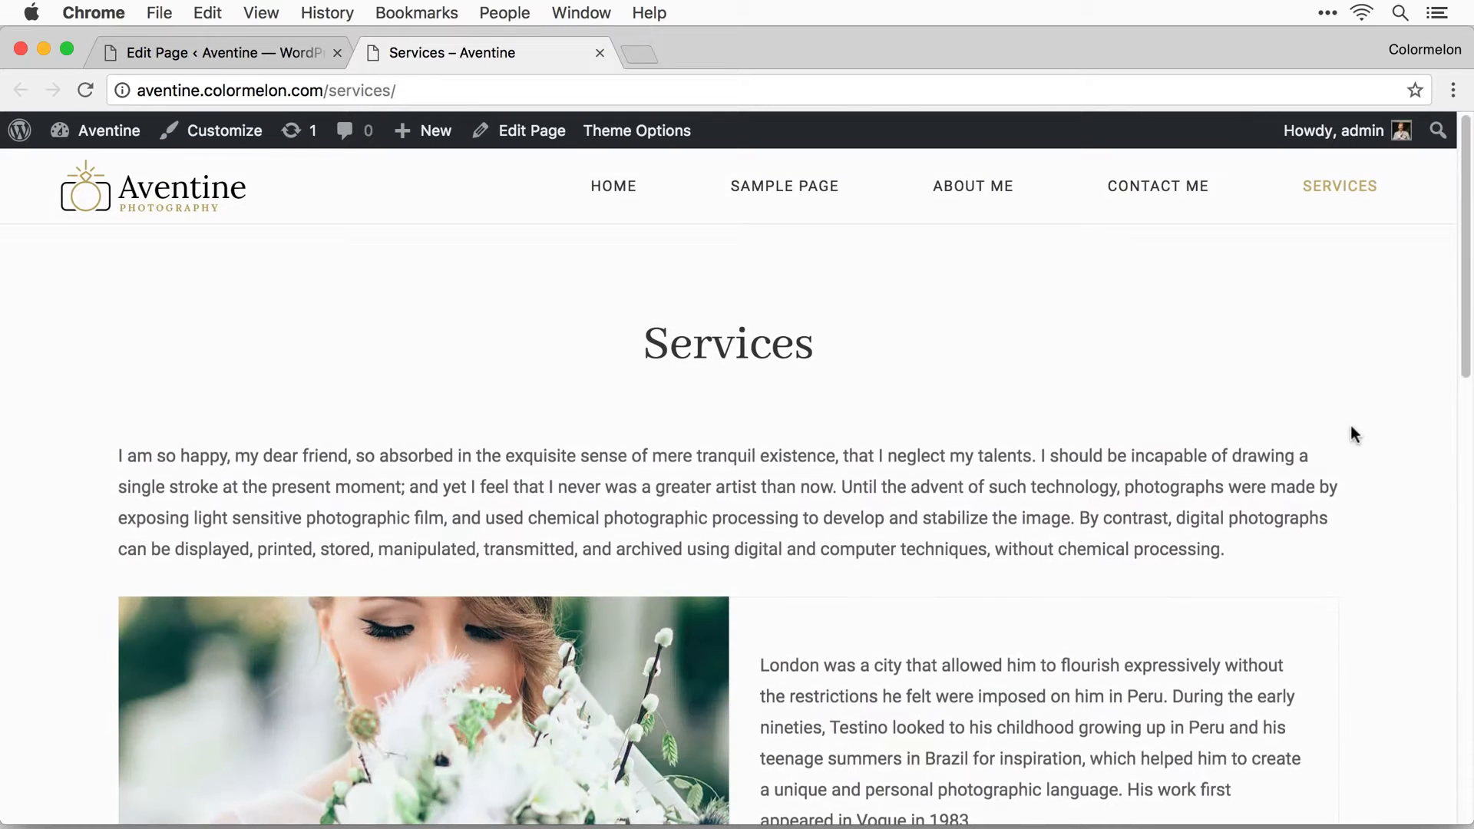
scroll(1312, 453, "down", 6)
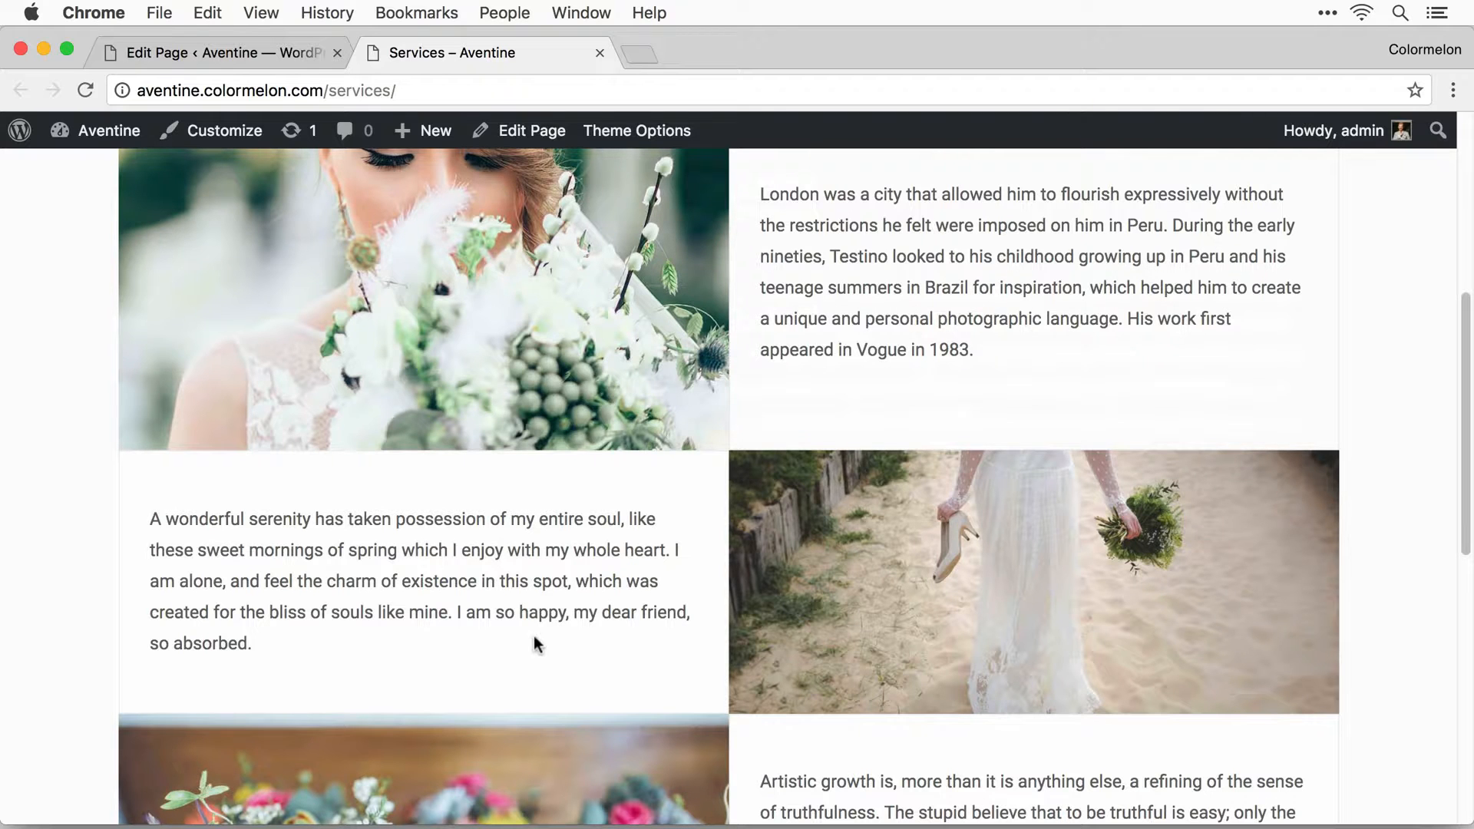
Back in the page editor, add a "My Portfolio" button with the link "#" to the beach bride Services Block.
left_click(243, 54)
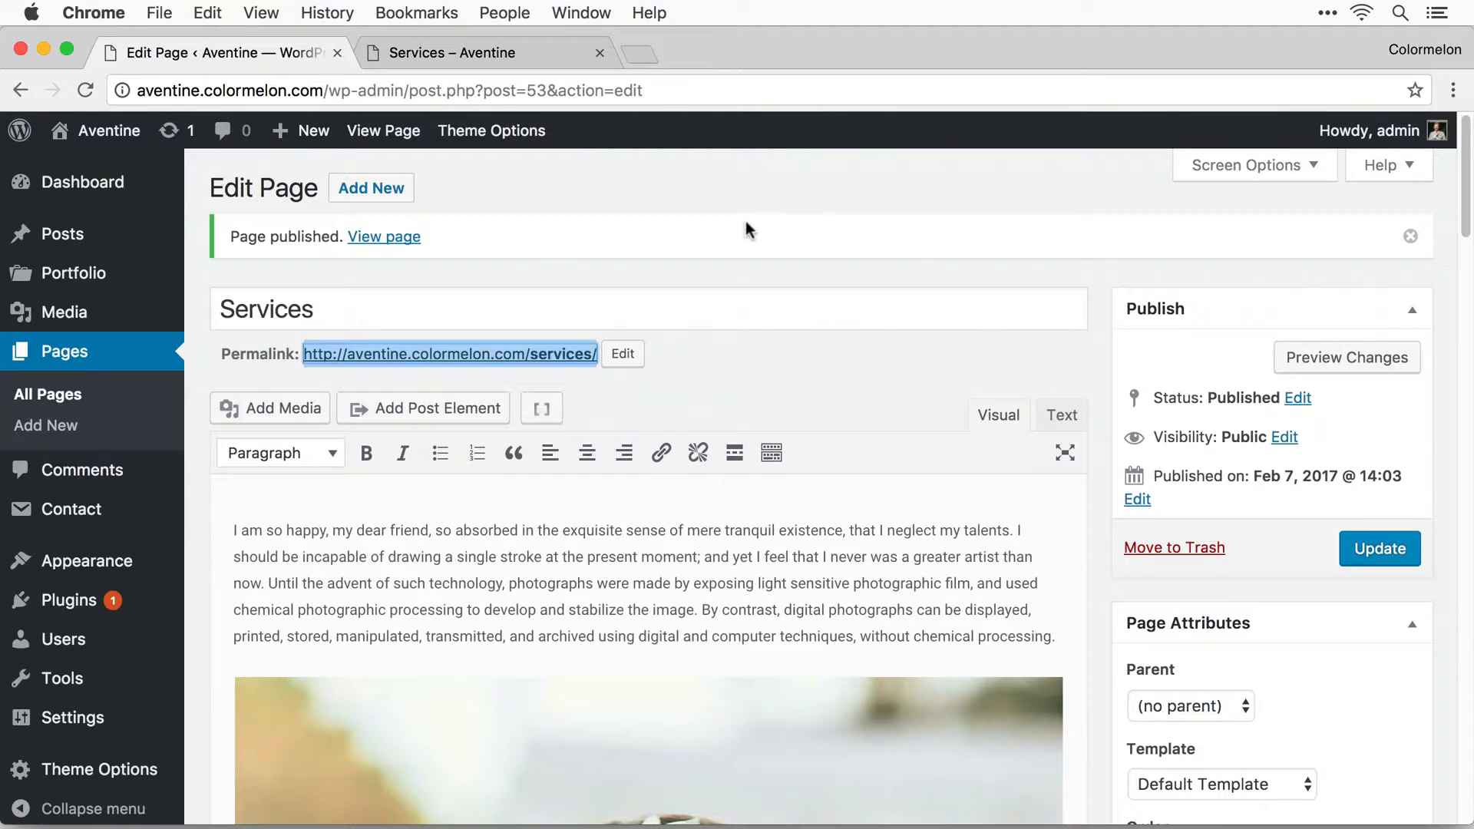
scroll(965, 533, "down", 10)
scroll(965, 527, "down", 7)
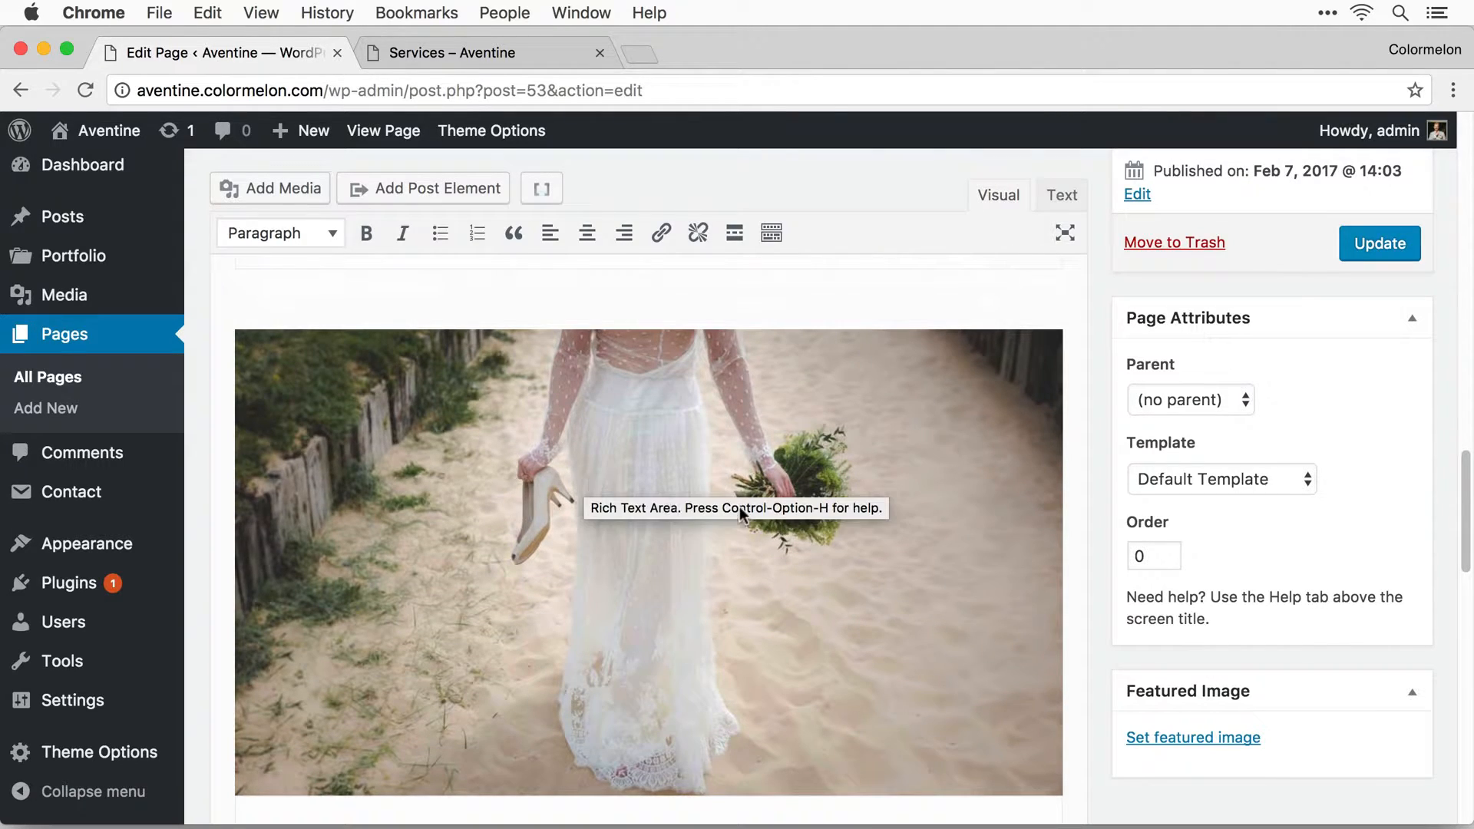
left_click(722, 465)
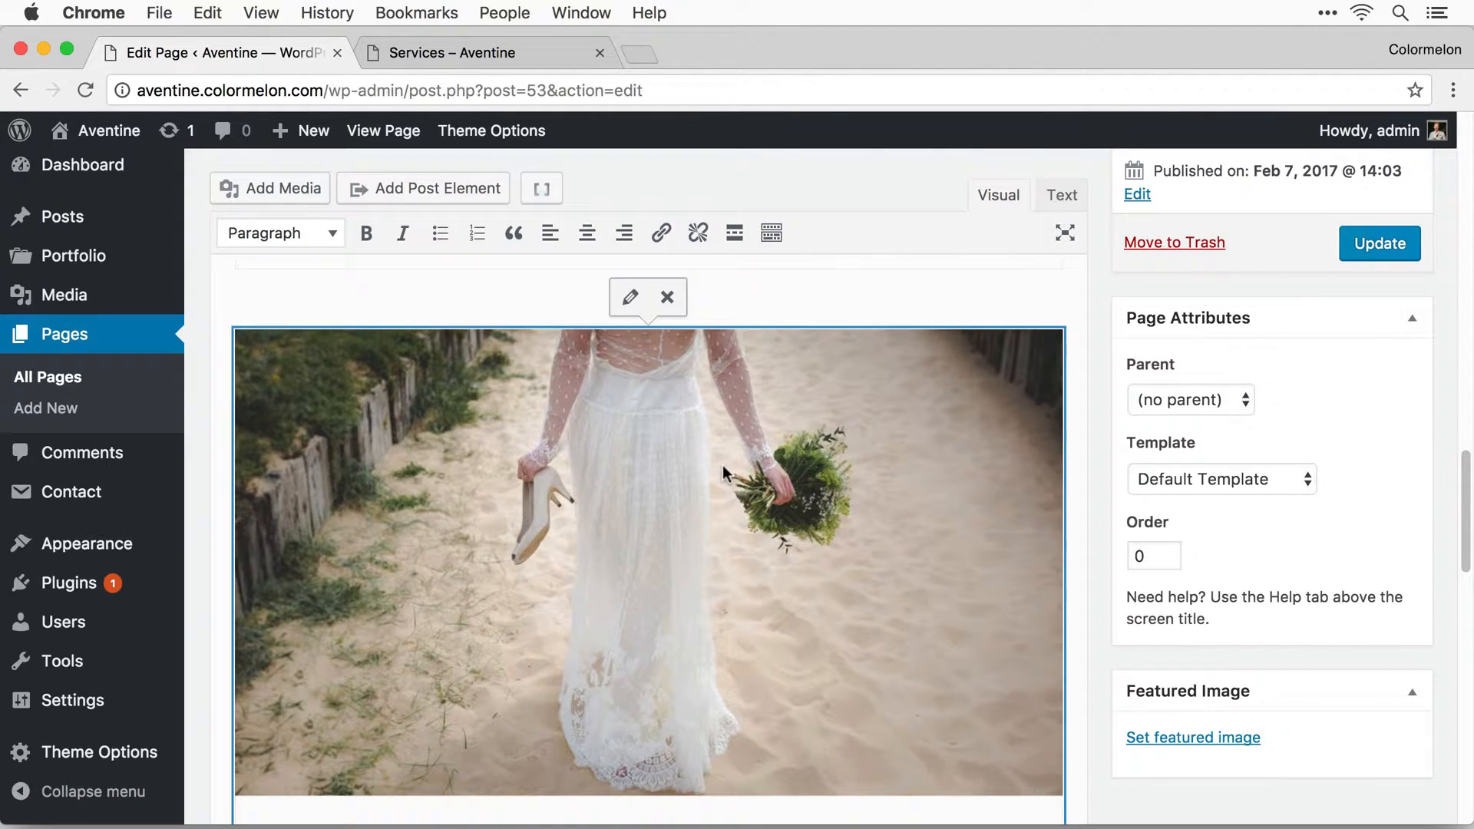
left_click(630, 300)
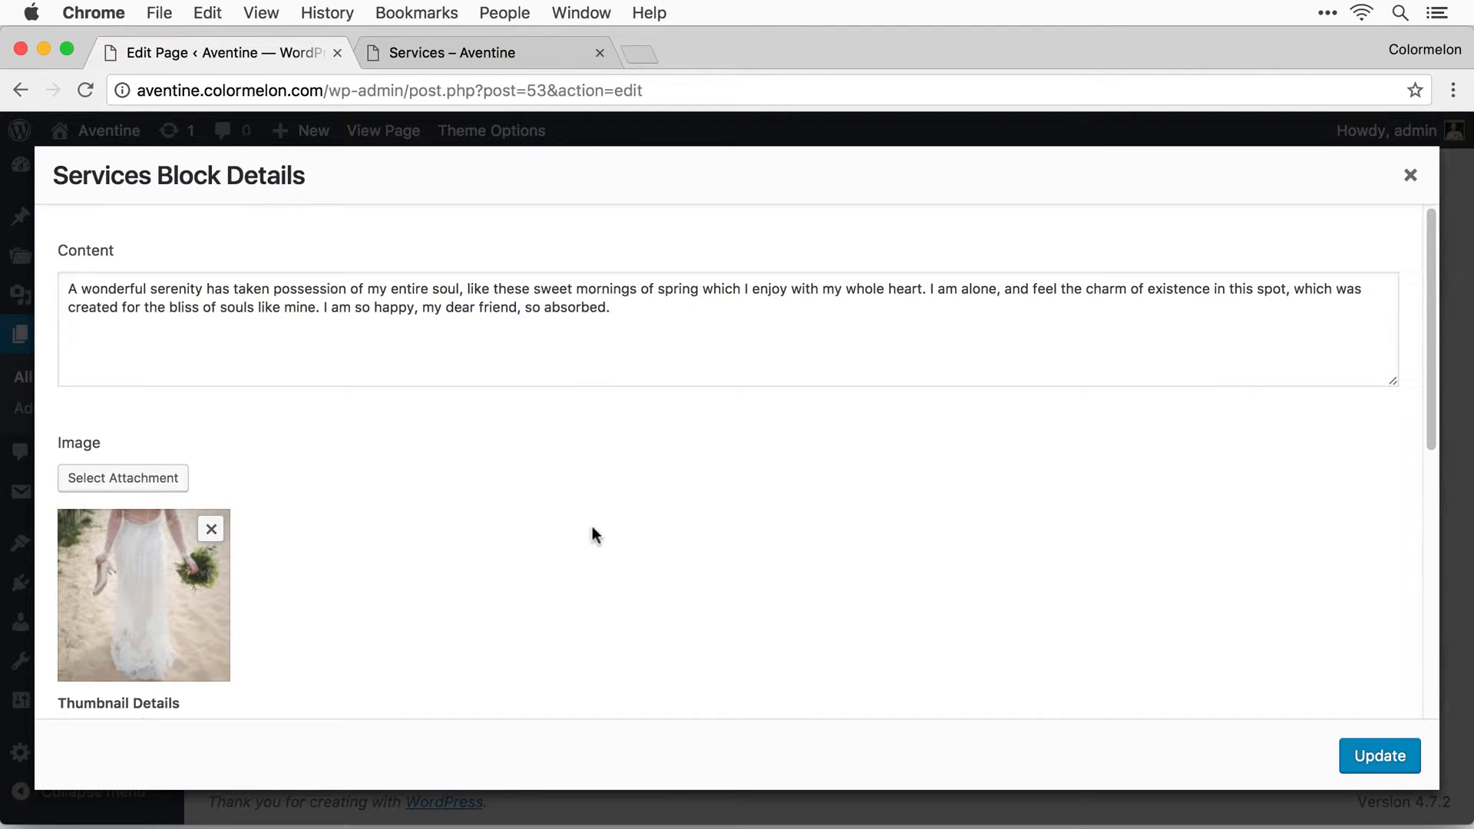
scroll(593, 527, "down", 10)
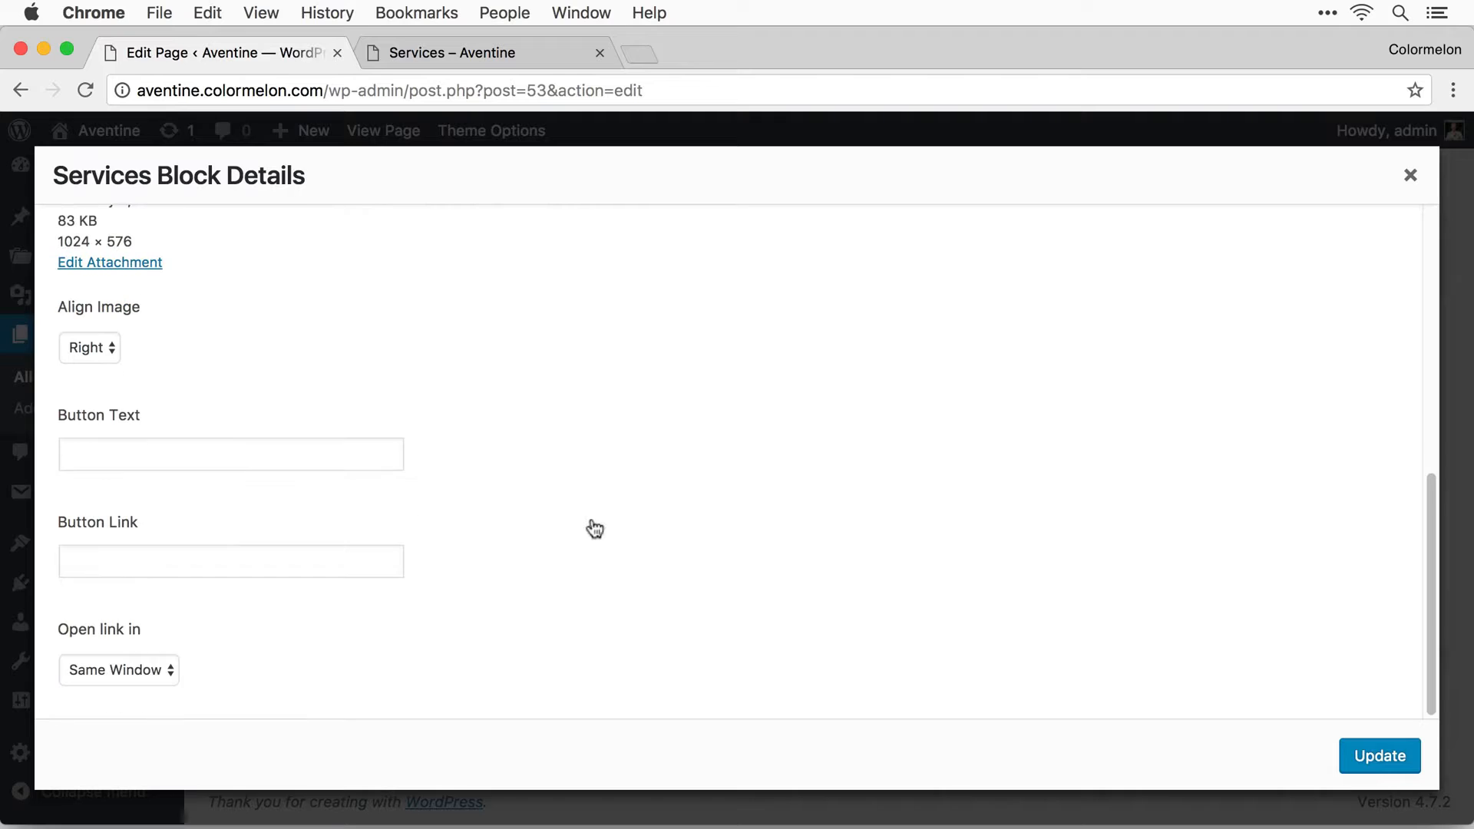
left_click(103, 451)
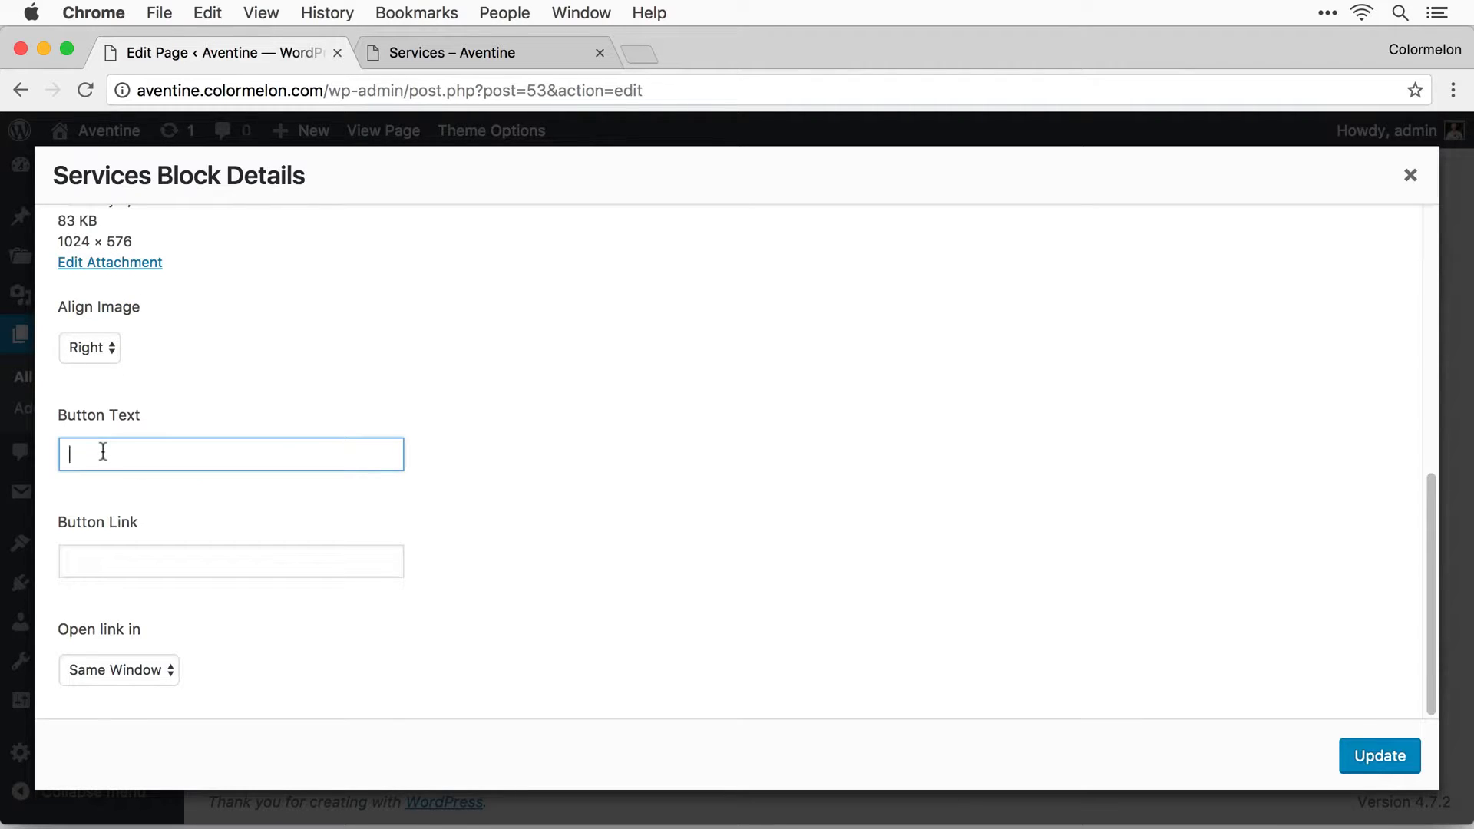
type("My Portfolio")
key("Tab")
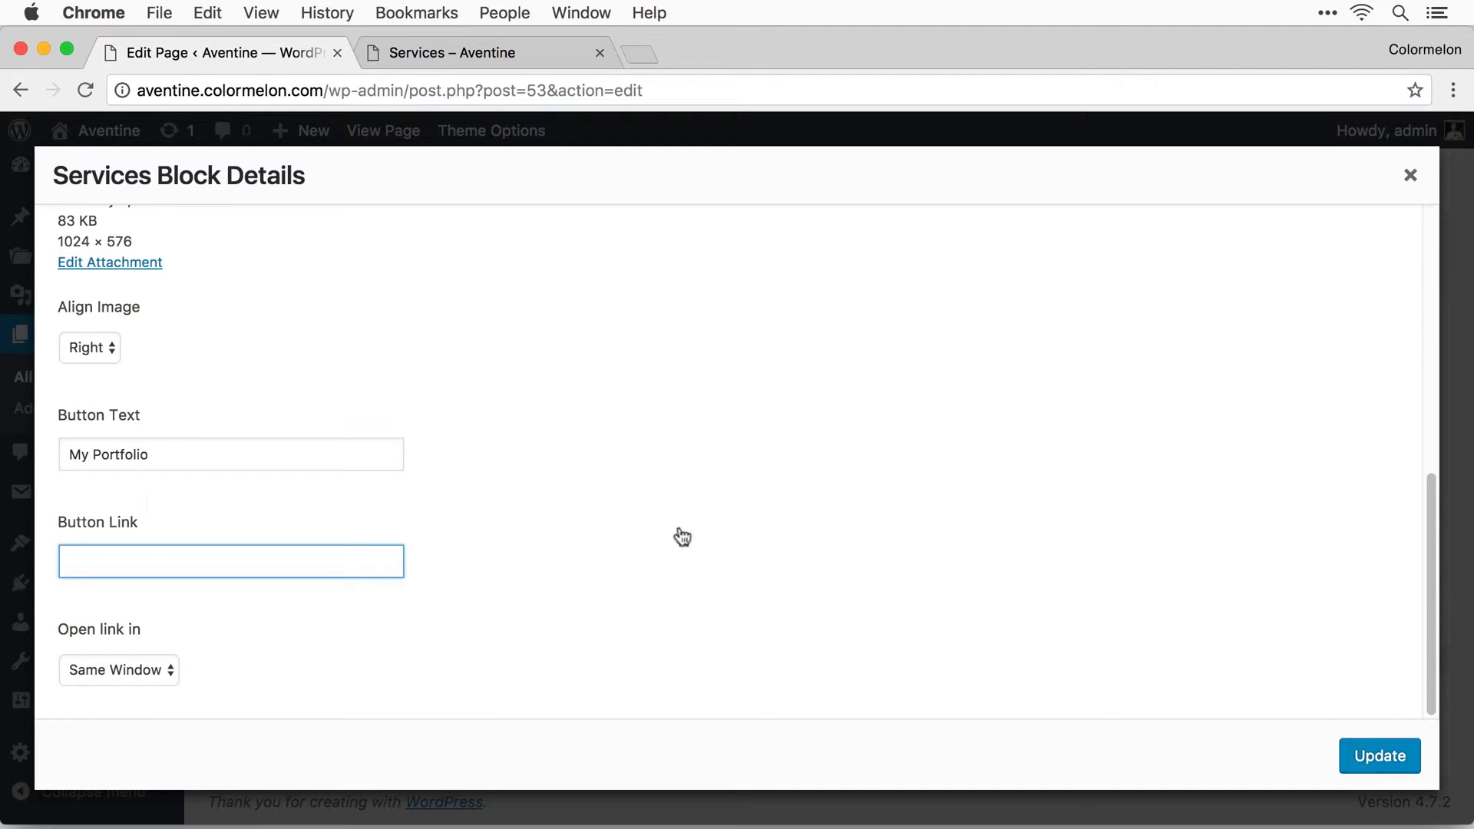
type("#")
left_click(1391, 767)
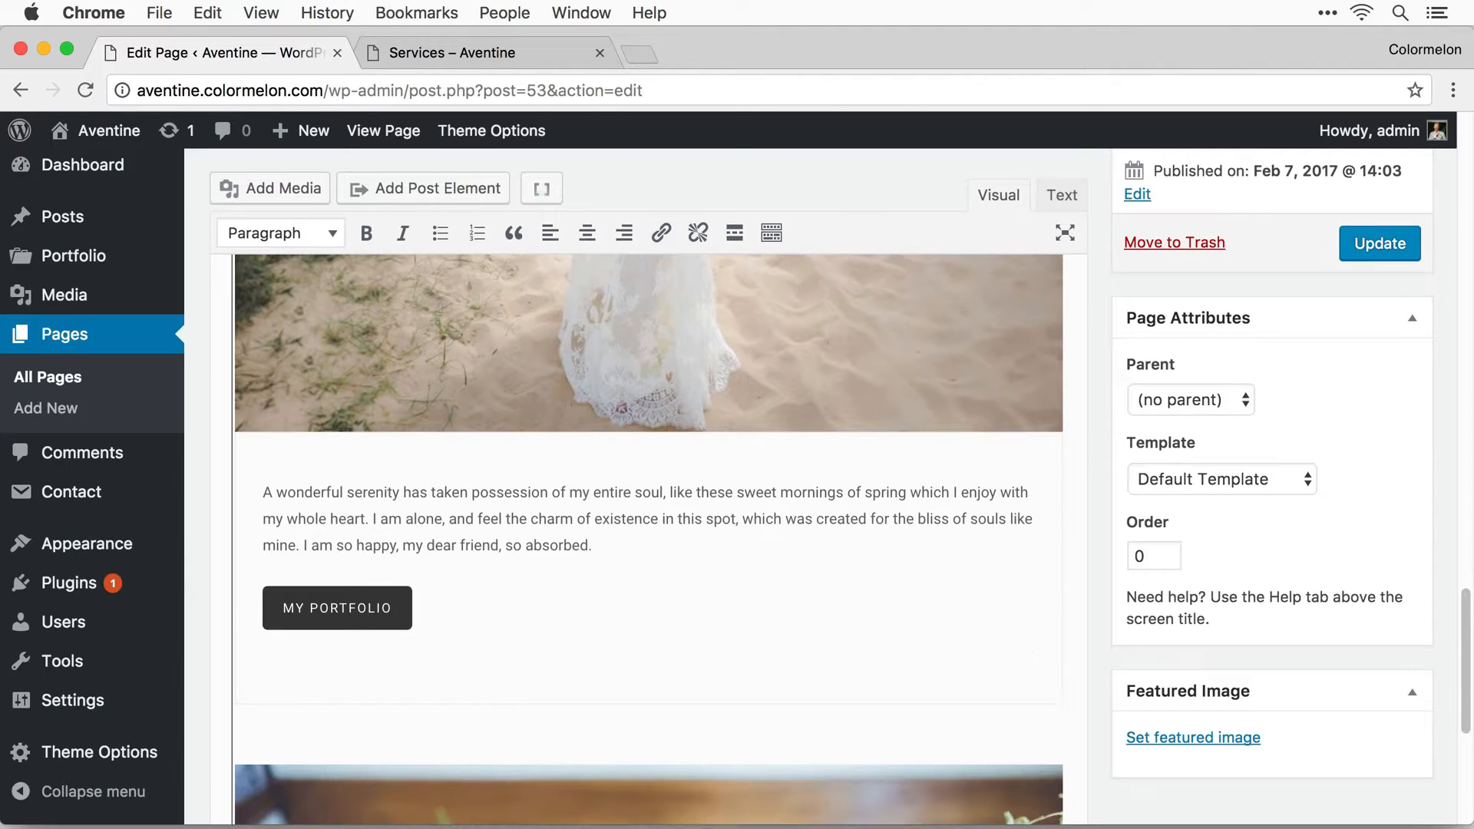
Update the Services page and reload its live version to check the second block's button.
left_click(1367, 253)
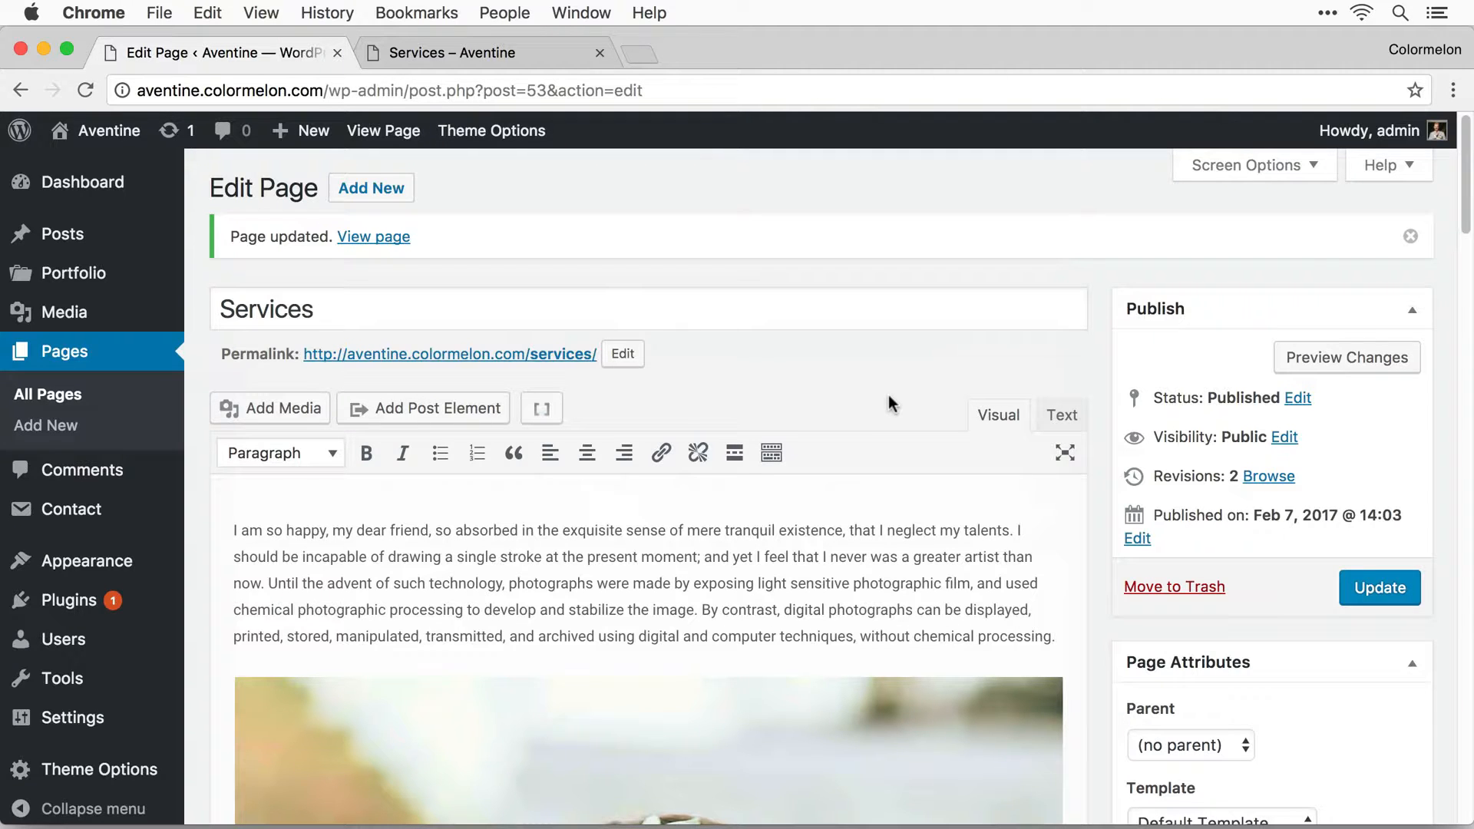
left_click(413, 50)
left_click(85, 91)
scroll(1163, 603, "down", 3)
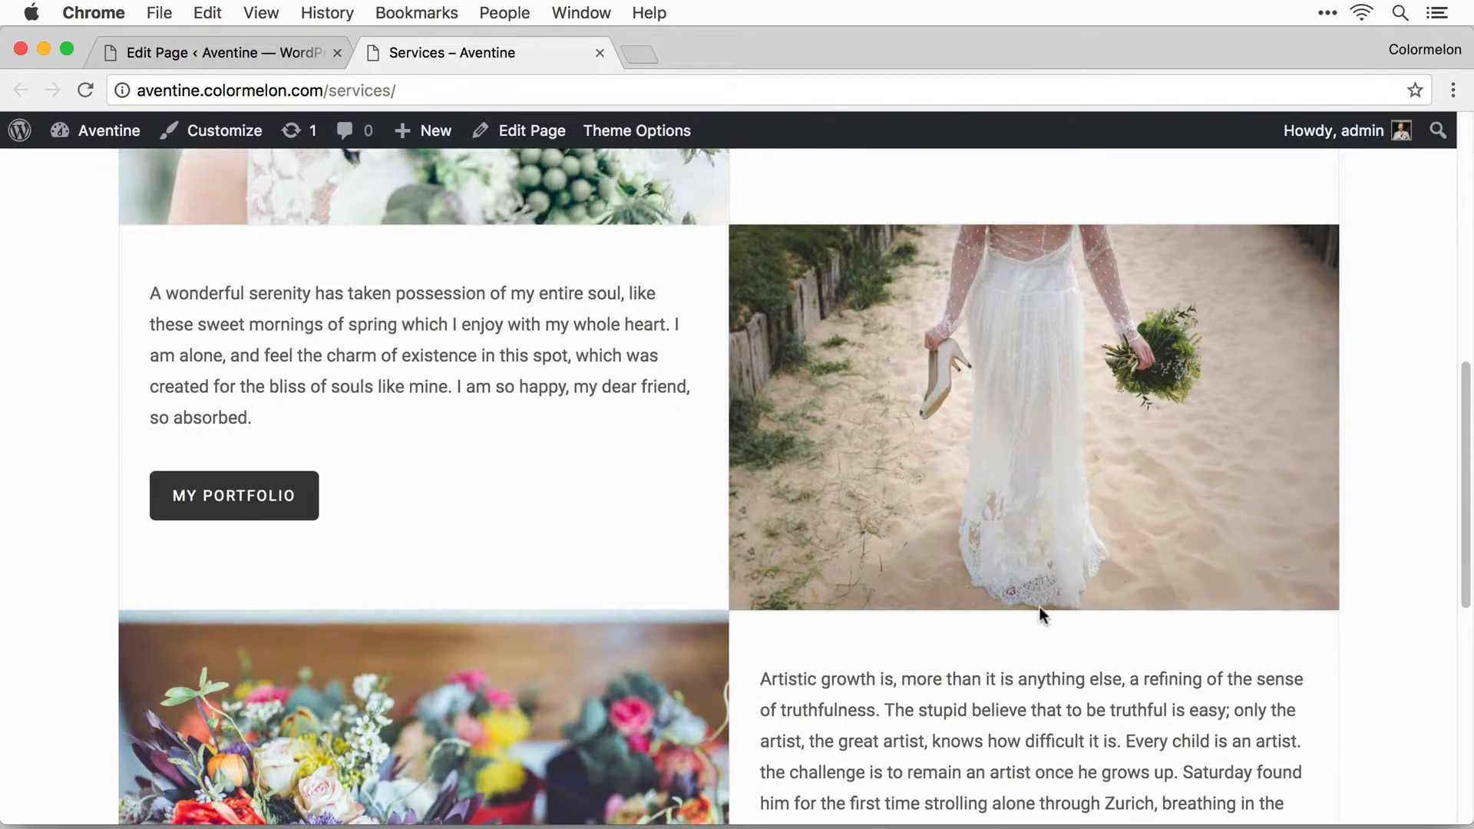
scroll(555, 478, "up", 2)
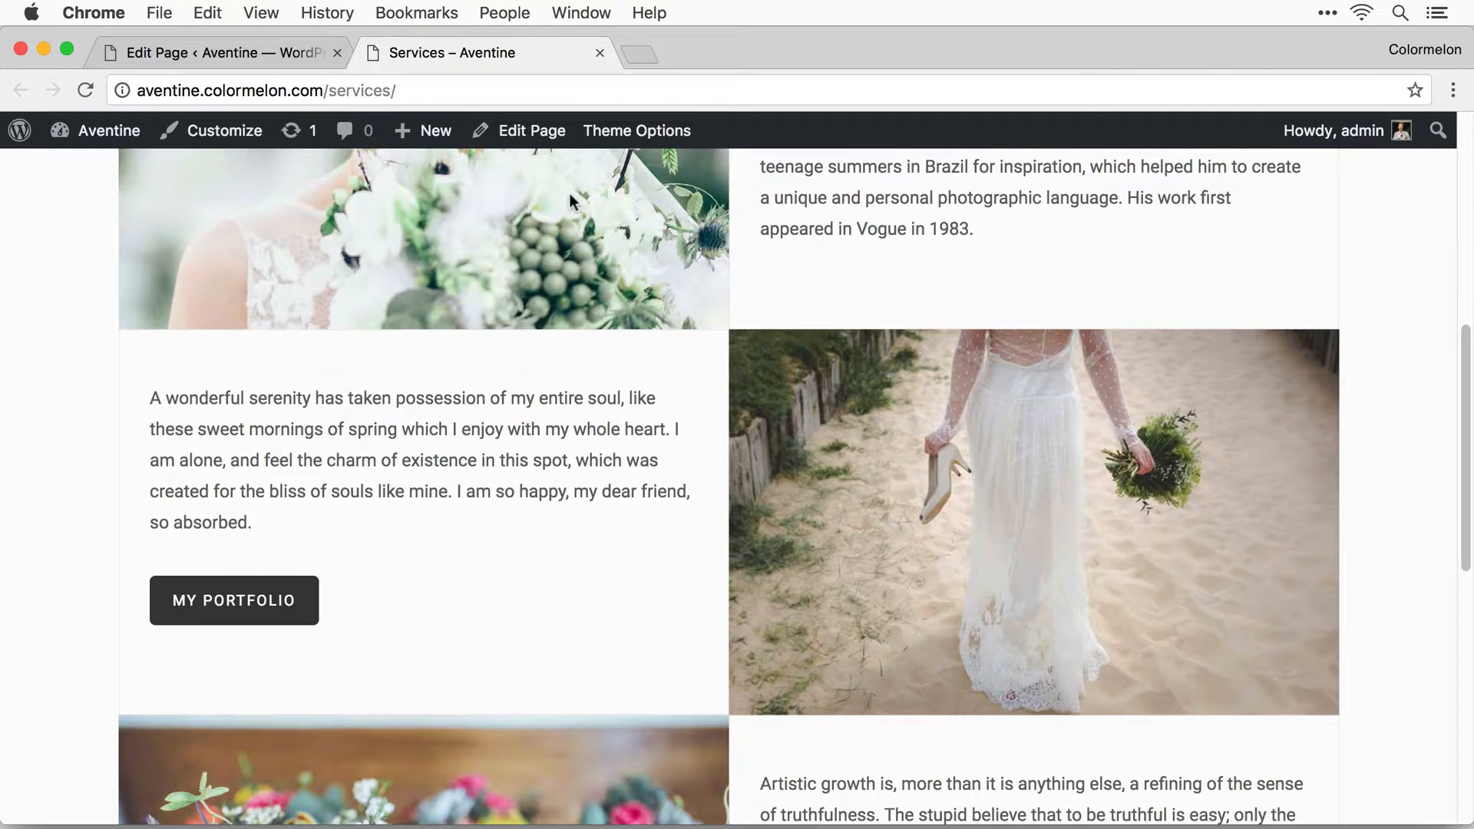
Close the live Services page and start a new portfolio entry titled "People".
left_click(593, 54)
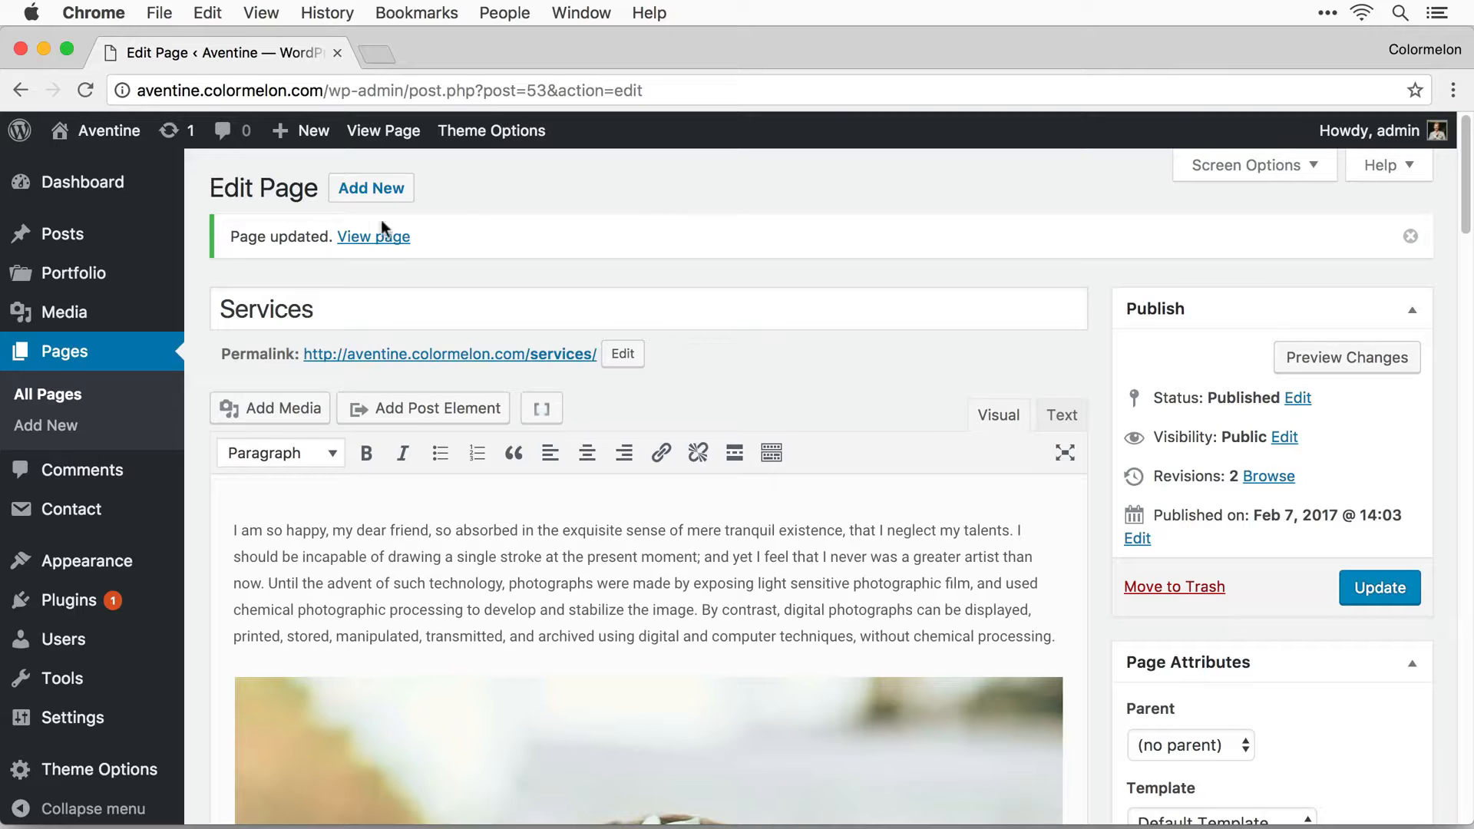
mouse_move(137, 274)
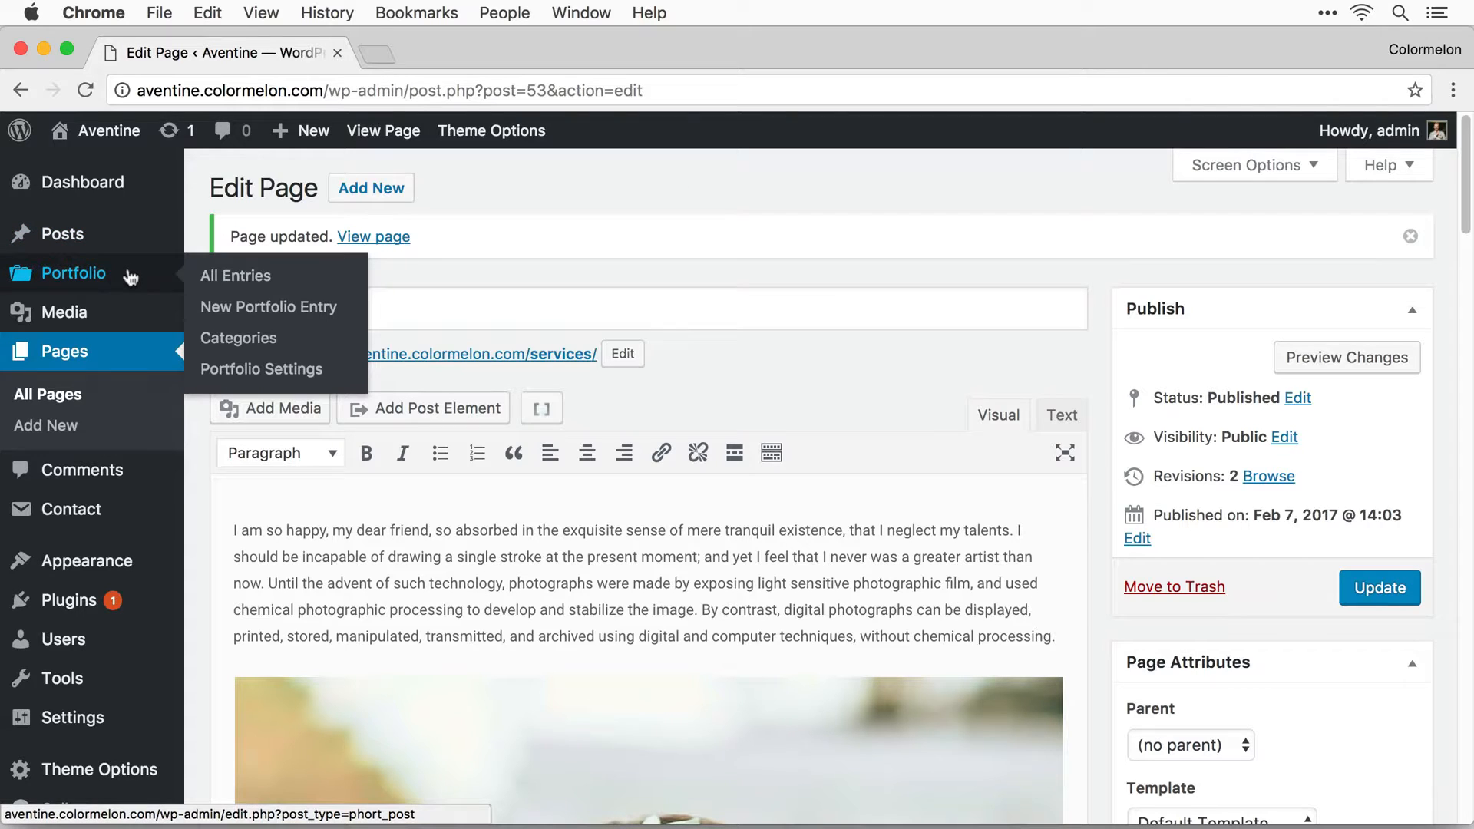
left_click(336, 308)
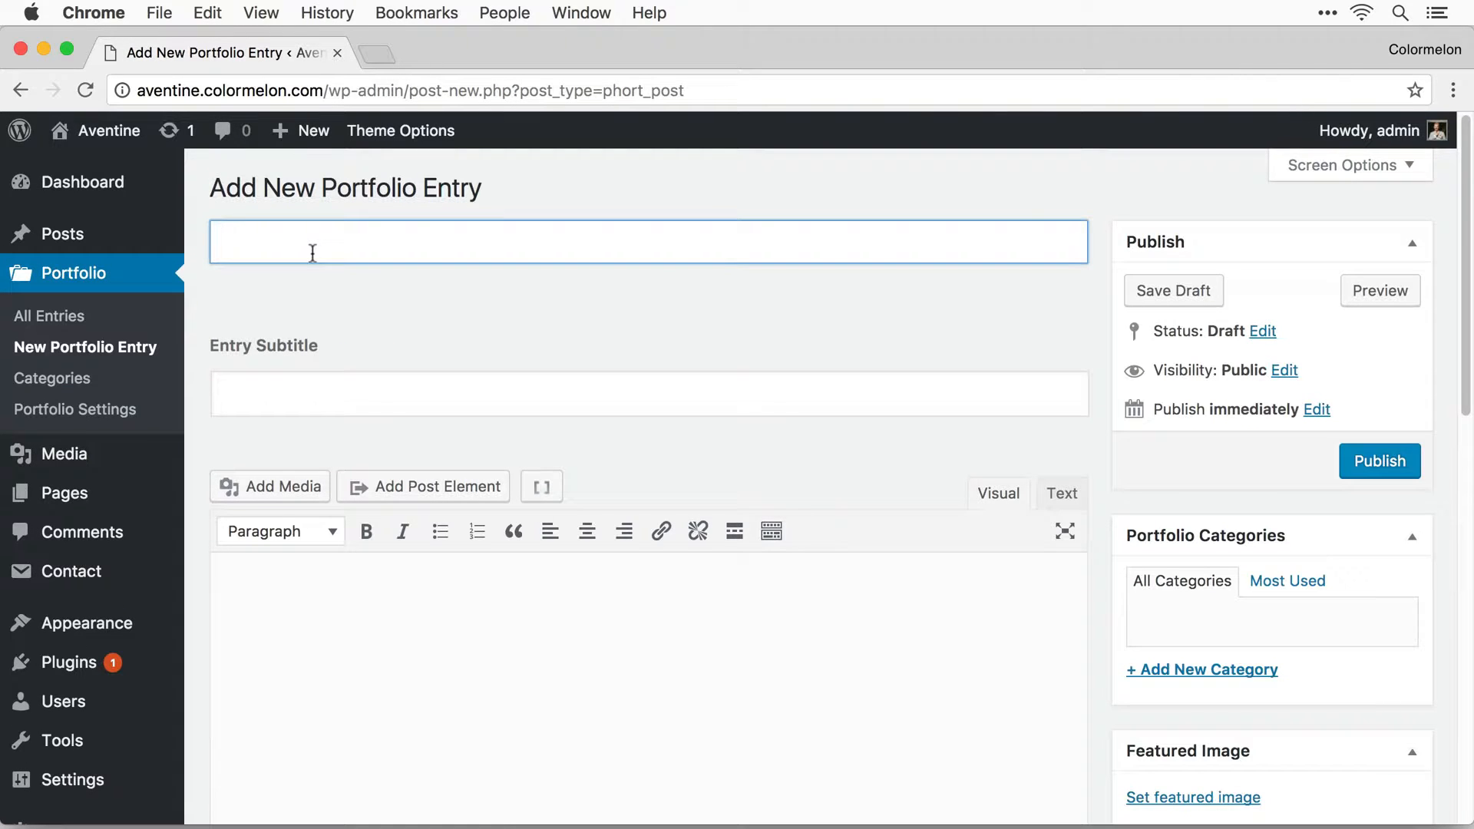
type("People")
Upload the five people photos to the entry's Photography Portfolio and use them as its gallery images.
scroll(768, 430, "down", 10)
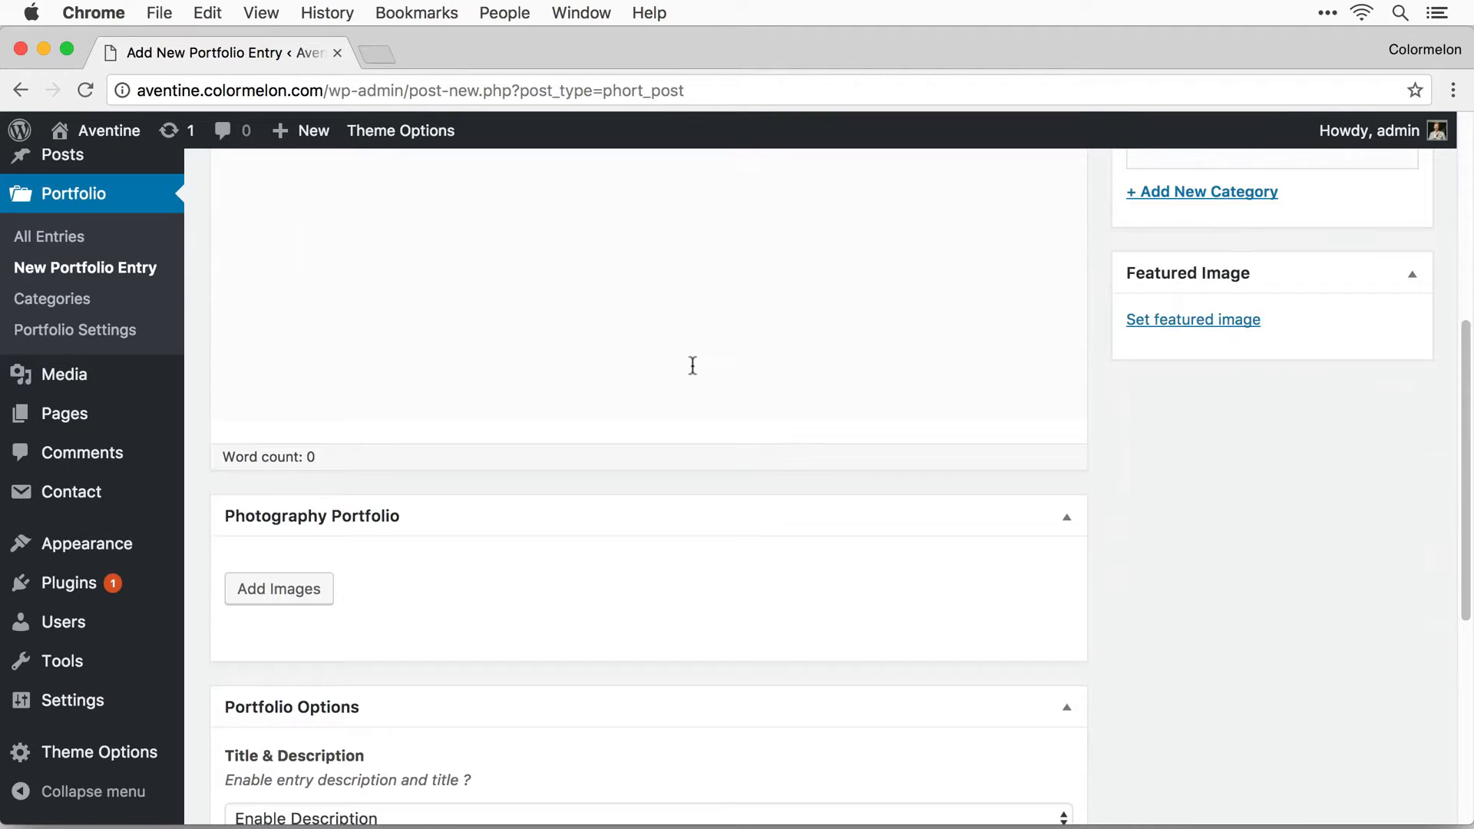
scroll(768, 384, "up", 1)
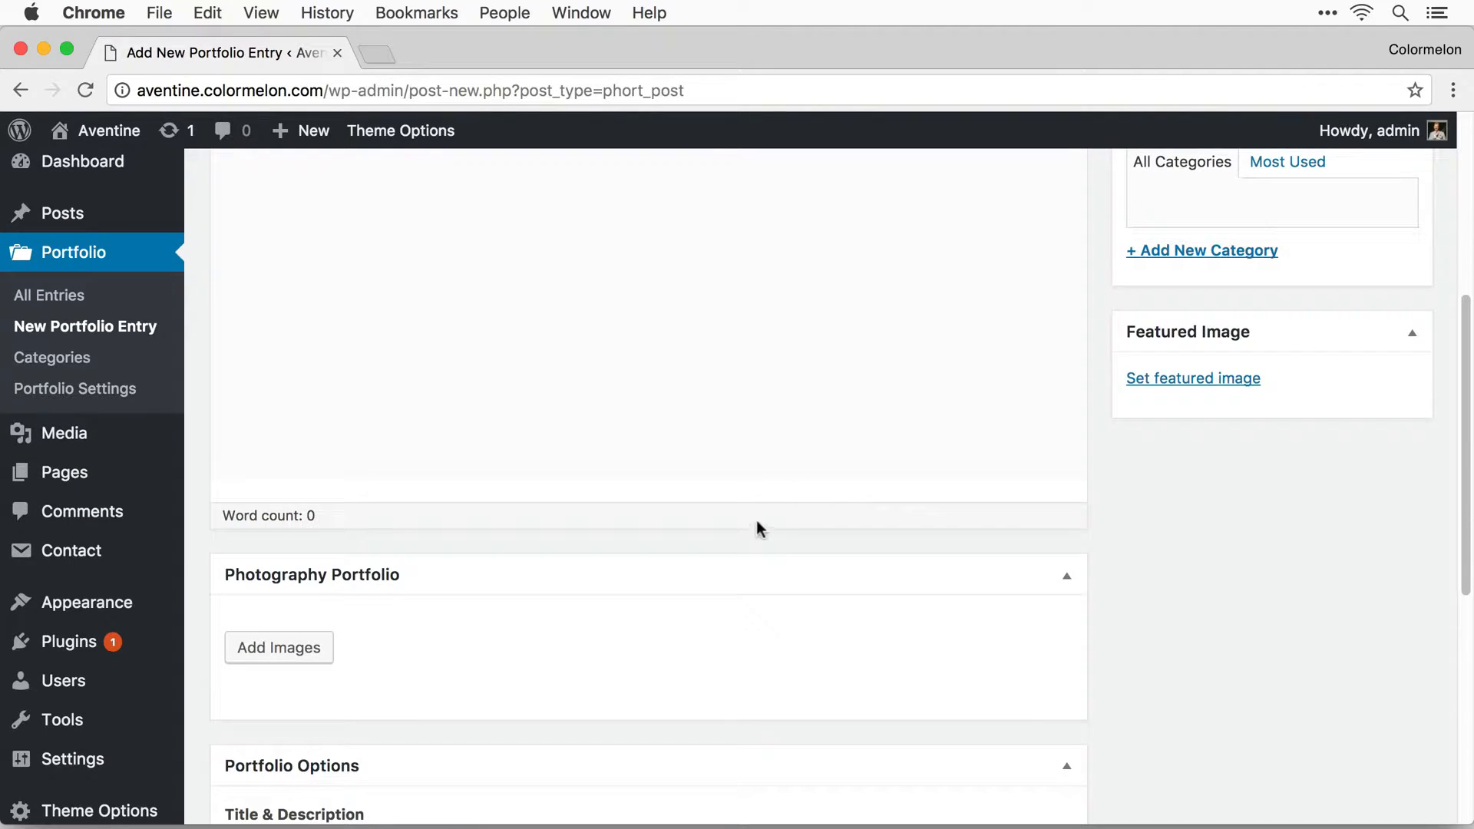
left_click(274, 656)
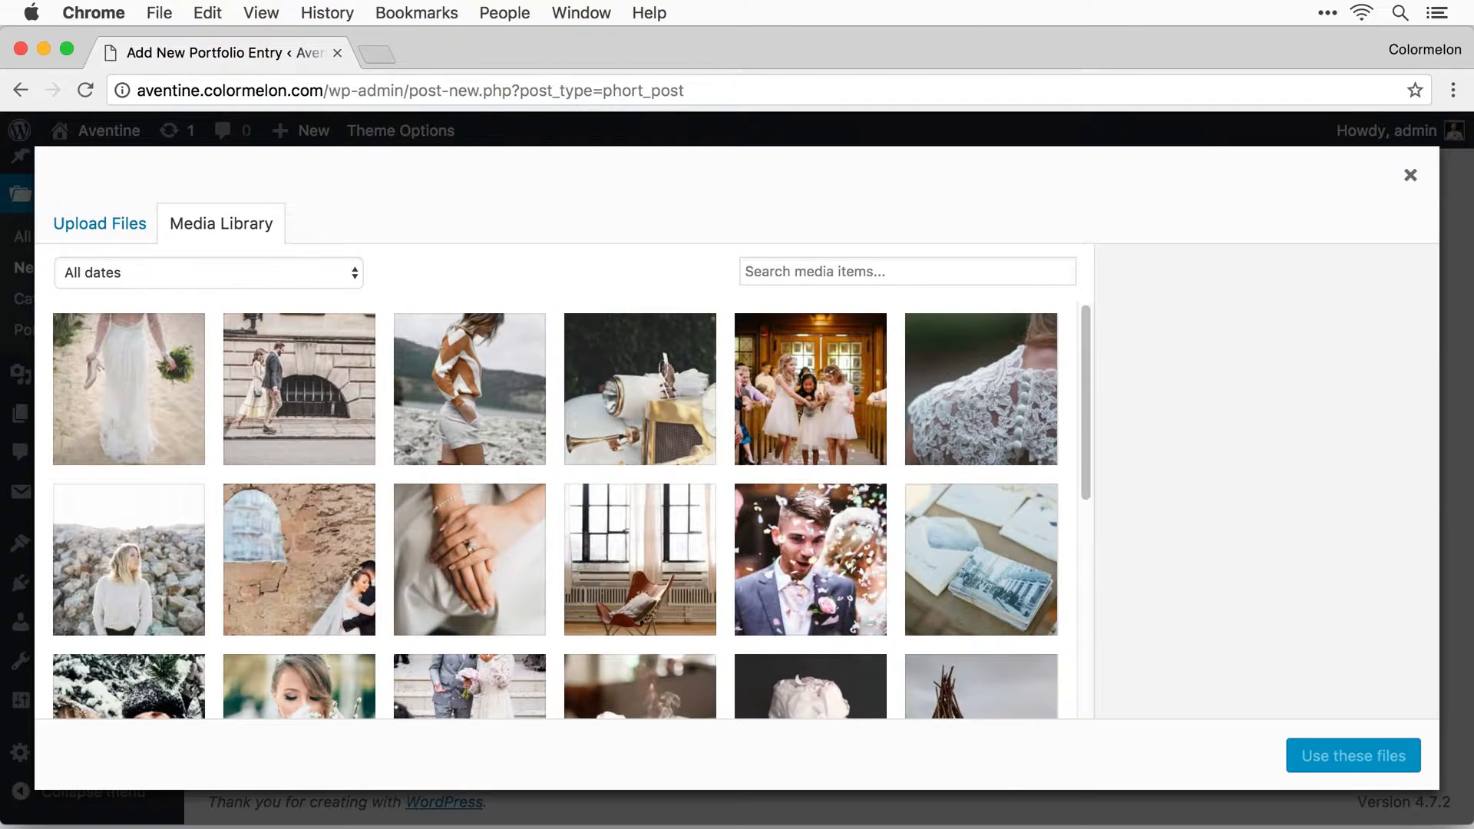
left_click_drag(1470, 468, 634, 470)
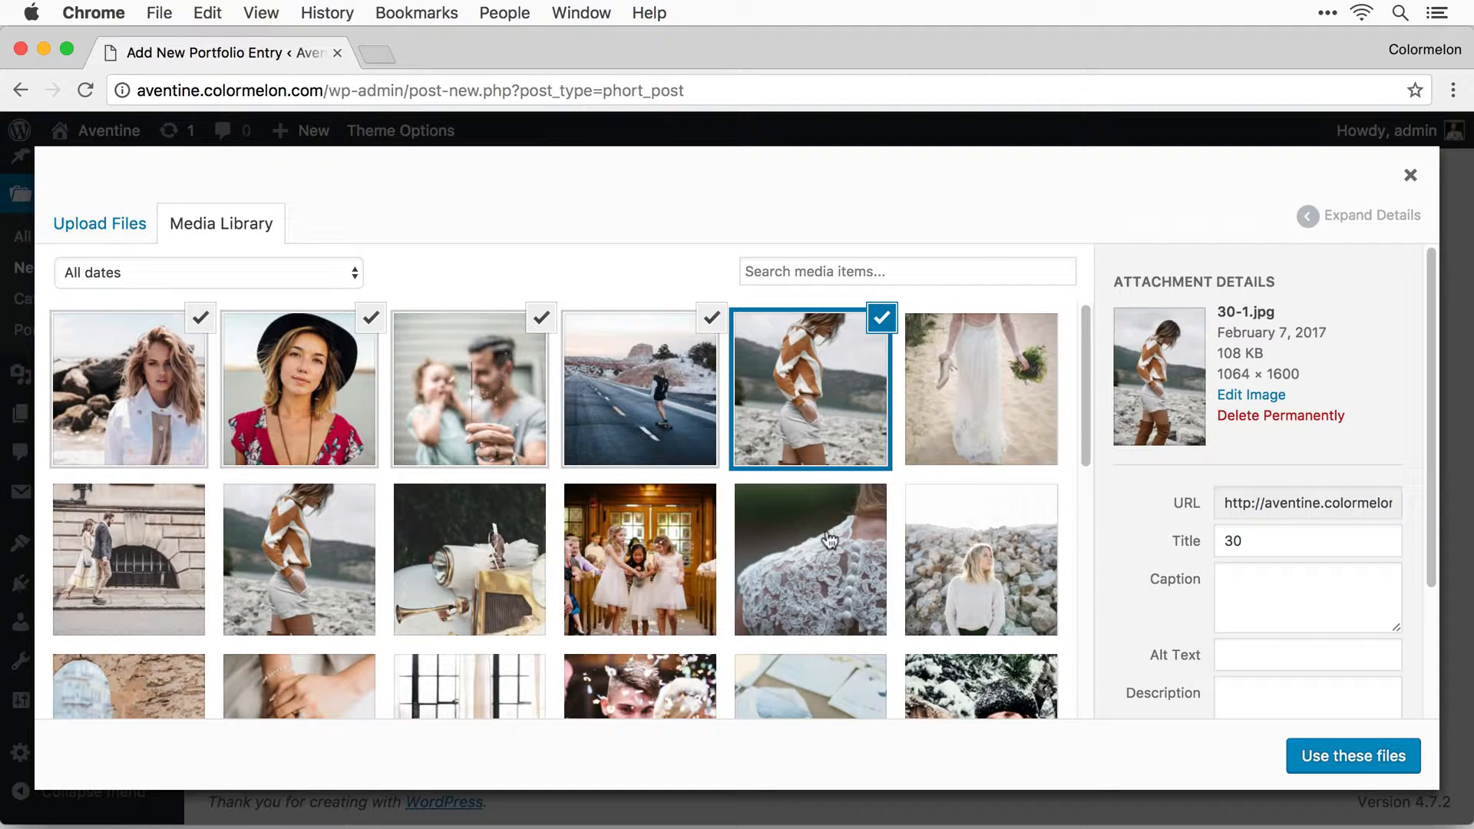
left_click(1346, 760)
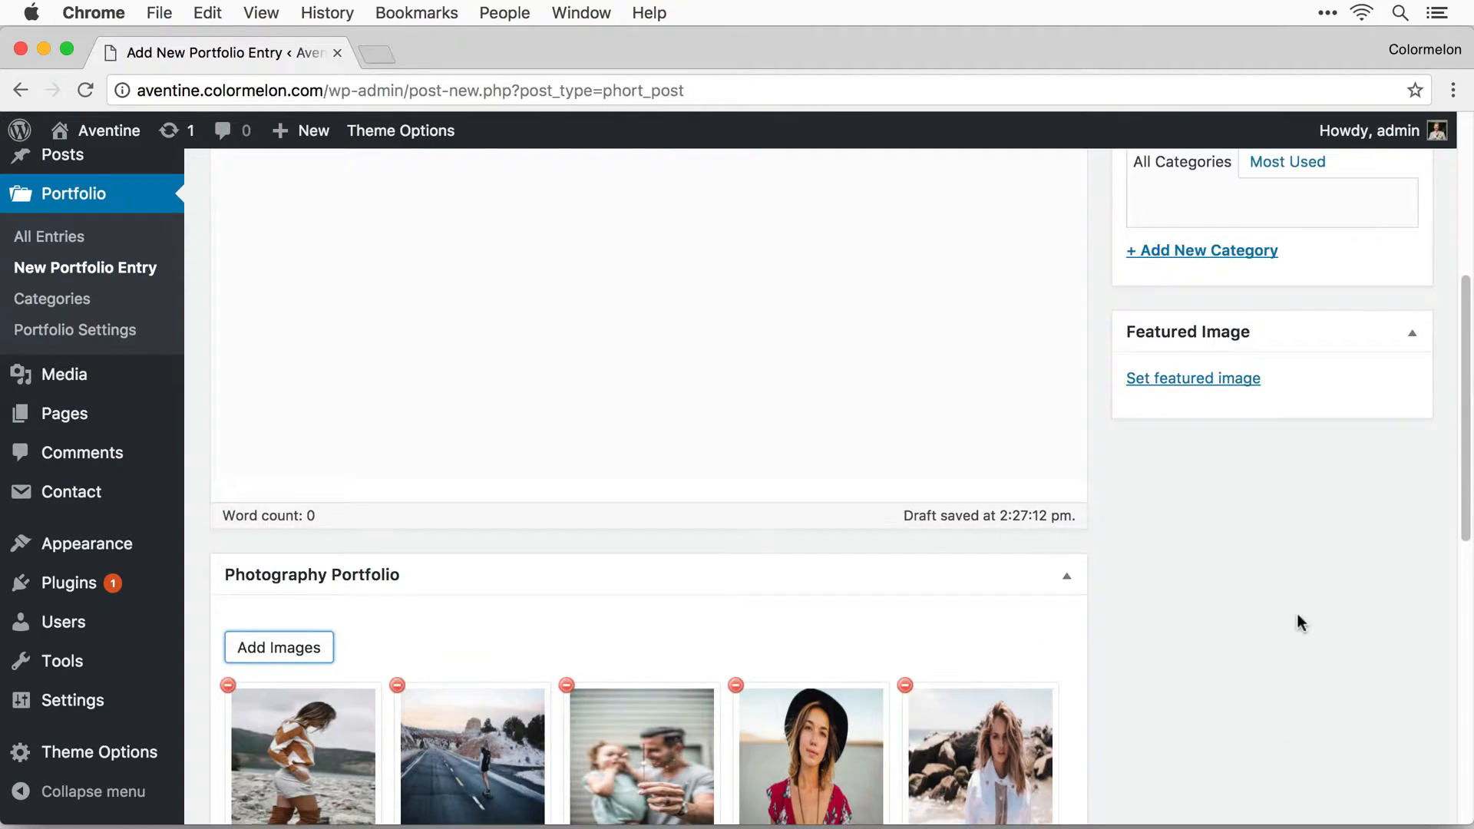
Set the photo of the man with the small child as the People entry's featured image and publish the entry.
scroll(1298, 614, "up", 5)
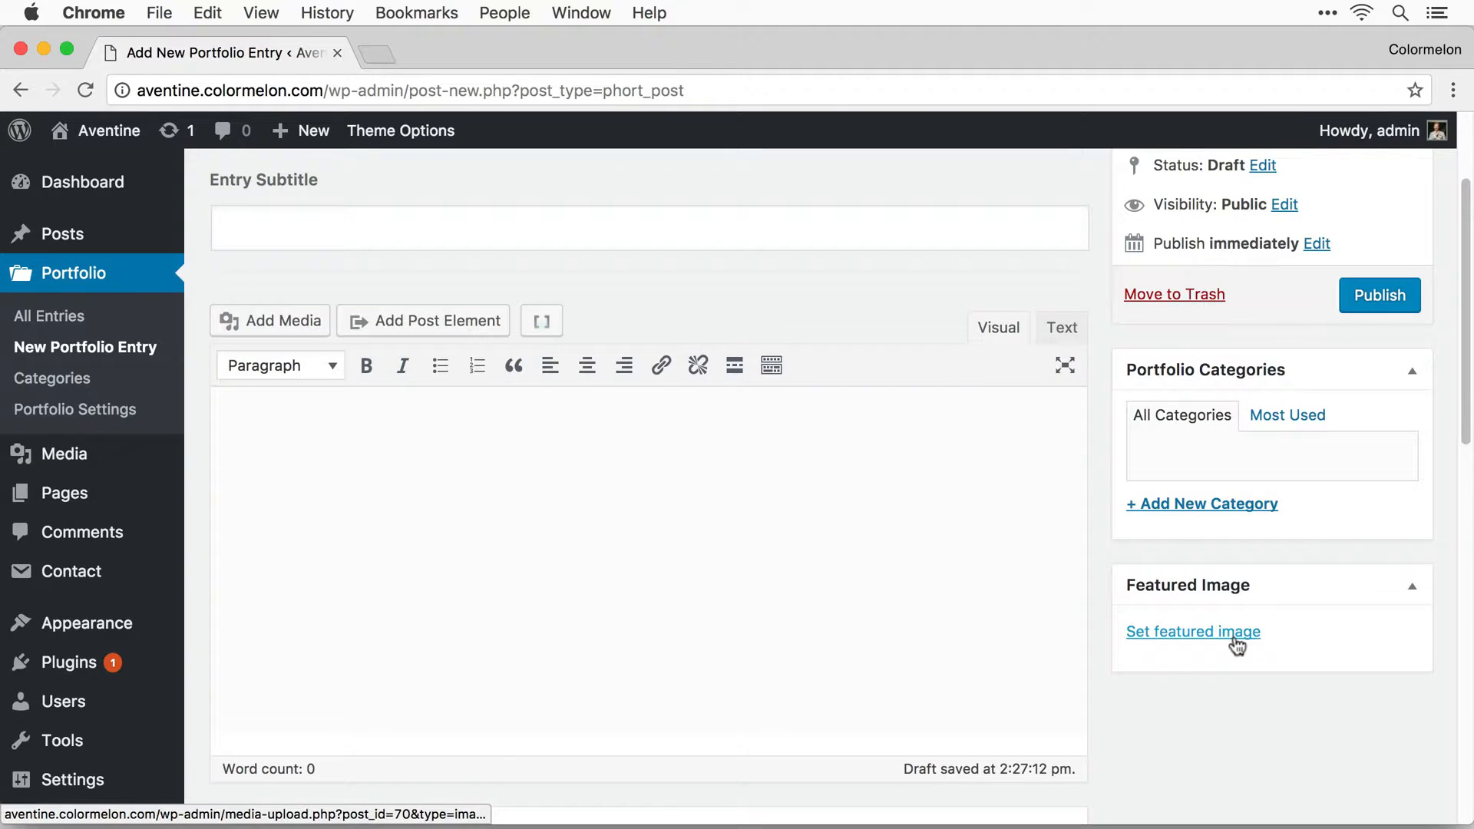
left_click(1235, 639)
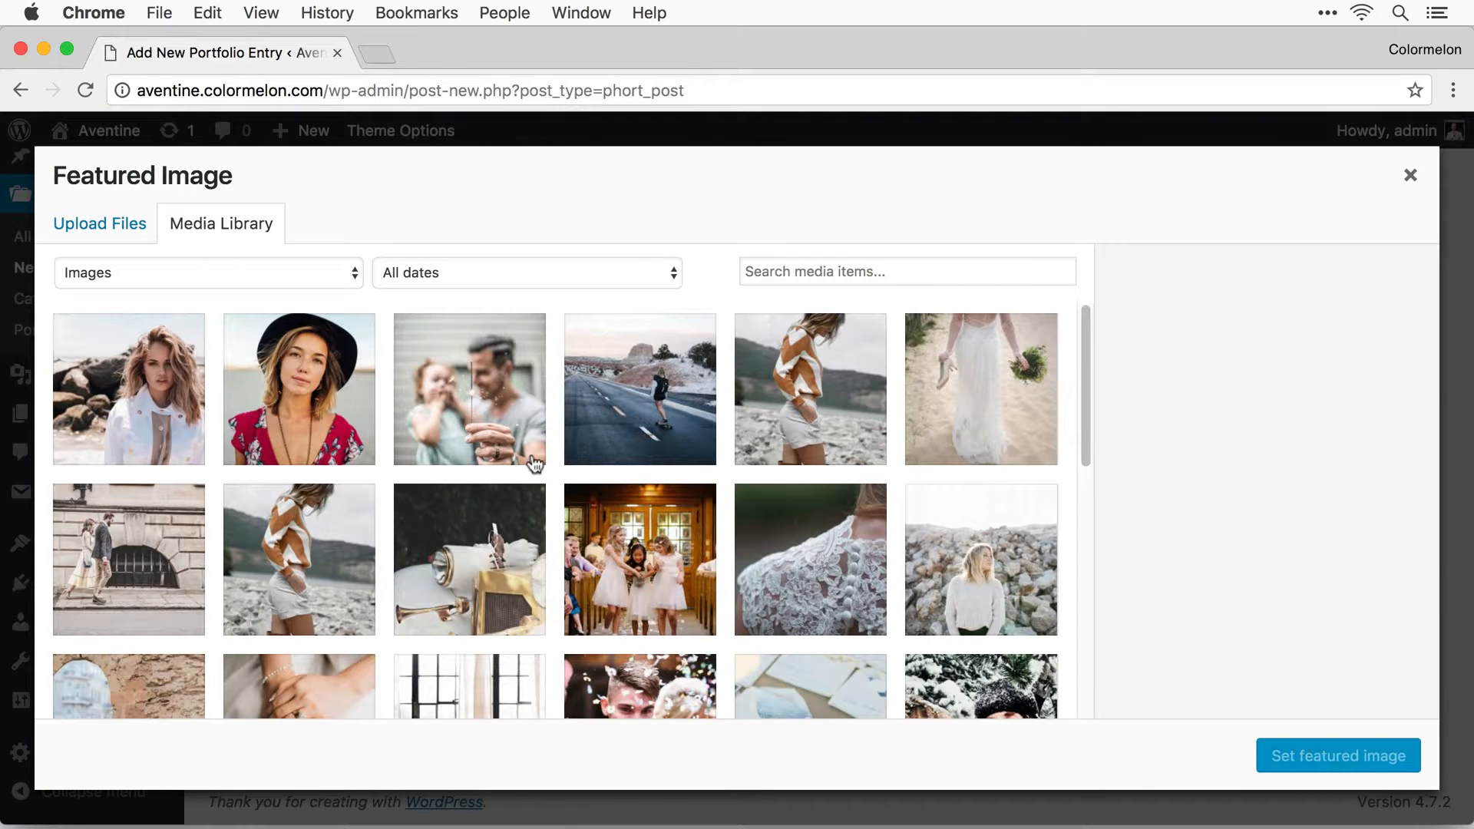
left_click(485, 401)
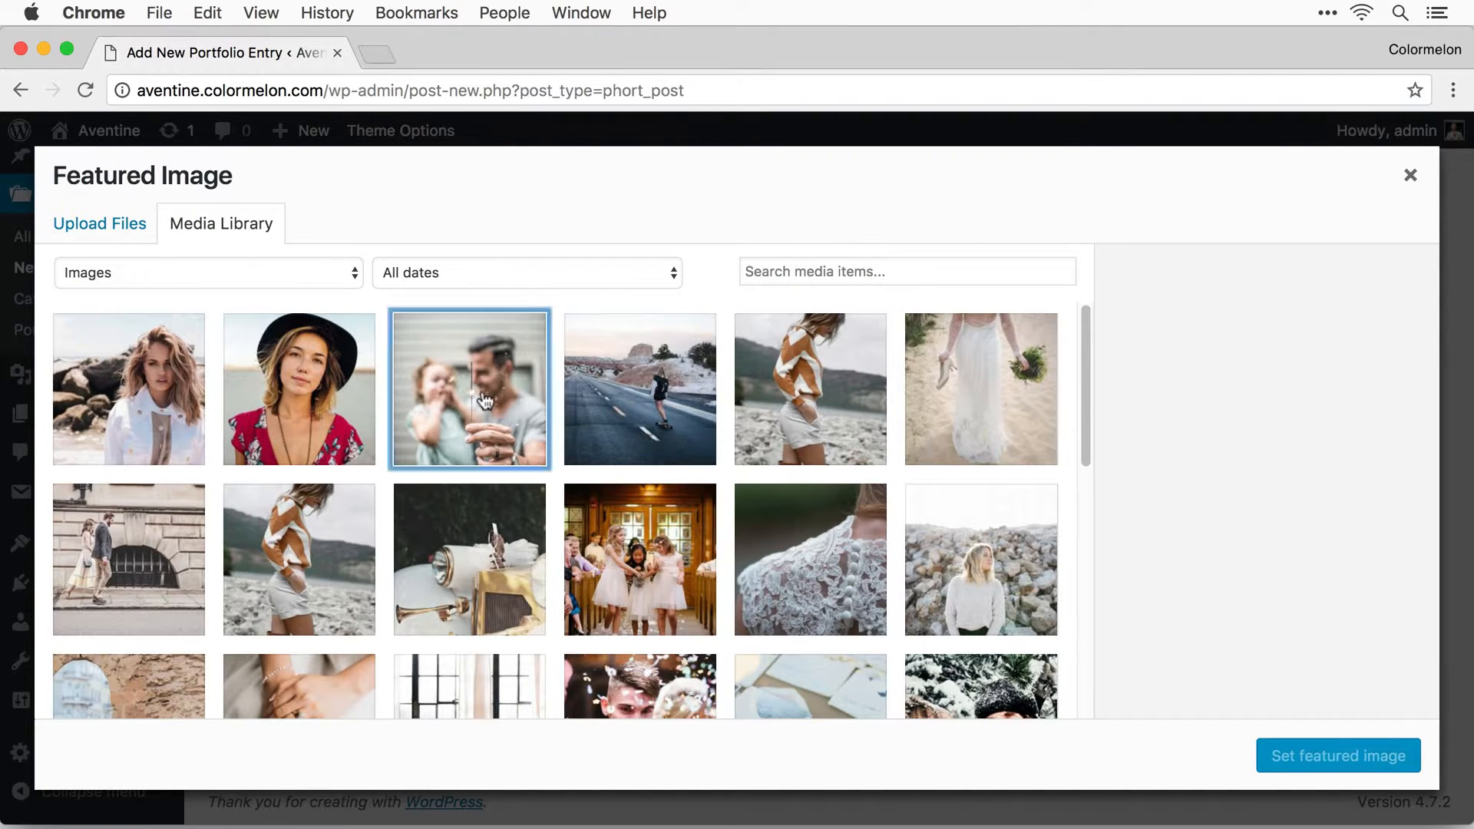
left_click(1366, 754)
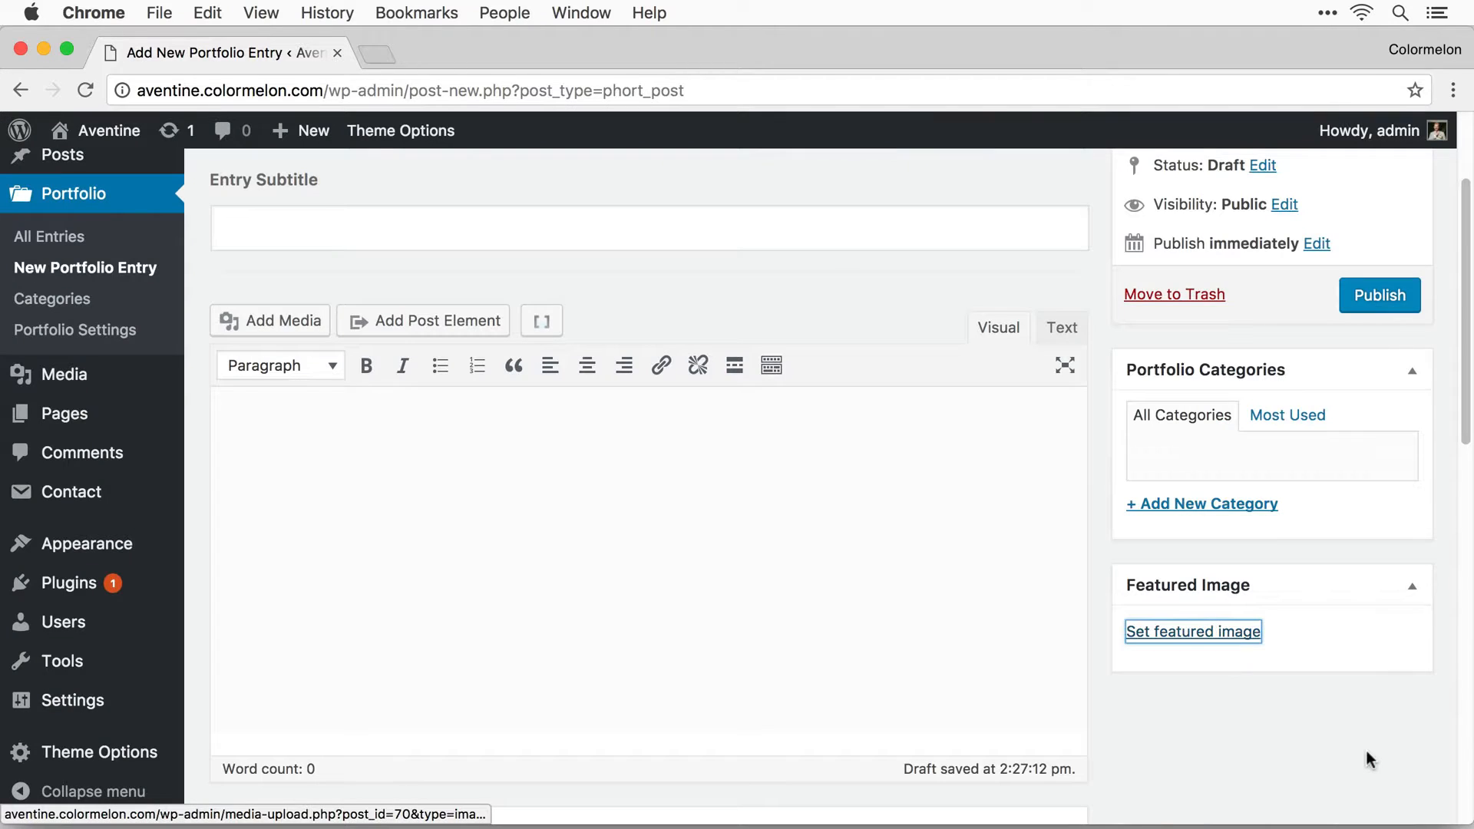
scroll(1383, 662, "up", 4)
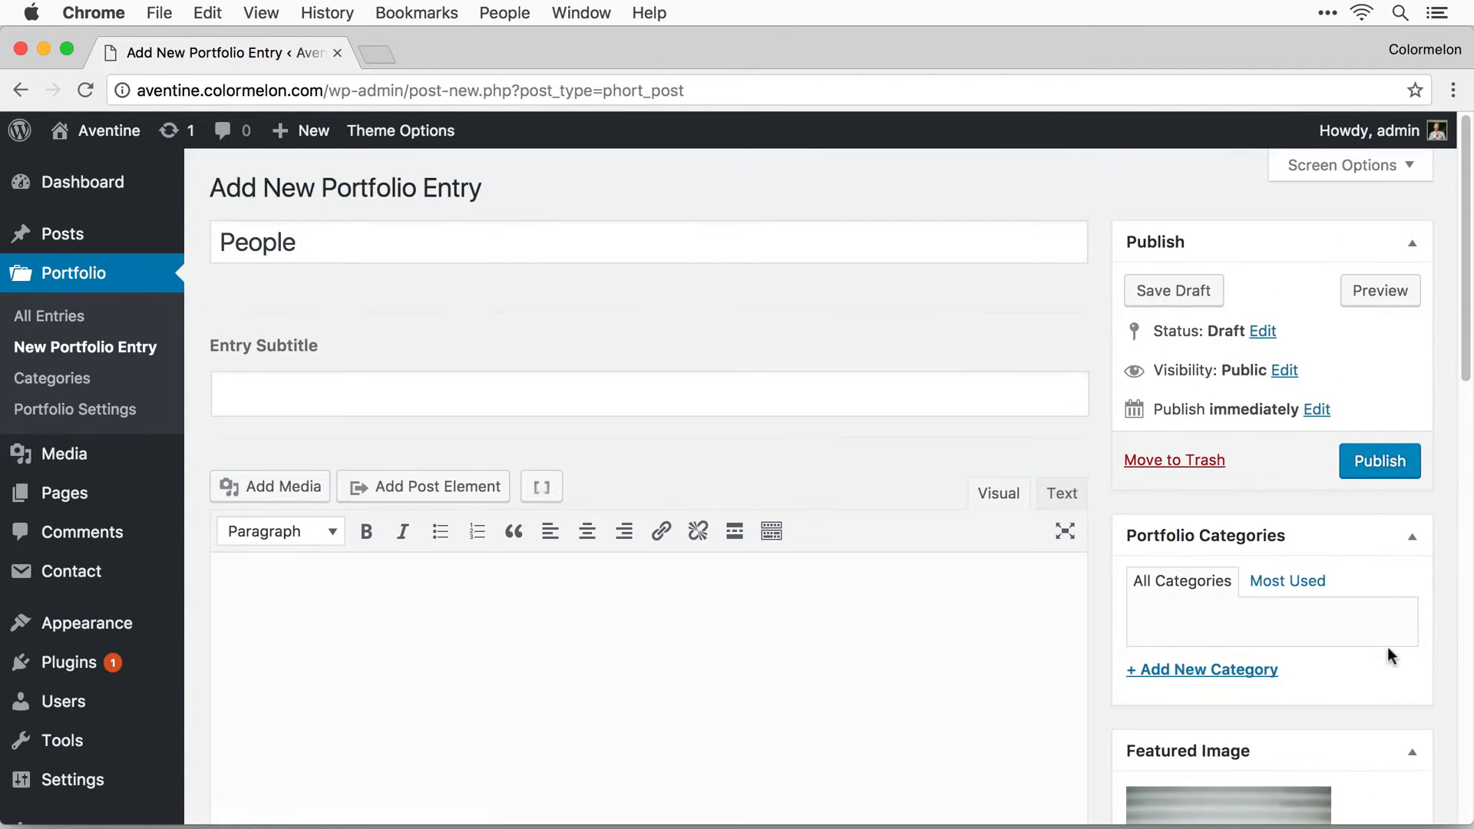
left_click(1382, 468)
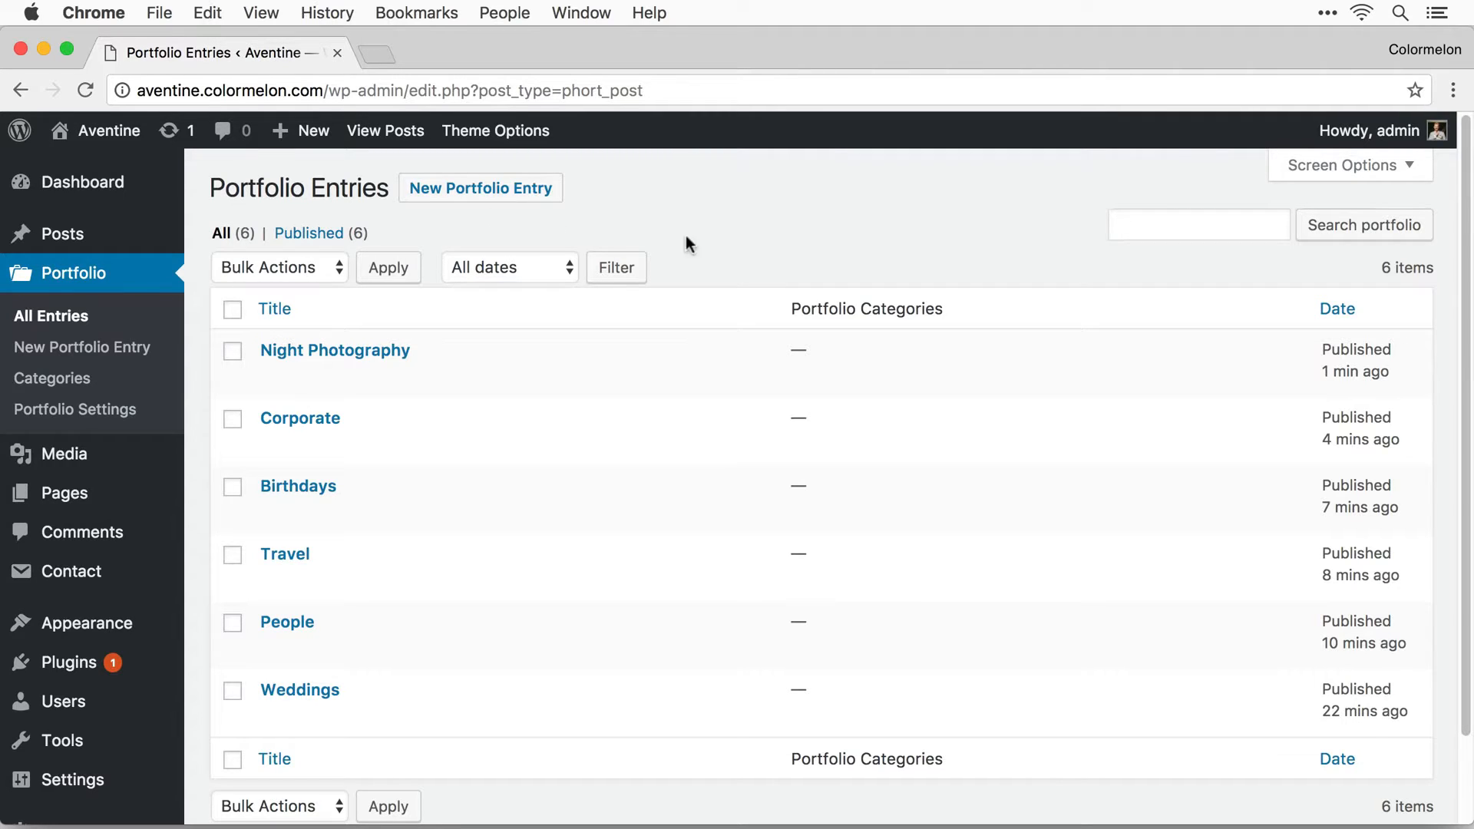
Open the live site at aventine.colormelon.com/portfolio in a separate browser tab, review the portfolio entries grid, and close it.
mouse_move(108, 131)
left_click(121, 170, "super")
left_click(446, 51)
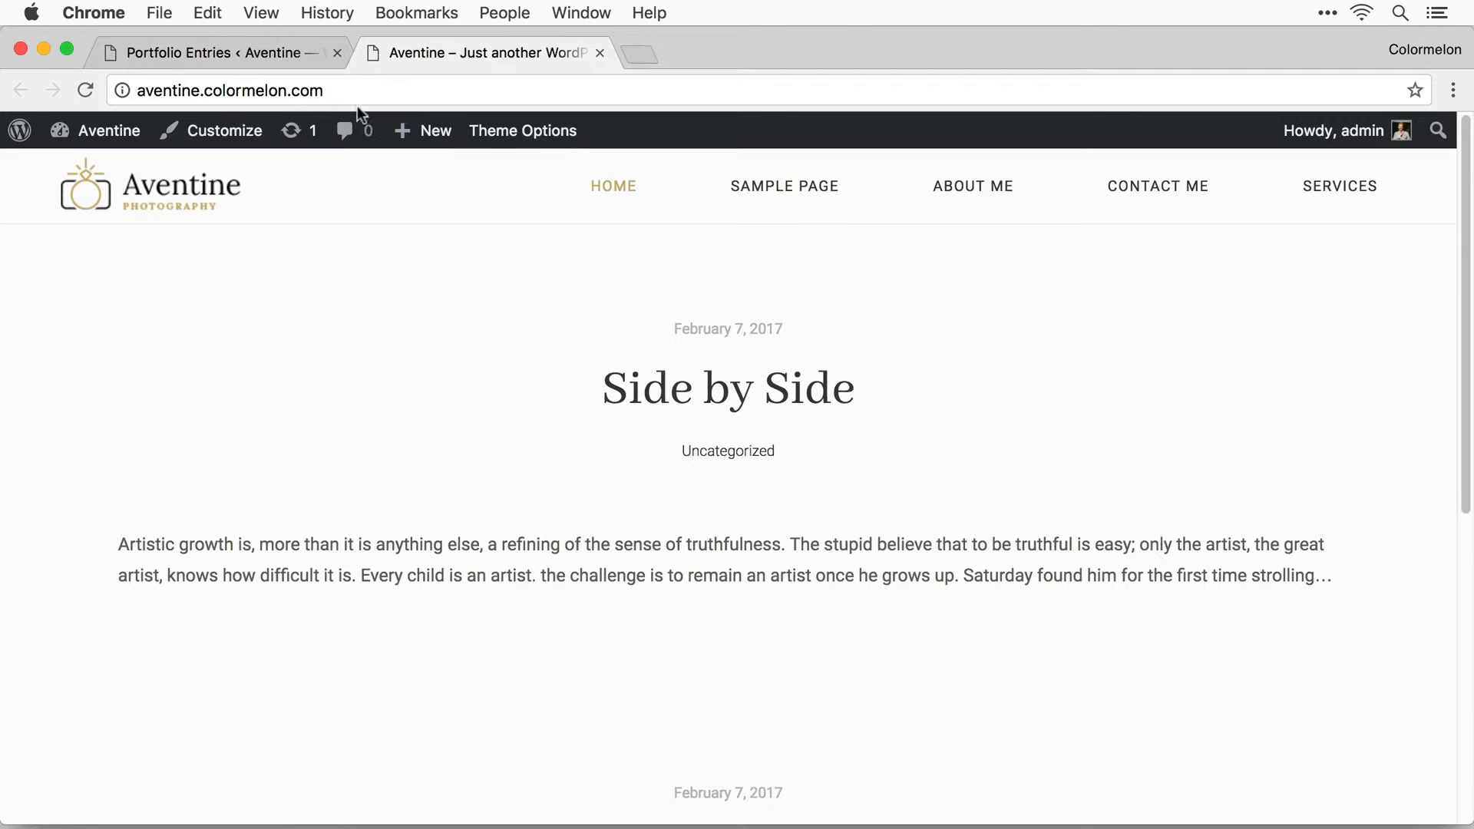
left_click(414, 91)
type("/portfolio")
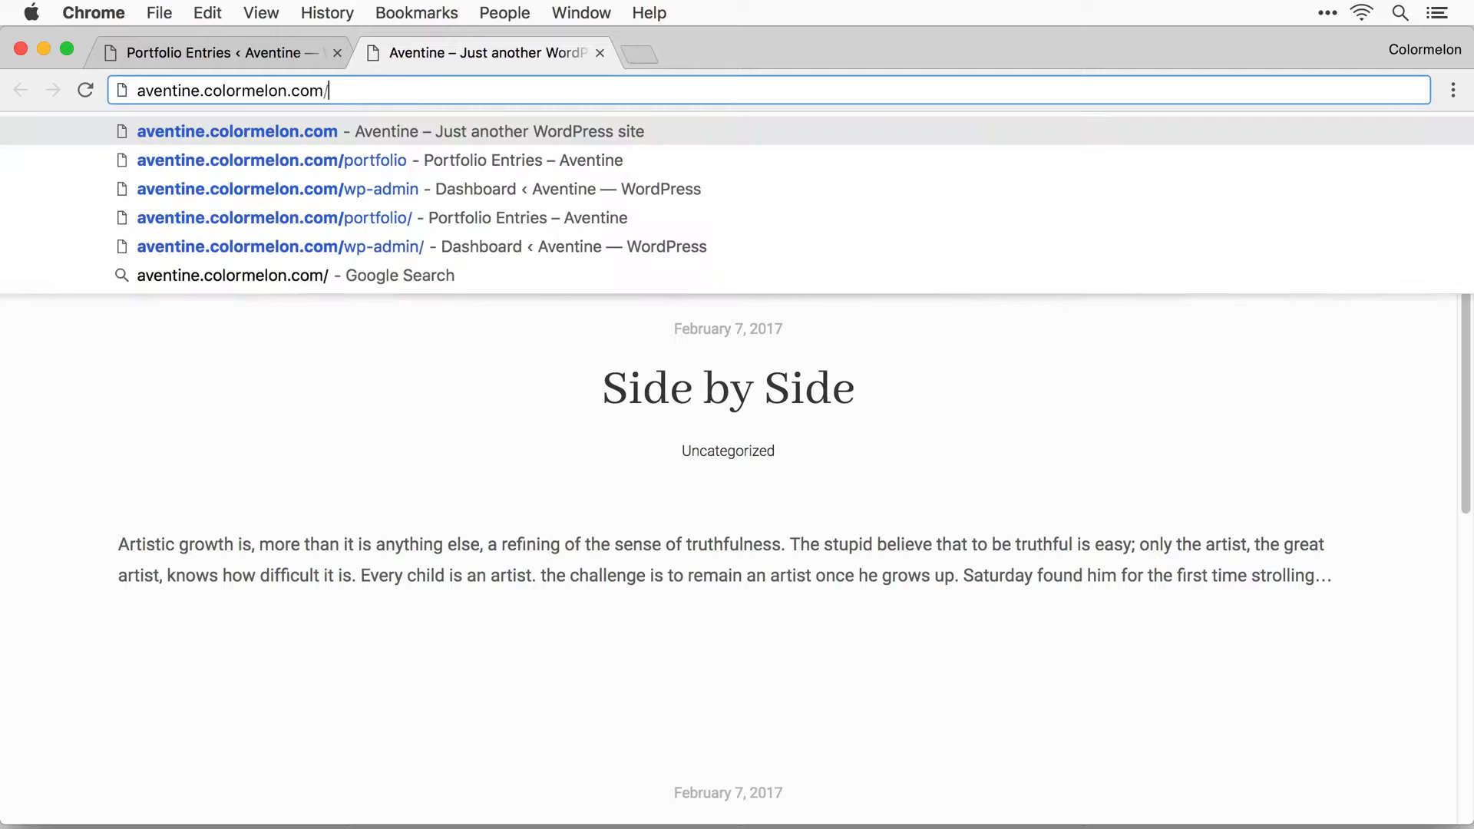
key("Return")
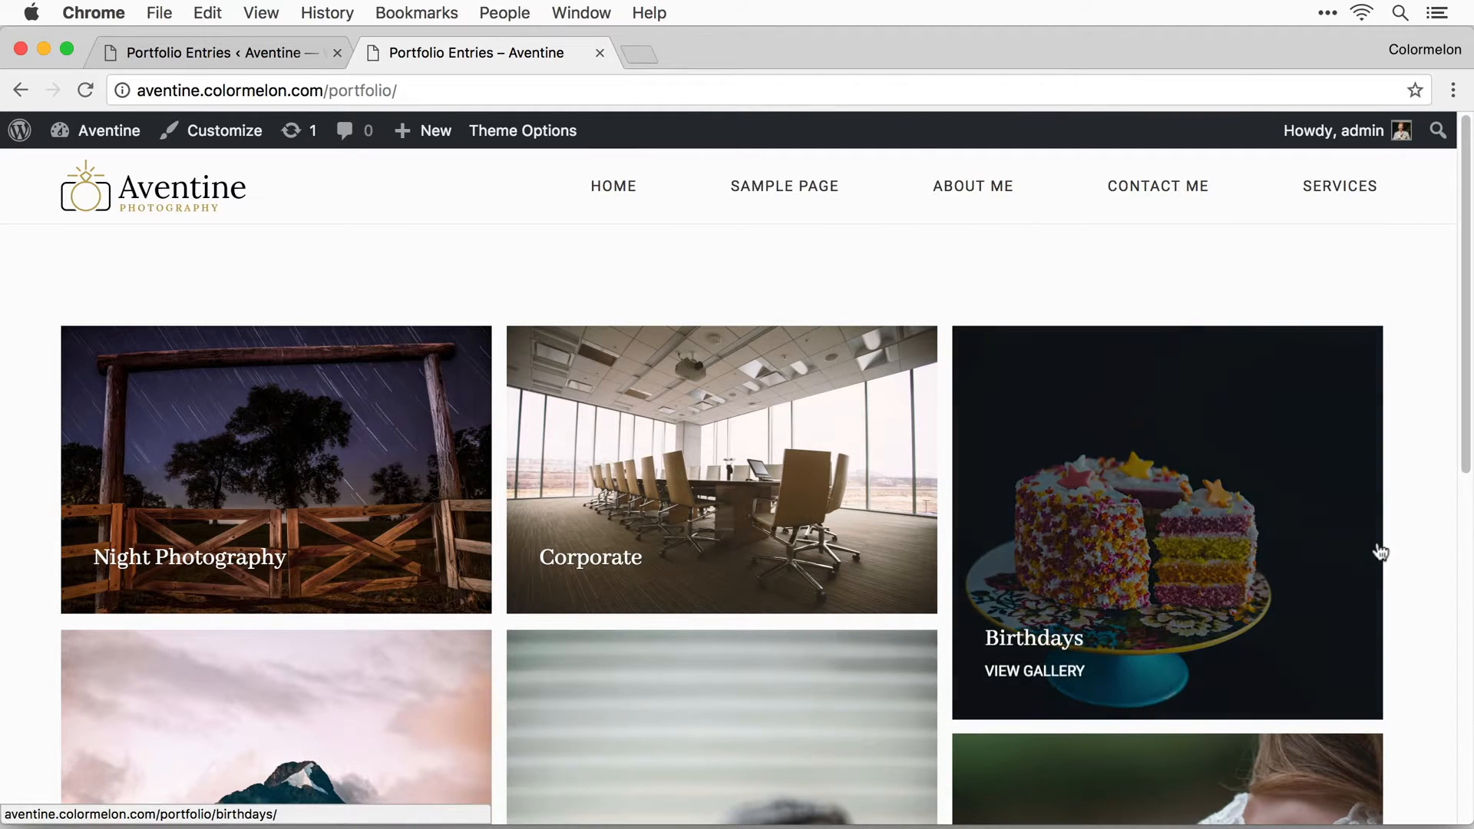
left_click(600, 52)
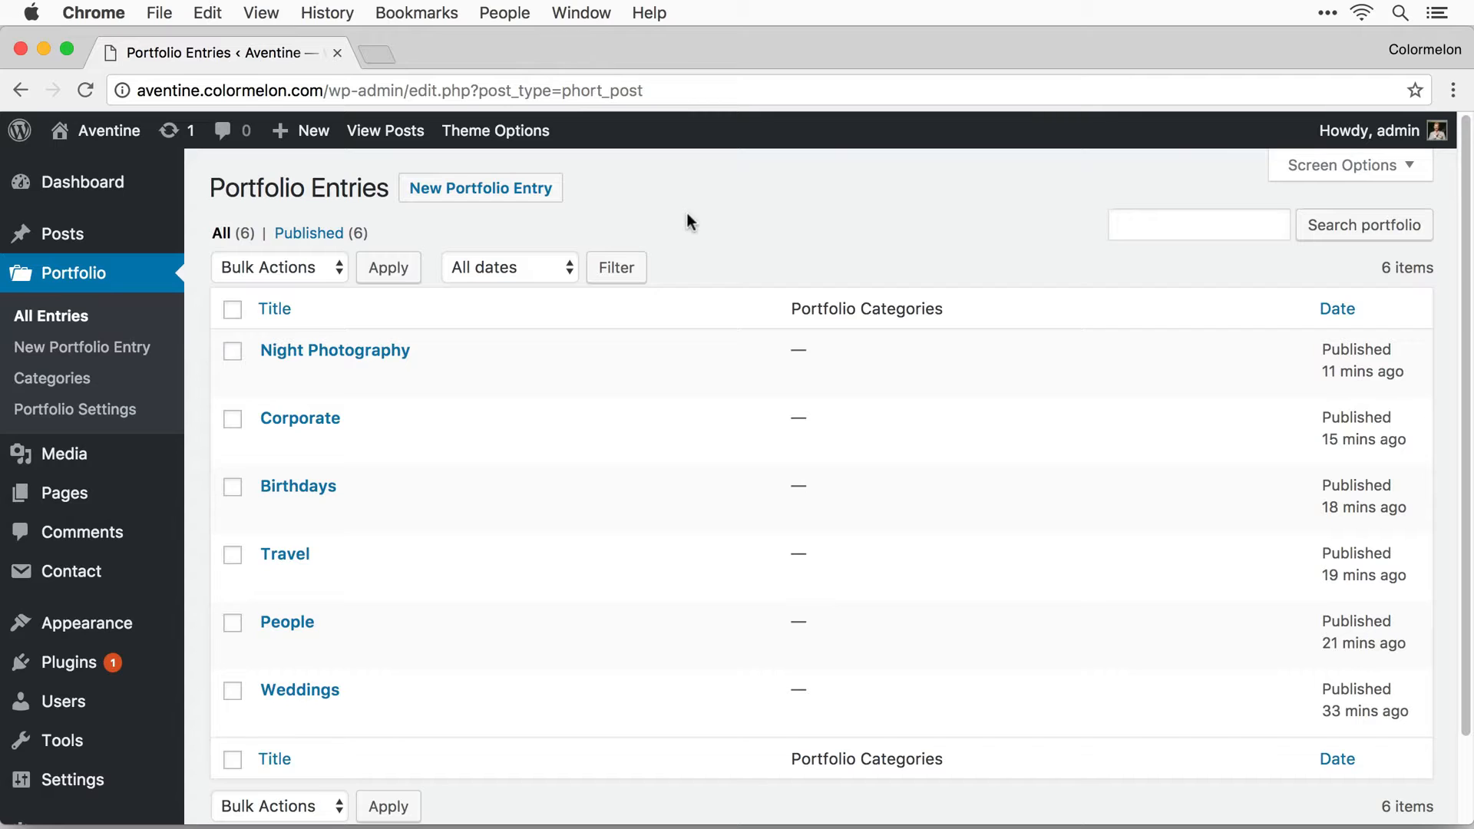
Create and publish an empty page titled "Portfolio".
mouse_move(122, 492)
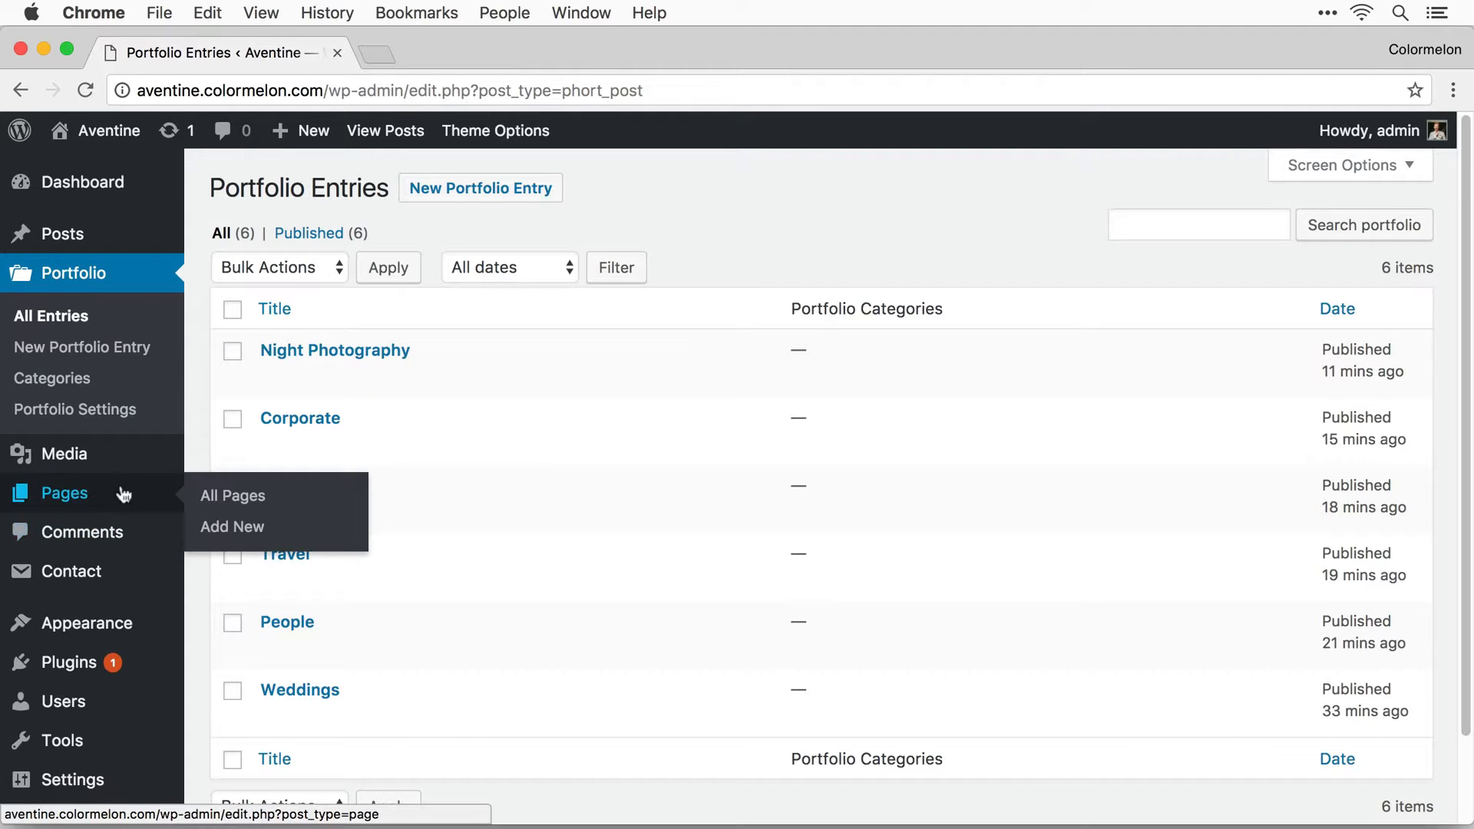
left_click(241, 530)
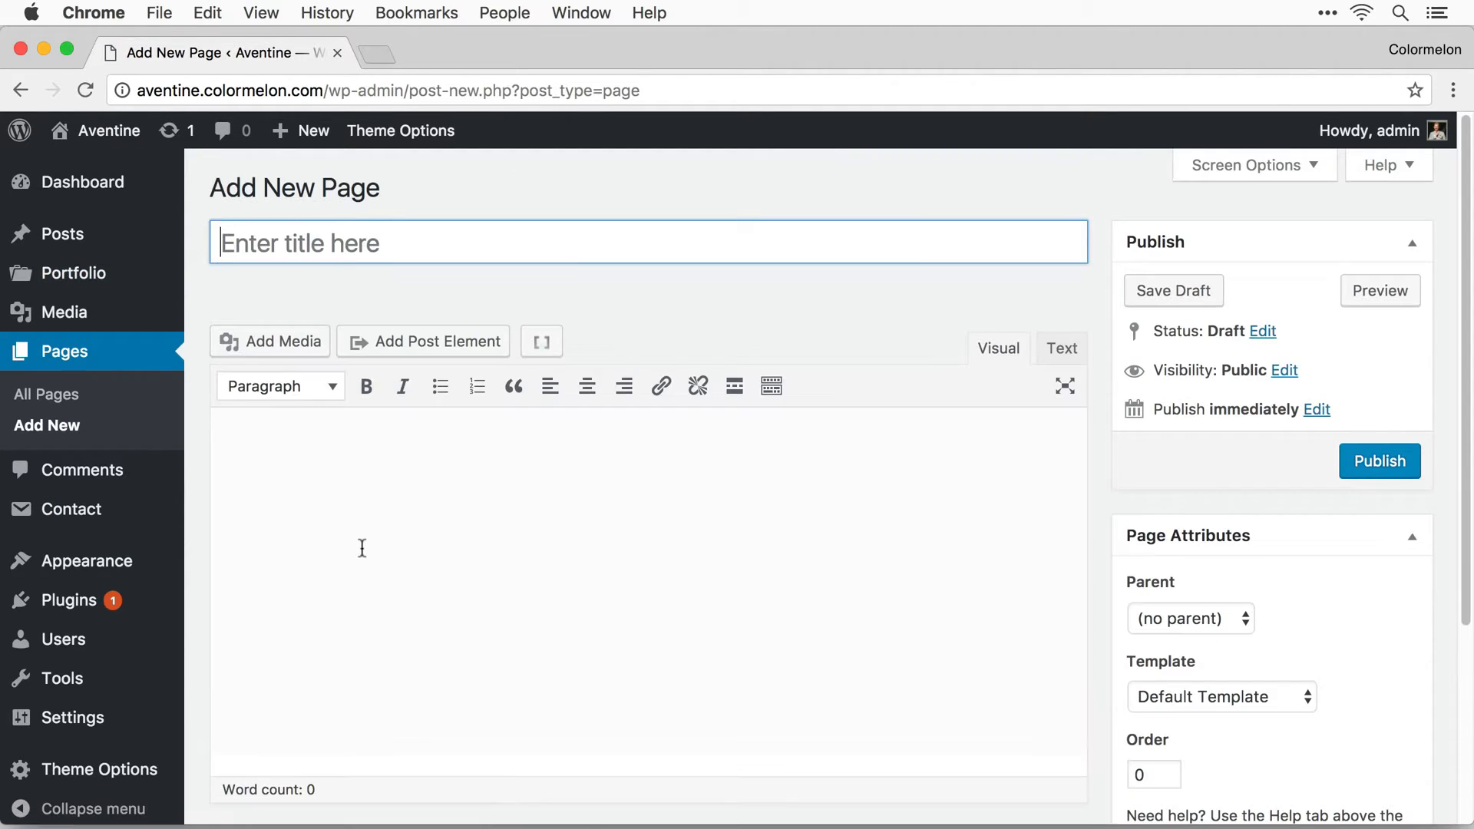
type("Portfolio")
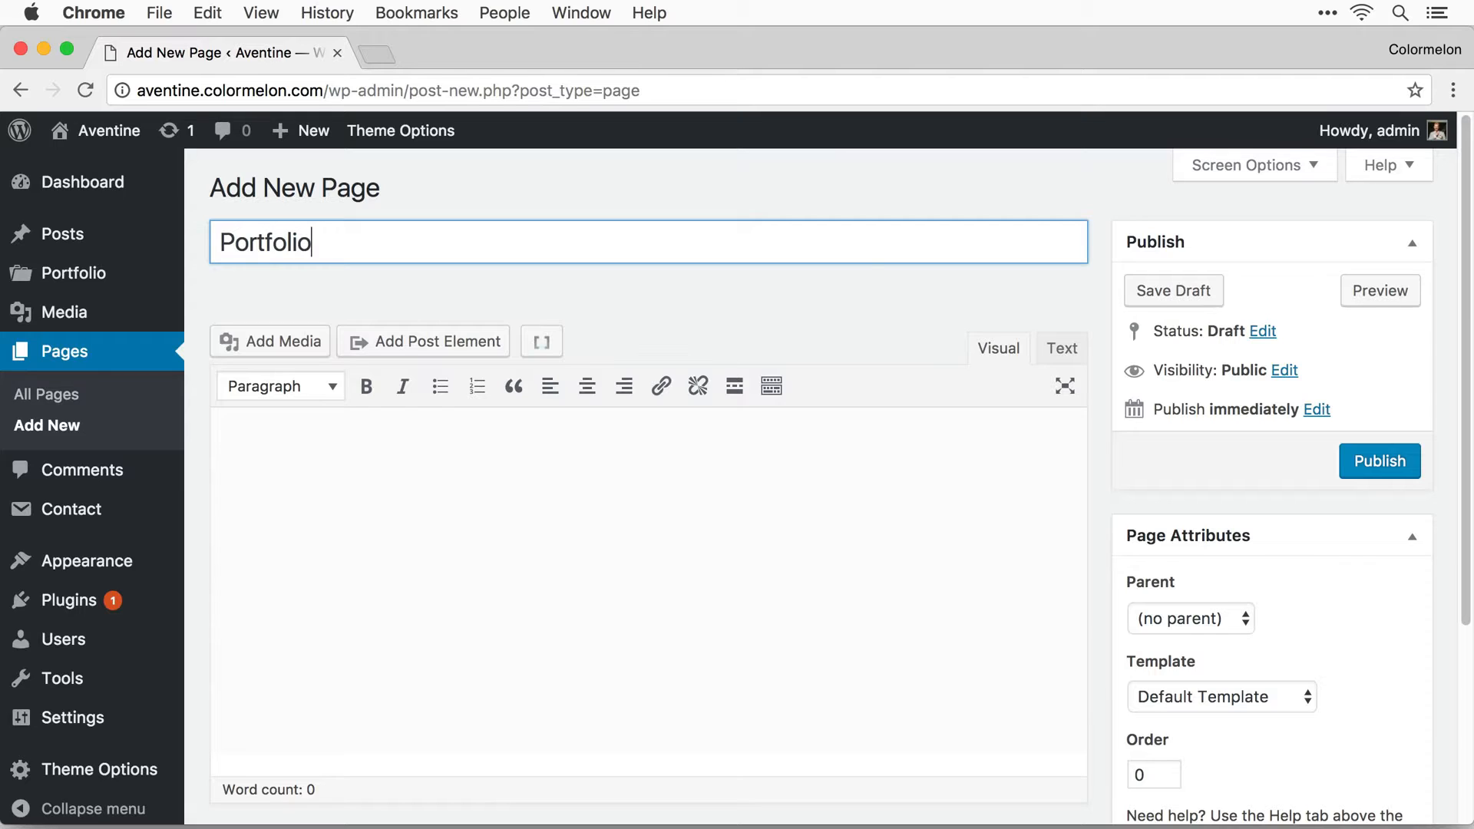
left_click(1389, 473)
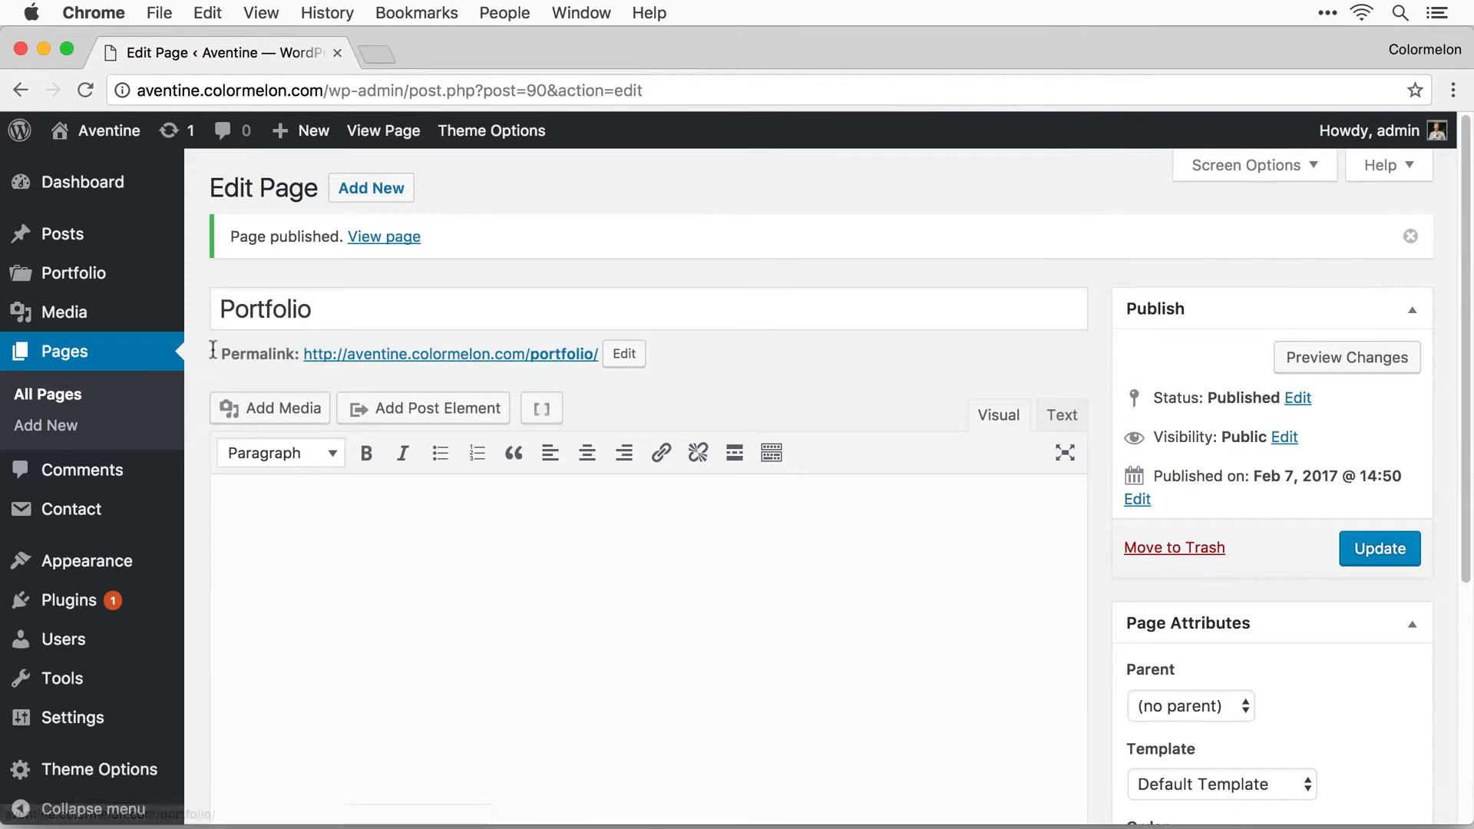
Add another empty page titled "Blog" and publish it.
left_click(54, 430)
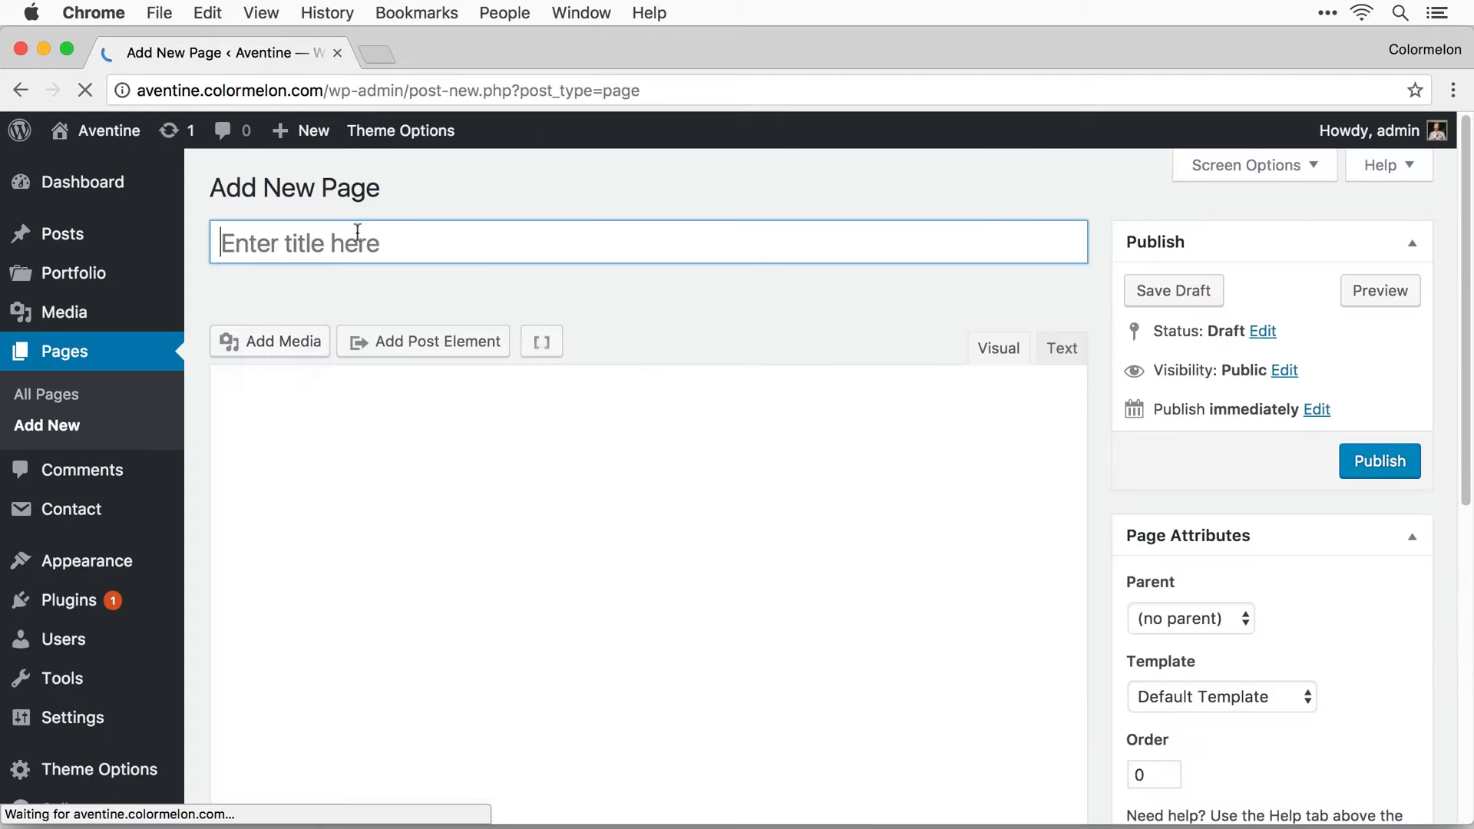
type("Blog")
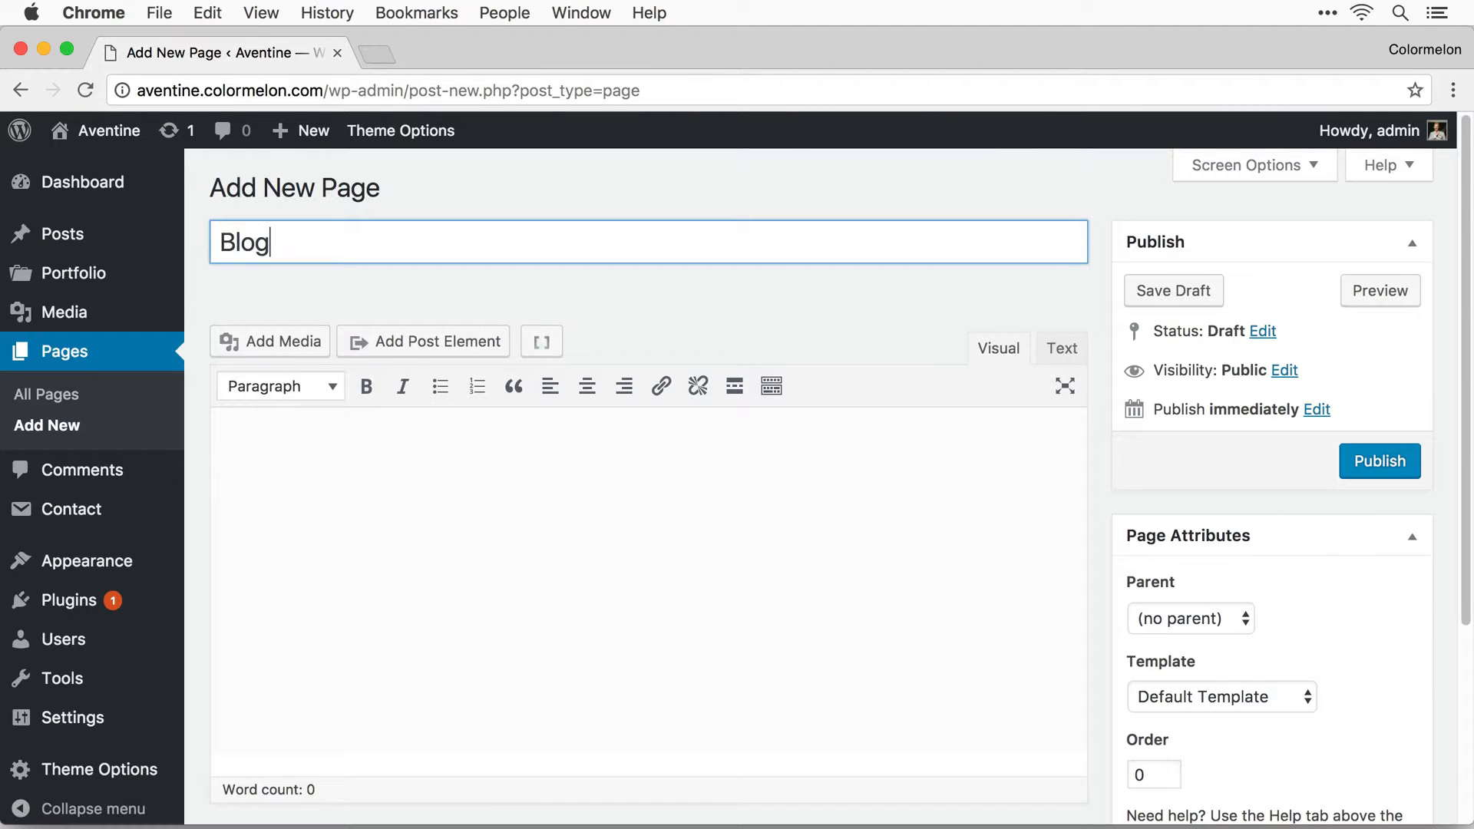
left_click(1408, 472)
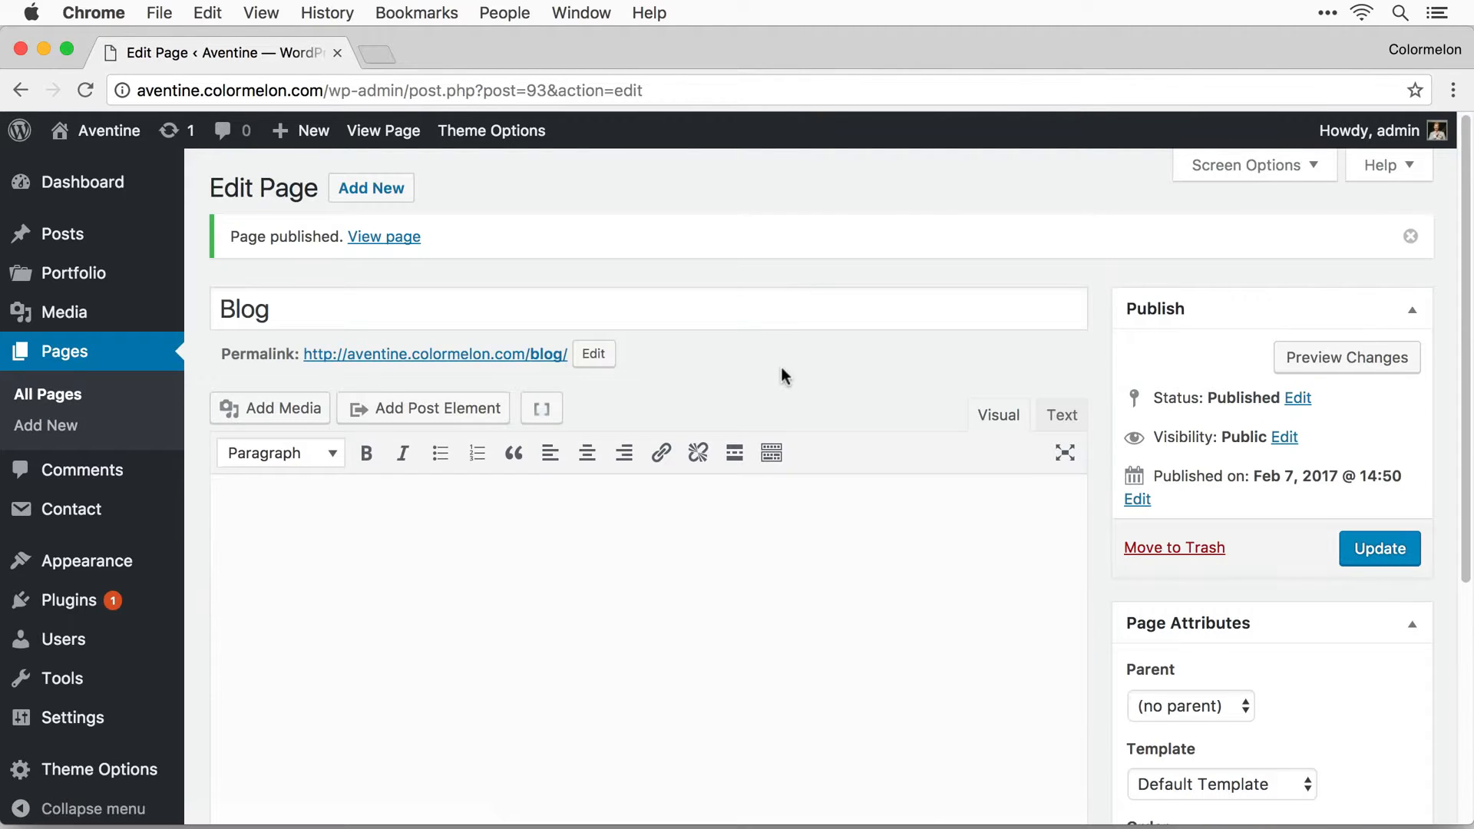
In the Reading settings, use a static page with Portfolio as the front page and Blog as the posts page, and save.
mouse_move(113, 724)
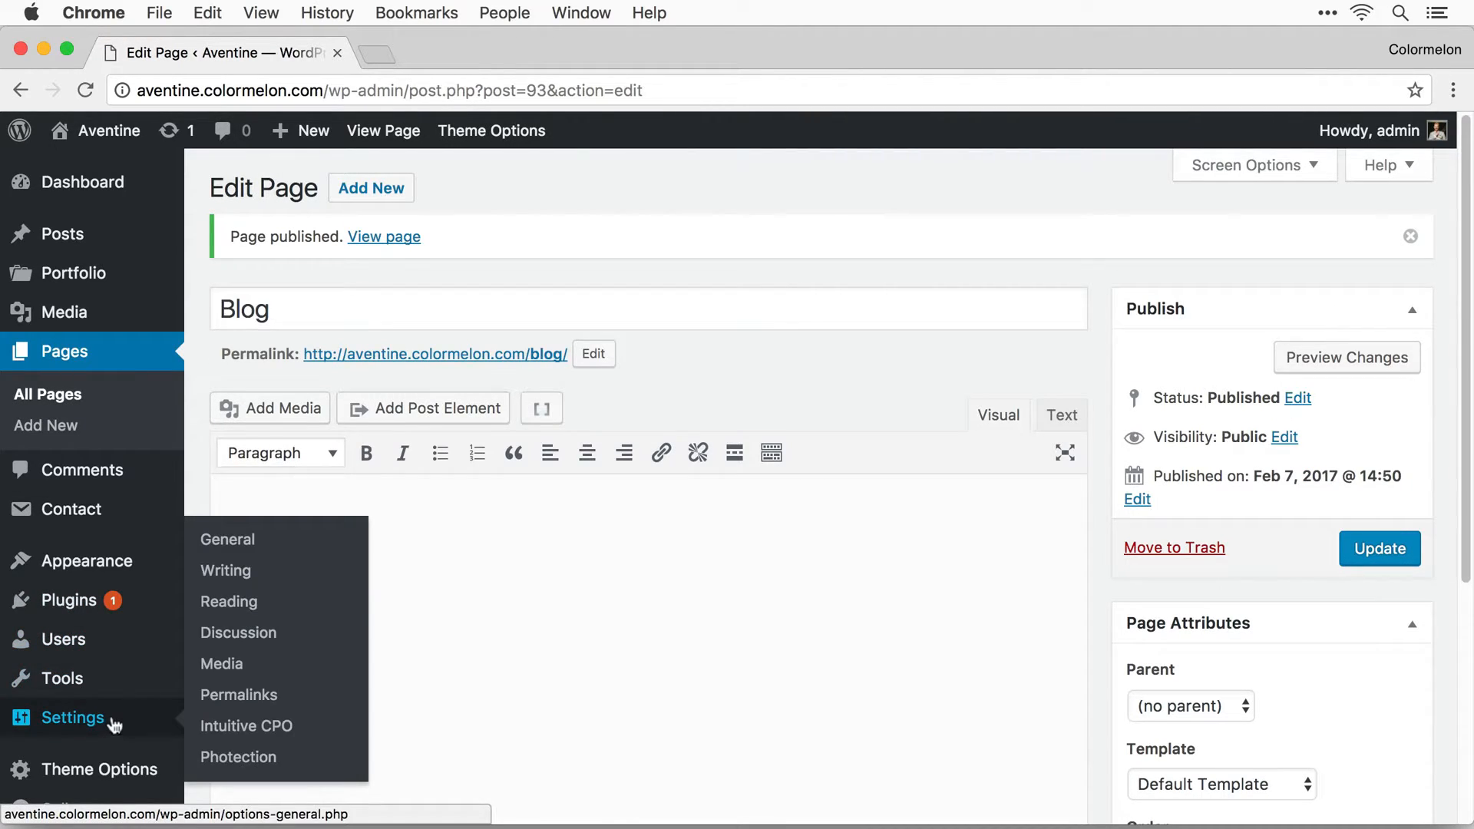
left_click(289, 606)
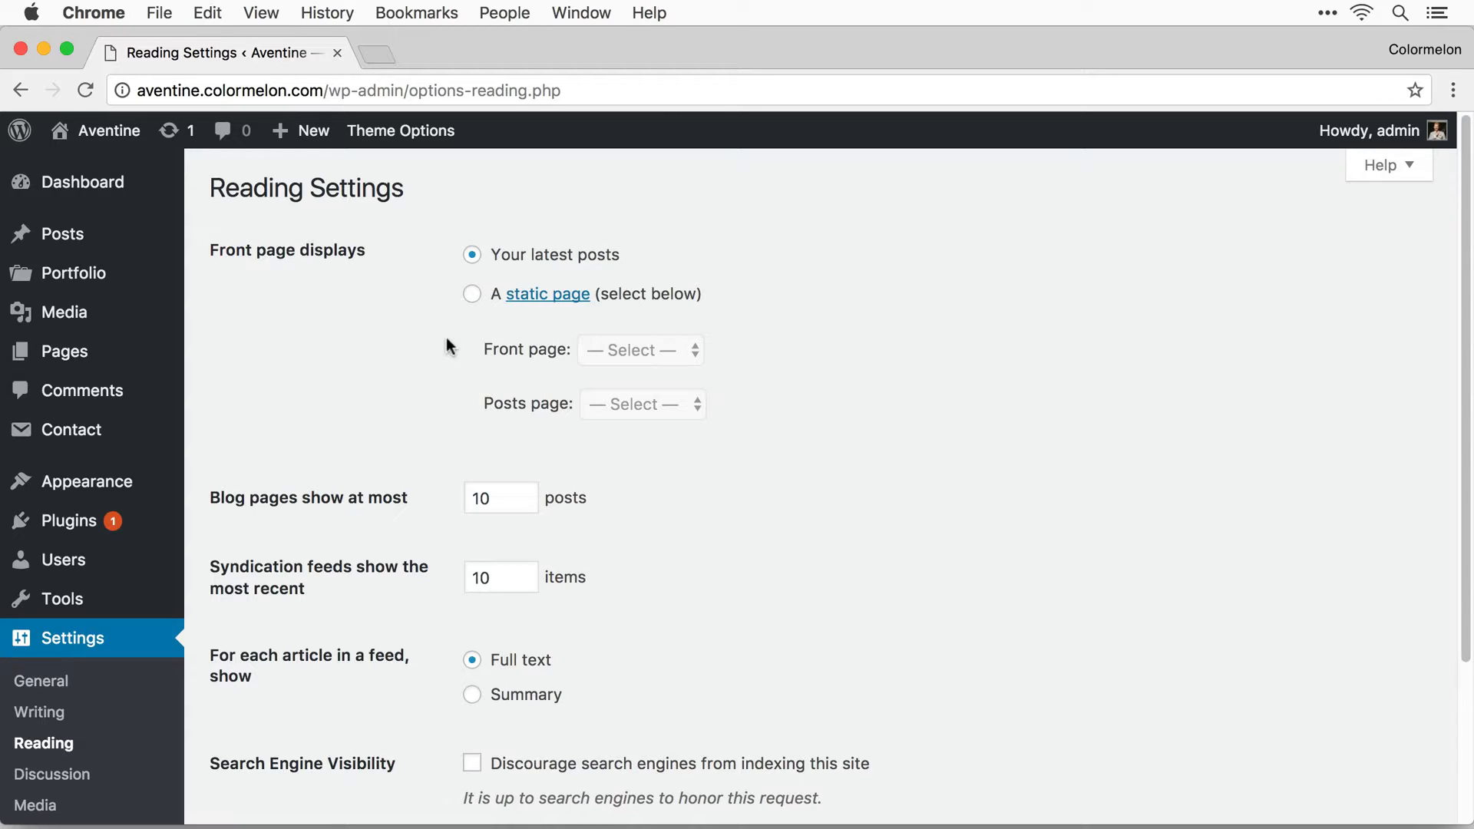
left_click(472, 299)
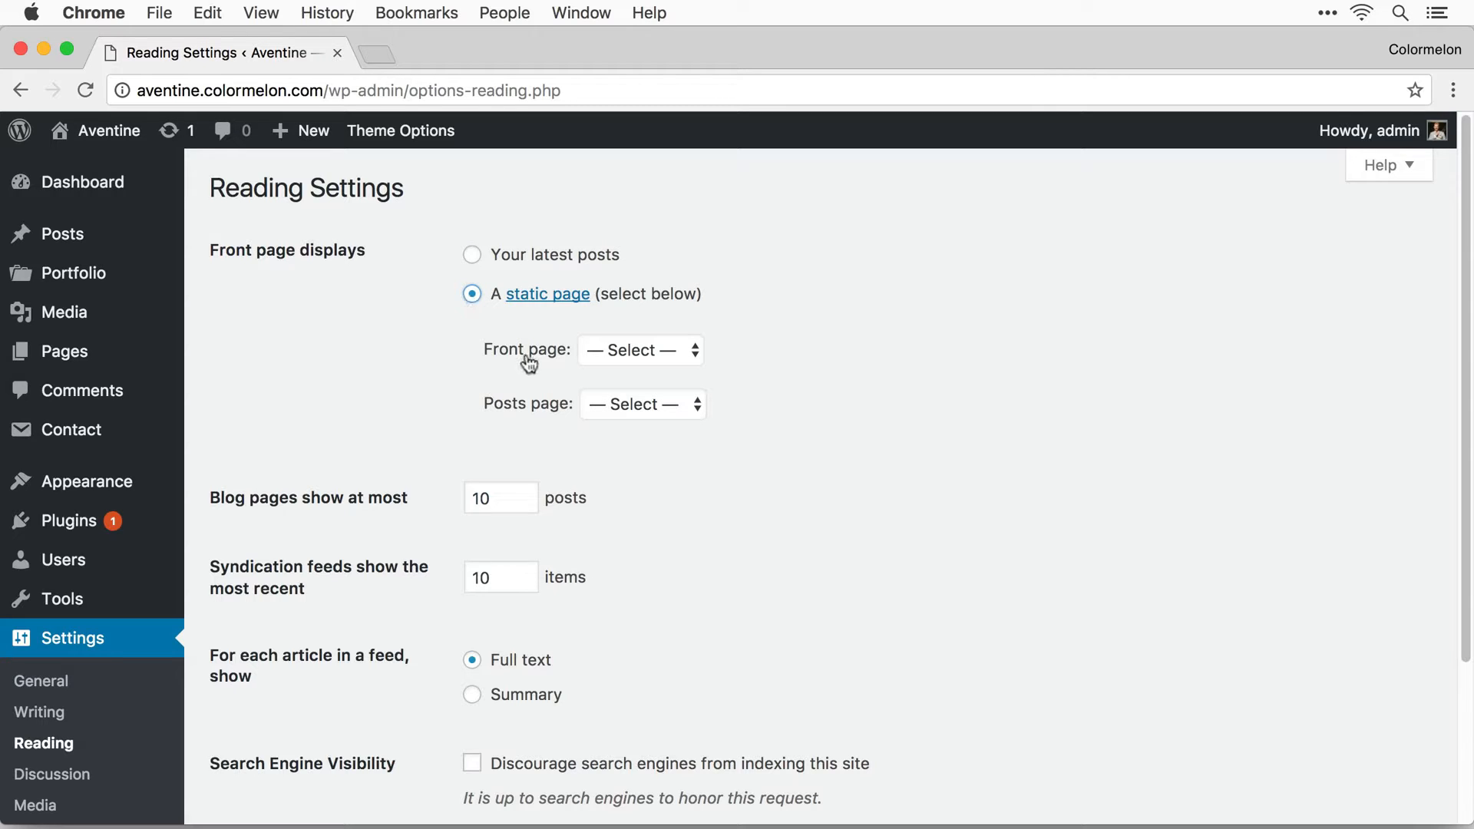
left_click(648, 350)
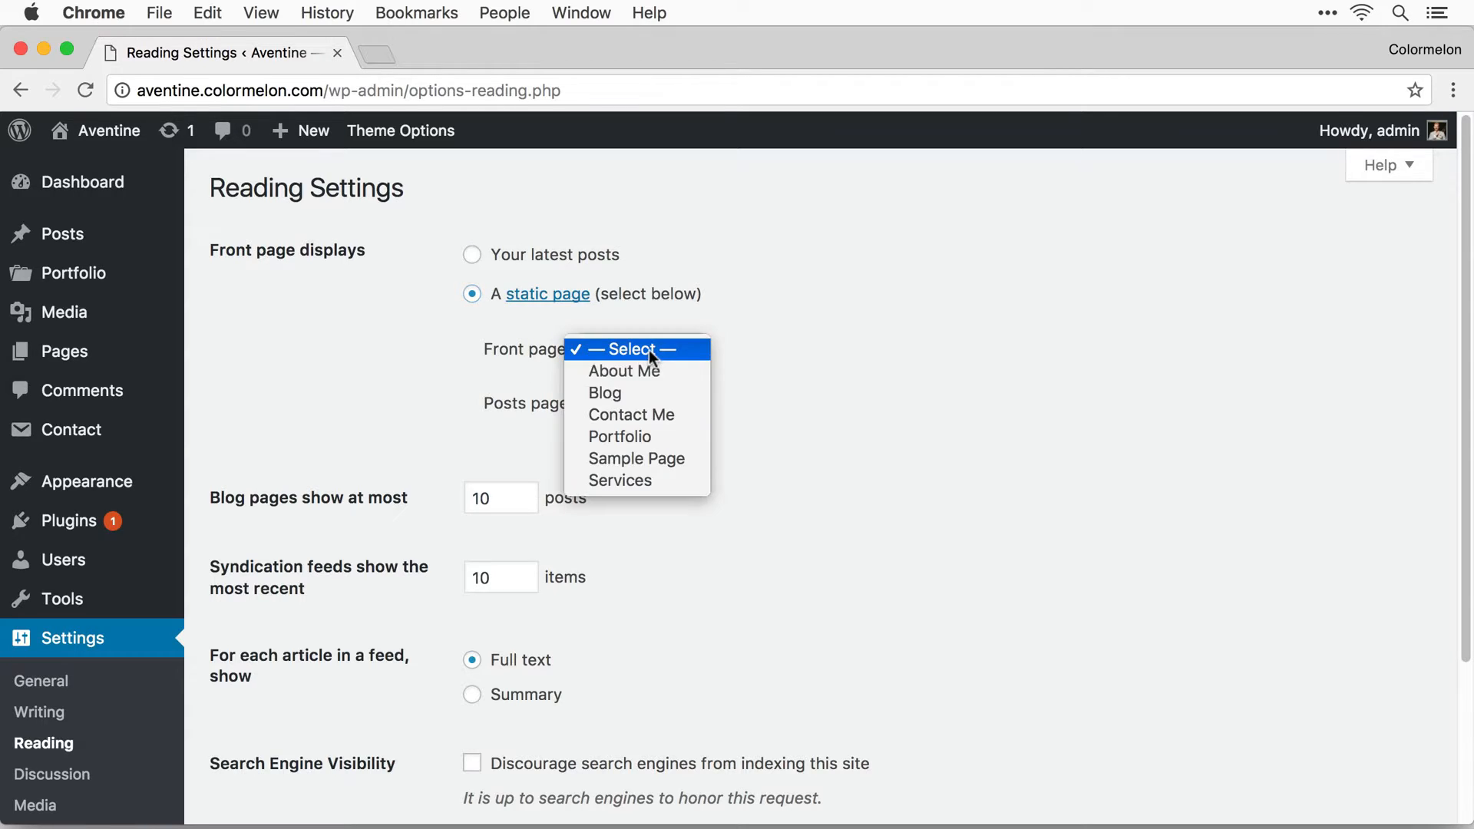
left_click(660, 435)
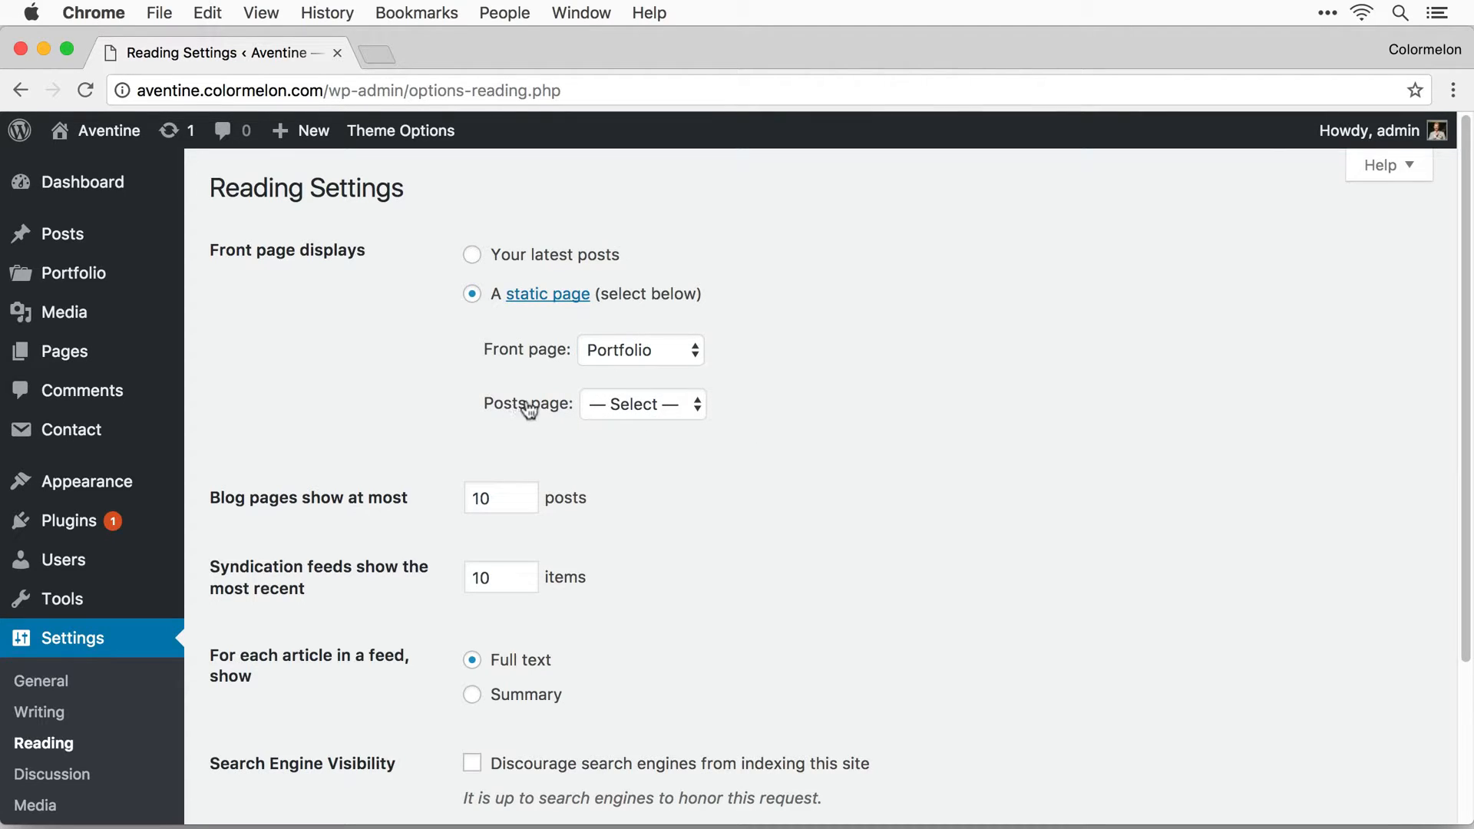
left_click(653, 406)
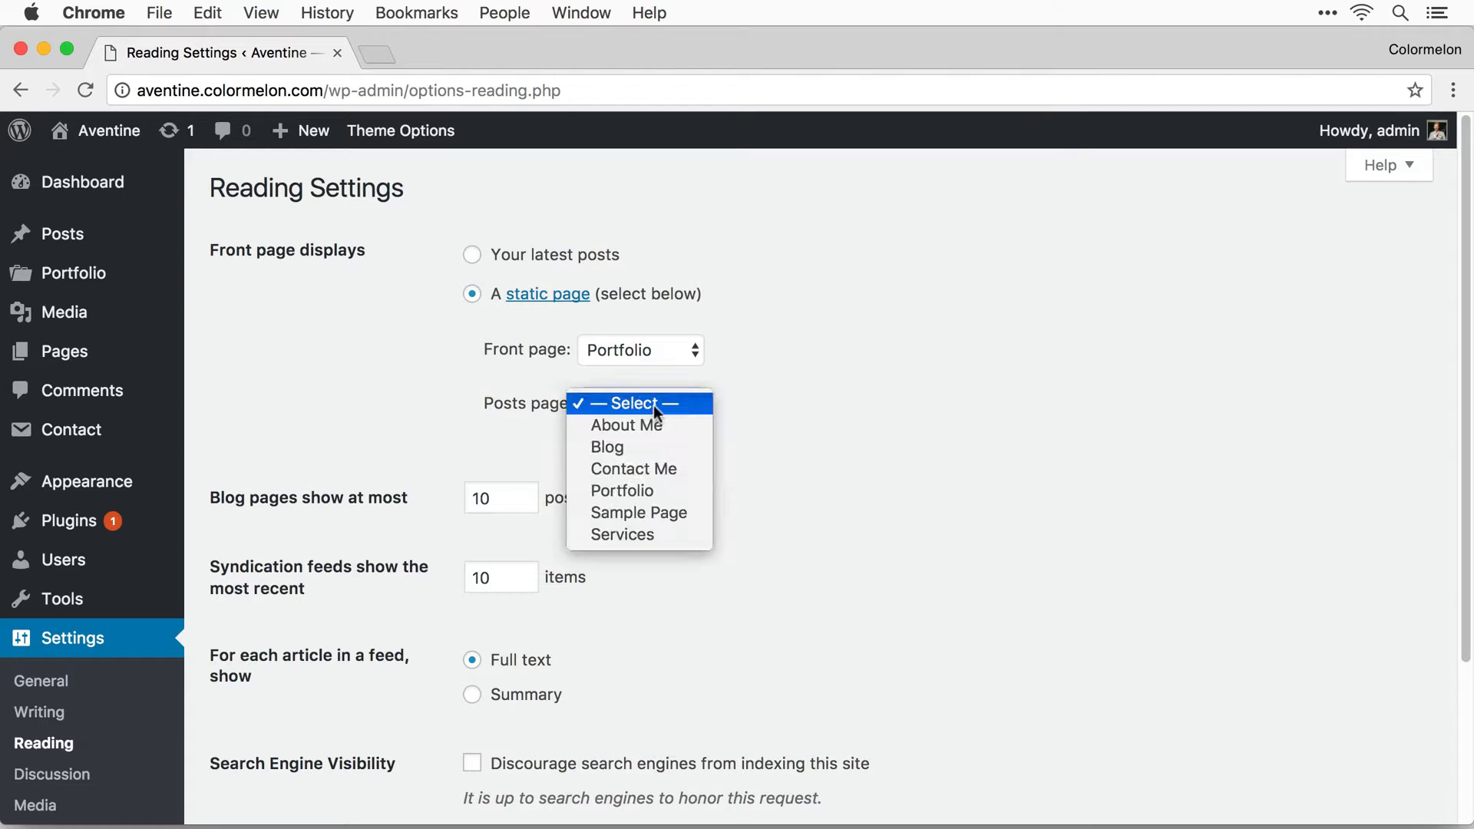
left_click(671, 447)
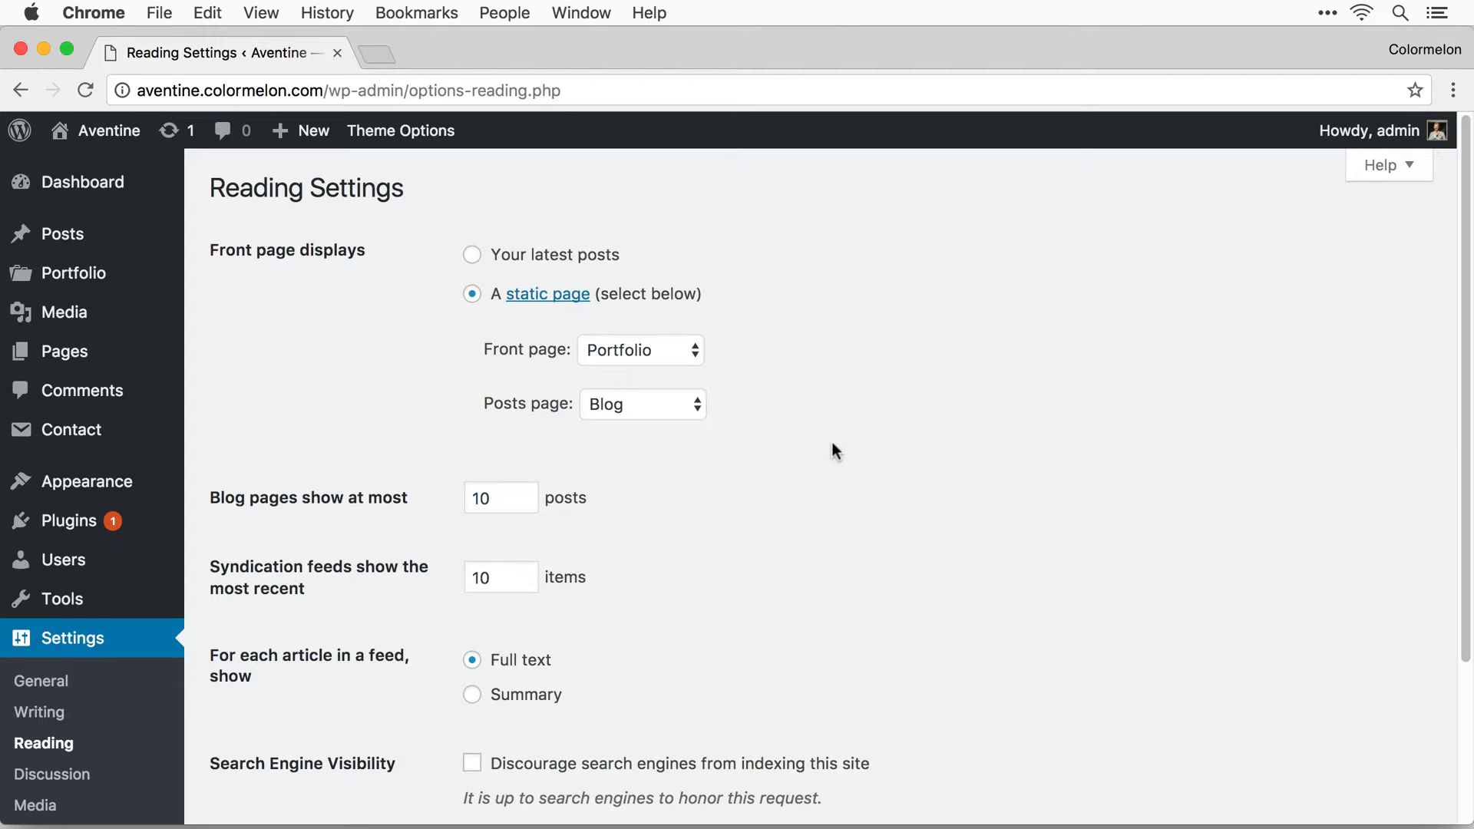
scroll(791, 461, "down", 3)
left_click(294, 649)
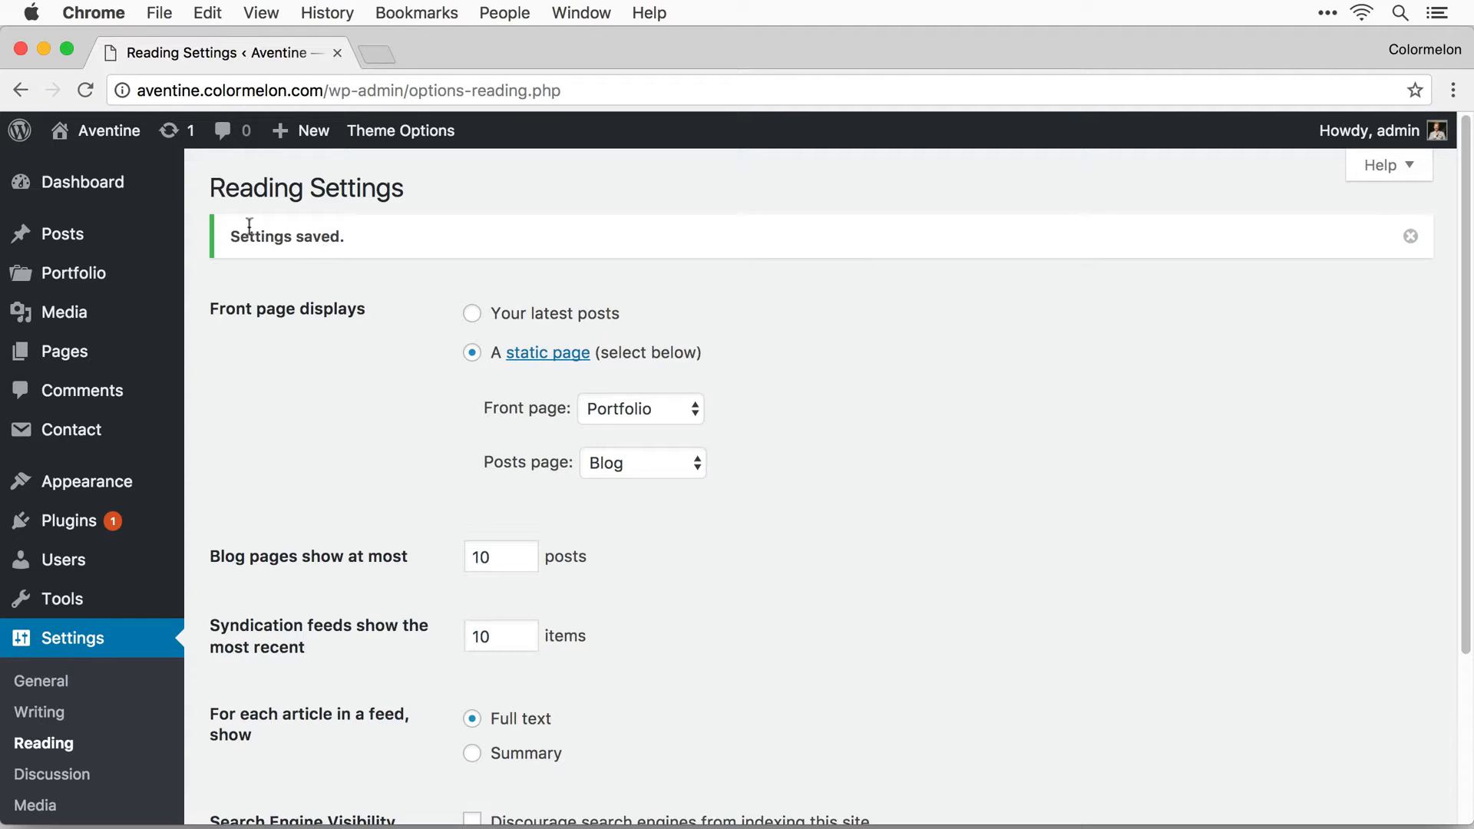
In the Portfolio Settings, set the Main Portfolio Page to Portfolio and save.
mouse_move(142, 279)
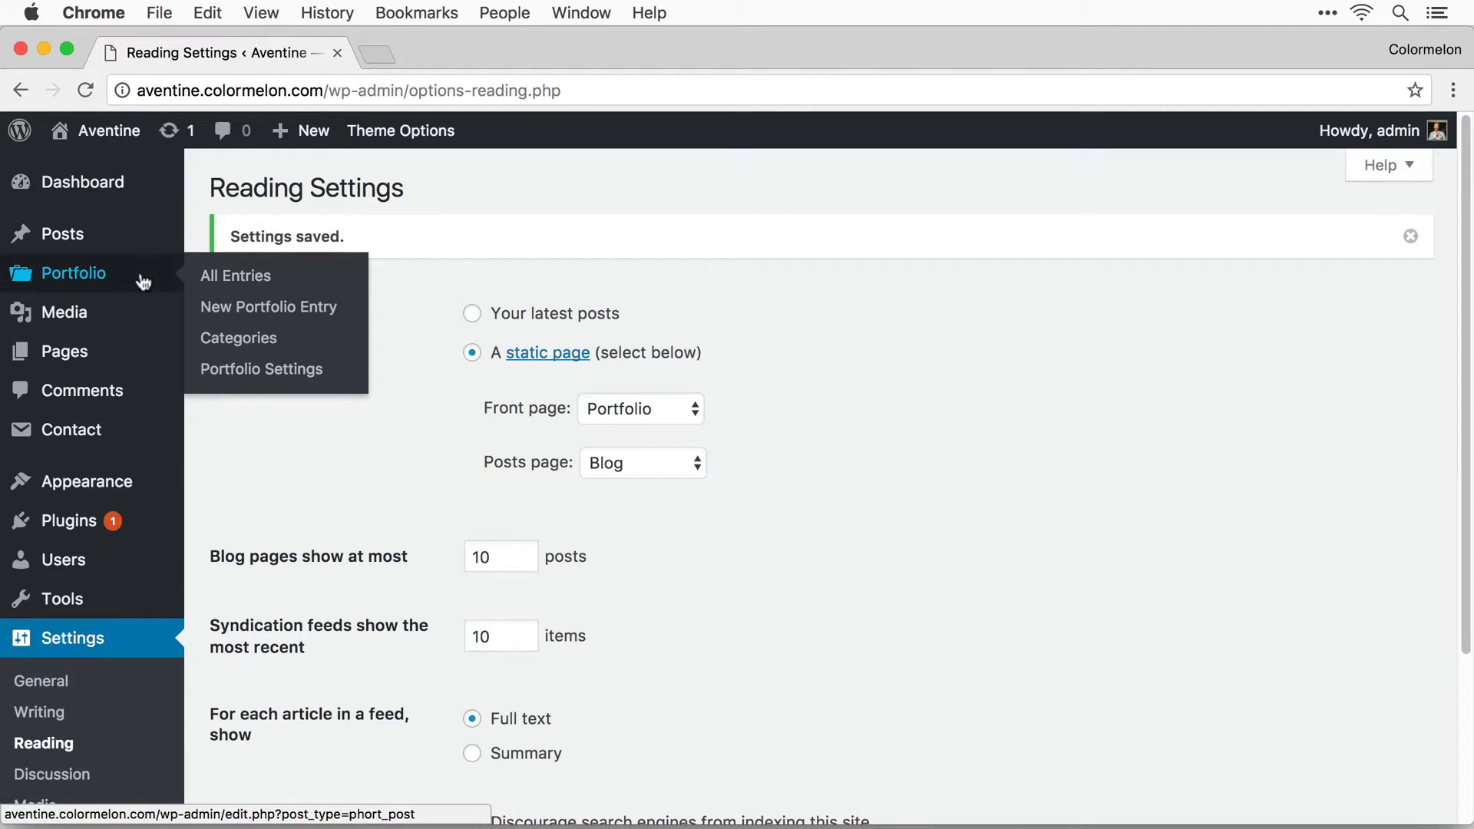
left_click(301, 371)
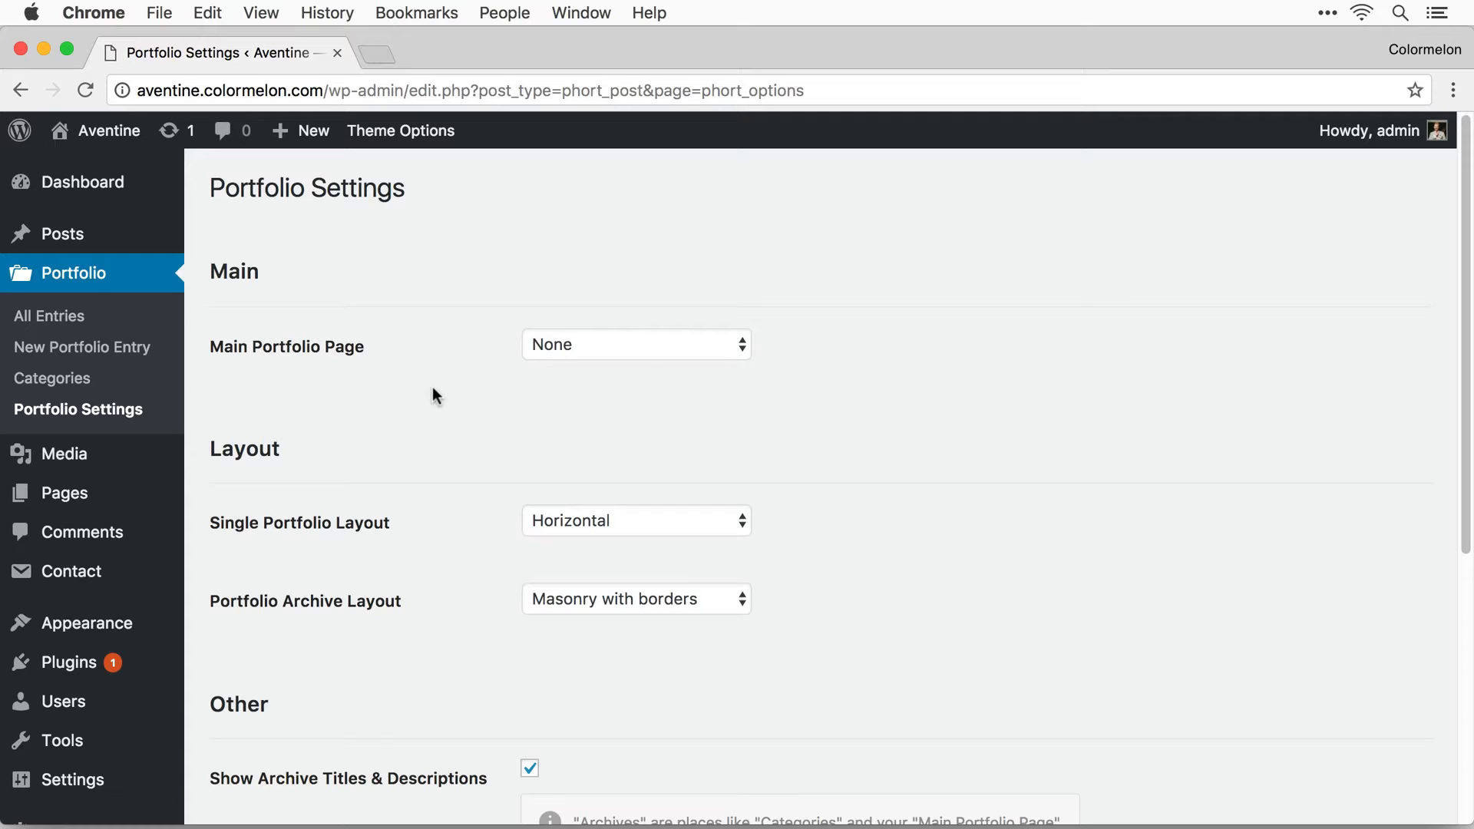
left_click(648, 346)
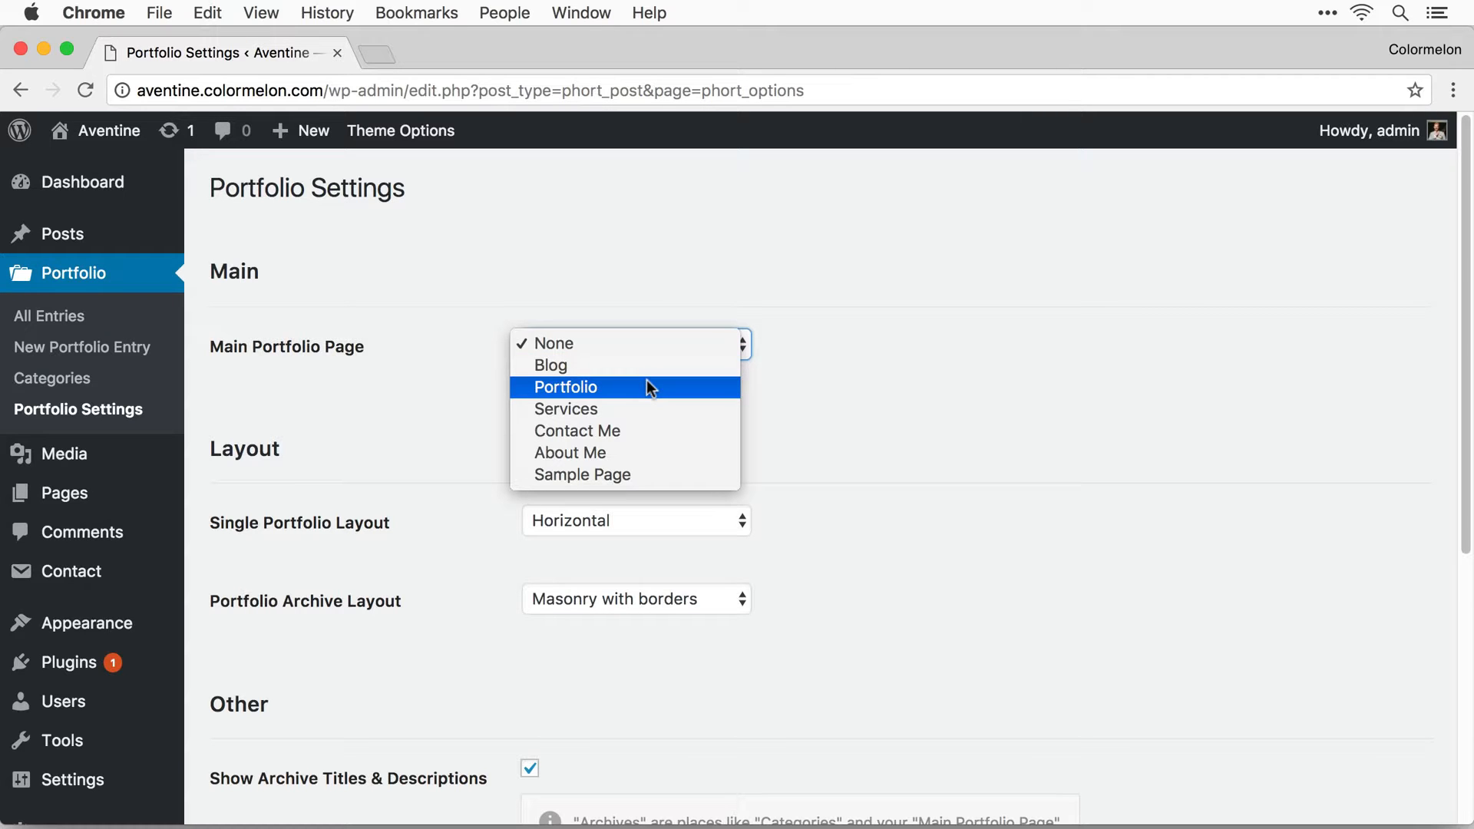
left_click(647, 379)
scroll(900, 393, "down", 5)
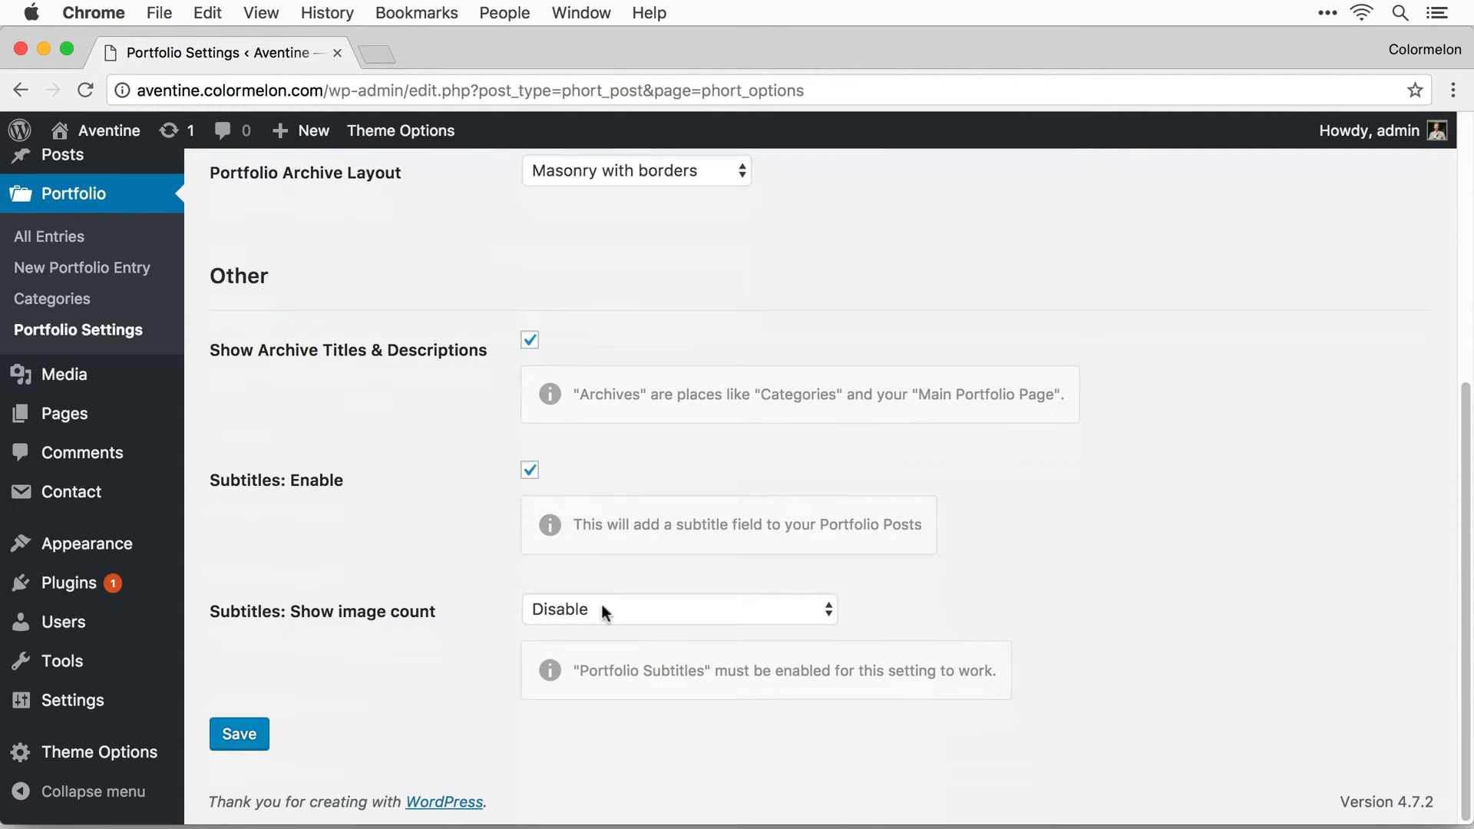
left_click(239, 734)
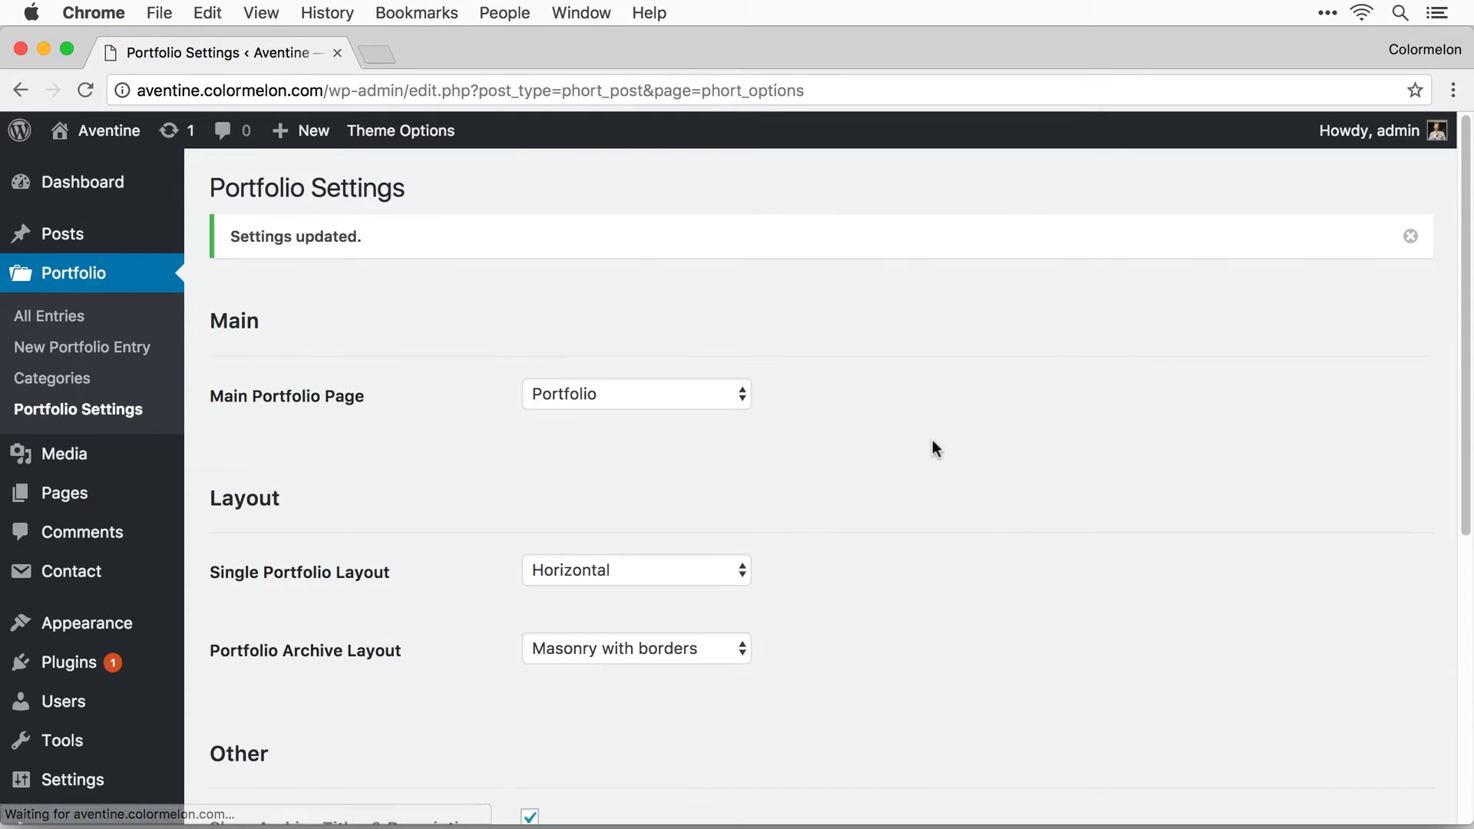
Open the live site in a separate browser tab and review the portfolio entries grid on the front page.
mouse_move(131, 140)
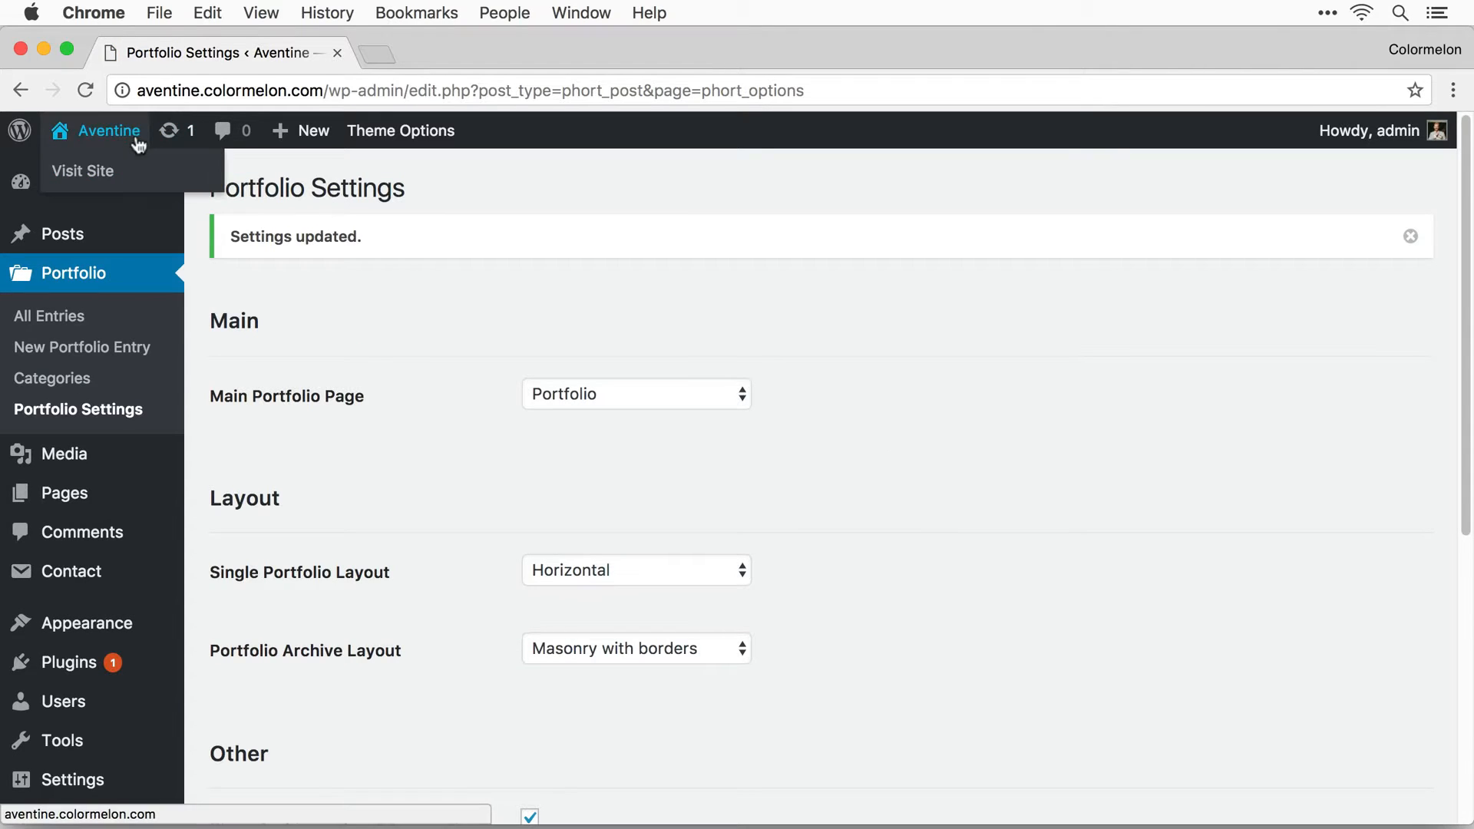
left_click(129, 178, "super")
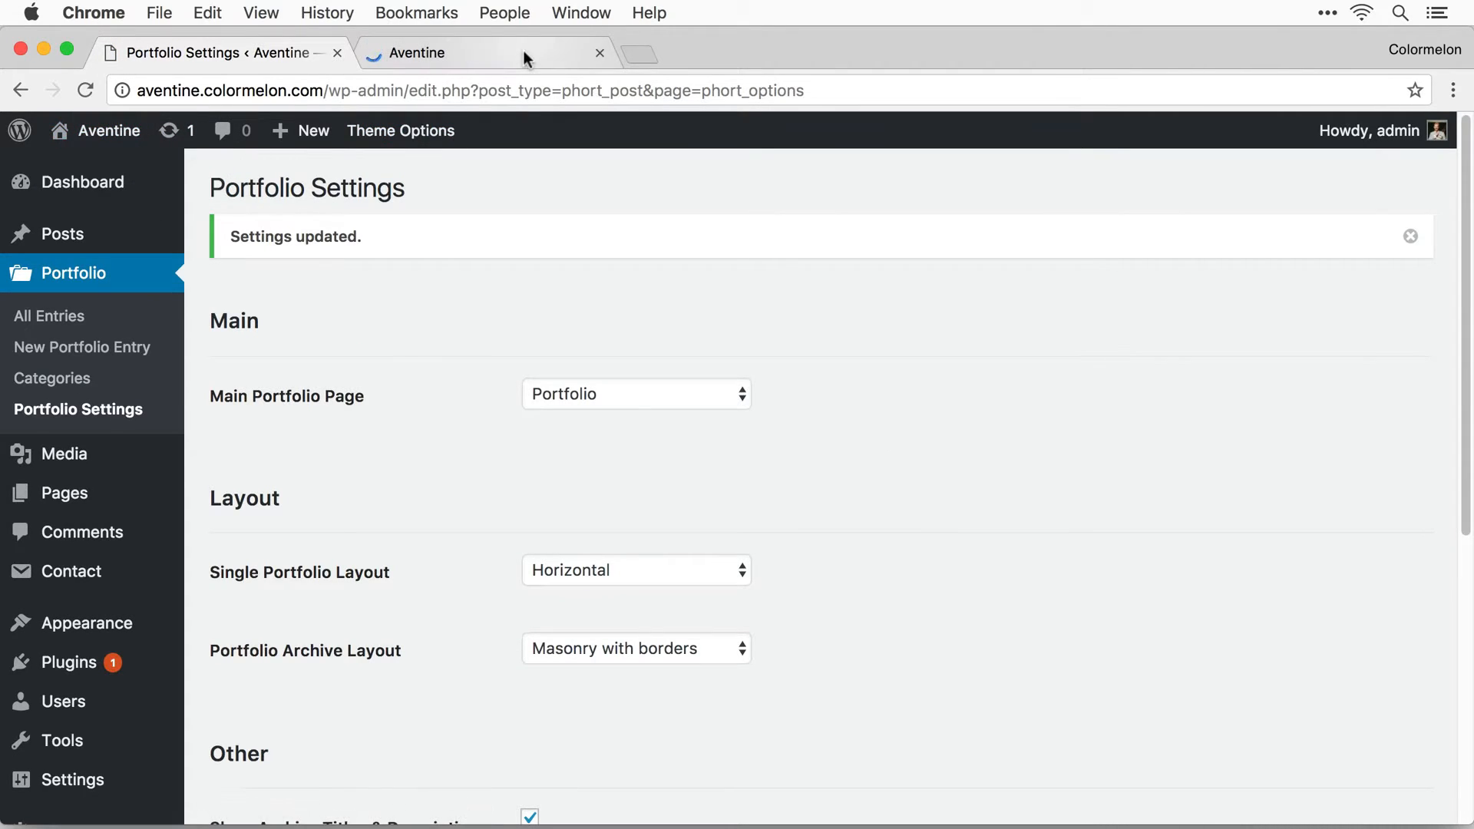
left_click(524, 51)
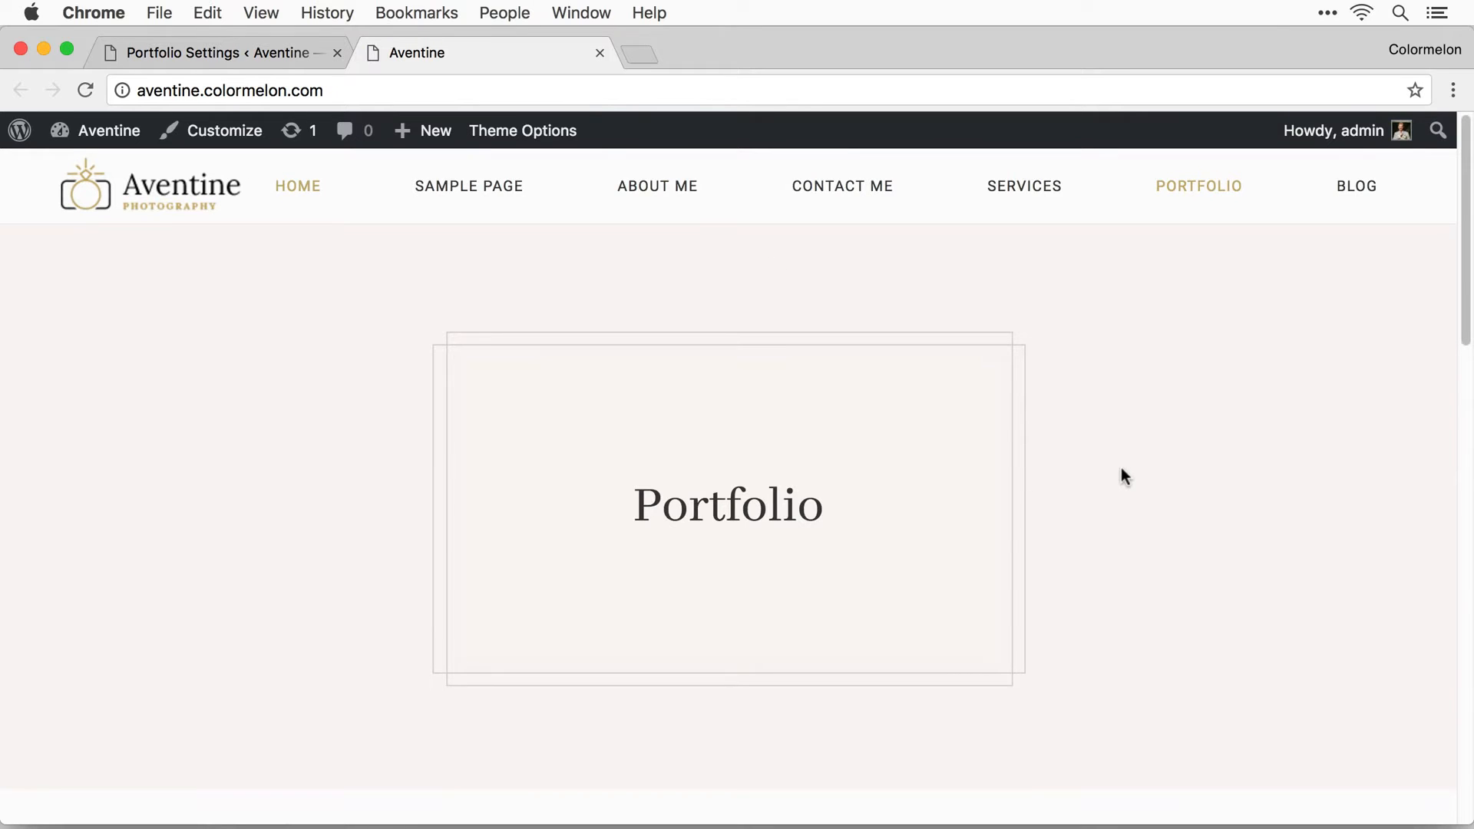
scroll(948, 458, "down", 10)
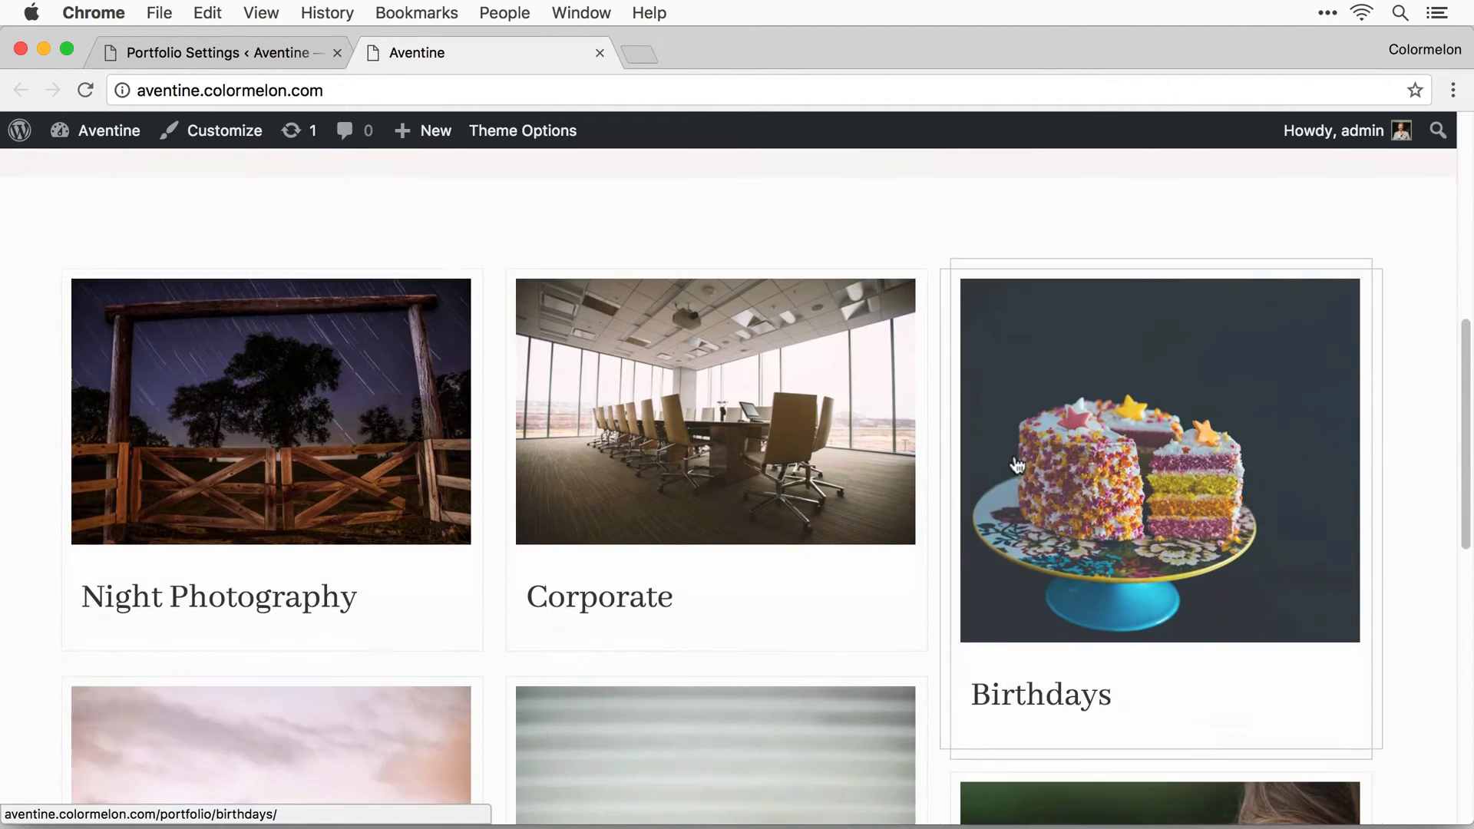
scroll(1018, 466, "down", 8)
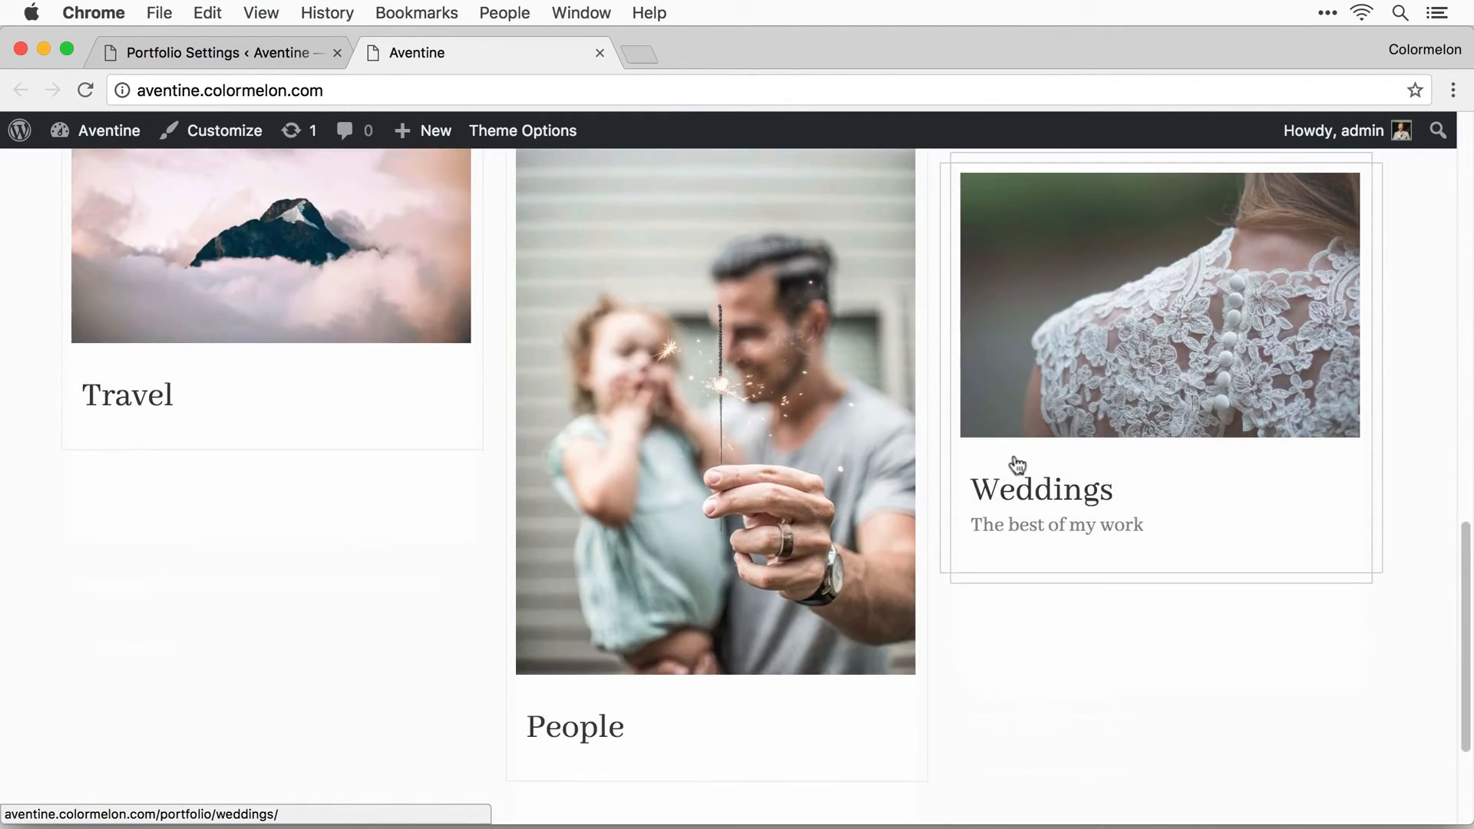
scroll(809, 405, "up", 8)
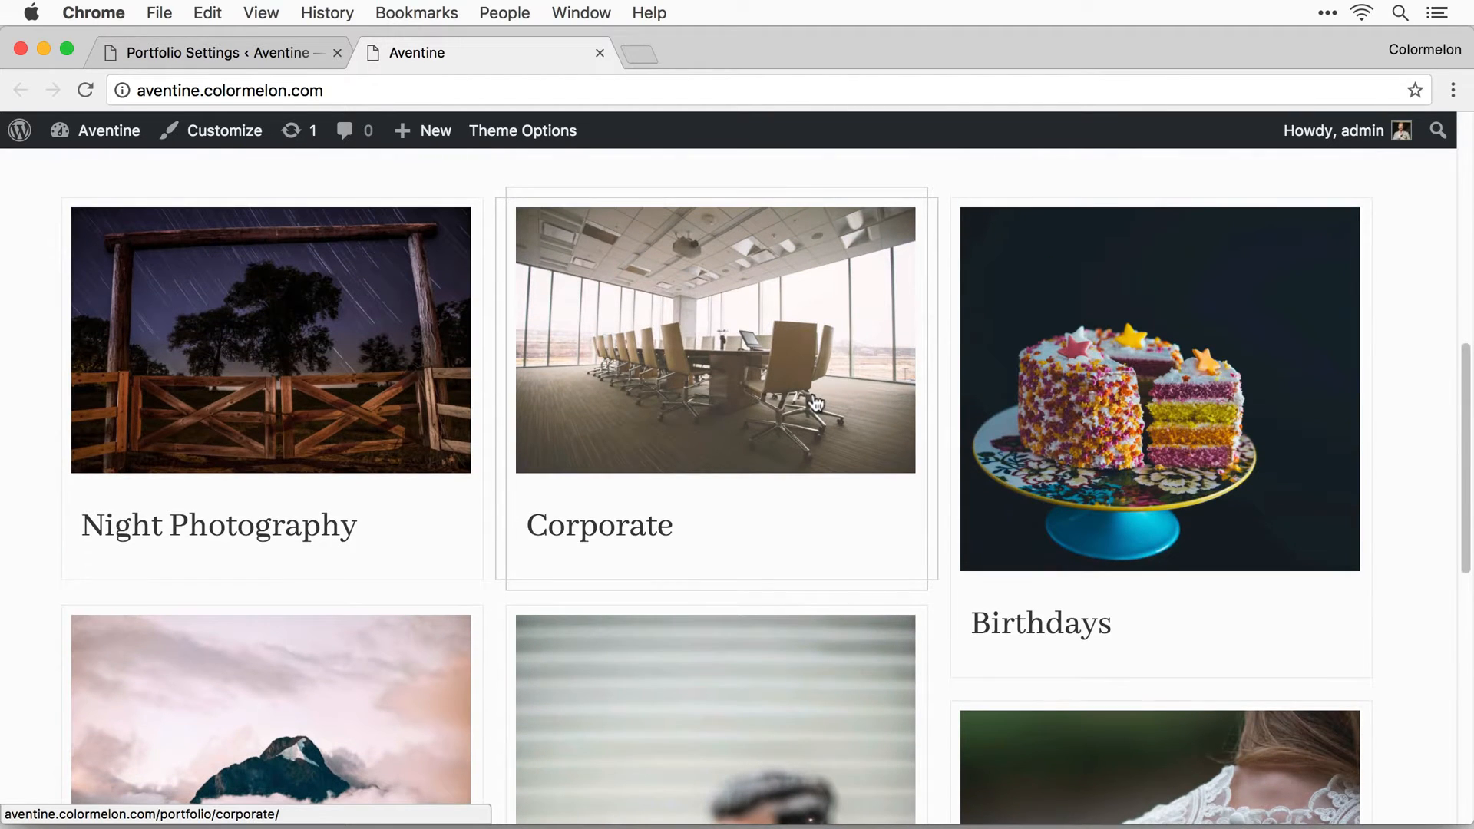
scroll(347, 416, "down", 5)
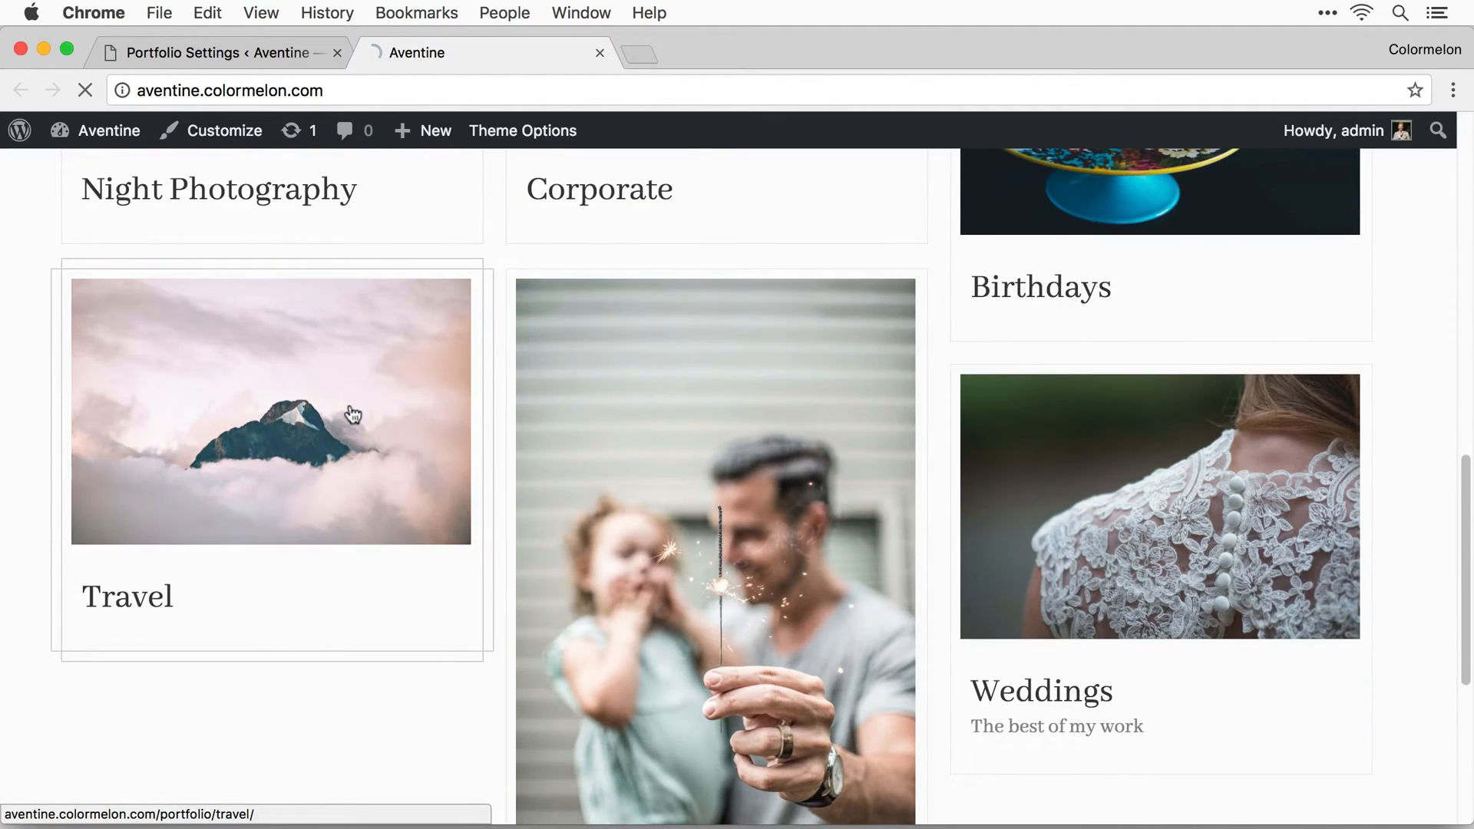
Open the Travel portfolio entry, look through its horizontal gallery, and return to the site's home page.
left_click(353, 415)
scroll(819, 509, "right", 15)
scroll(819, 509, "right", 20)
scroll(1233, 683, "left", 20)
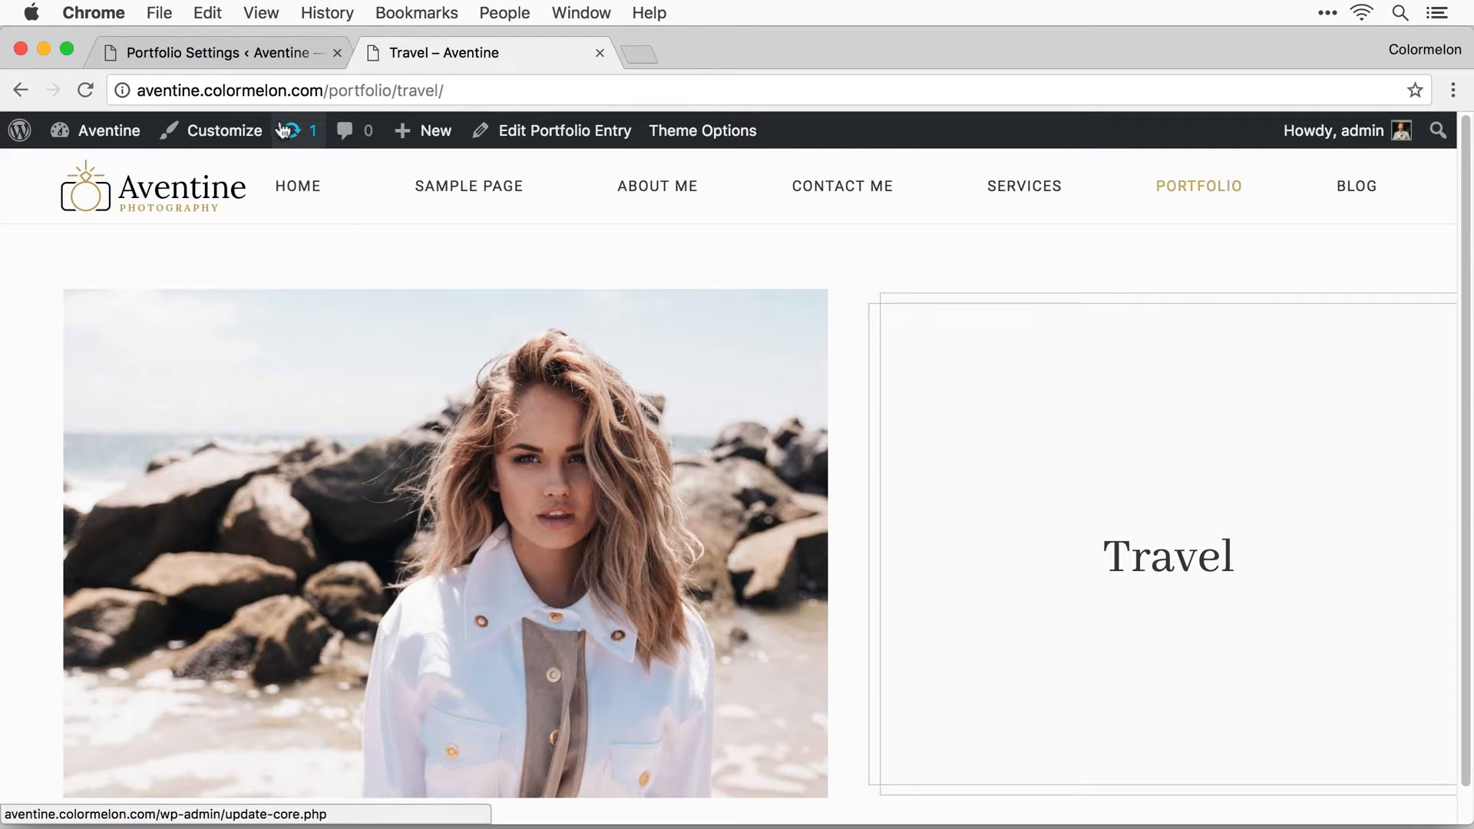
left_click(168, 192)
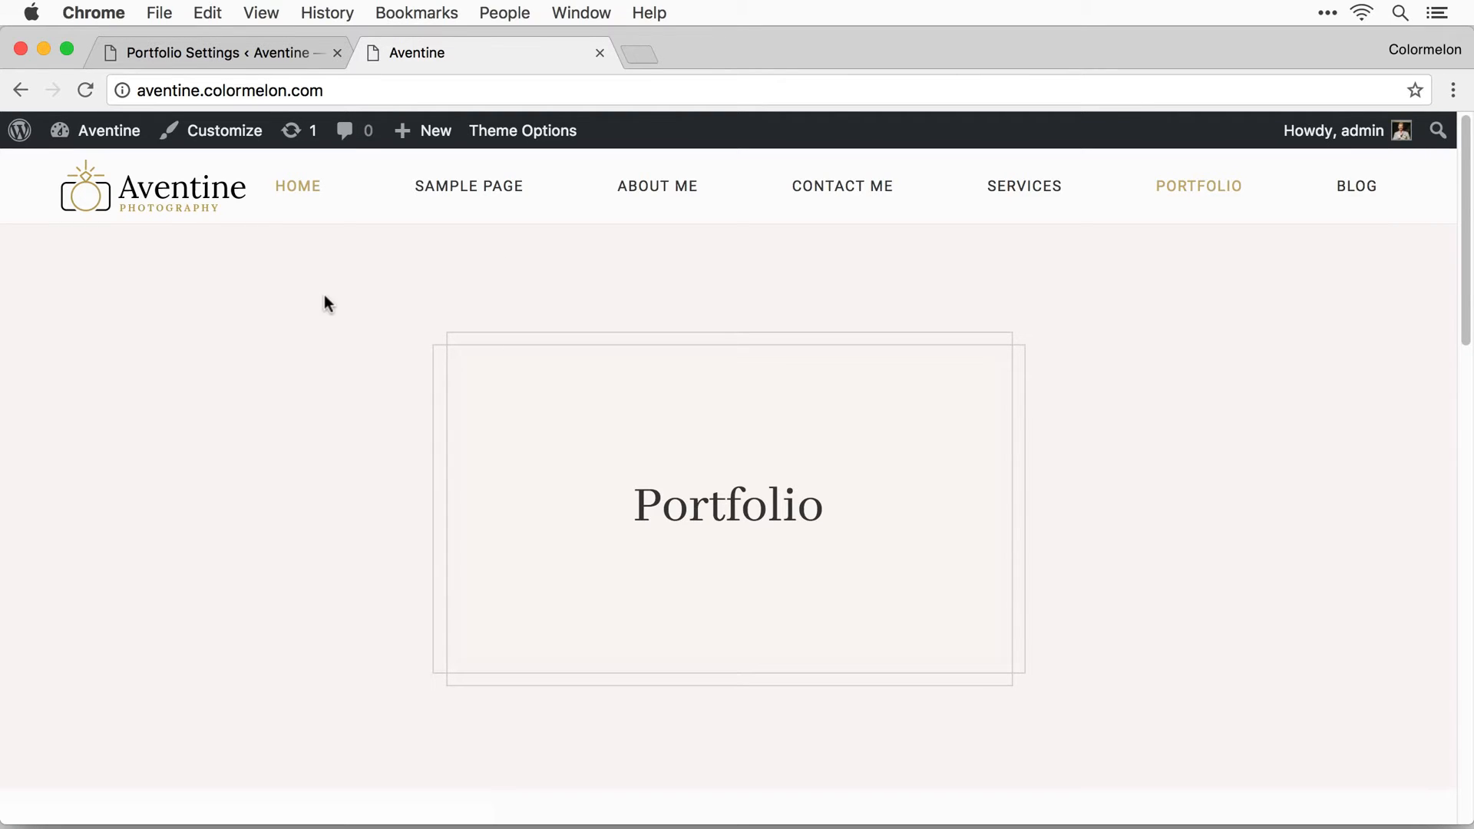
Back in the admin browser tab, remove the Portfolio item from the Navigation menu.
left_click(243, 50)
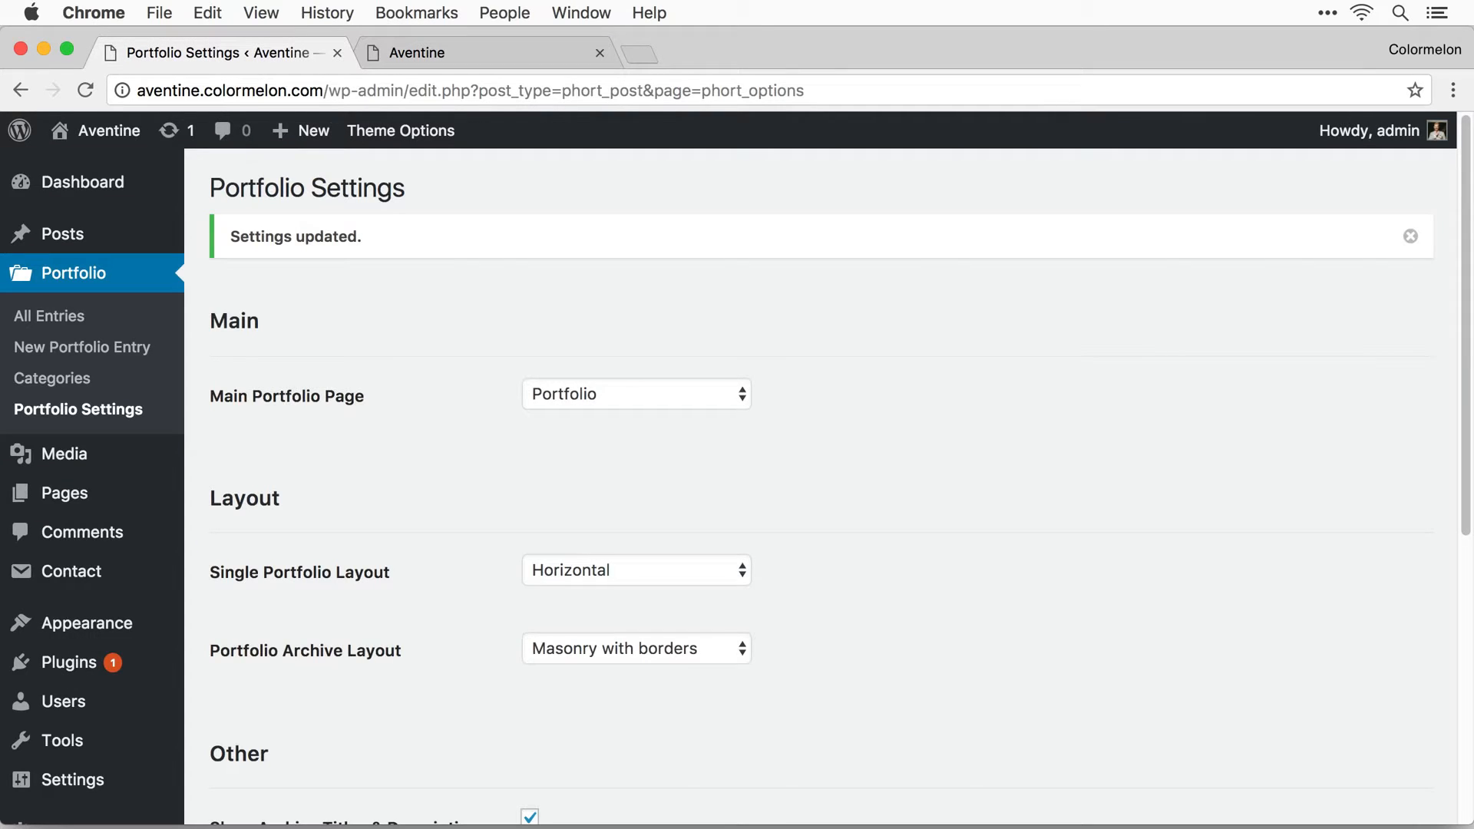
mouse_move(87, 622)
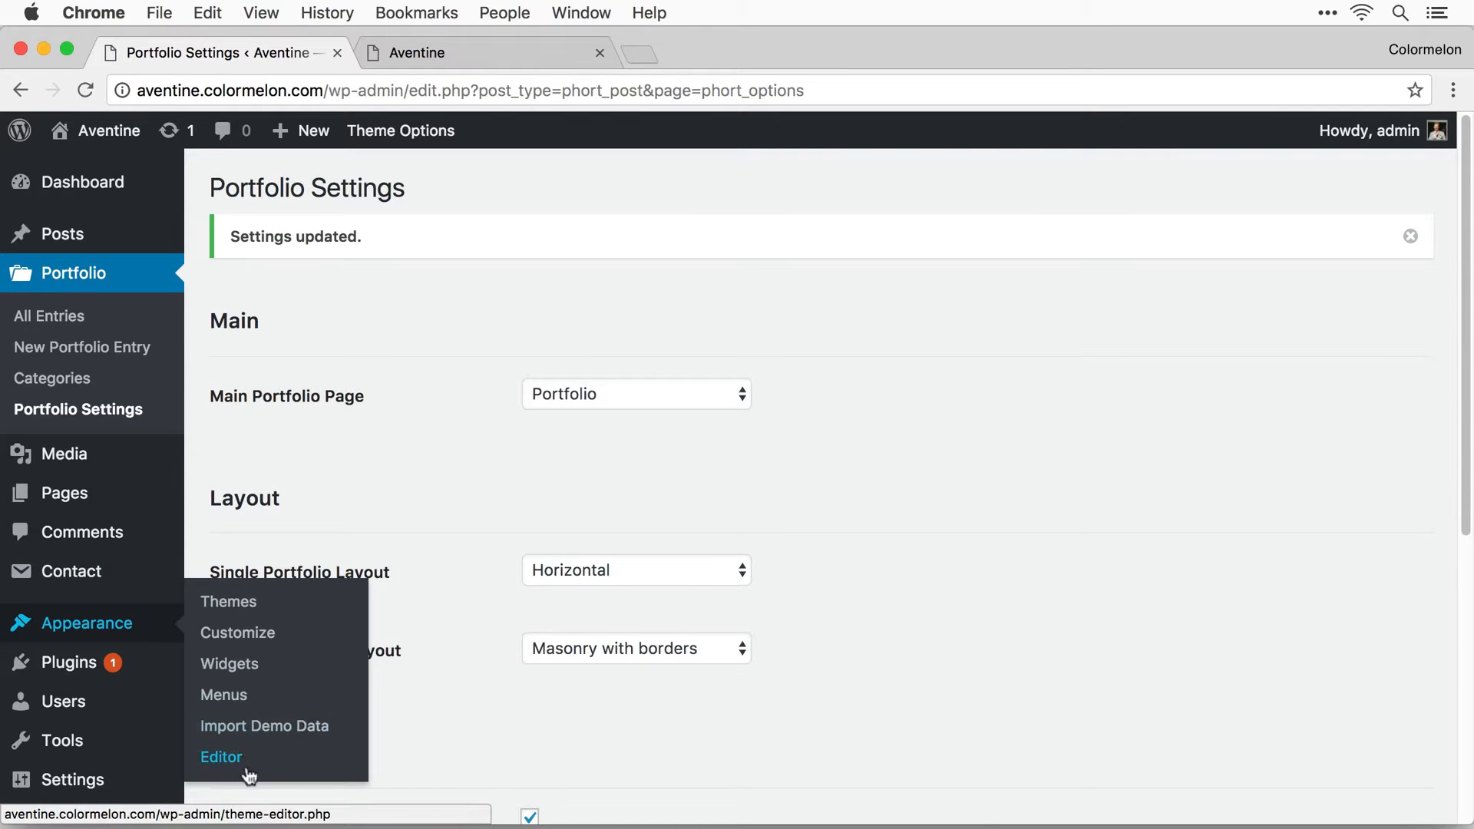
left_click(224, 695)
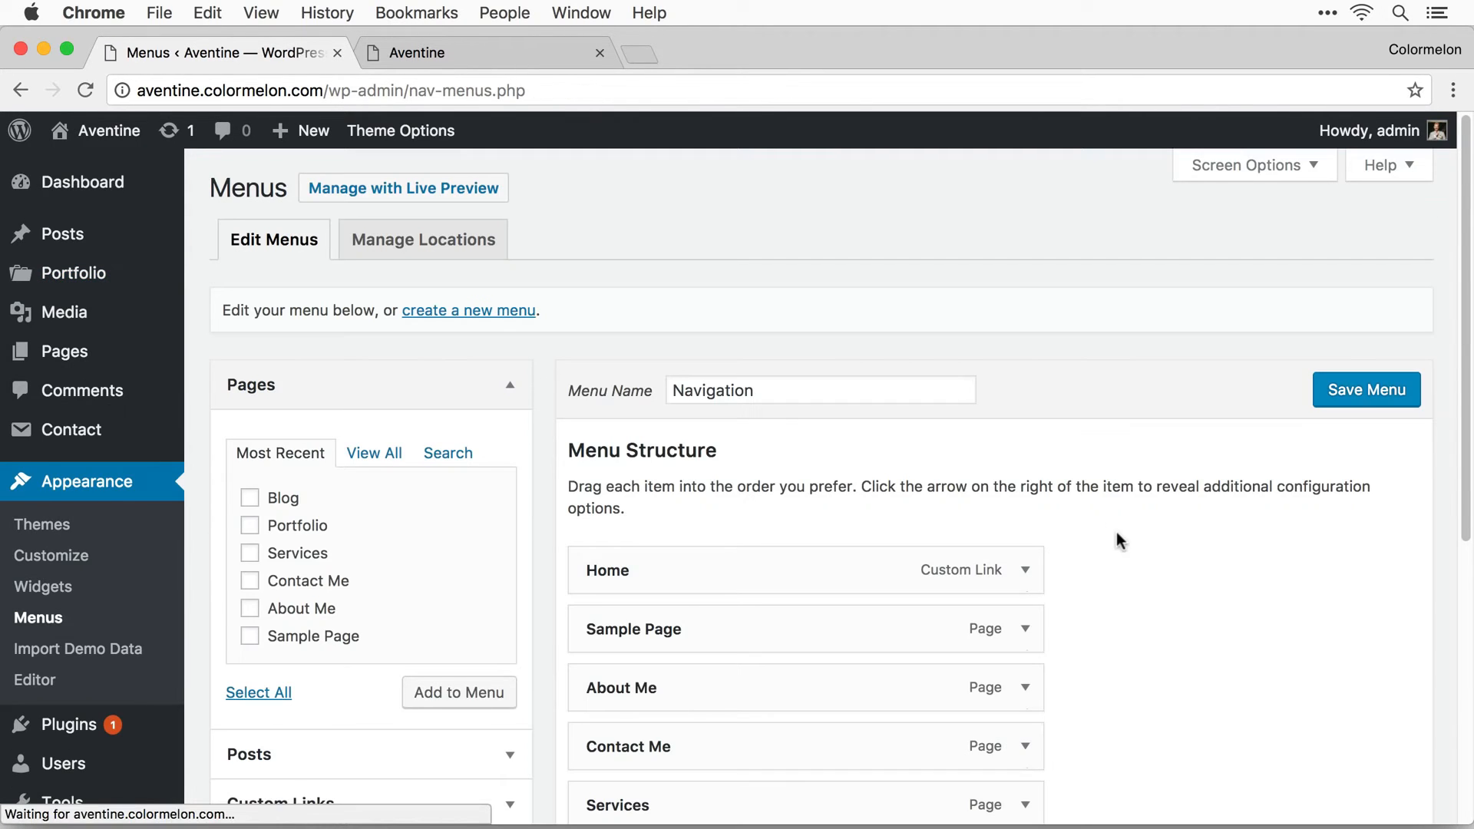
scroll(1258, 536, "down", 5)
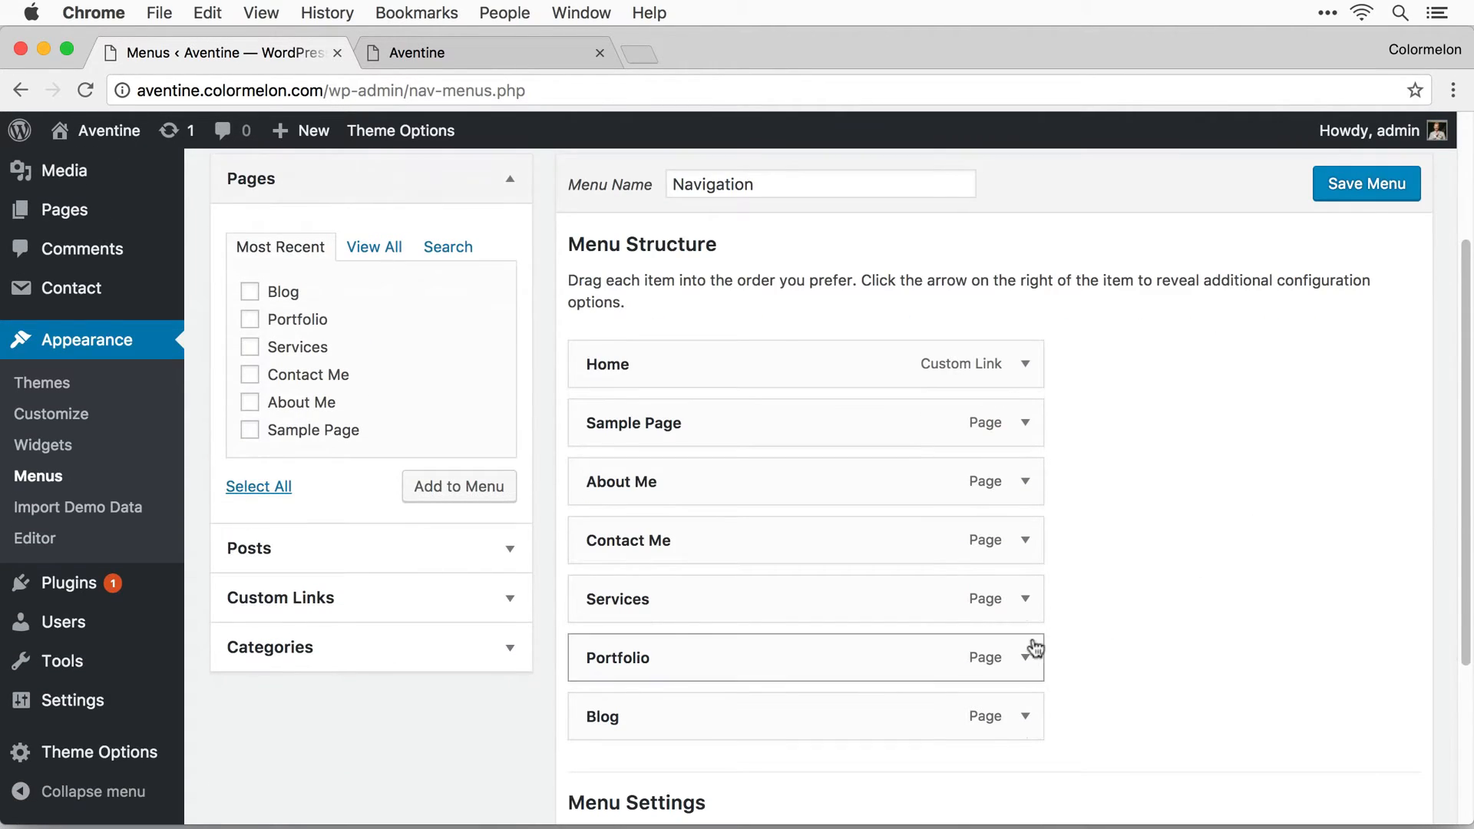
left_click(1025, 658)
scroll(625, 779, "down", 7)
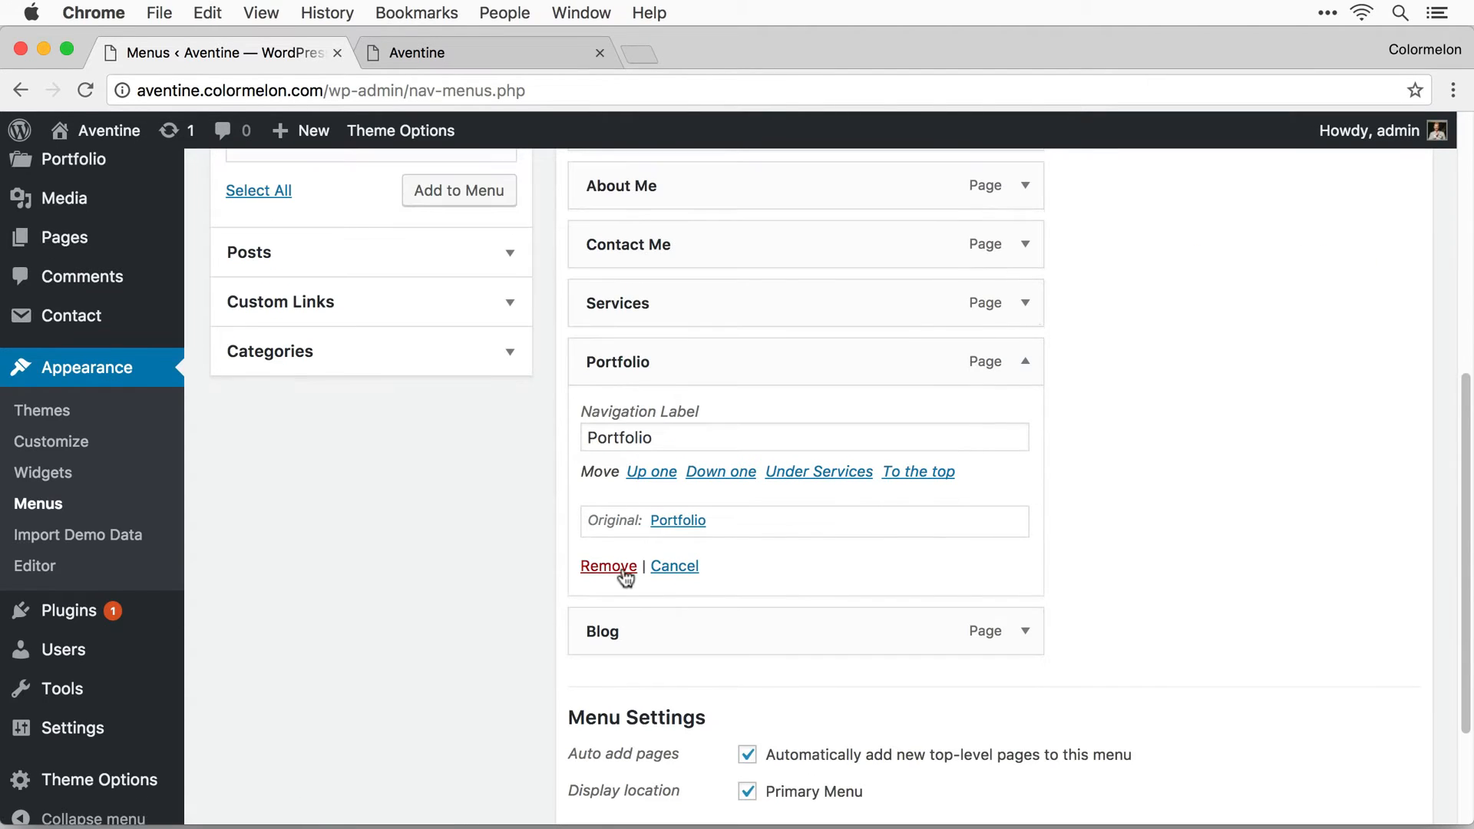
left_click(623, 569)
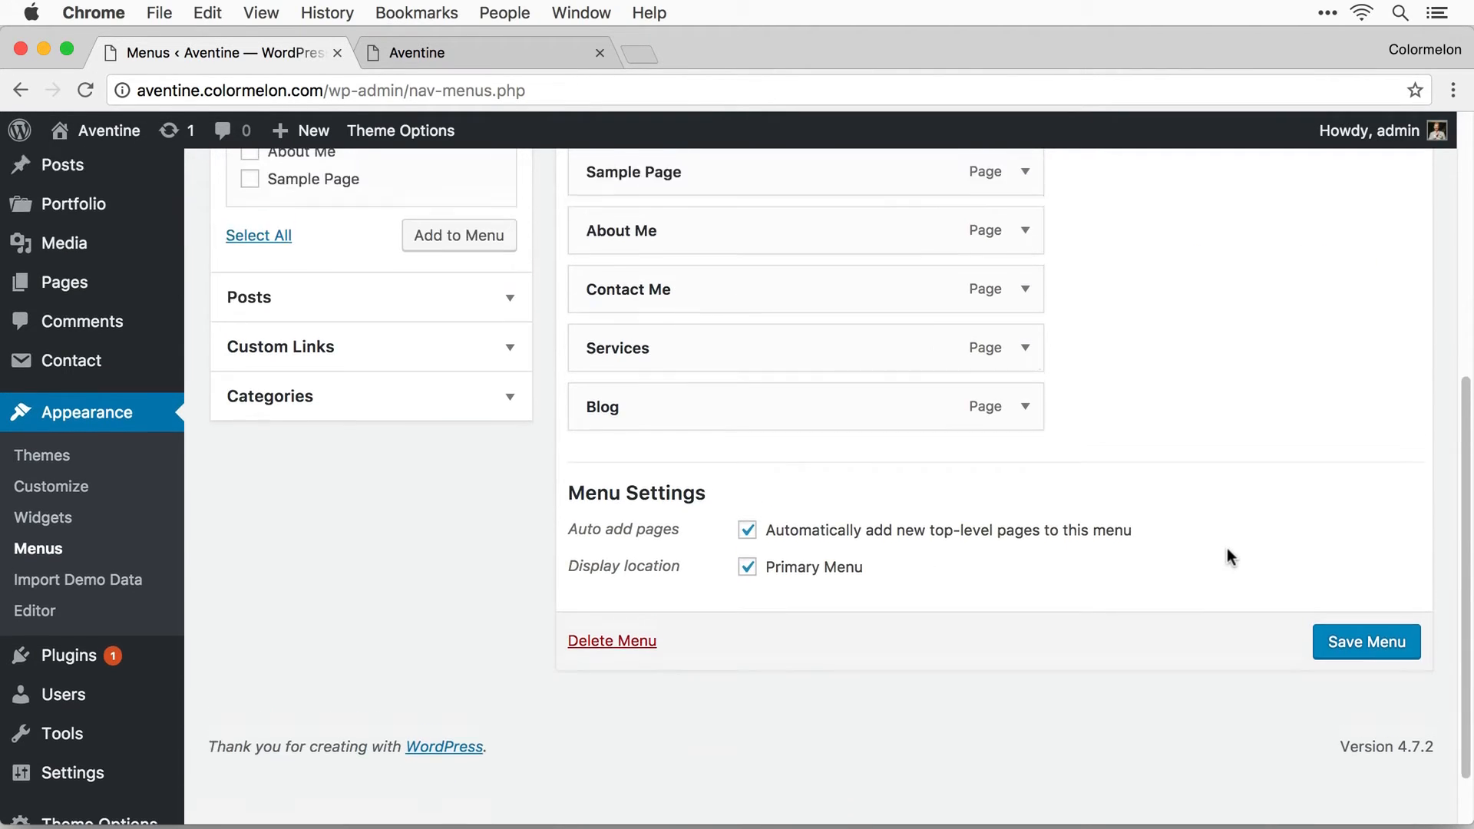
Turn off automatically adding new top-level pages to the menu, save it, and reload the live home page to check.
scroll(1227, 548, "up", 10)
scroll(1135, 671, "down", 3)
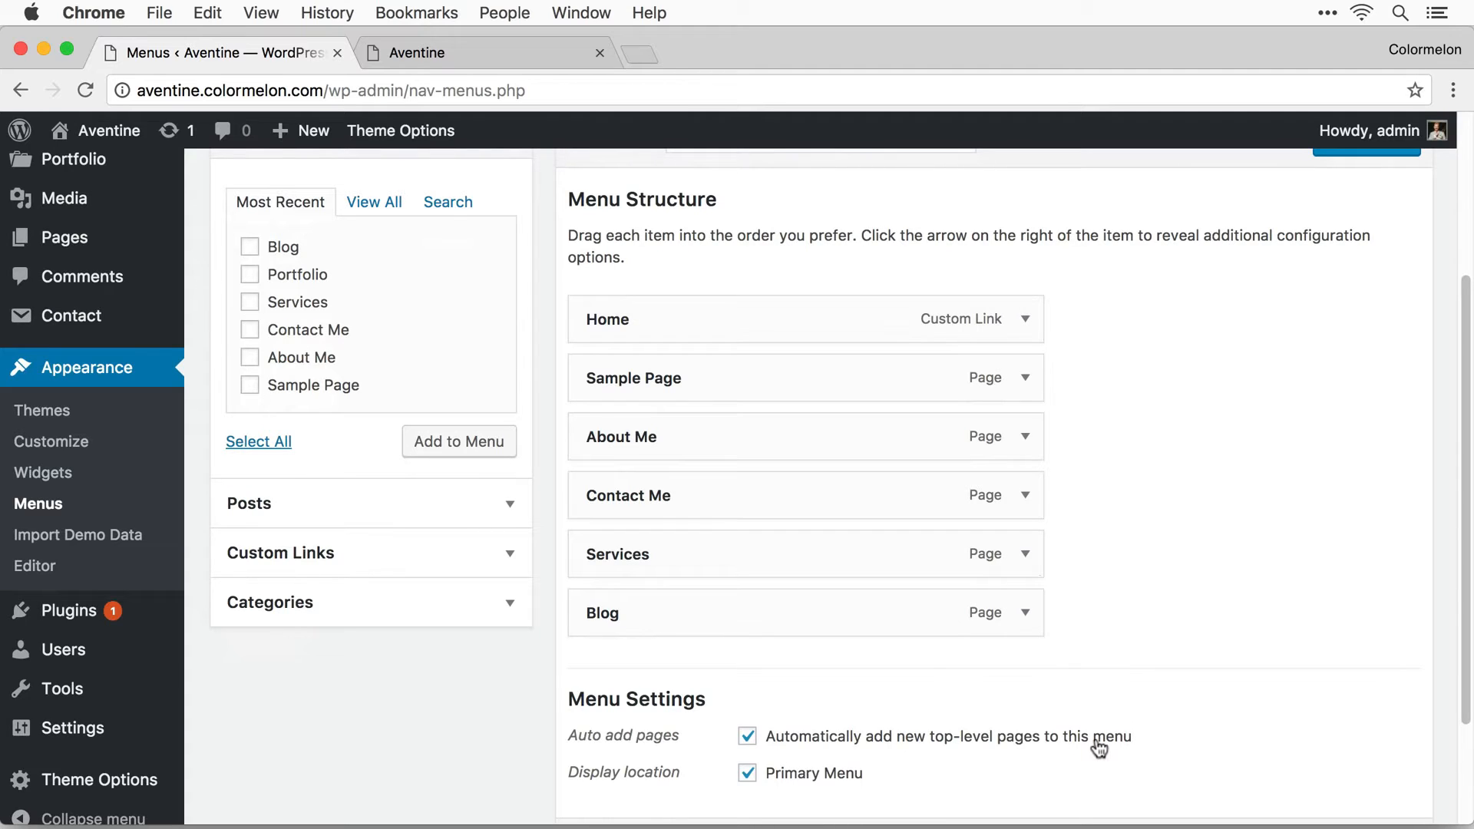
left_click(747, 737)
scroll(1344, 264, "up", 1)
left_click(1353, 183)
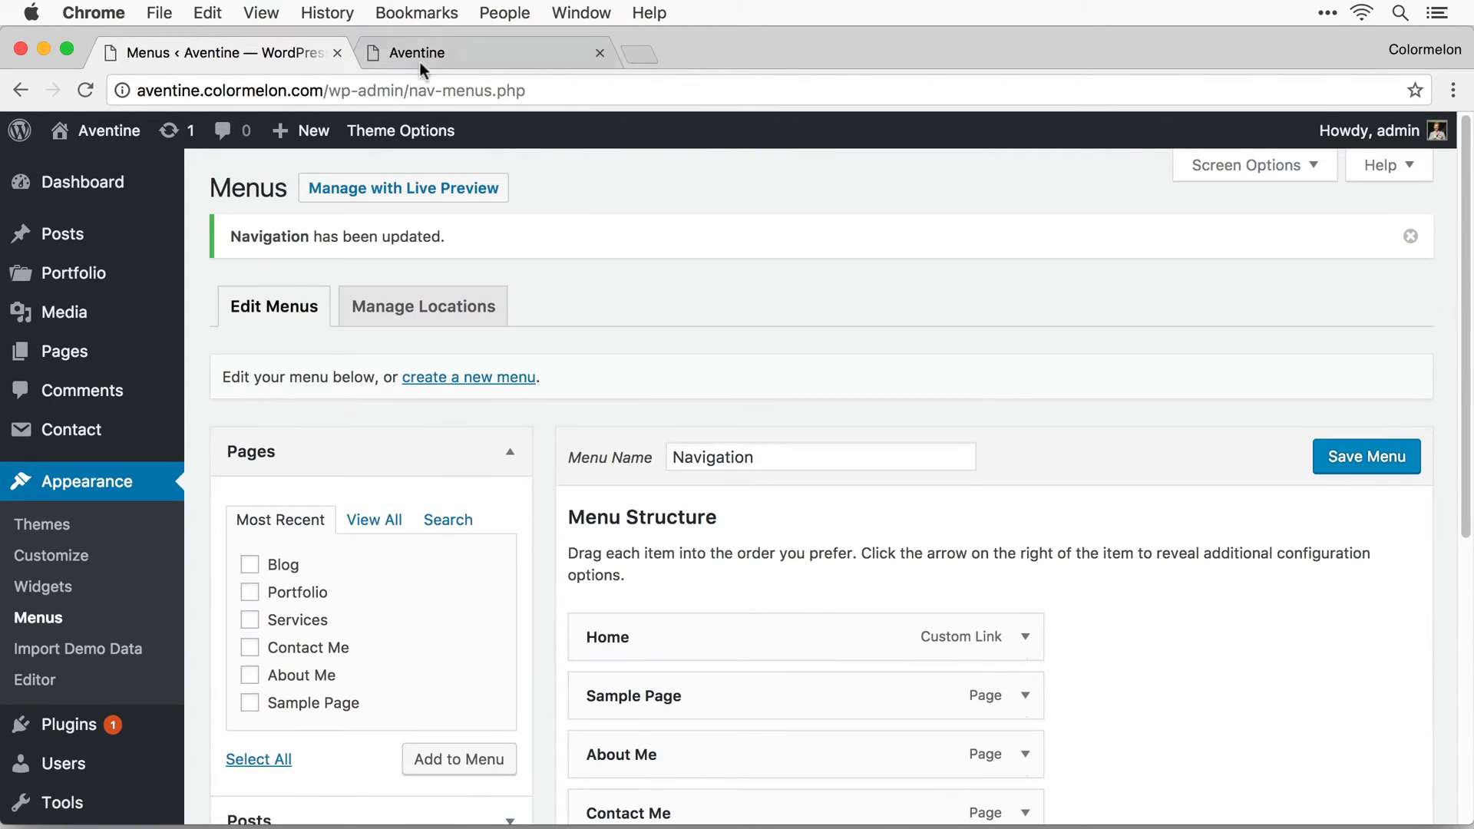
left_click(417, 59)
left_click(85, 90)
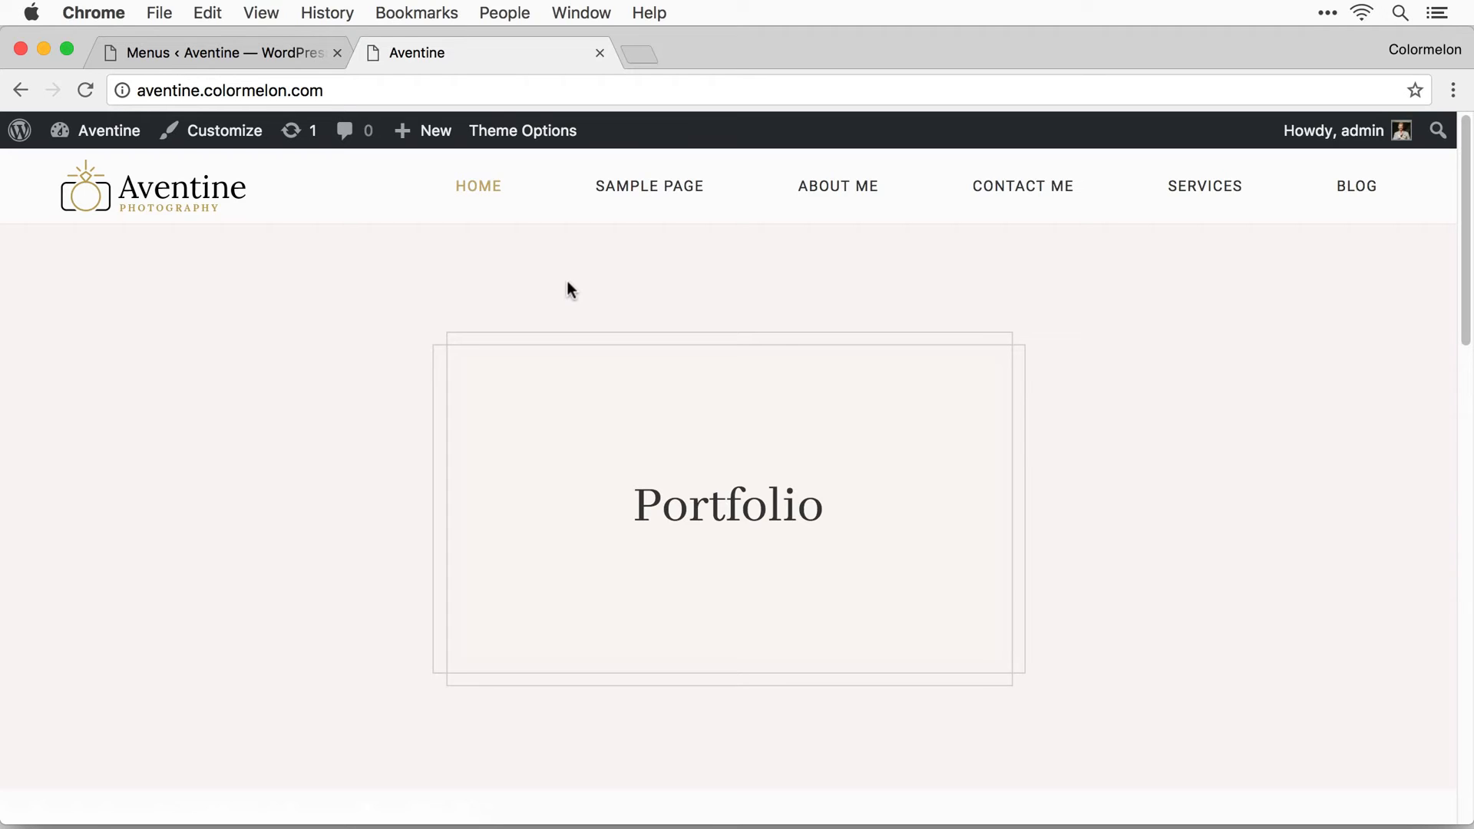
In the theme's Branding options, upload header-background.jpg as the Portfolio Header Image and save the changes.
left_click(537, 139)
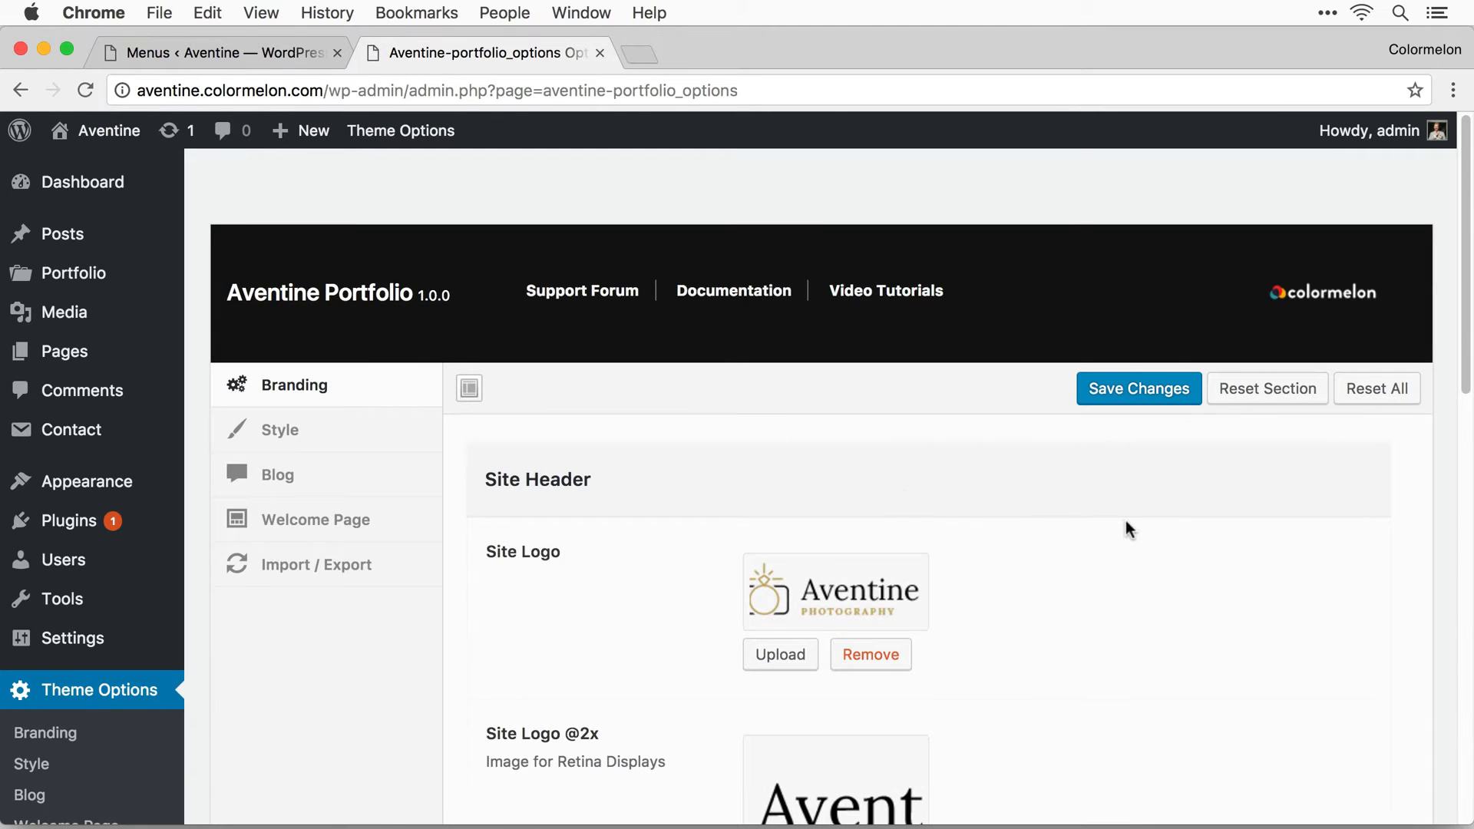
scroll(1131, 527, "down", 10)
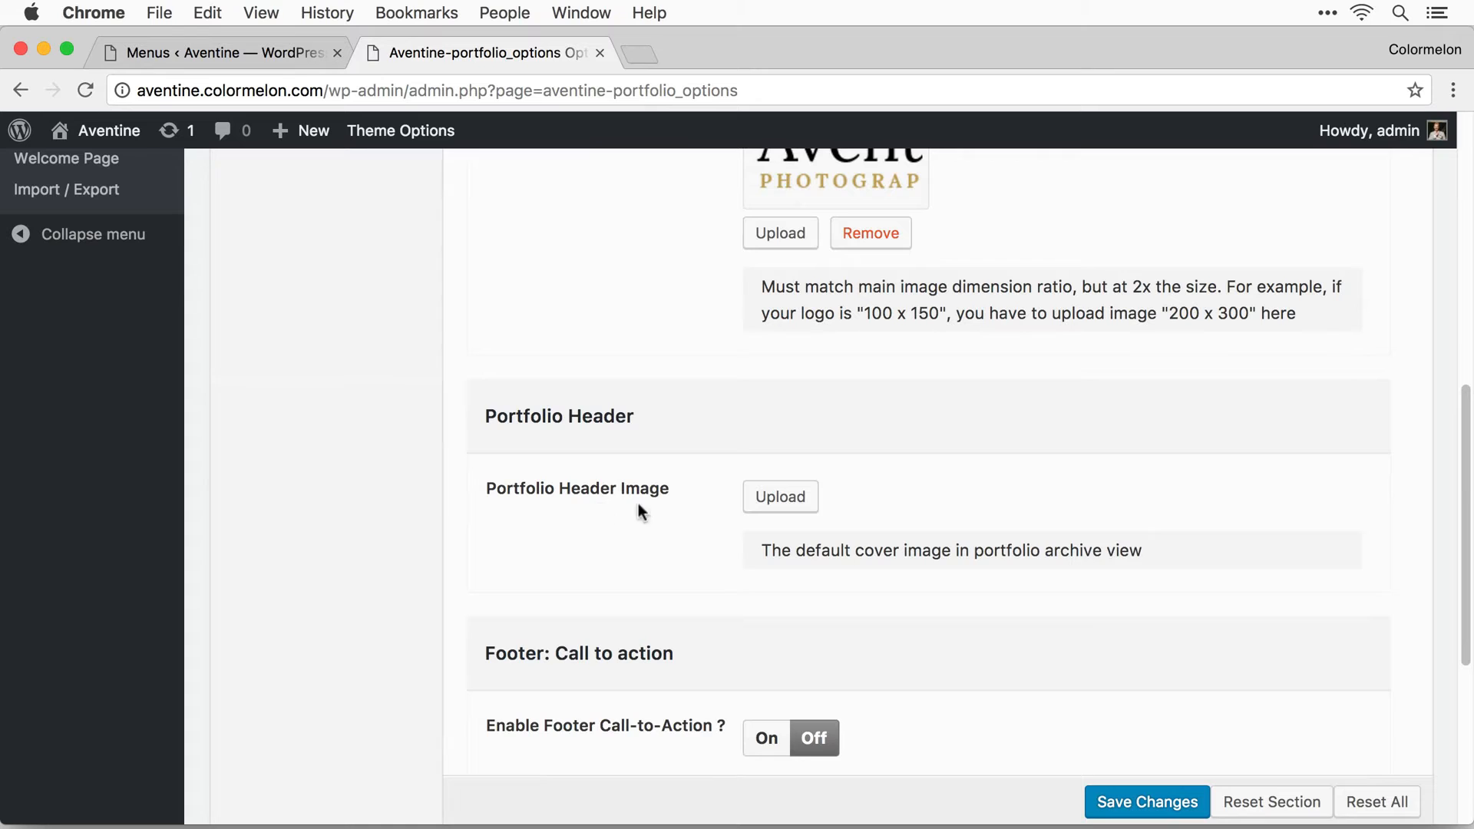
left_click(787, 503)
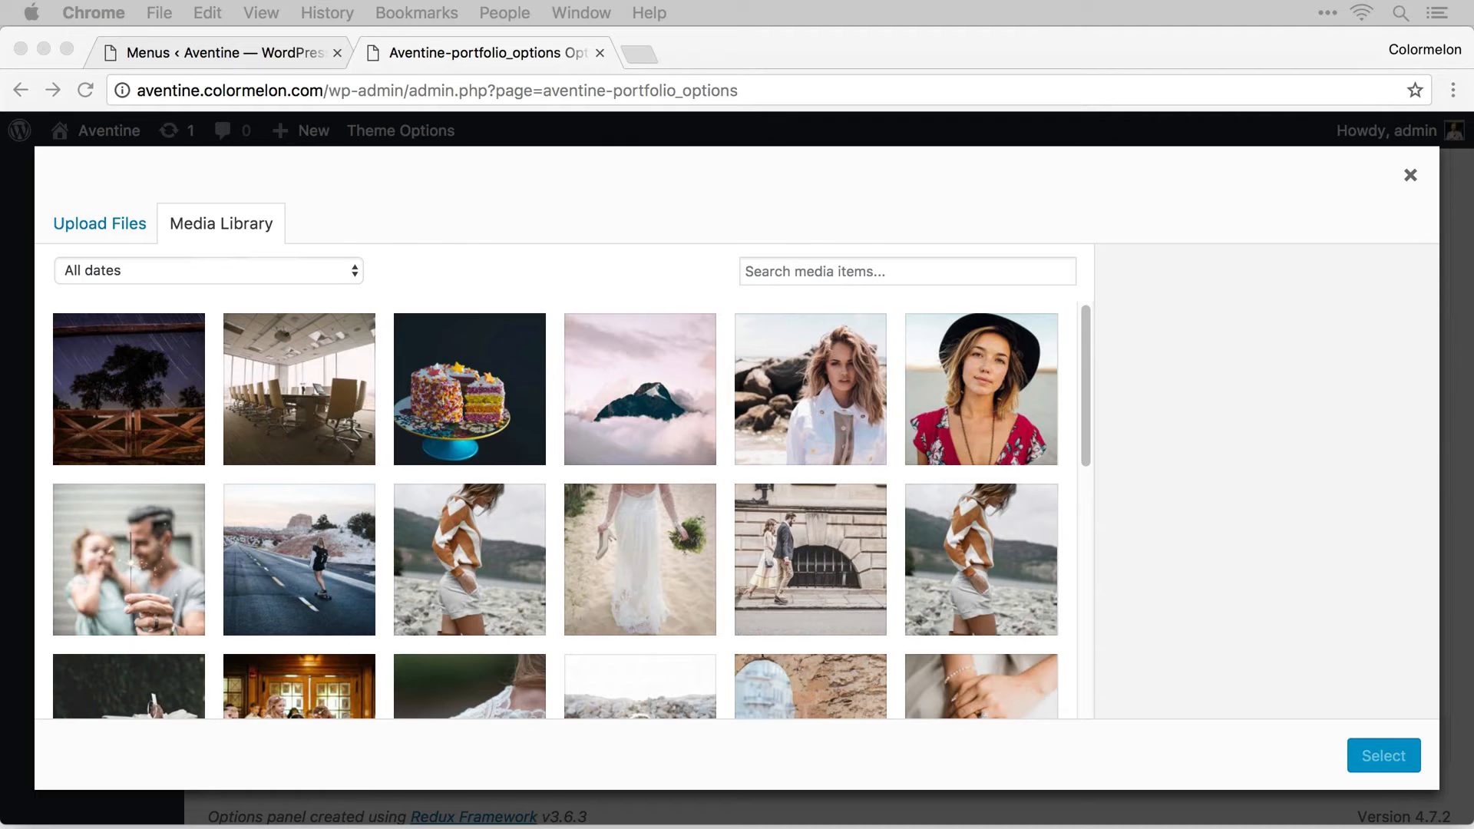
left_click_drag(1466, 507, 776, 547)
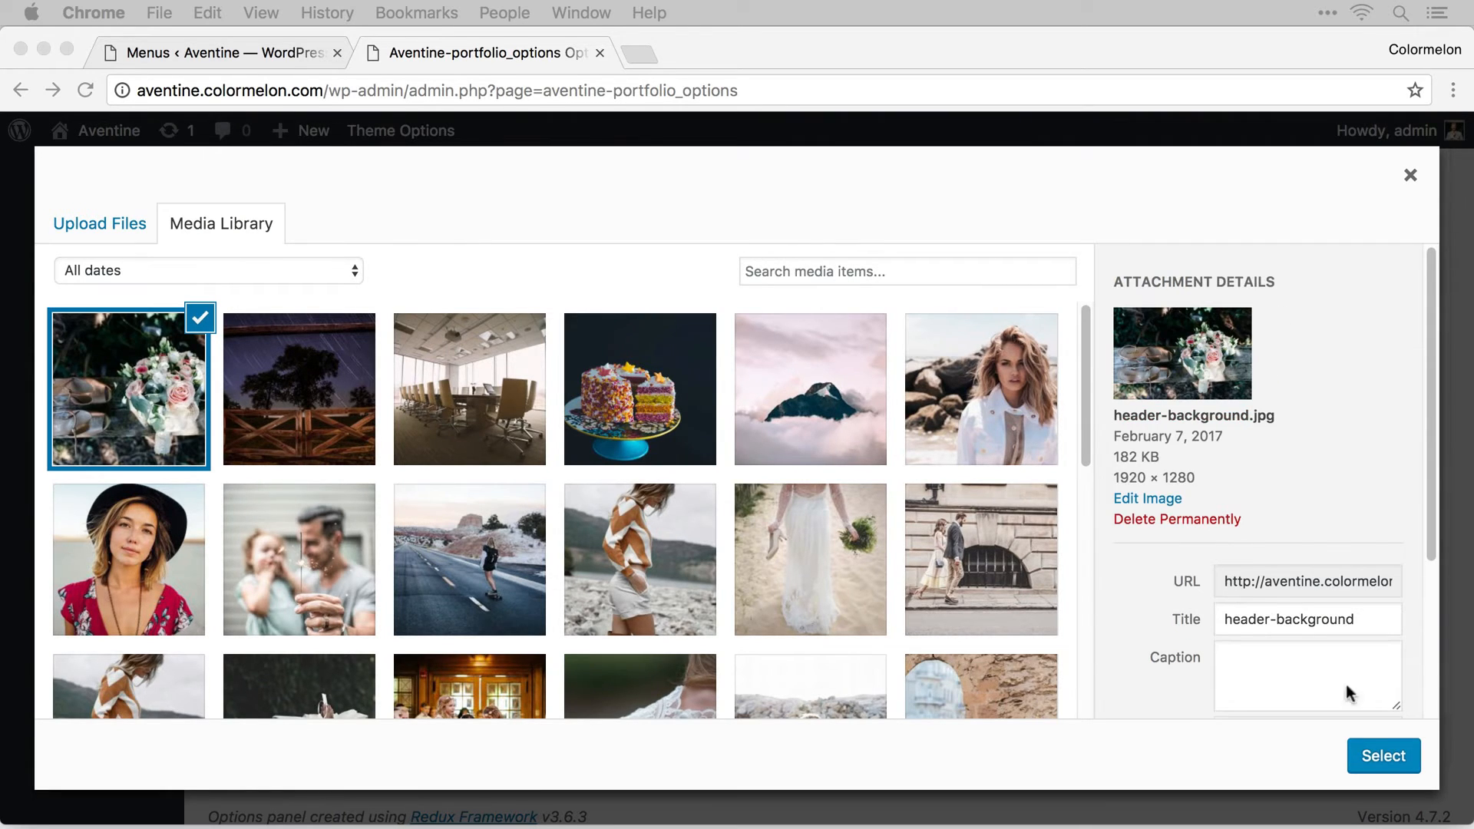
left_click(1384, 757)
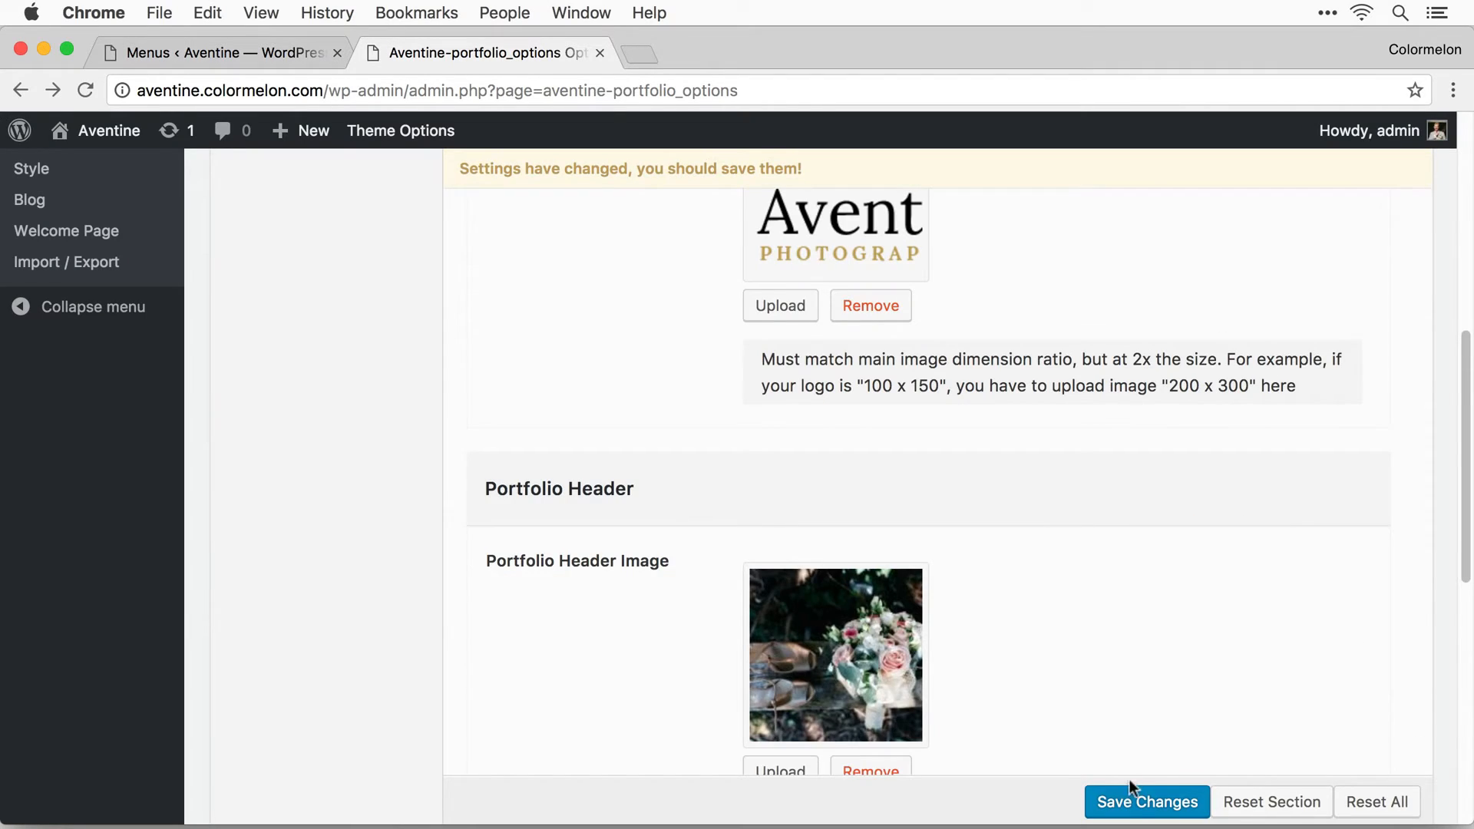
left_click(1140, 803)
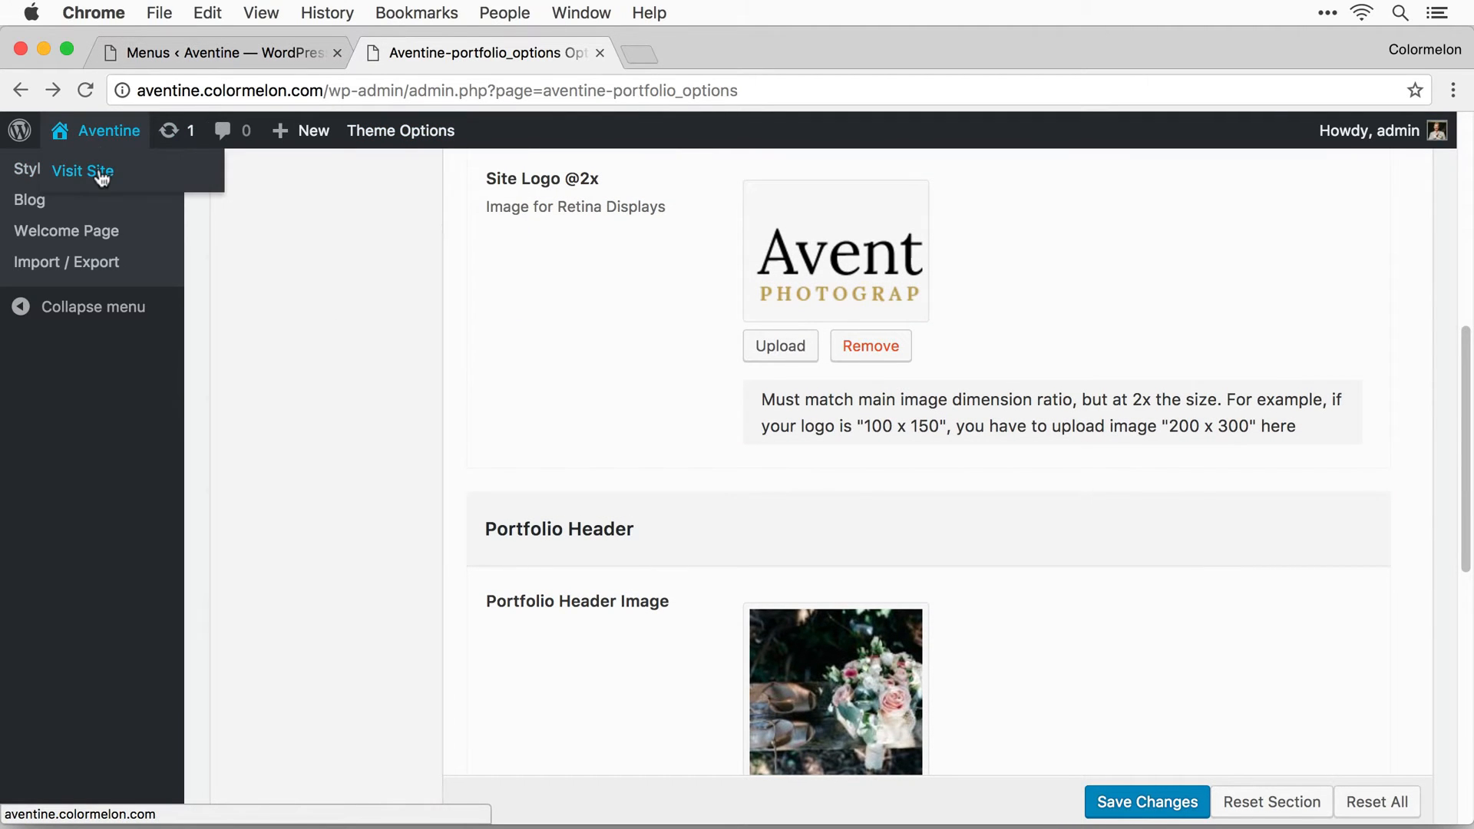
Visit the live home page and review the portfolio header, the entries grid and the footer.
left_click(100, 170)
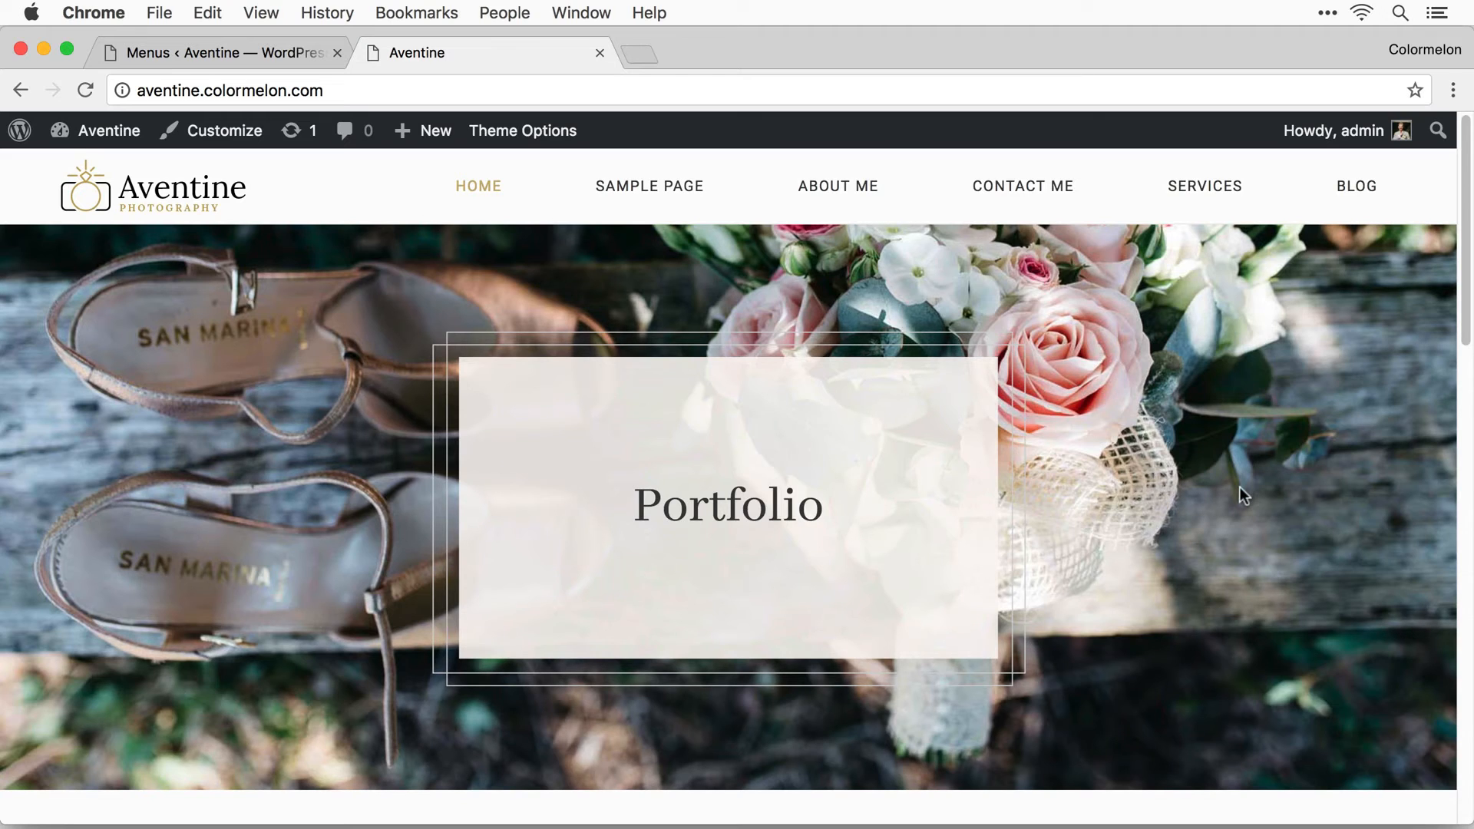
scroll(1241, 487, "down", 10)
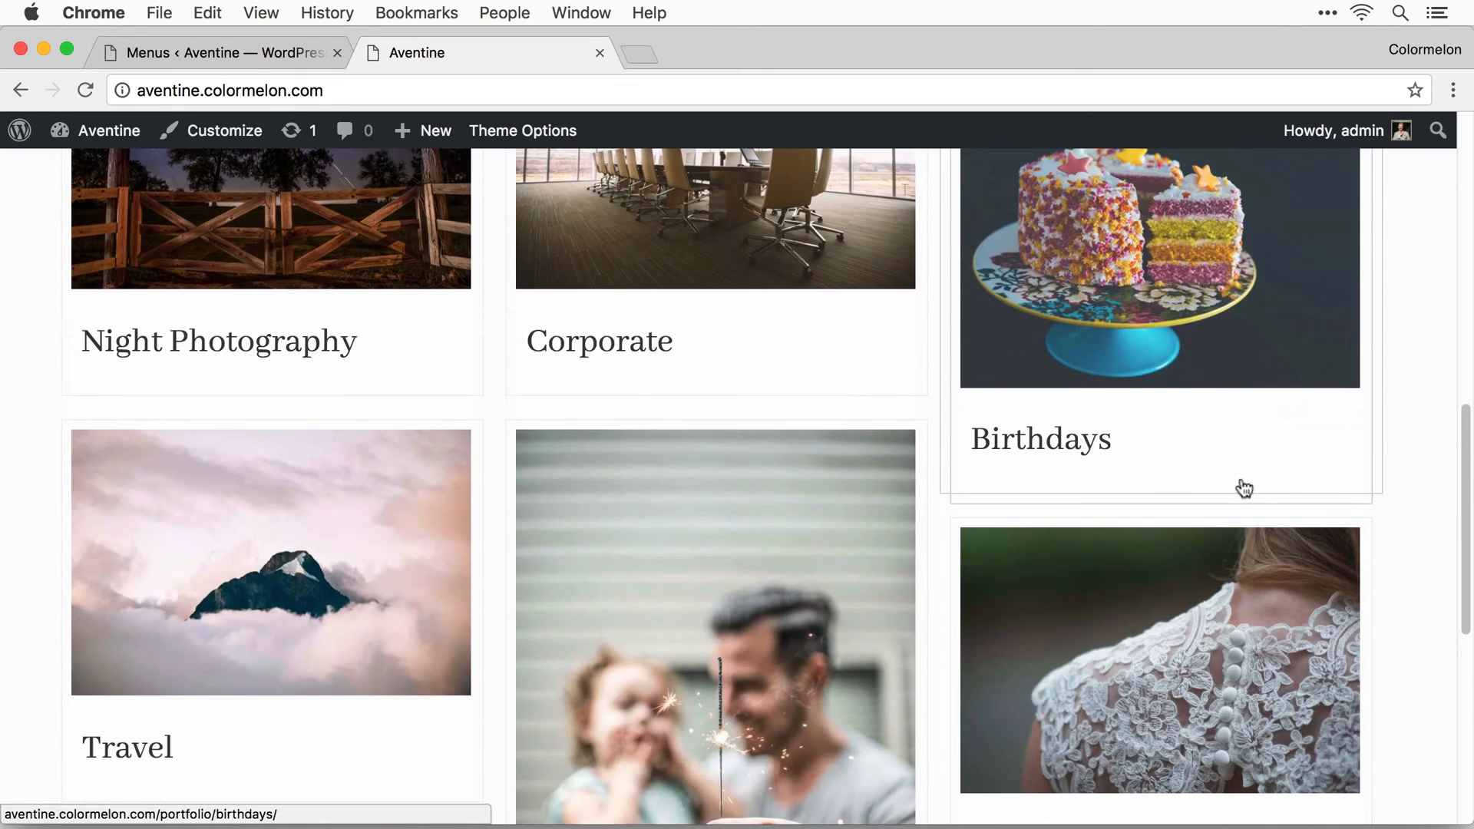
scroll(1244, 488, "down", 6)
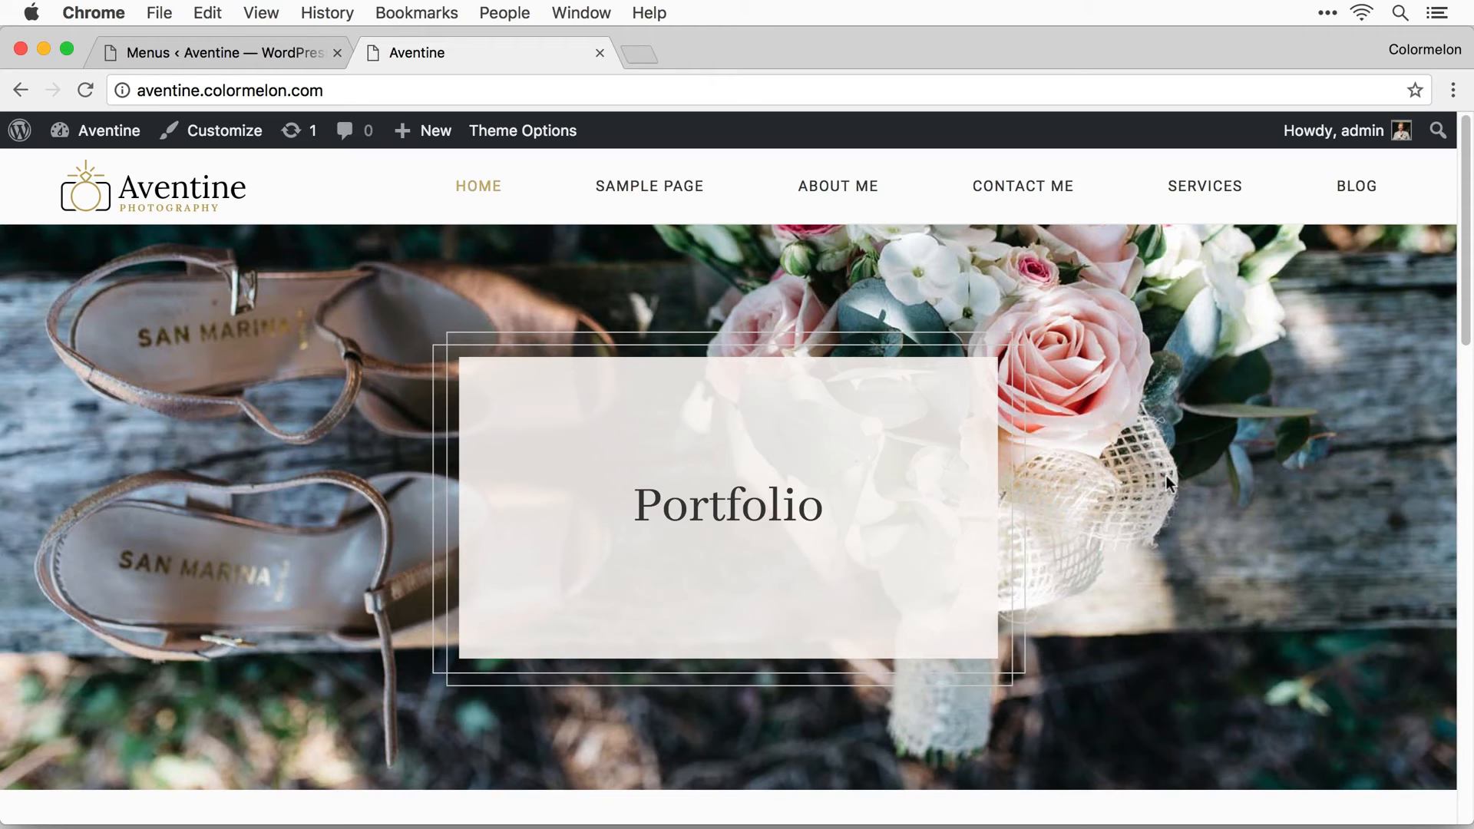
scroll(1152, 485, "down", 15)
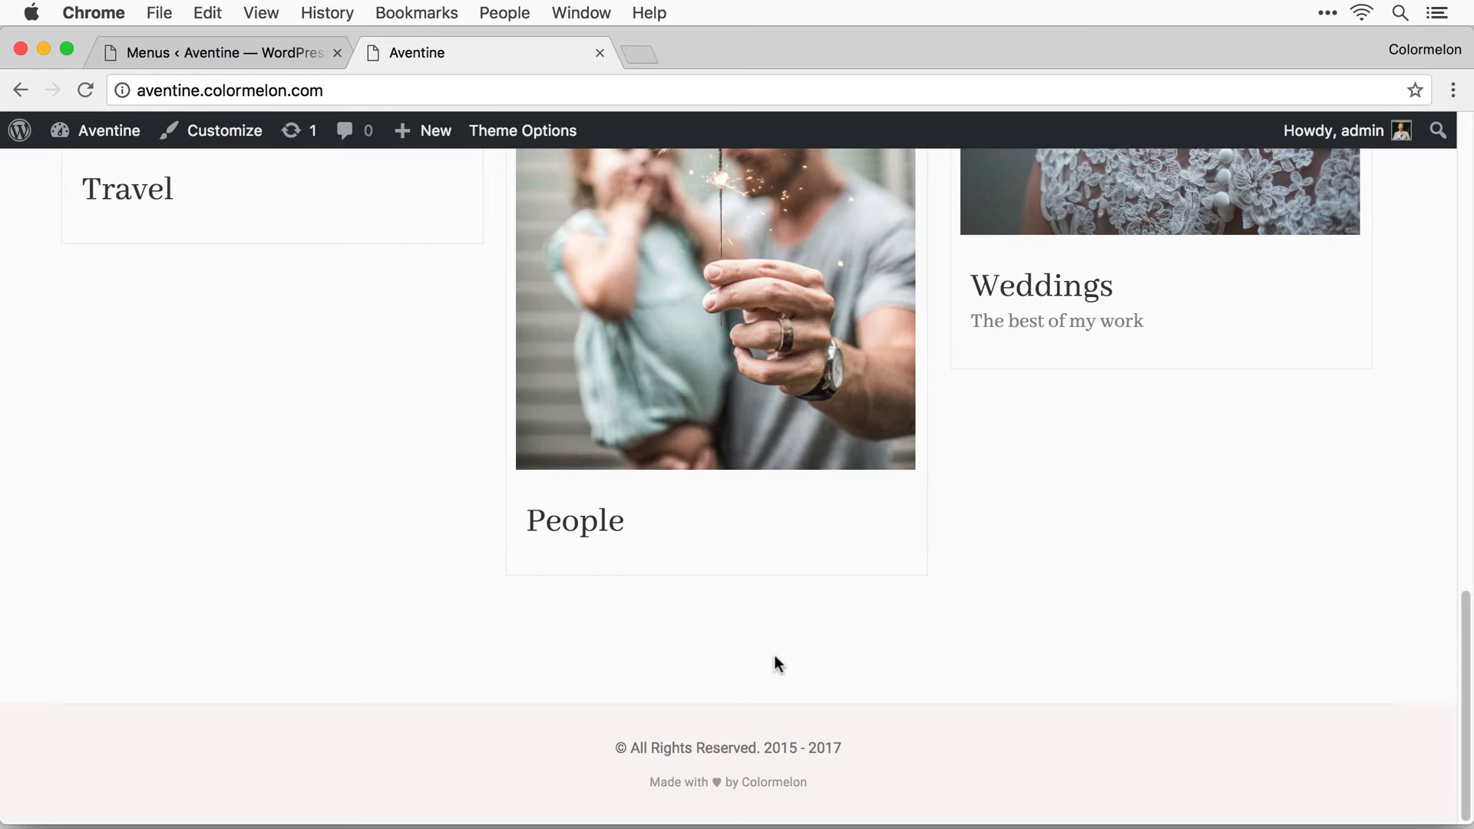
Open the theme options and enable the Footer Call-to-Action in the Branding section.
left_click(490, 146)
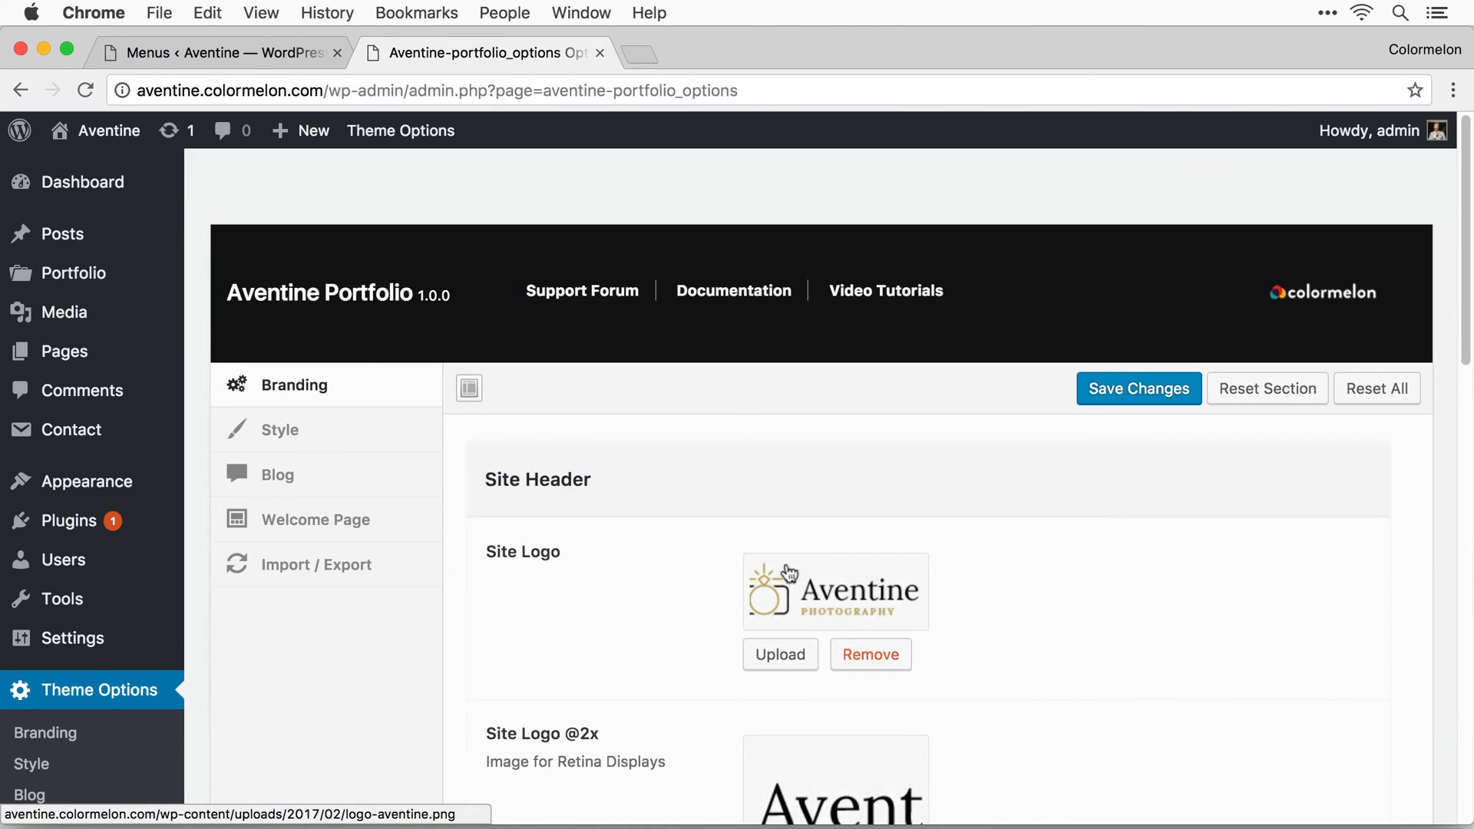
scroll(1003, 561, "down", 10)
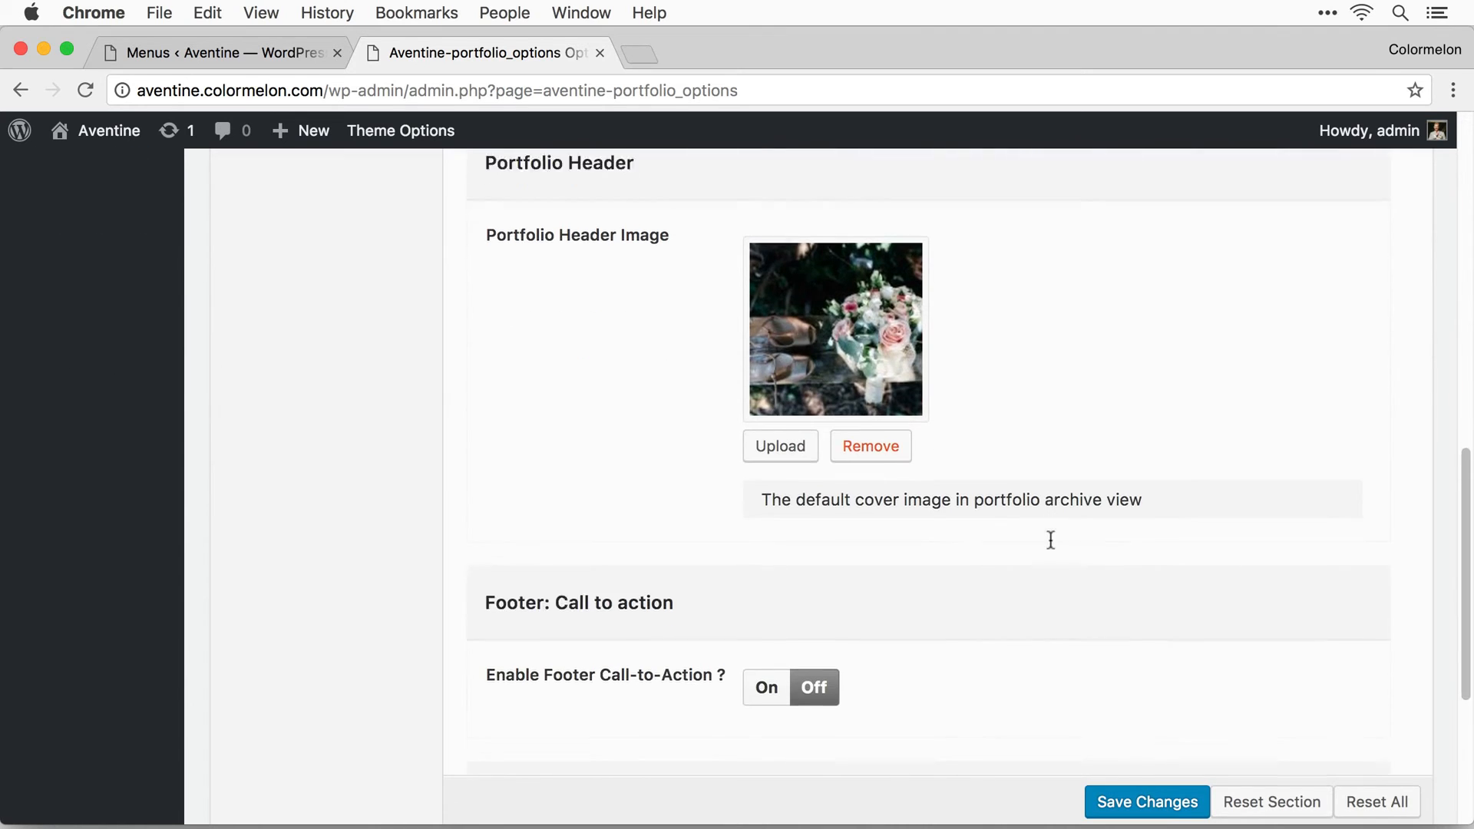
scroll(1049, 536, "down", 3)
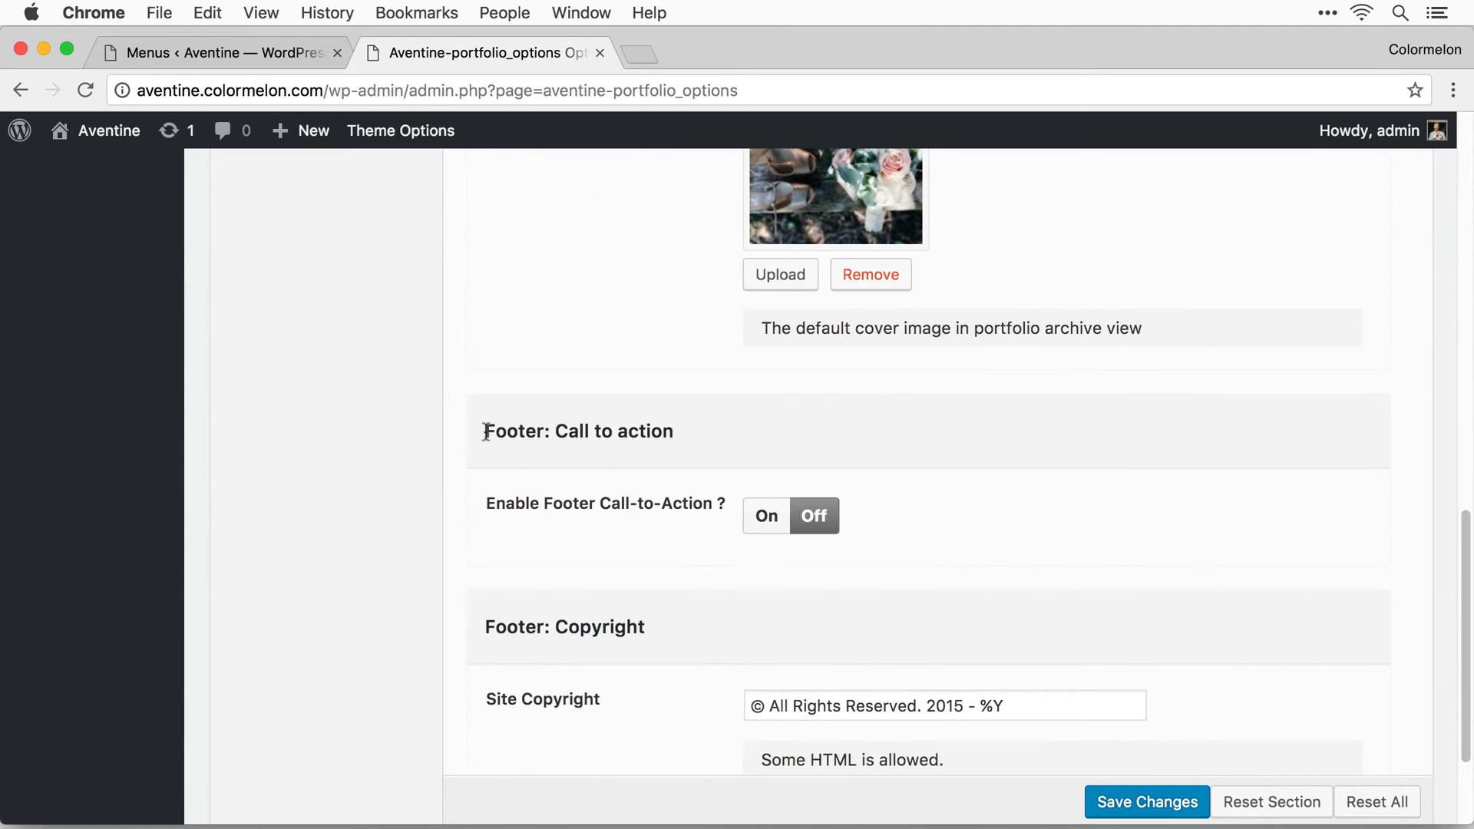
left_click(759, 518)
scroll(1002, 524, "down", 2)
scroll(1010, 518, "down", 2)
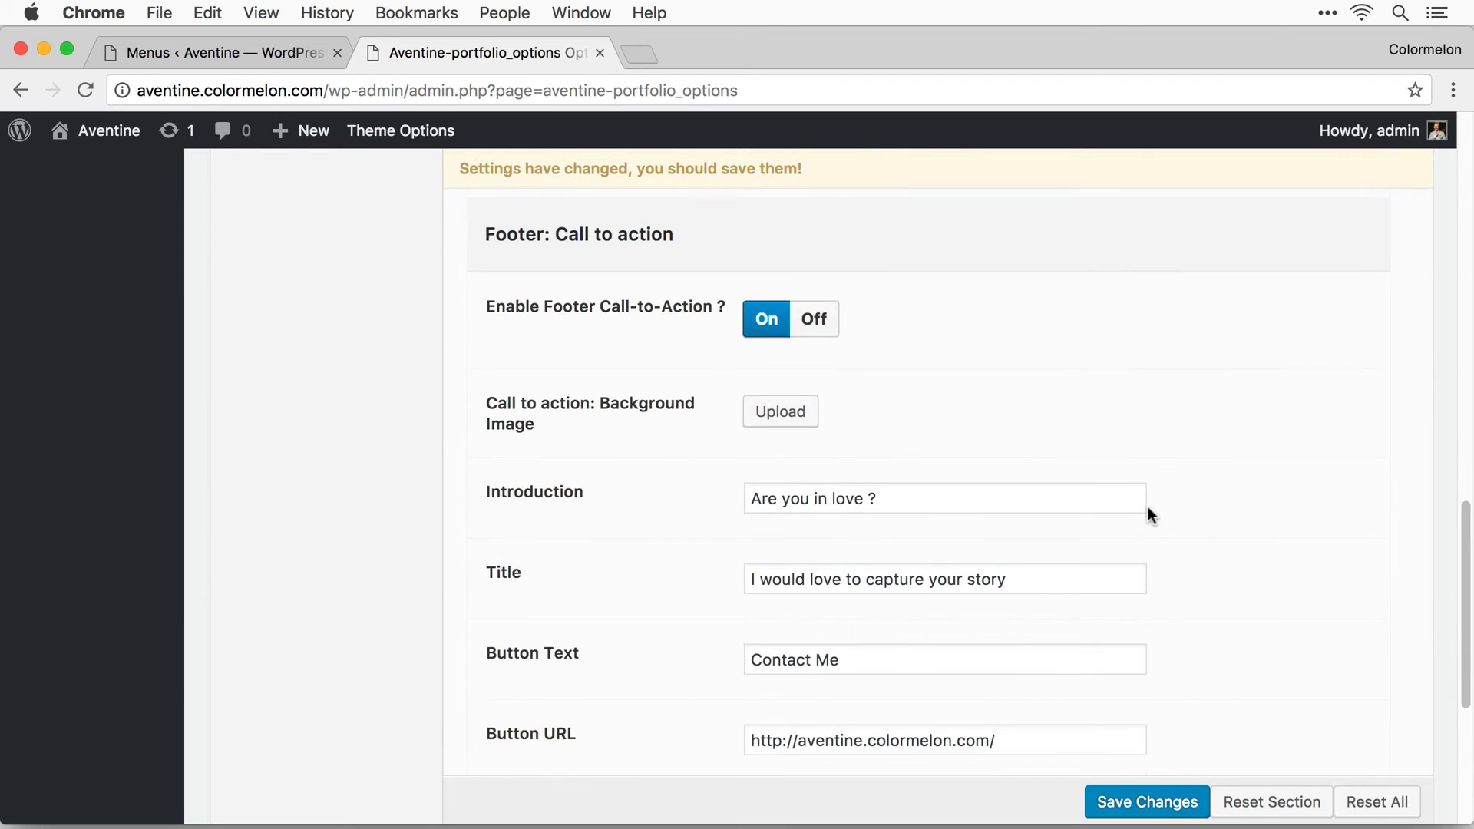
scroll(995, 540, "down", 1)
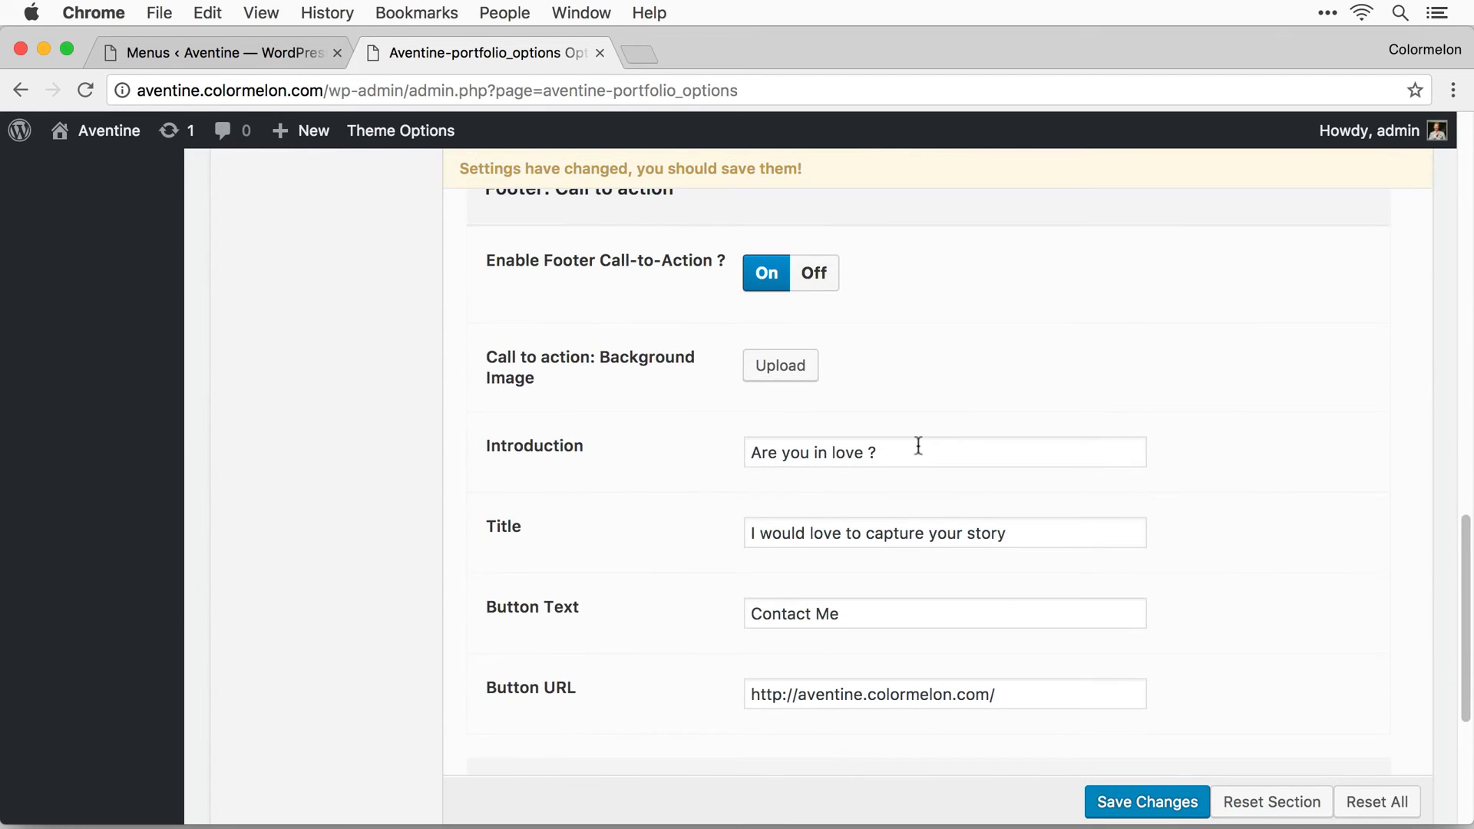
Set the call to action's background image to the pink roses and sandals photo from the Media Library.
left_click(798, 368)
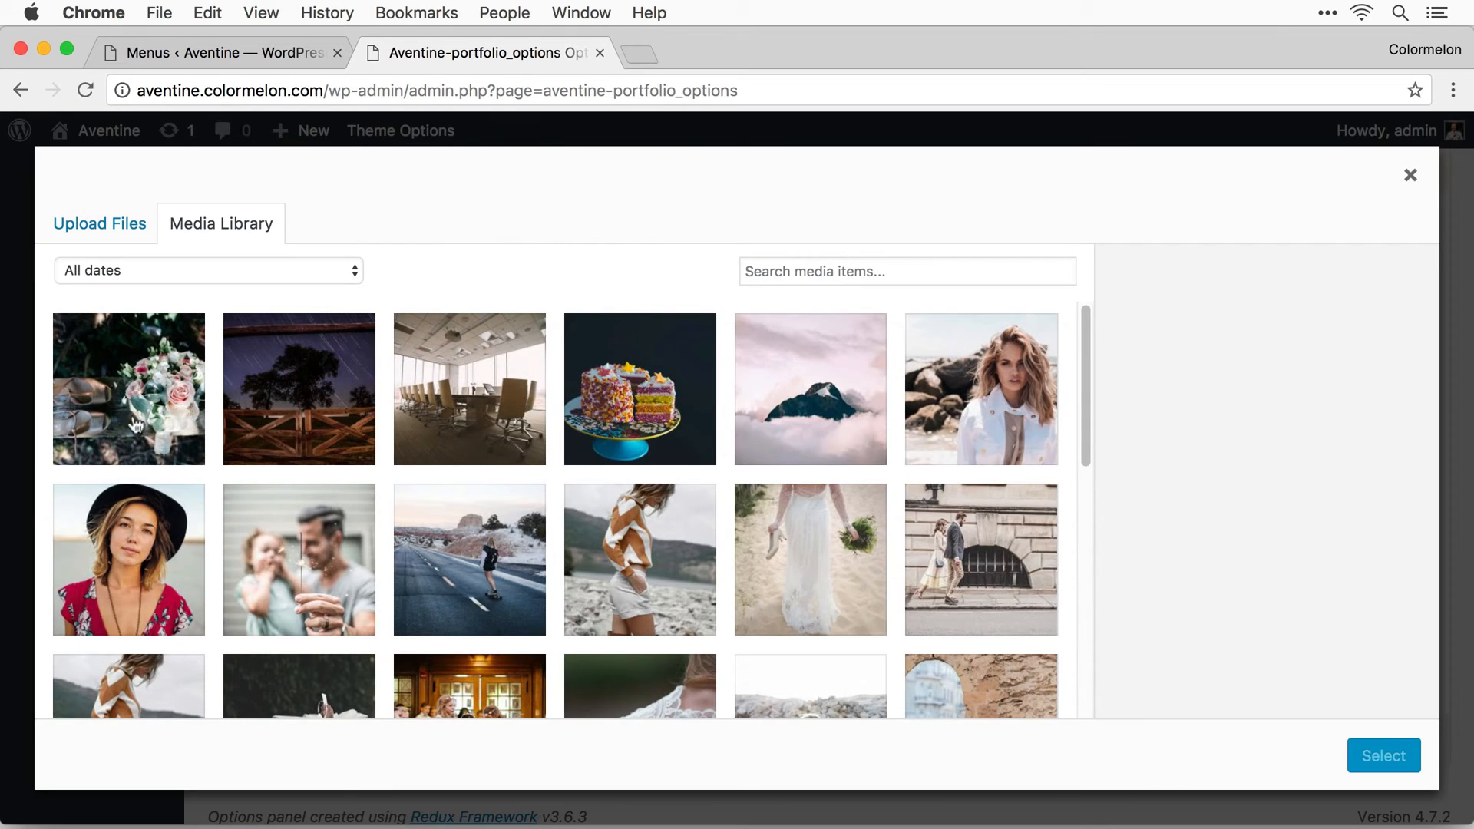
left_click(143, 380)
left_click(1375, 756)
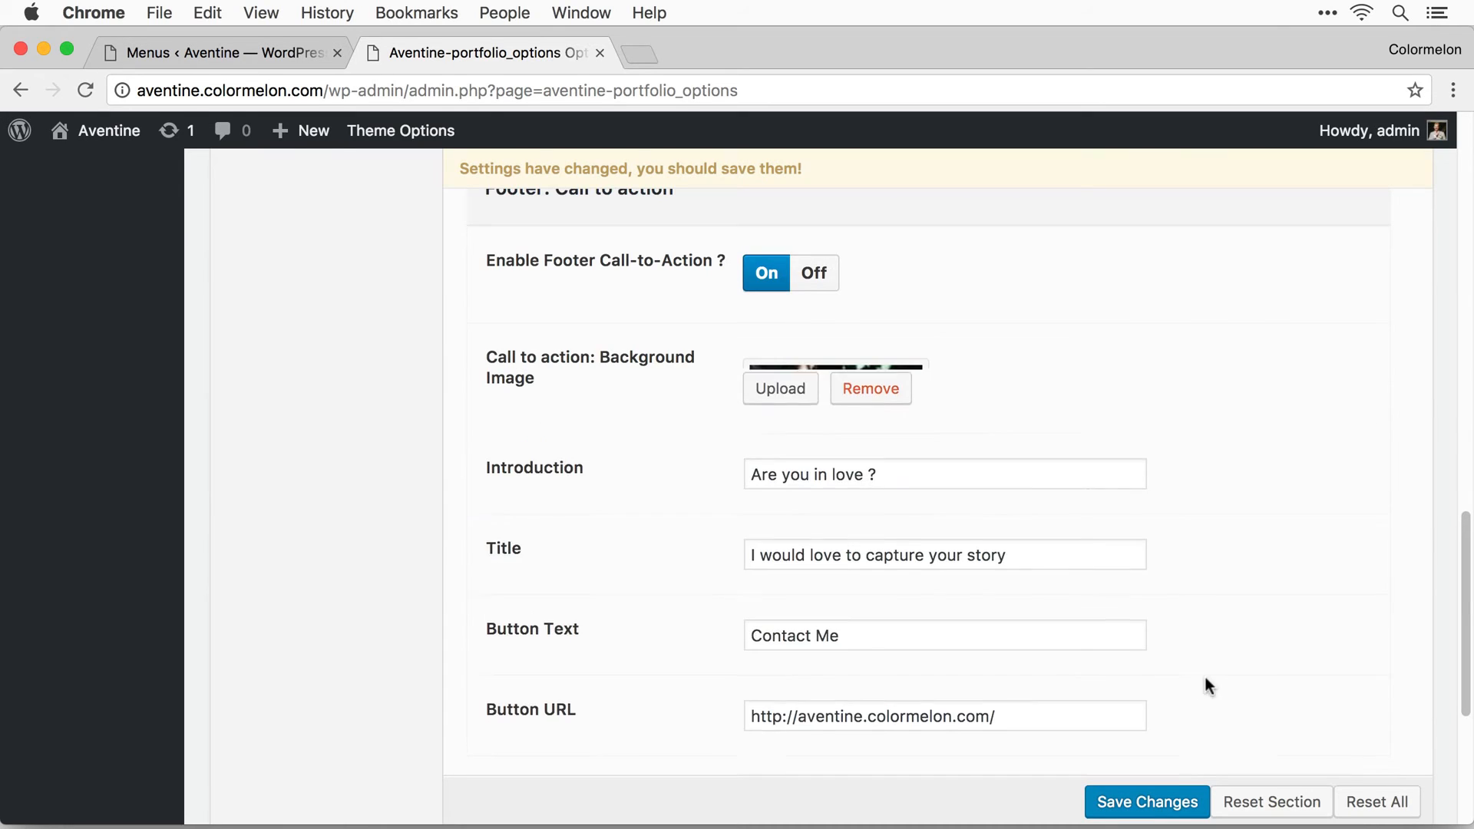
scroll(1236, 541, "down", 5)
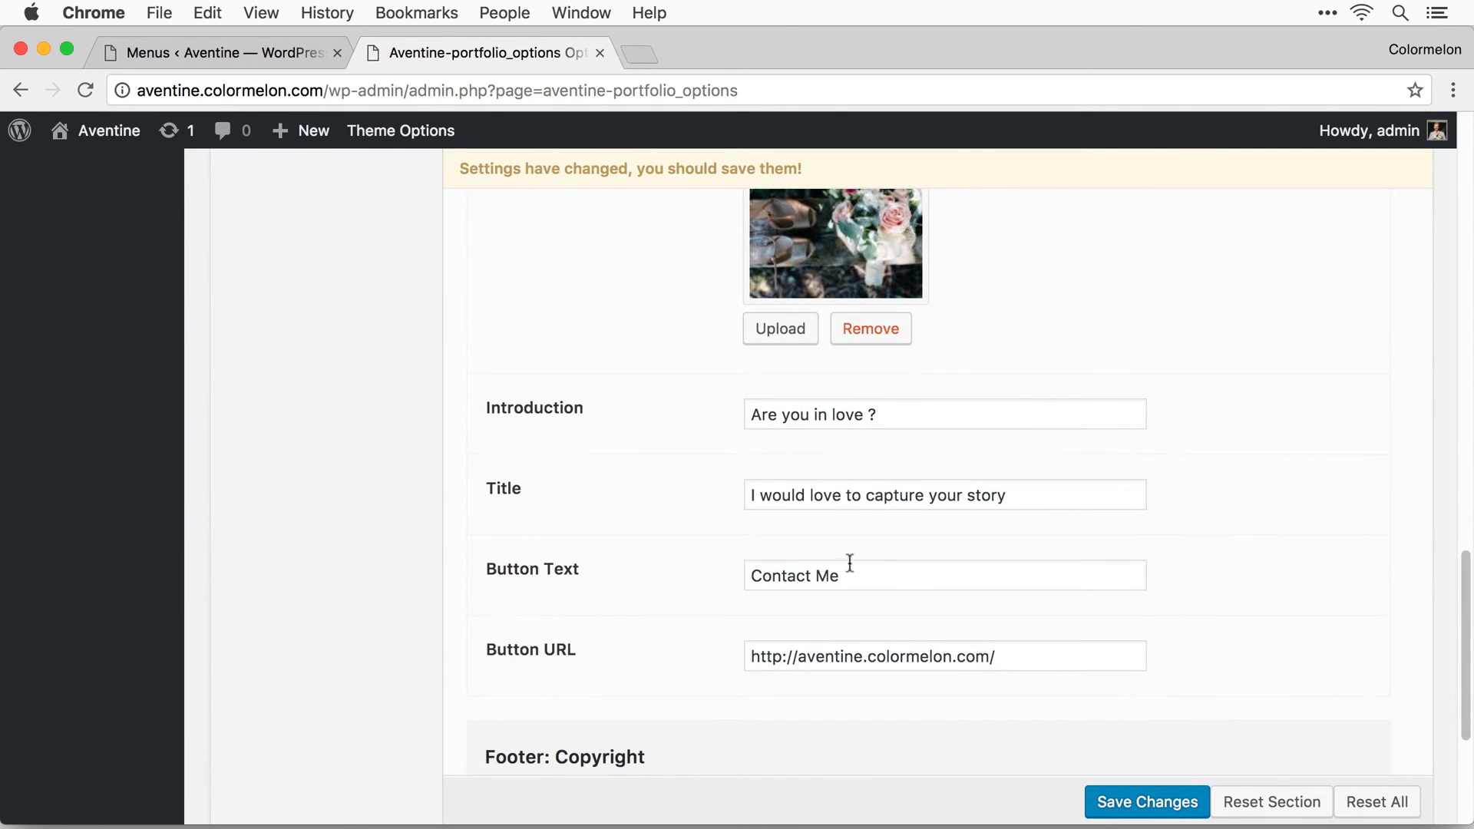
left_click_drag(753, 576, 844, 576)
left_click(897, 576)
left_click(1067, 661)
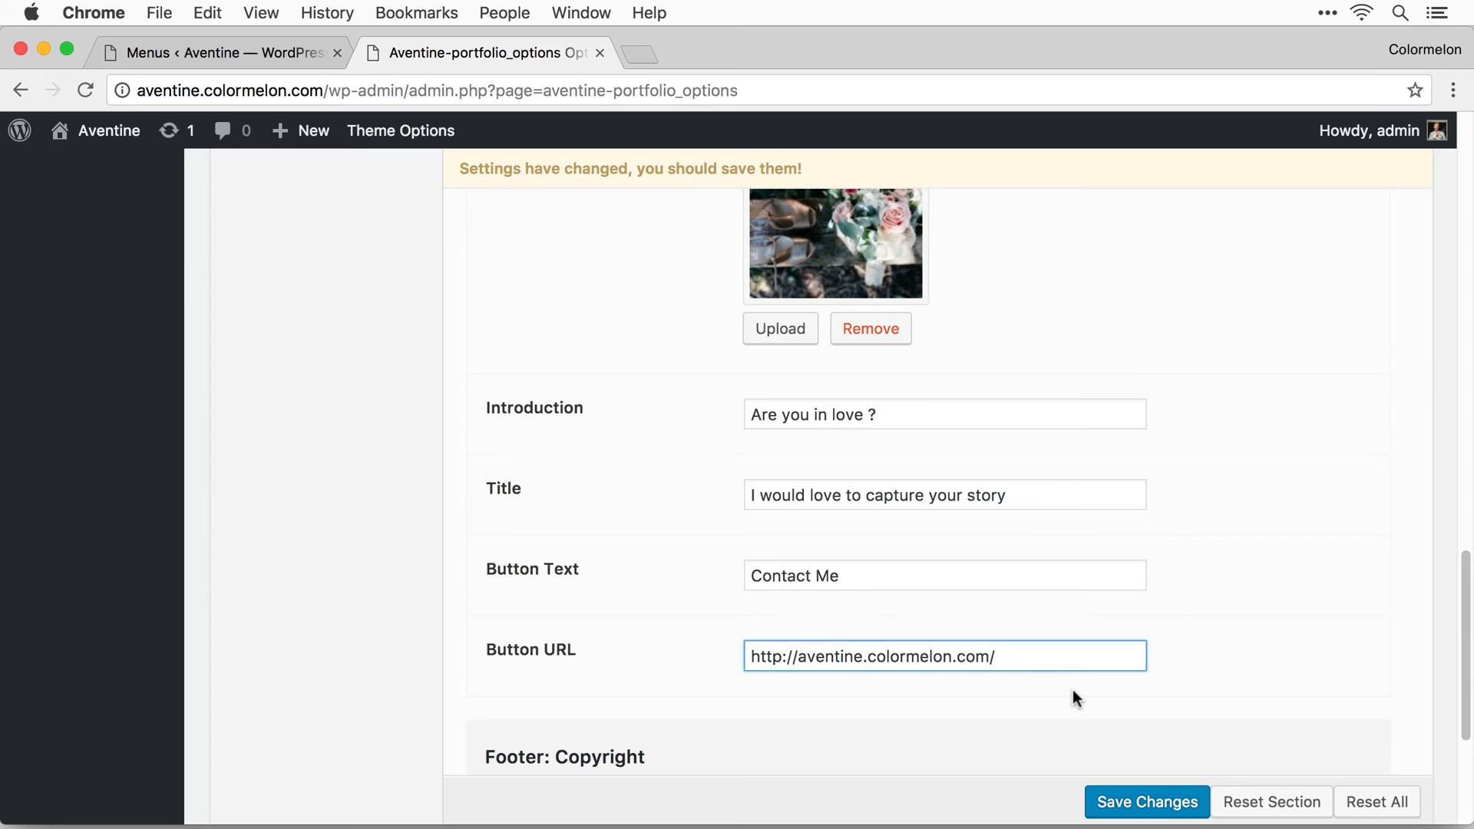
type("contact-me")
left_click(1139, 799)
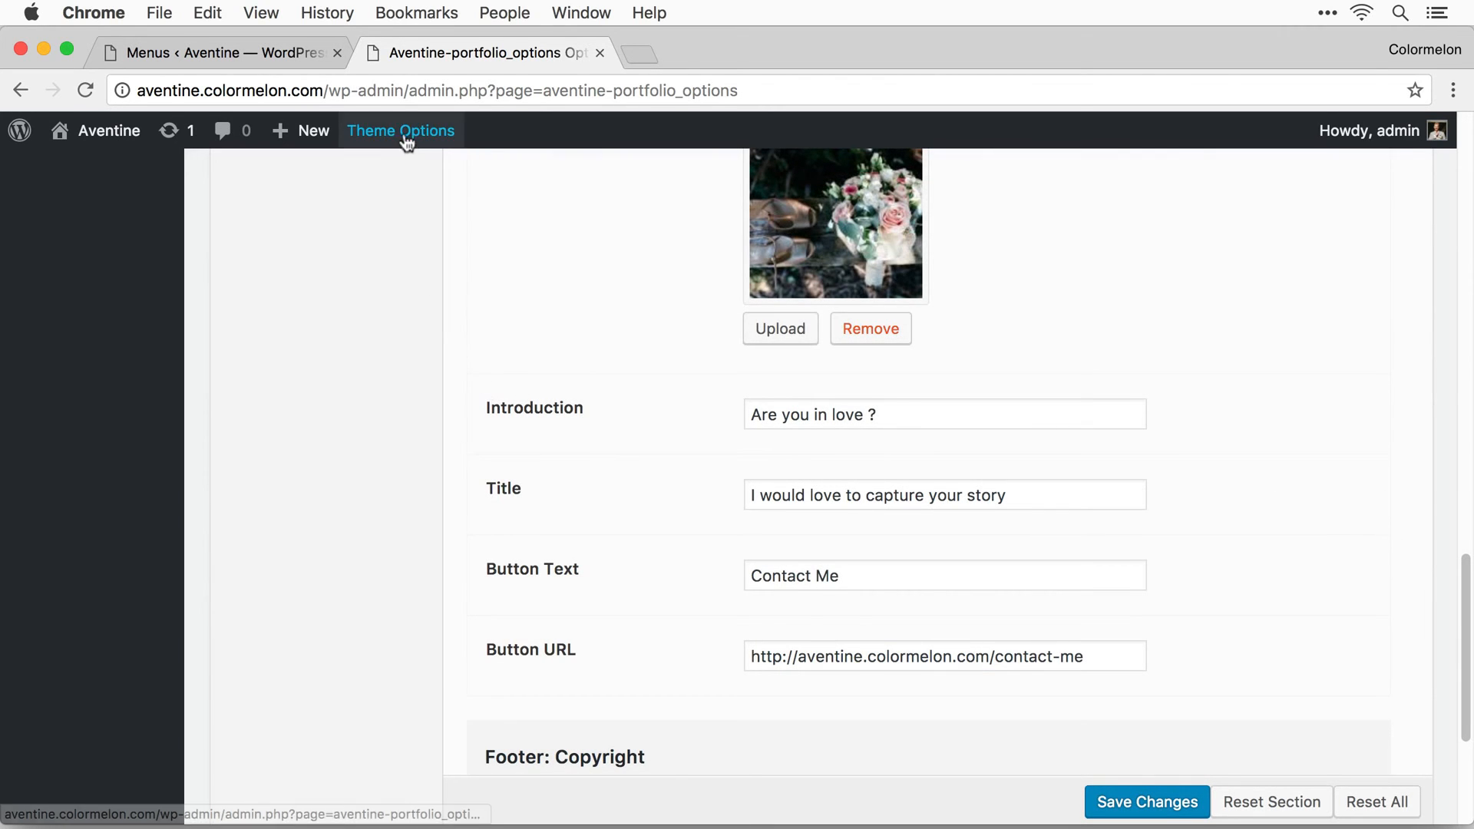
Visit the live home page and go down to the footer to check the call to action.
left_click(112, 172)
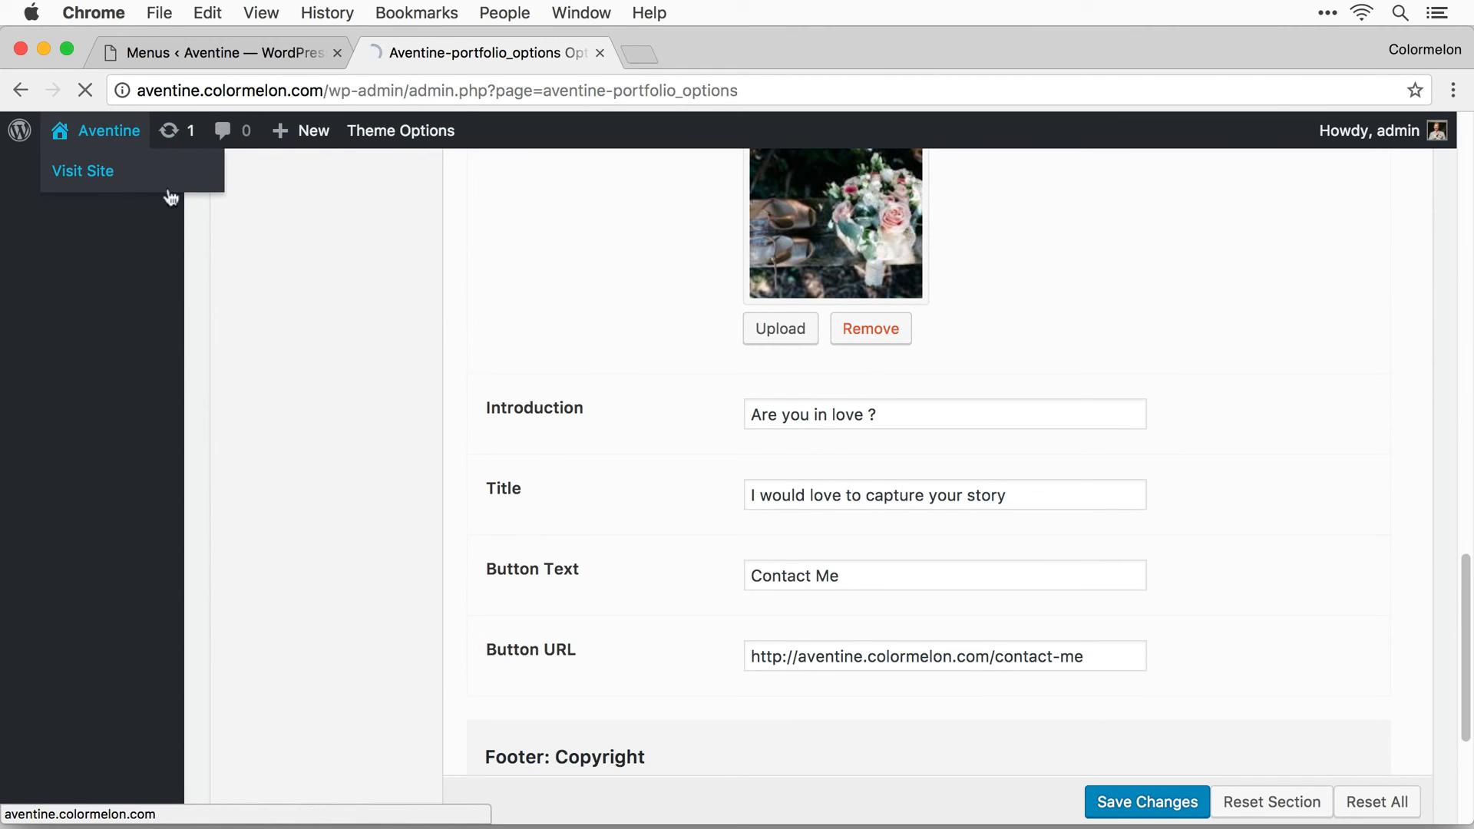
scroll(1252, 476, "down", 15)
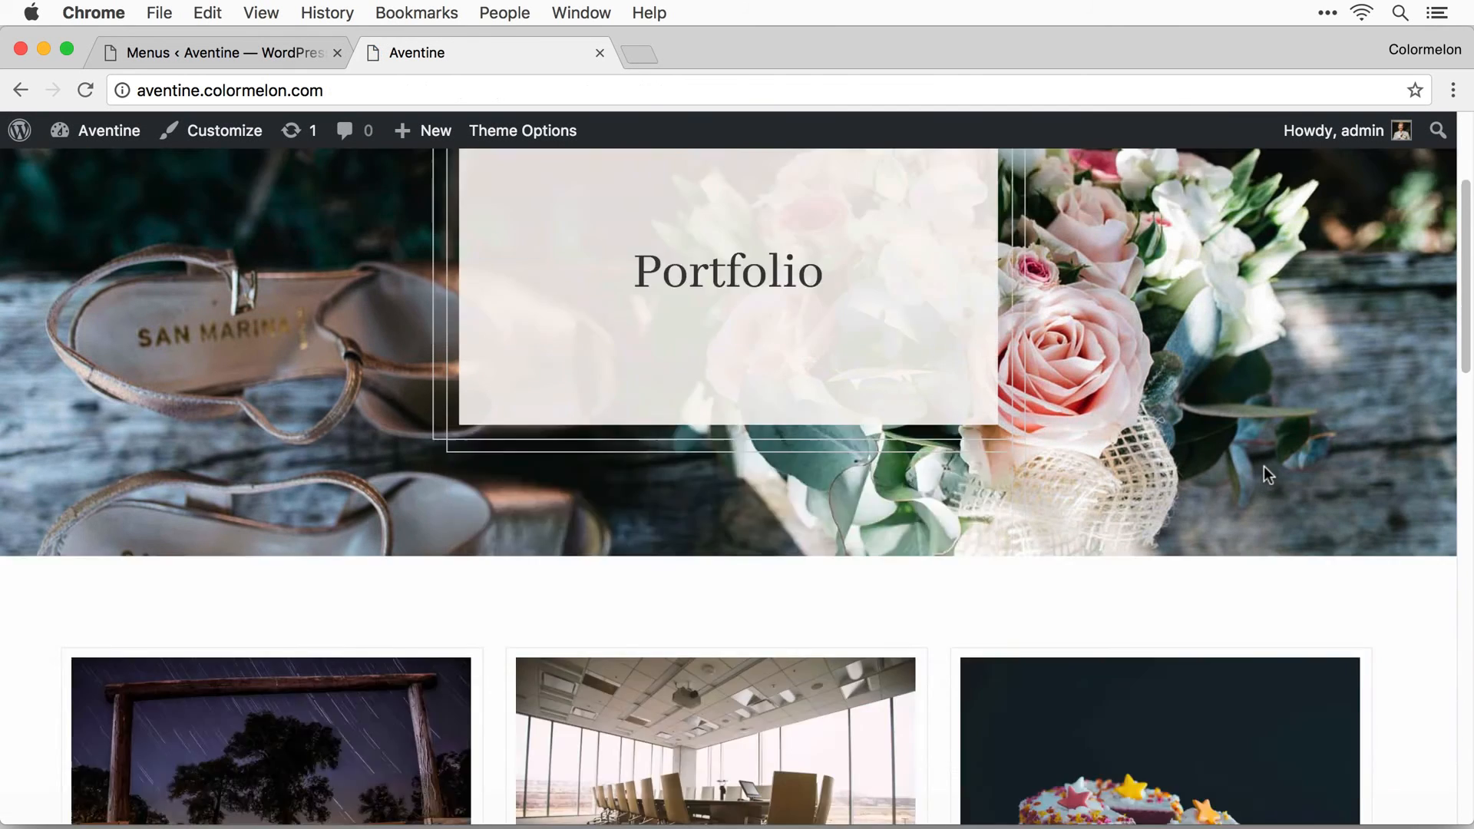